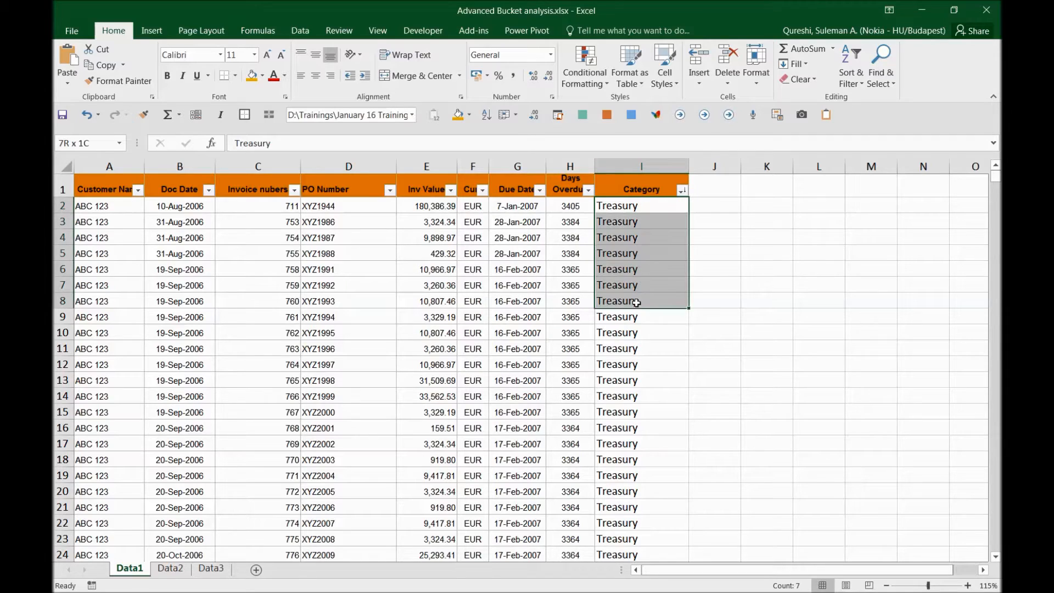
# - Examine the sorted entries in the Category column and the list of categories in its filter
pyautogui.click(636, 303)
pyautogui.moveTo(635, 314); pyautogui.dragTo(656, 304)
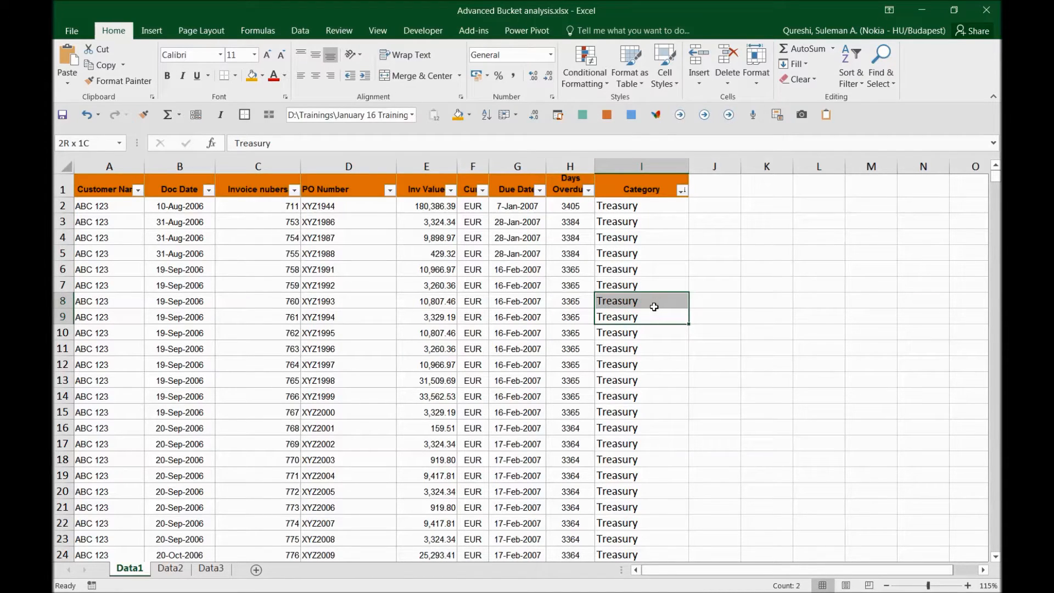
pyautogui.click(651, 318)
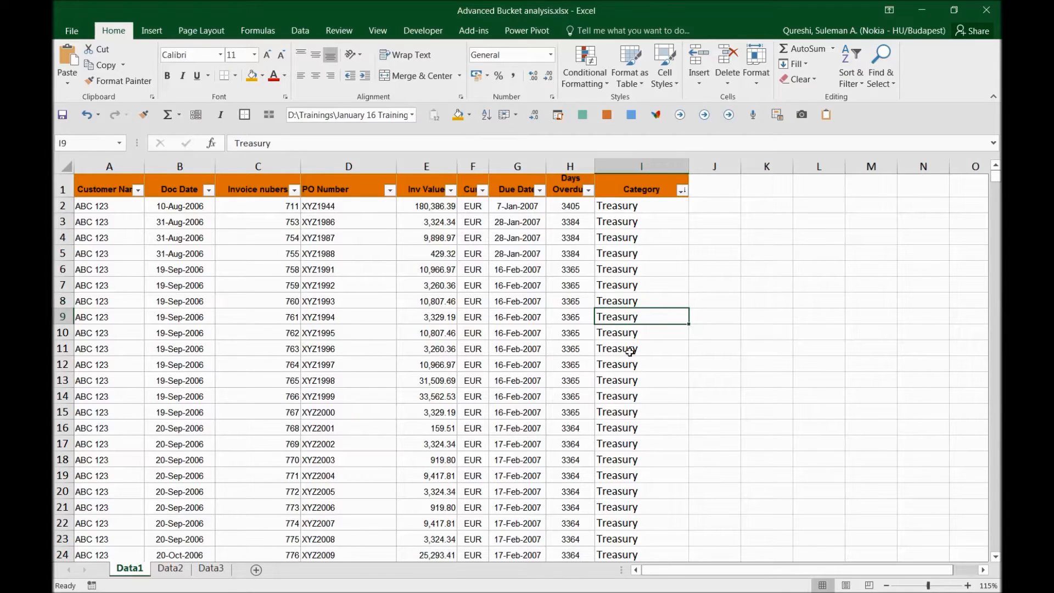
pyautogui.click(683, 190)
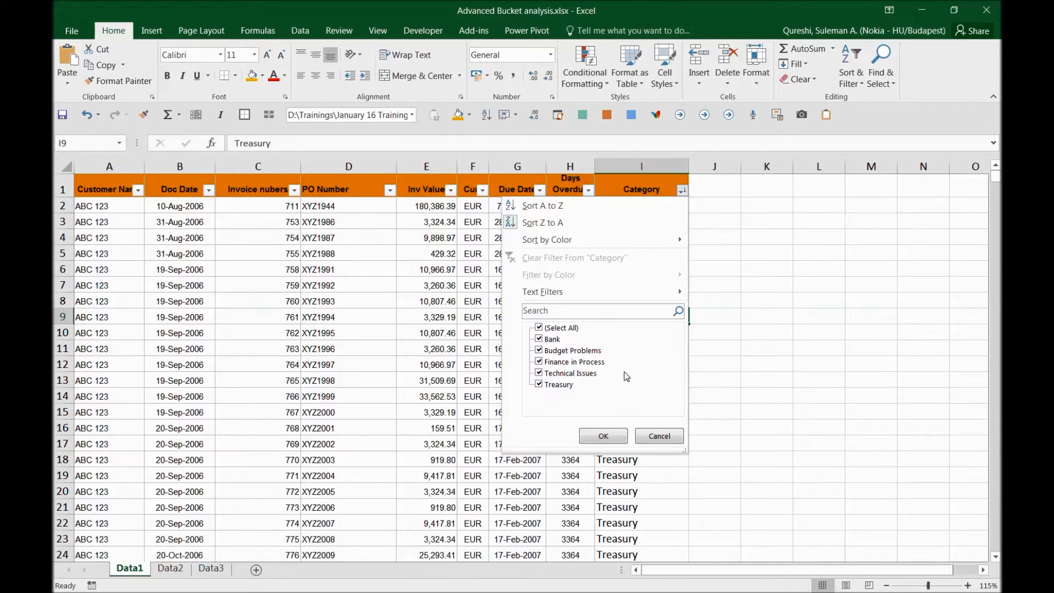
pyautogui.click(603, 436)
pyautogui.click(462, 268)
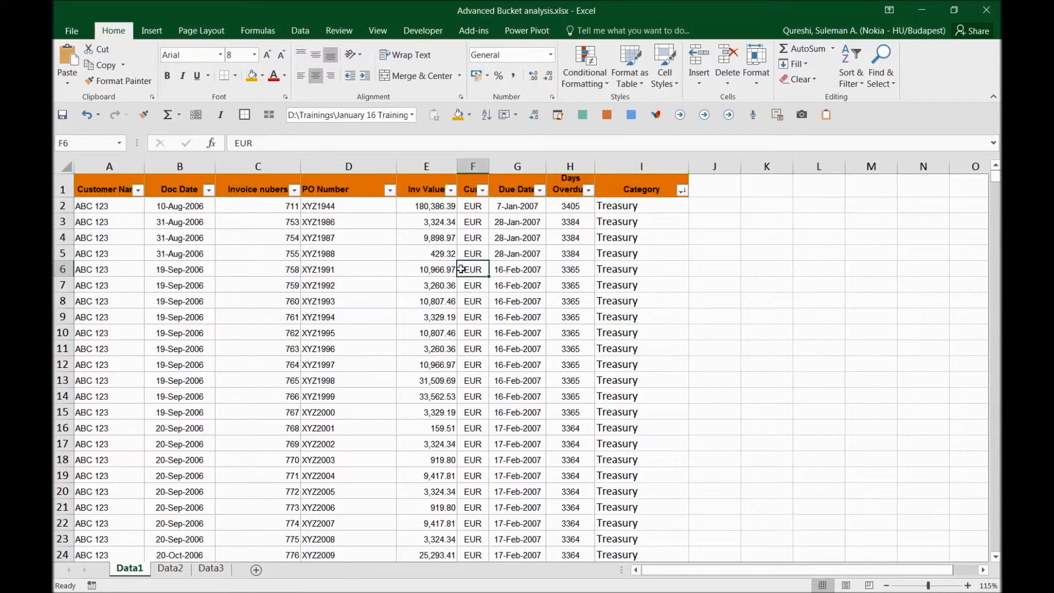
# - Start a Subtotal on the invoice table at each change in Customer Name, using the Sum function
pyautogui.click(581, 271)
pyautogui.click(306, 28)
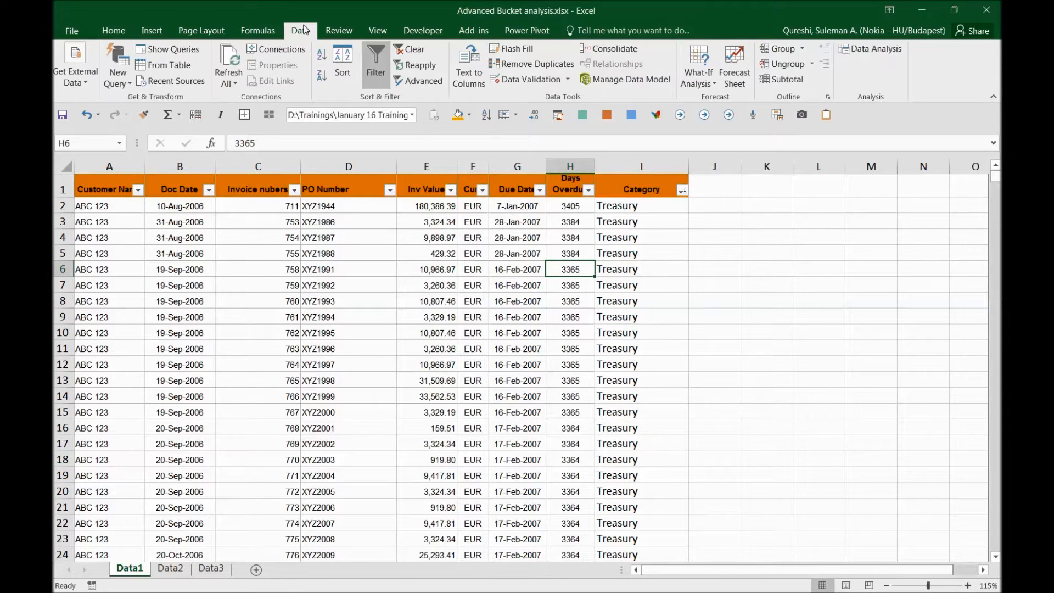
pyautogui.click(789, 82)
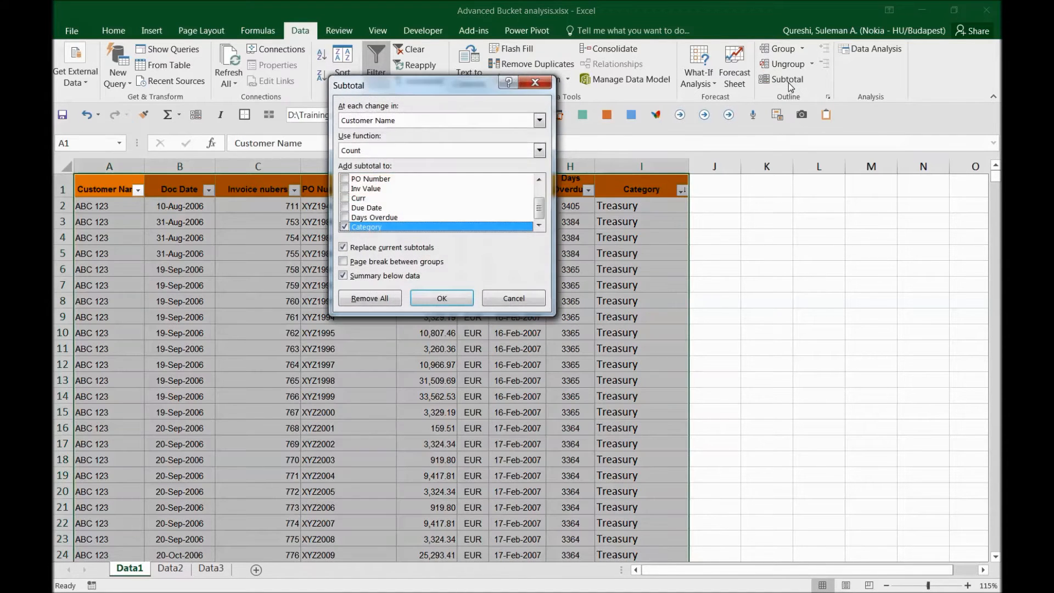
pyautogui.moveTo(450, 82); pyautogui.dragTo(520, 67)
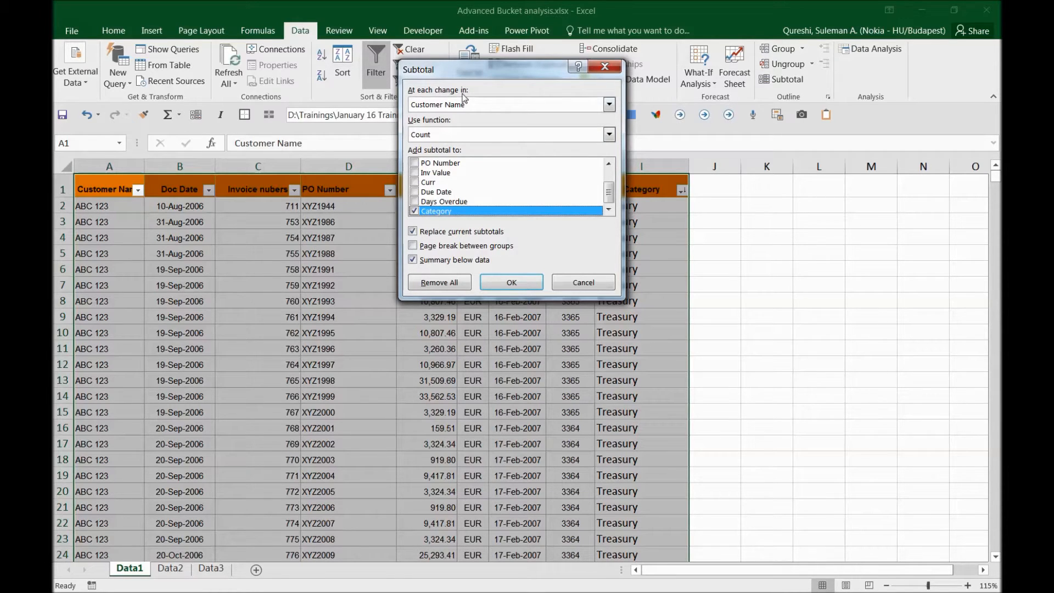
pyautogui.moveTo(516, 69); pyautogui.dragTo(351, 45)
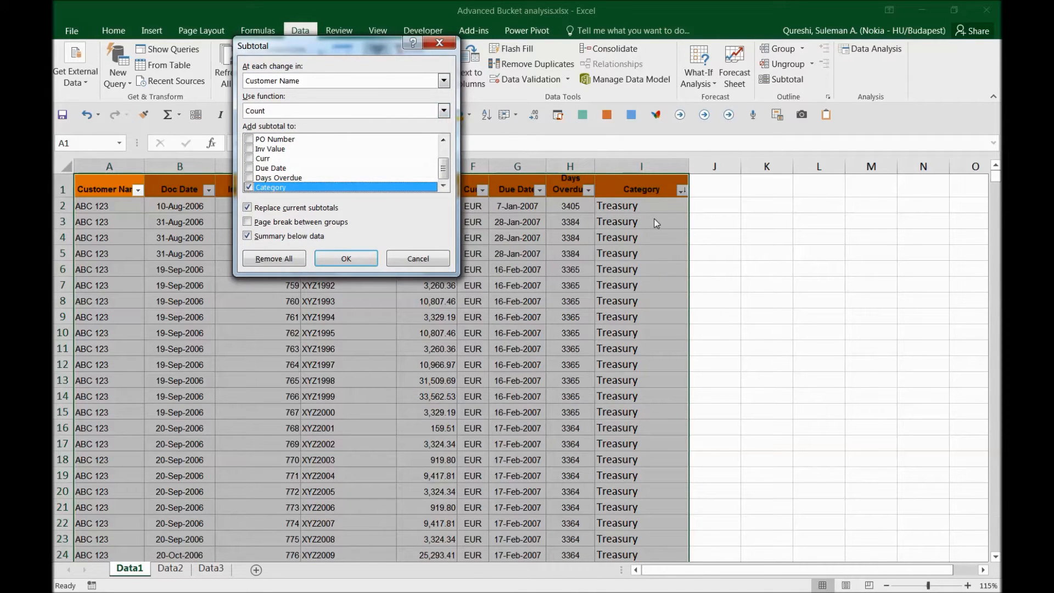
pyautogui.click(423, 82)
pyautogui.scroll(-3, 371, 153)
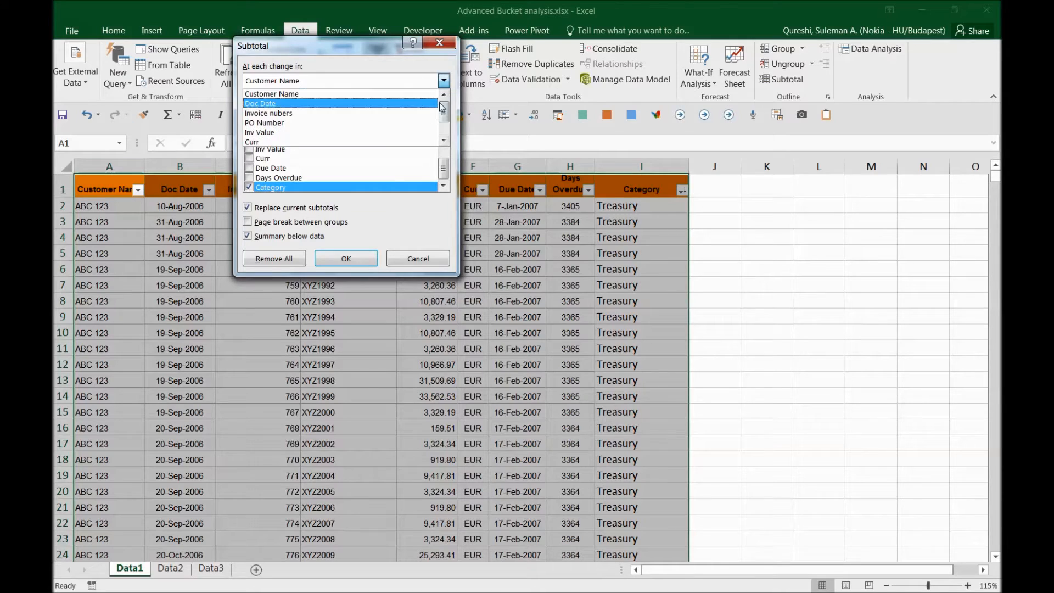
pyautogui.click(371, 152)
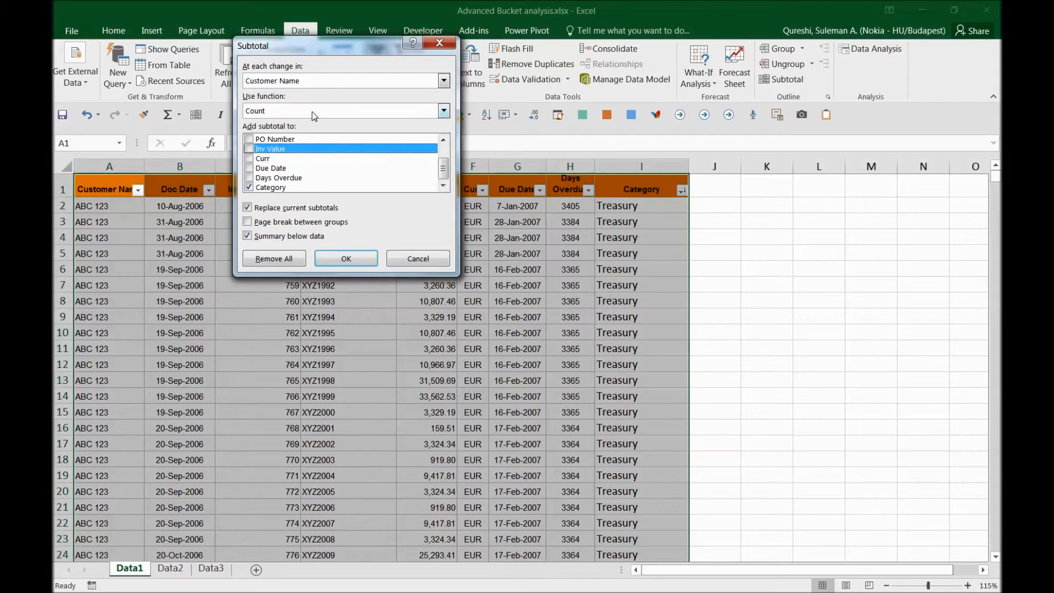
pyautogui.click(295, 116)
pyautogui.click(298, 122)
pyautogui.moveTo(322, 52); pyautogui.dragTo(629, 106)
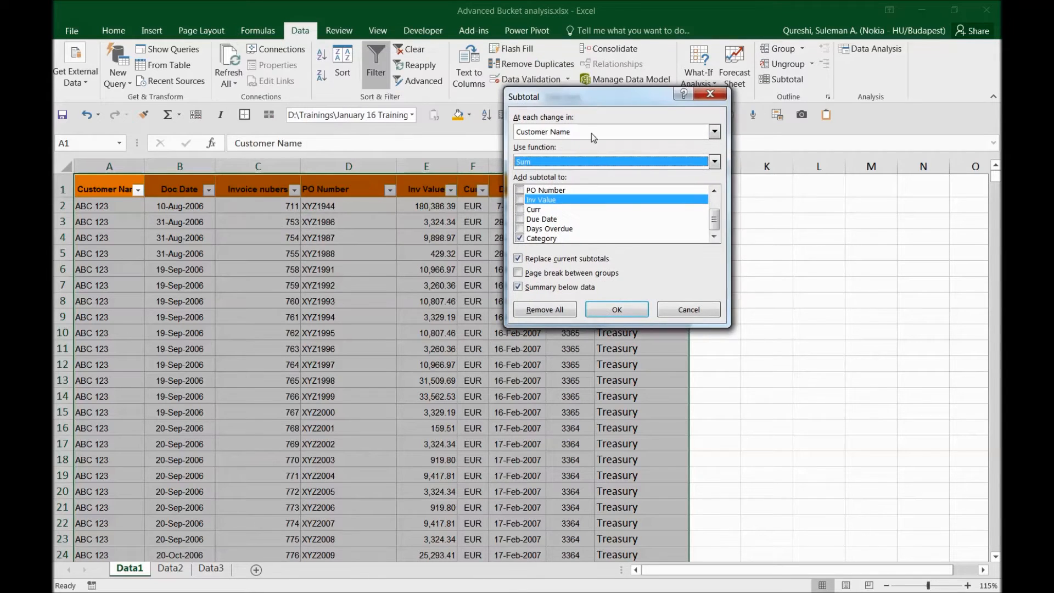
# - Add the subtotal to Inv Value instead of Category and apply it to the table
pyautogui.click(530, 242)
pyautogui.click(520, 239)
pyautogui.click(521, 200)
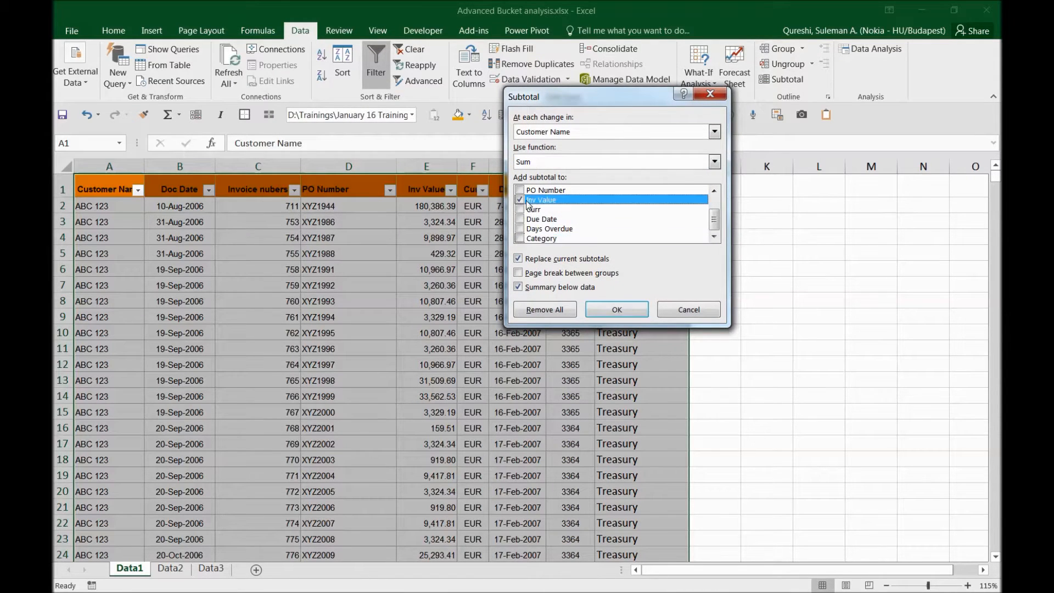
pyautogui.moveTo(600, 111); pyautogui.dragTo(234, 41)
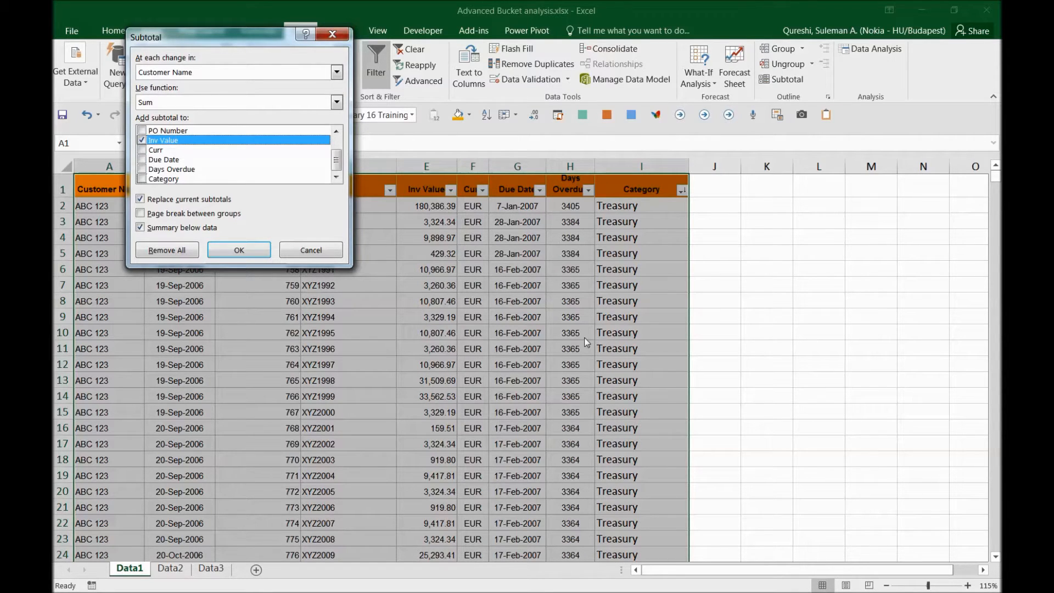
pyautogui.moveTo(251, 46); pyautogui.dragTo(474, 33)
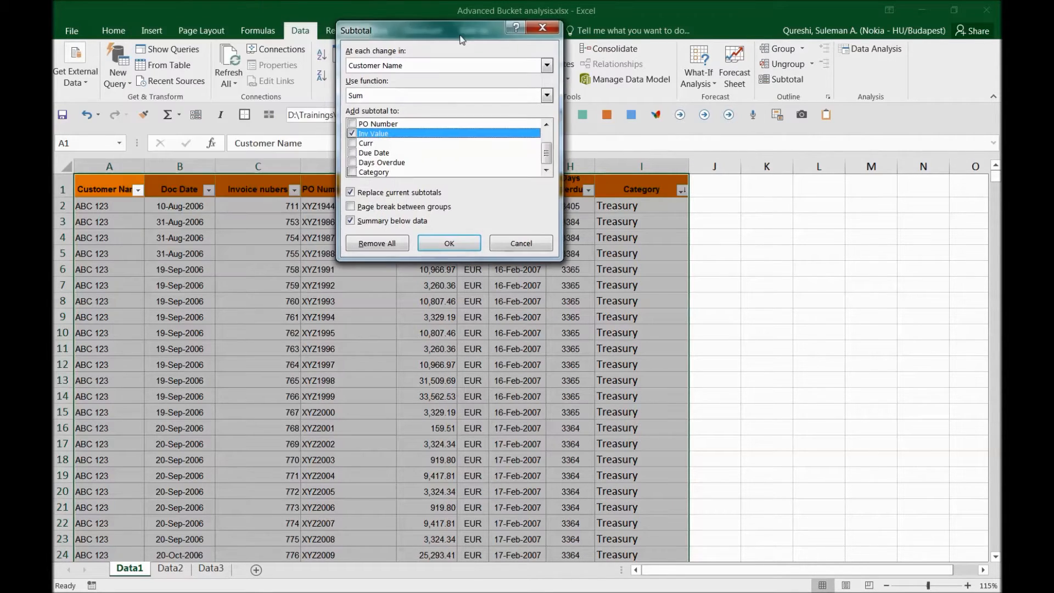
pyautogui.click(460, 248)
pyautogui.click(549, 269)
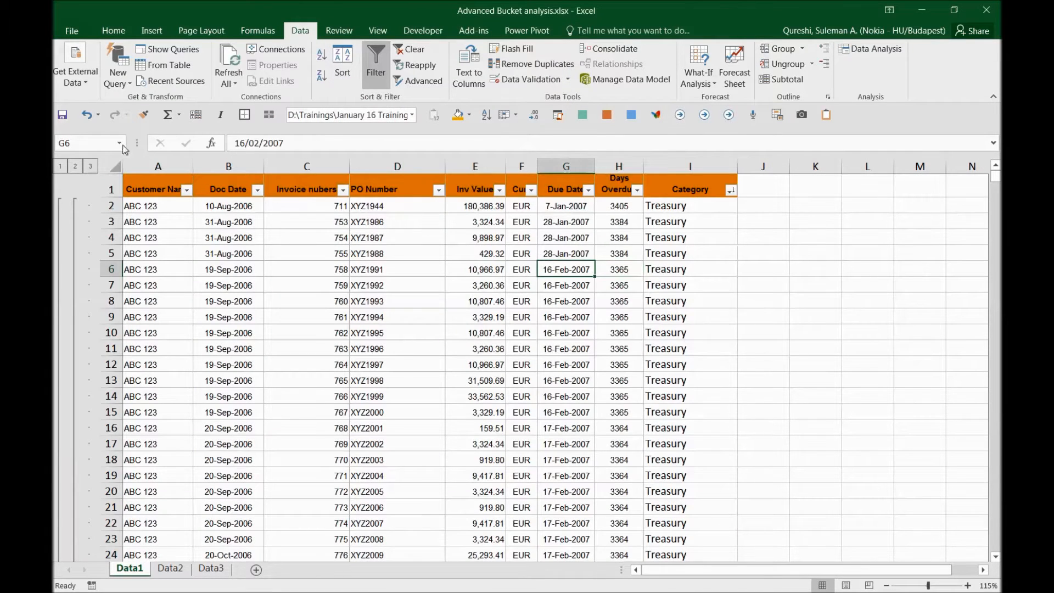
# - Switch the outline between the grand total, customer total and full detail levels to compare them
pyautogui.click(78, 166)
pyautogui.click(295, 296)
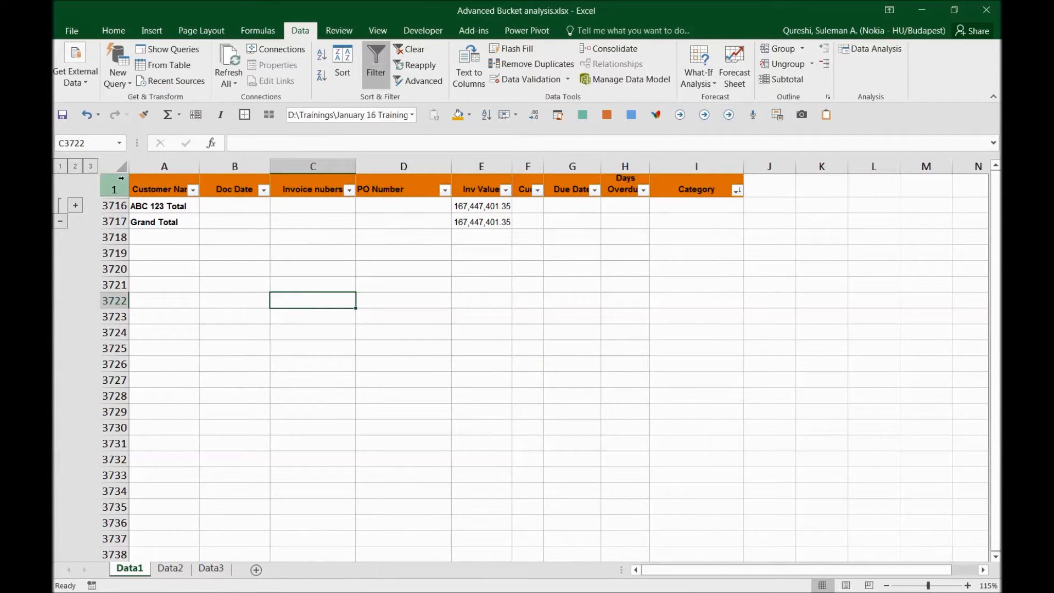
pyautogui.click(92, 168)
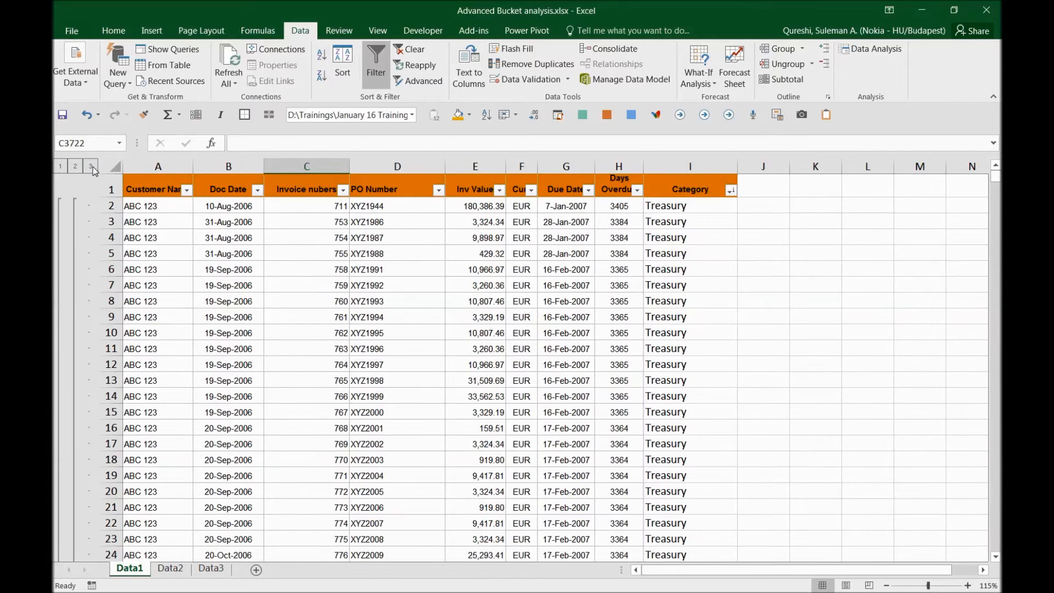
pyautogui.click(324, 263)
pyautogui.click(62, 166)
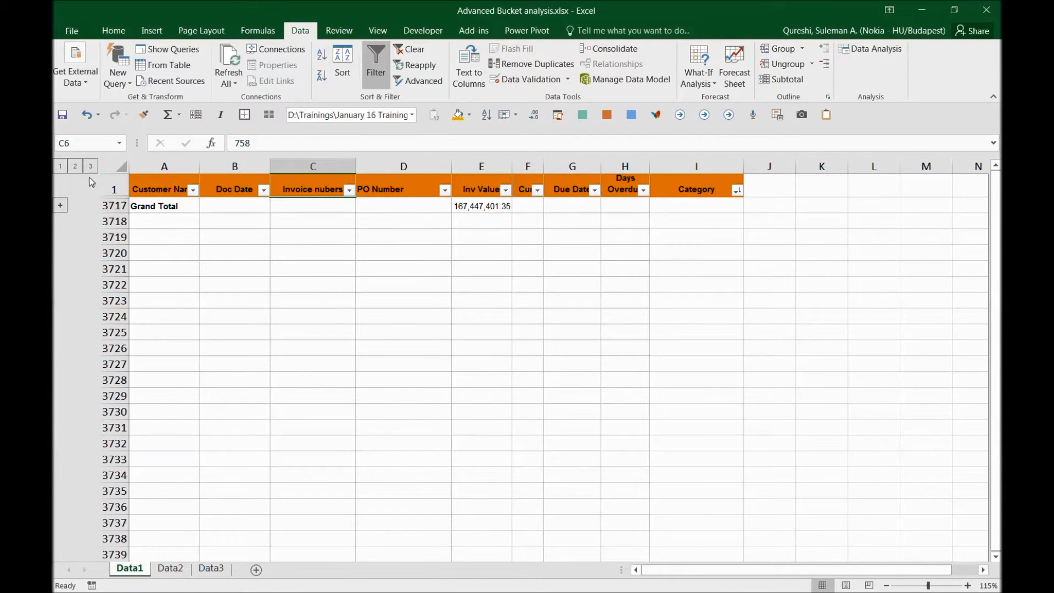
pyautogui.click(75, 166)
pyautogui.click(296, 297)
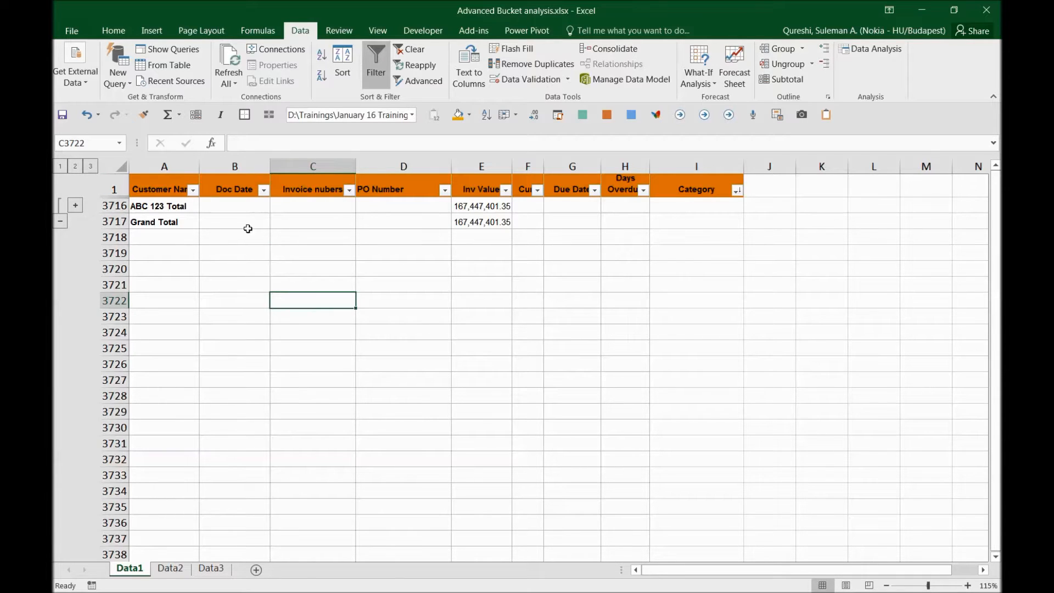
pyautogui.click(578, 221)
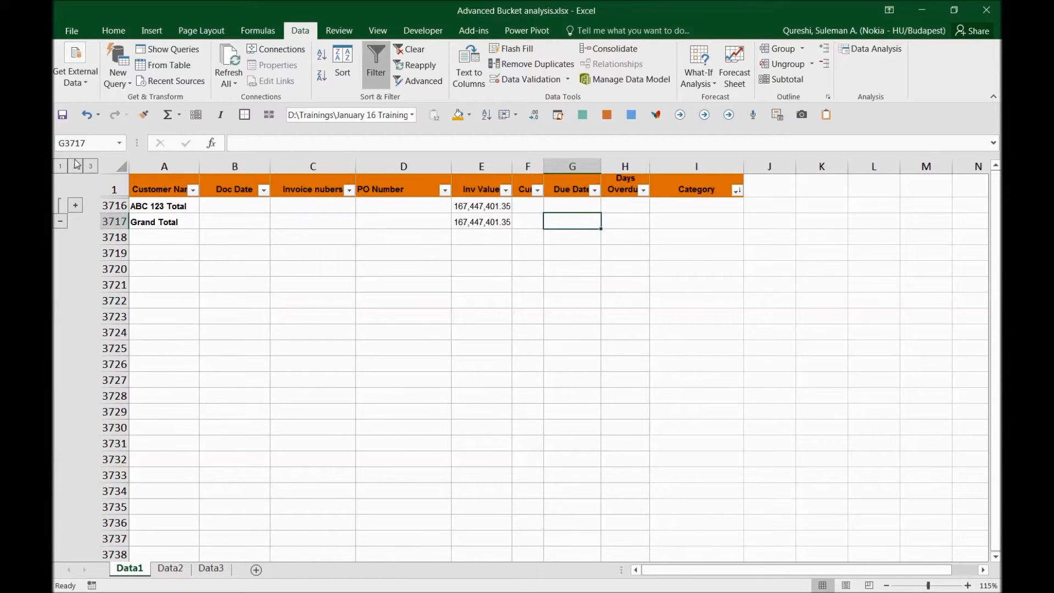
# - Expand the ABC 123 group and inspect its invoice rows and the total rows beneath them
pyautogui.click(74, 205)
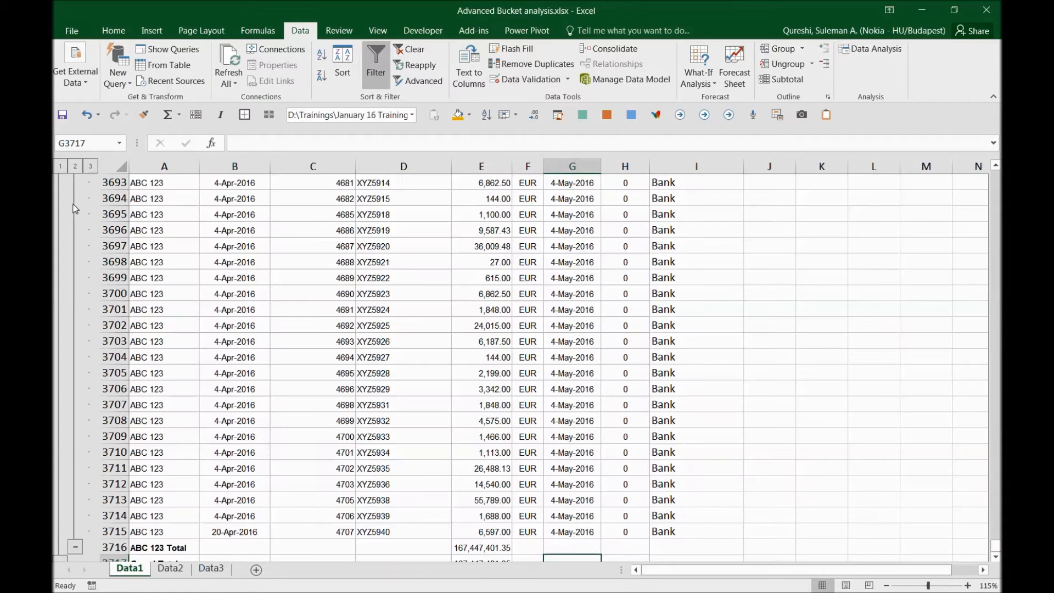
pyautogui.click(458, 369)
pyautogui.scroll(-6, 461, 371)
pyautogui.scroll(4, 463, 373)
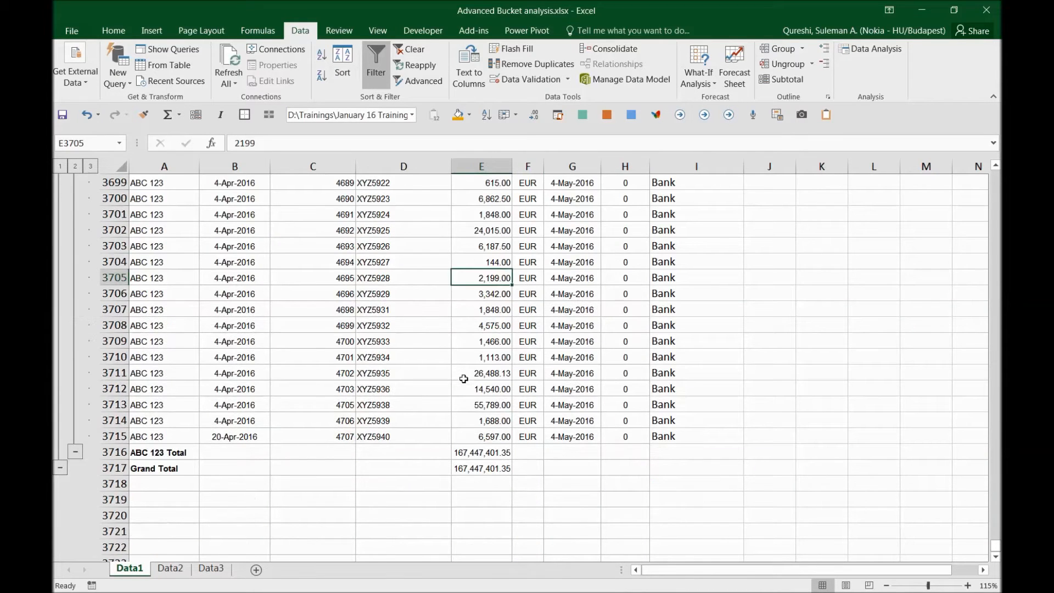
pyautogui.scroll(20, 464, 379)
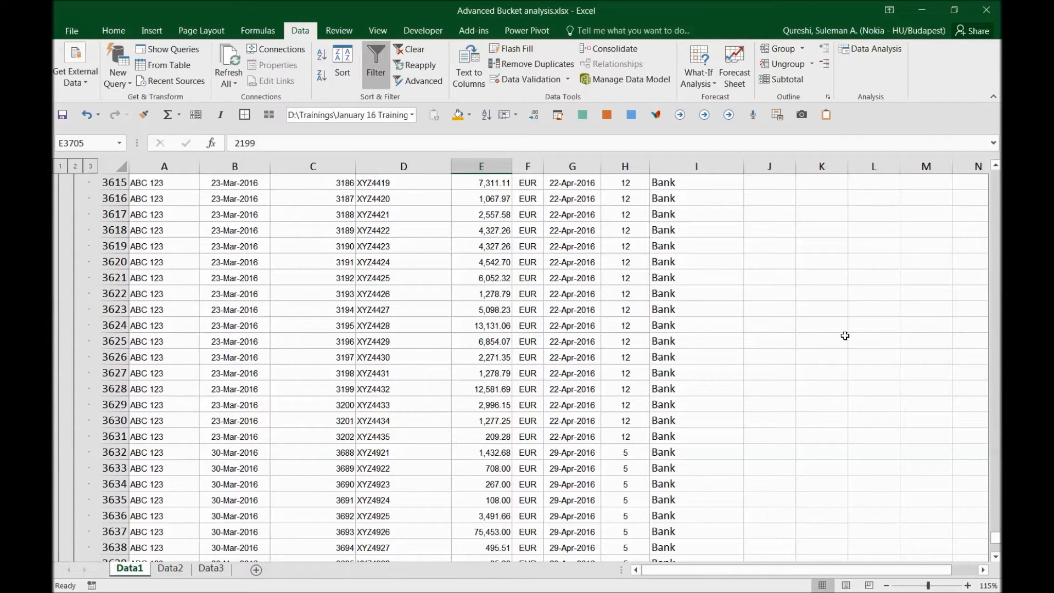
pyautogui.click(591, 246)
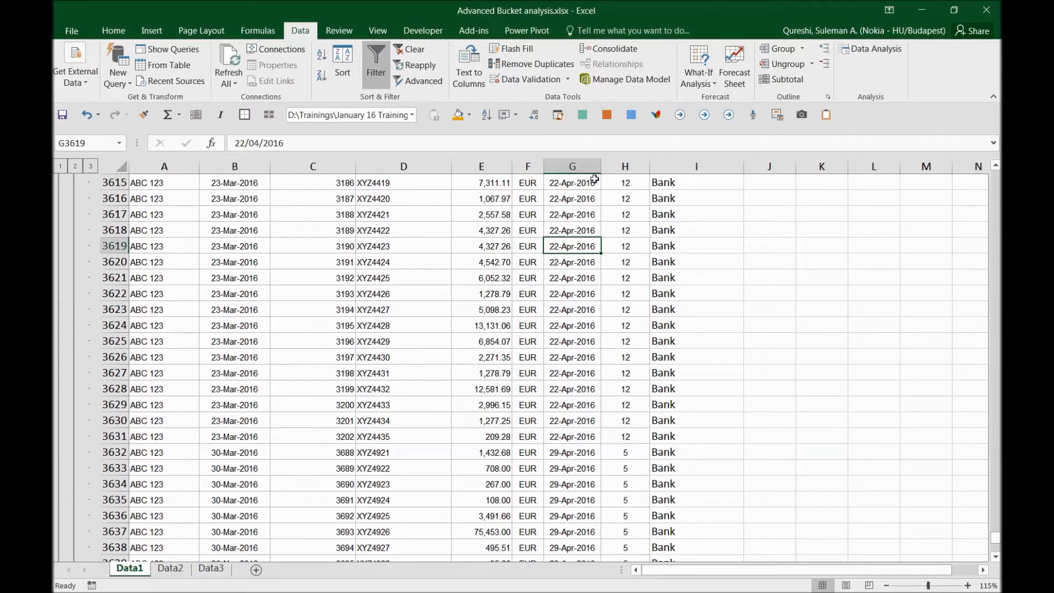
# - Replace the current subtotals with sums of Inv Value at each change in Category
pyautogui.click(800, 77)
pyautogui.click(363, 66)
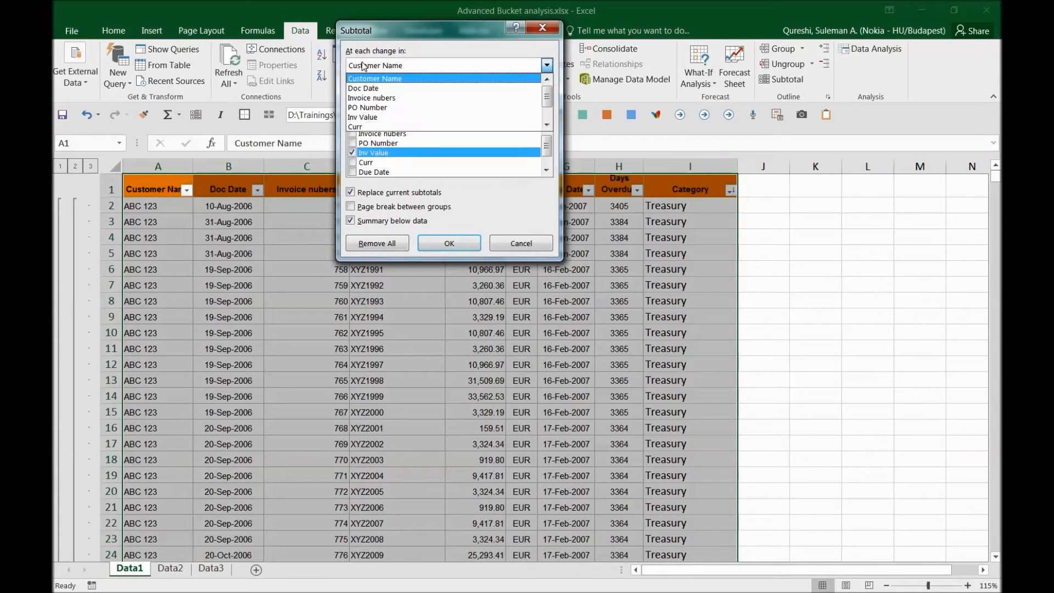
pyautogui.scroll(-3, 547, 107)
pyautogui.click(481, 128)
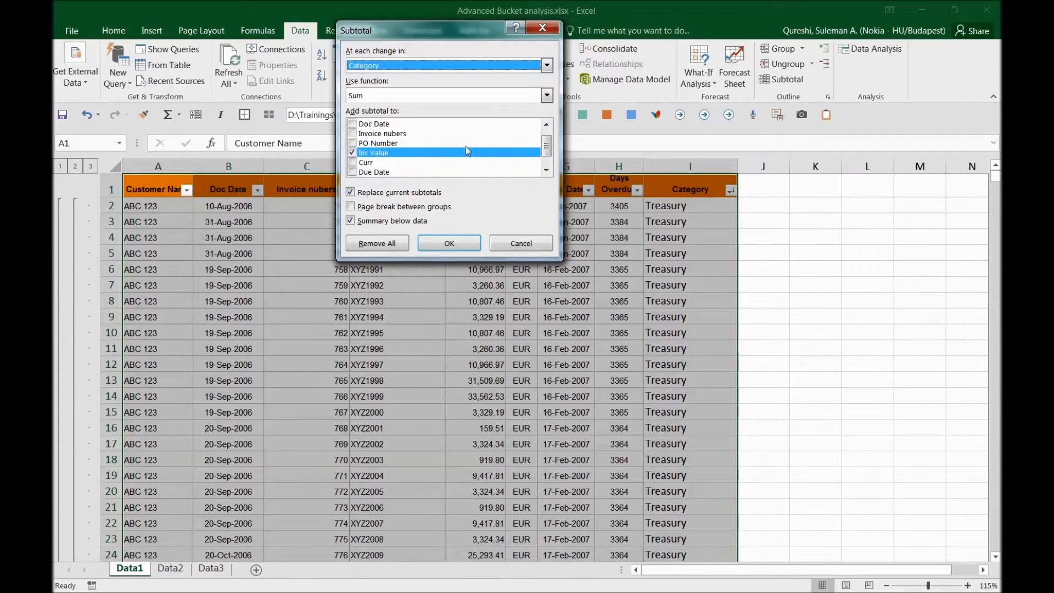
pyautogui.click(450, 242)
pyautogui.click(452, 240)
# - Collapse the outline to level 2 so only the category totals and the grand total are listed
pyautogui.scroll(-4, 330, 220)
pyautogui.scroll(4, 165, 187)
pyautogui.click(80, 168)
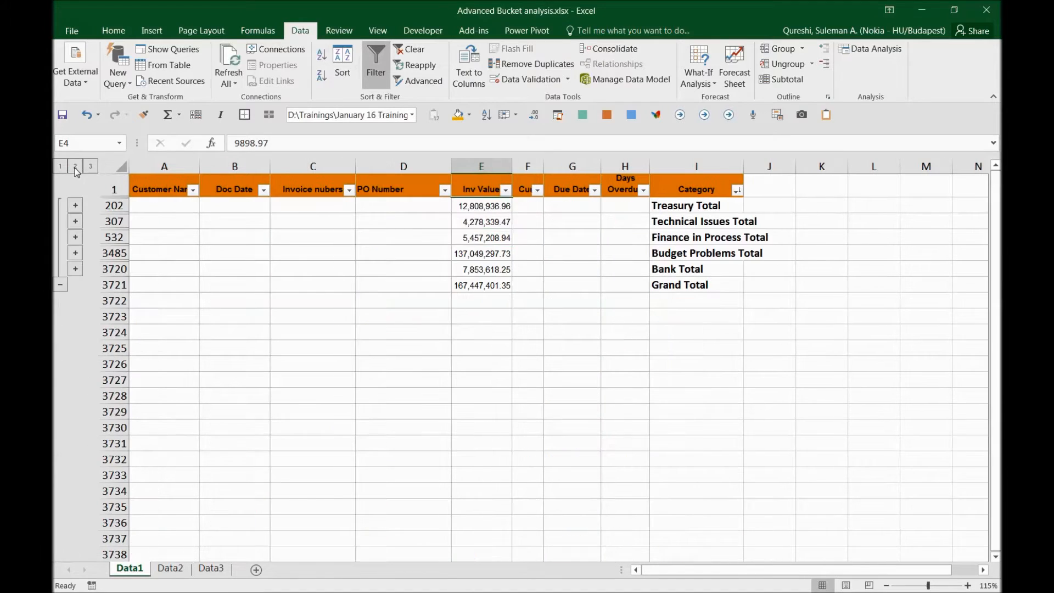
pyautogui.click(507, 330)
pyautogui.click(749, 168)
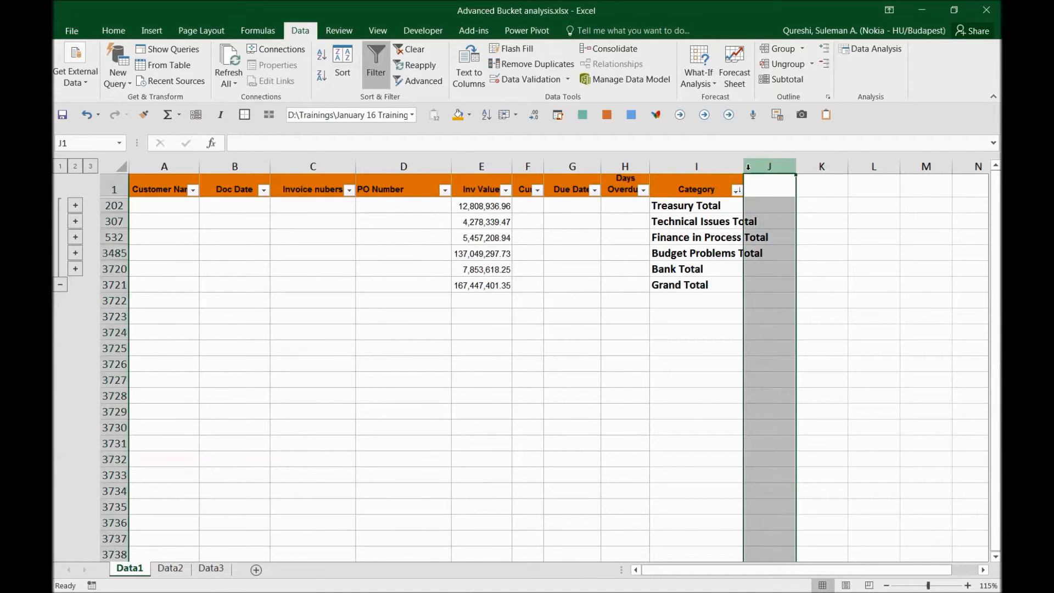
pyautogui.click(720, 220)
# - Close the Advanced Bucket analysis workbook without saving the changes
pyautogui.click(987, 9)
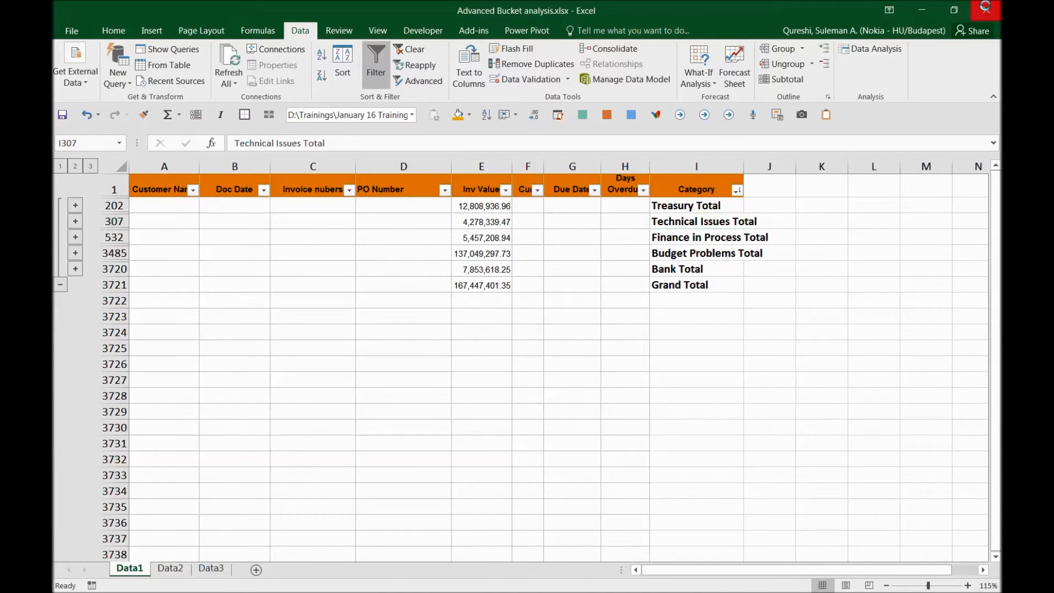
pyautogui.click(534, 323)
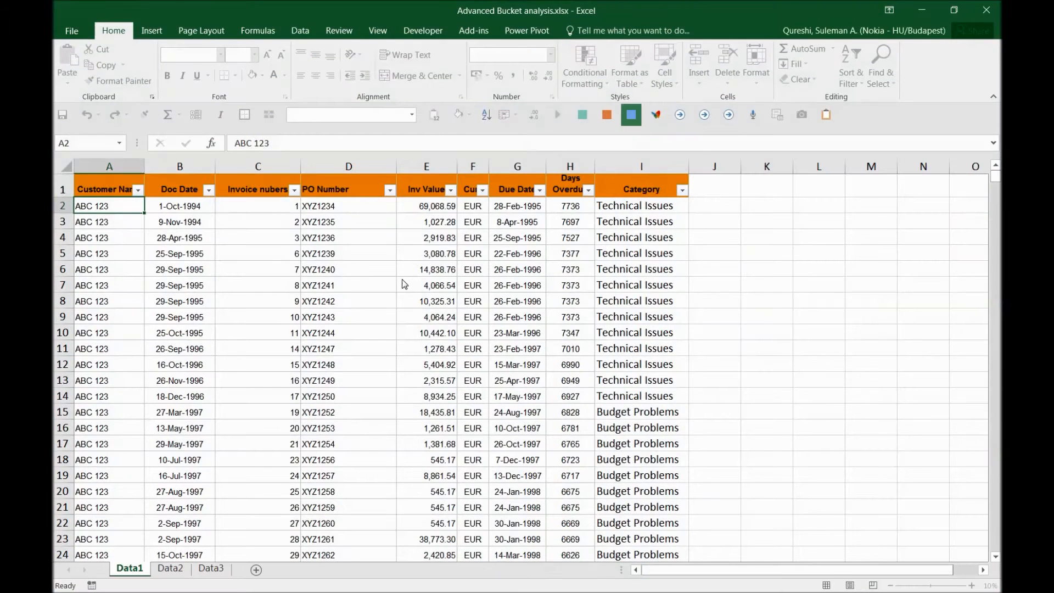
# - Examine the original invoice data on the Data1 sheet and the order of the entries in its Category column
pyautogui.click(426, 254)
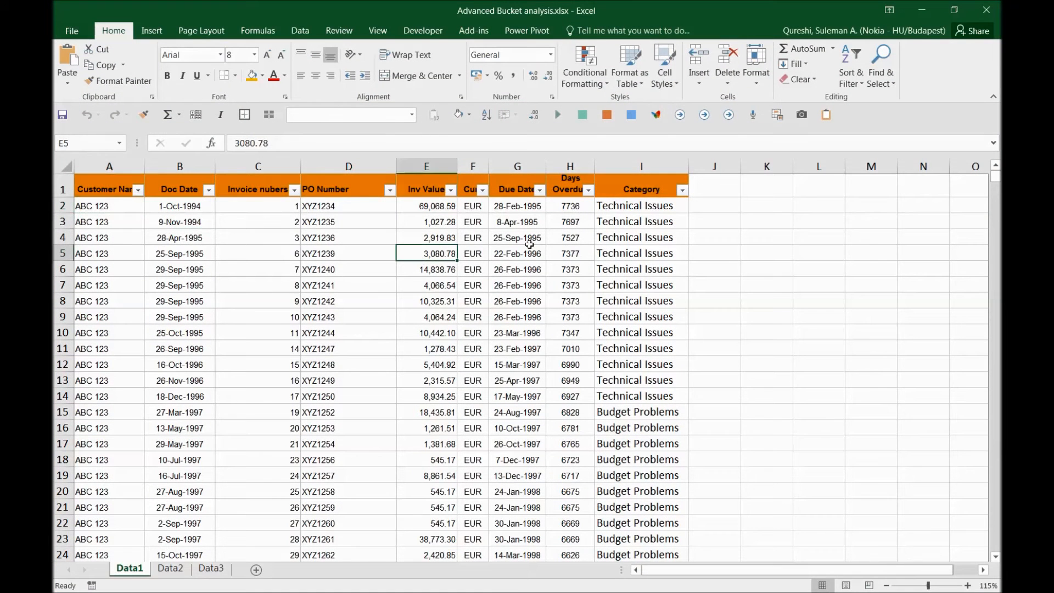
pyautogui.click(493, 296)
pyautogui.scroll(-4, 463, 360)
pyautogui.scroll(-4, 463, 359)
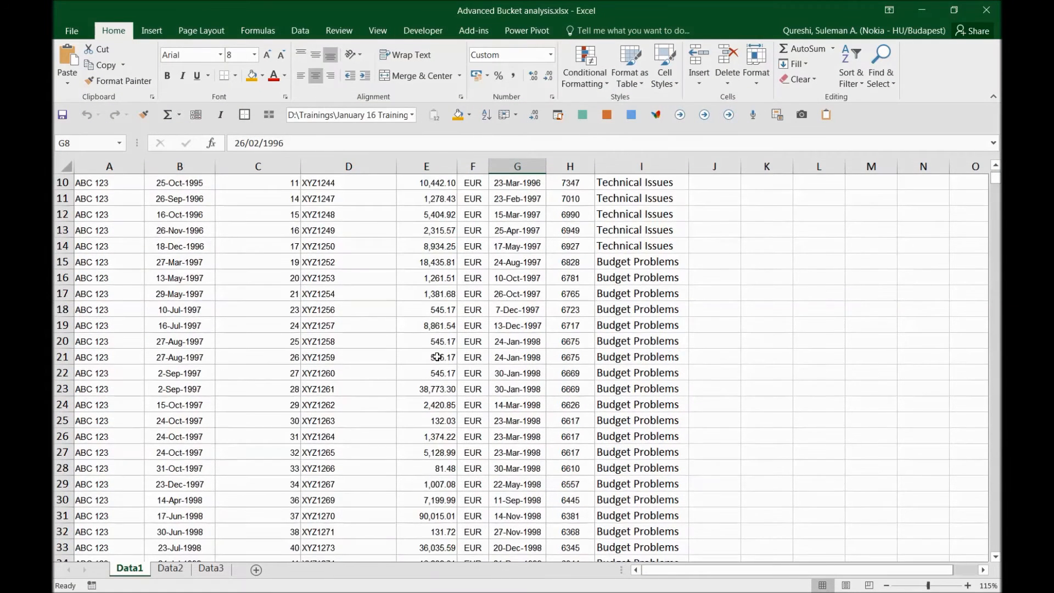
pyautogui.scroll(8, 470, 330)
pyautogui.click(630, 223)
pyautogui.click(669, 189)
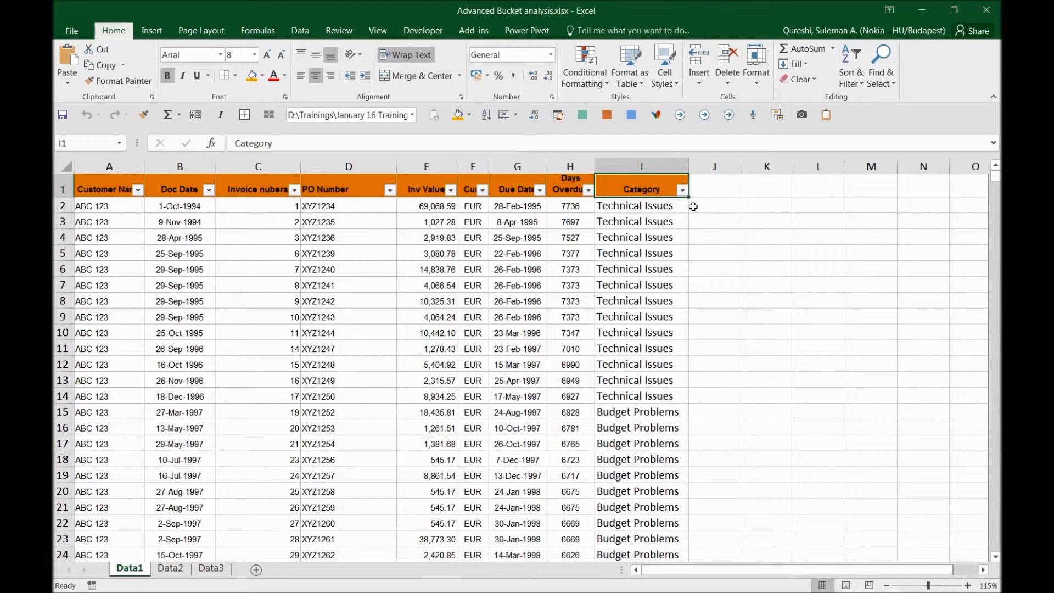
pyautogui.click(637, 179)
pyautogui.click(517, 165)
pyautogui.click(403, 162)
pyautogui.click(639, 180)
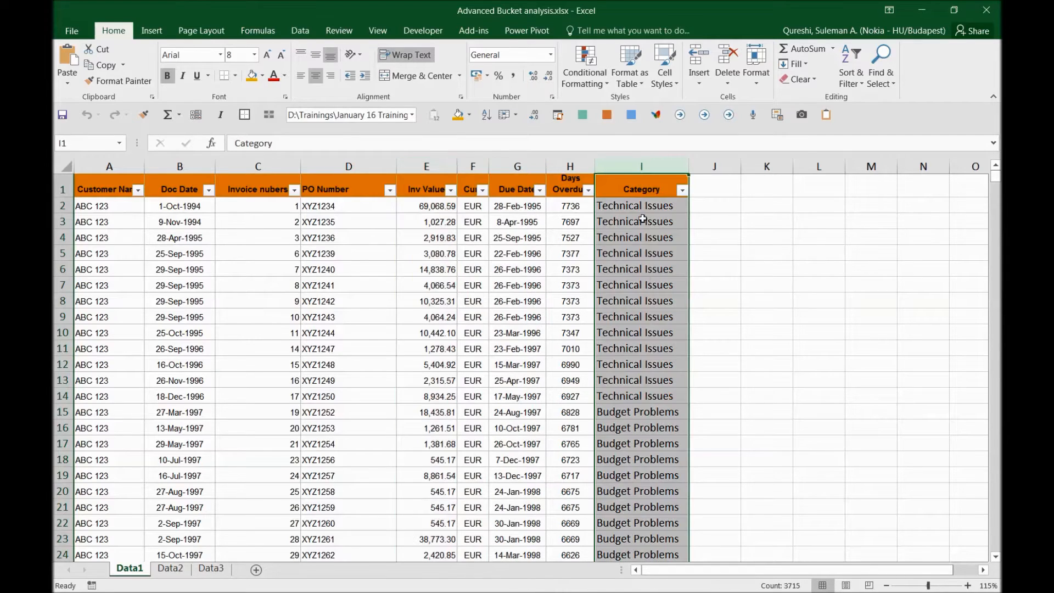
pyautogui.click(649, 204)
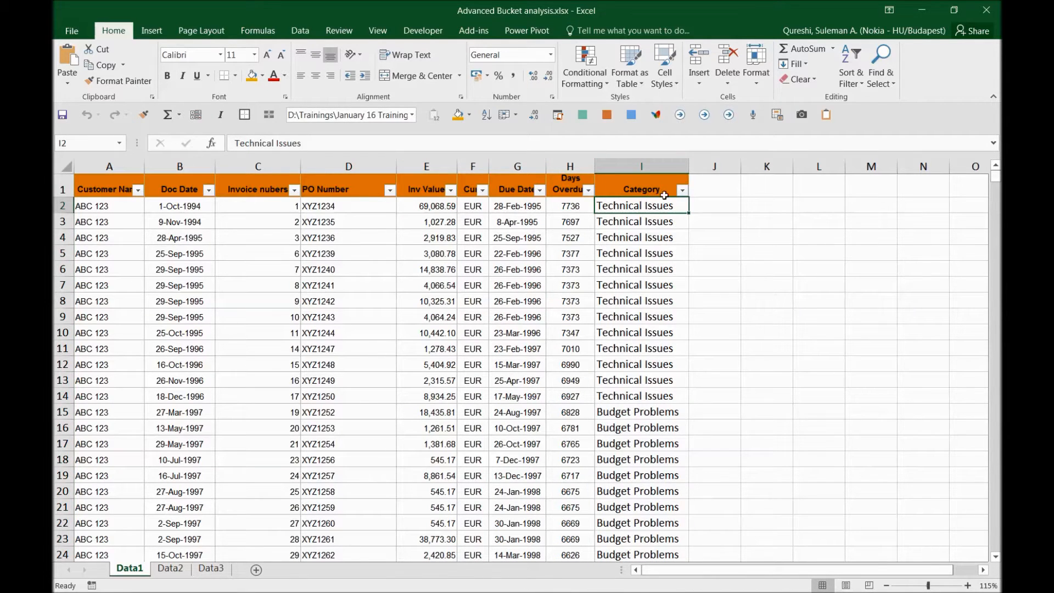
# - Sort the invoice table by the Category column from A to Z
pyautogui.click(683, 190)
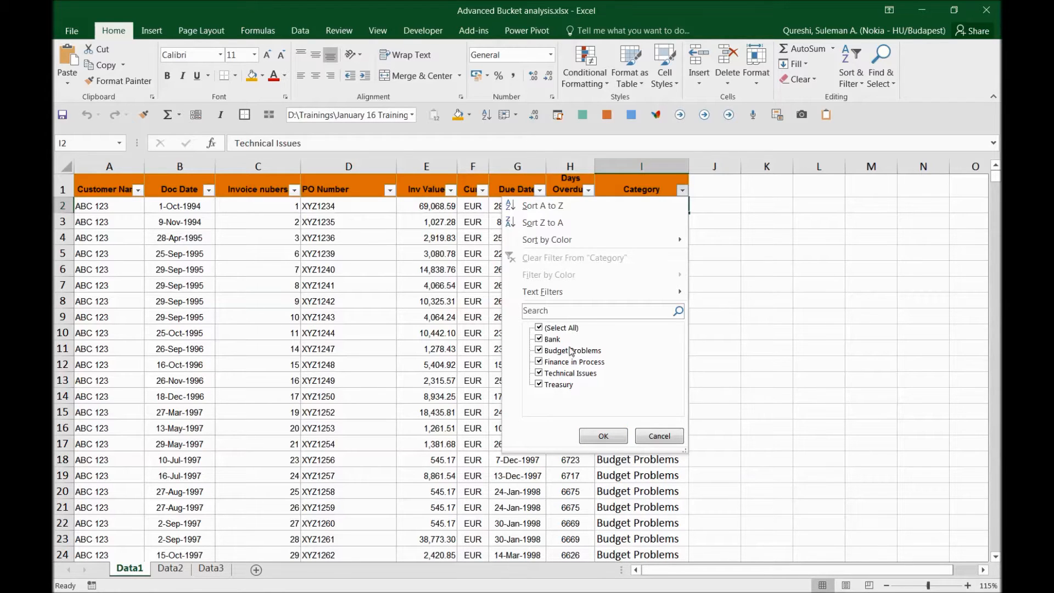
pyautogui.click(763, 275)
pyautogui.click(684, 190)
pyautogui.click(547, 208)
pyautogui.click(614, 223)
# - Start subtotalling the sorted invoice table, grouping at each change in Category
pyautogui.click(640, 186)
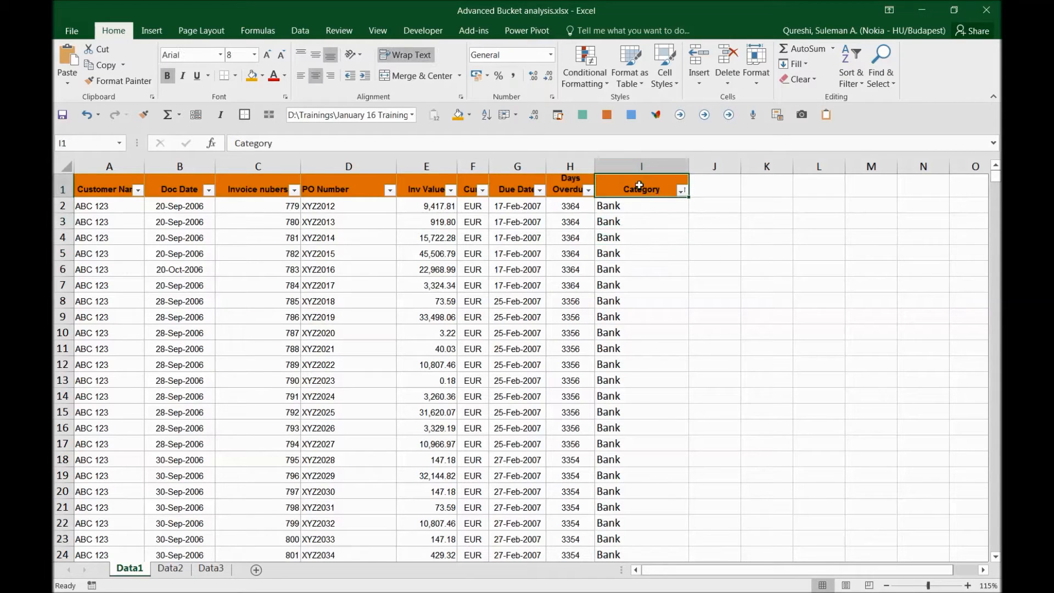
pyautogui.click(300, 31)
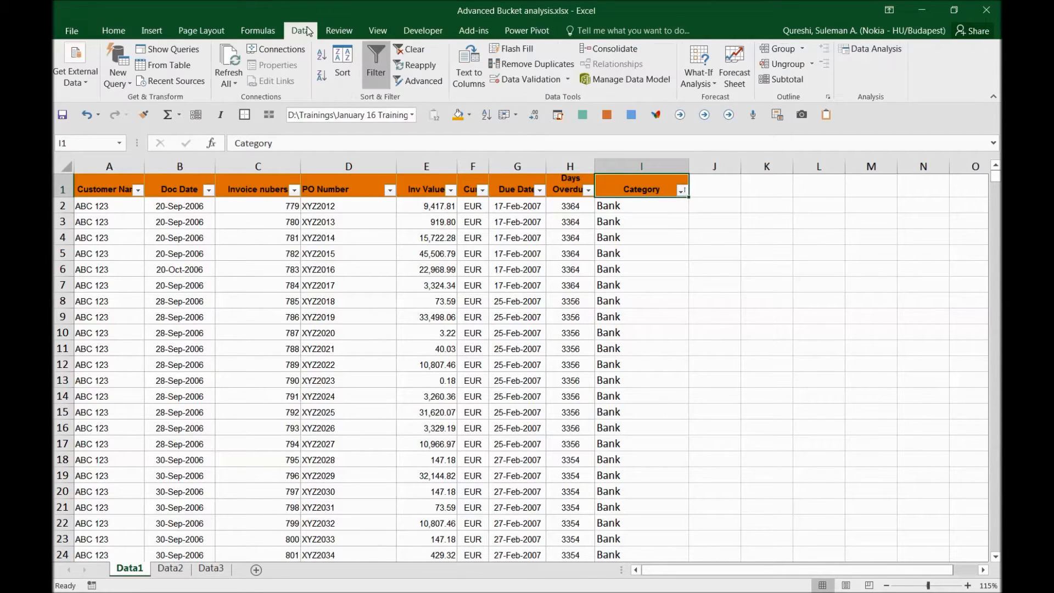
pyautogui.click(790, 82)
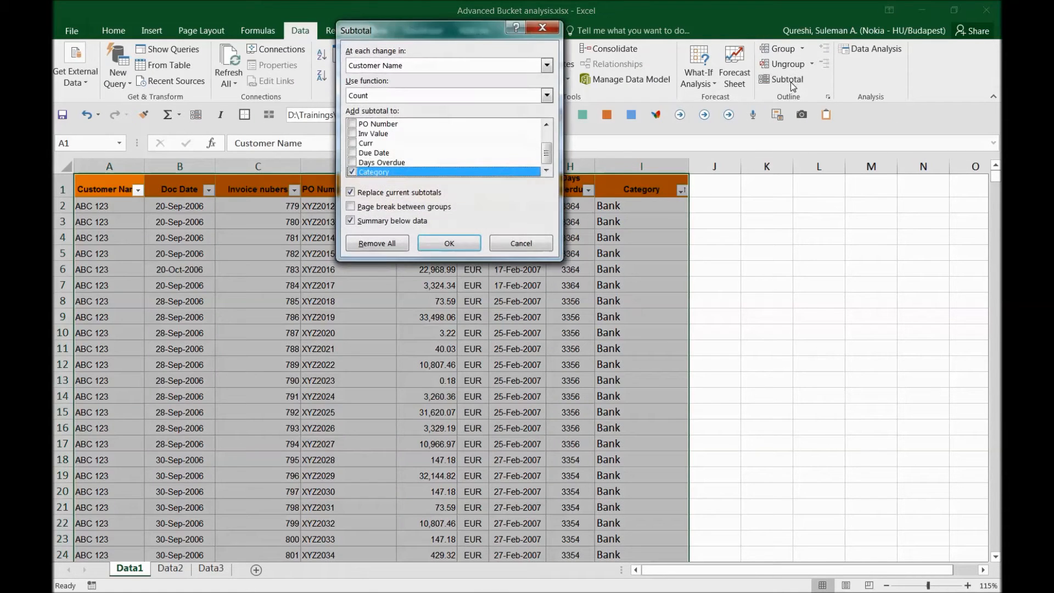
pyautogui.click(437, 64)
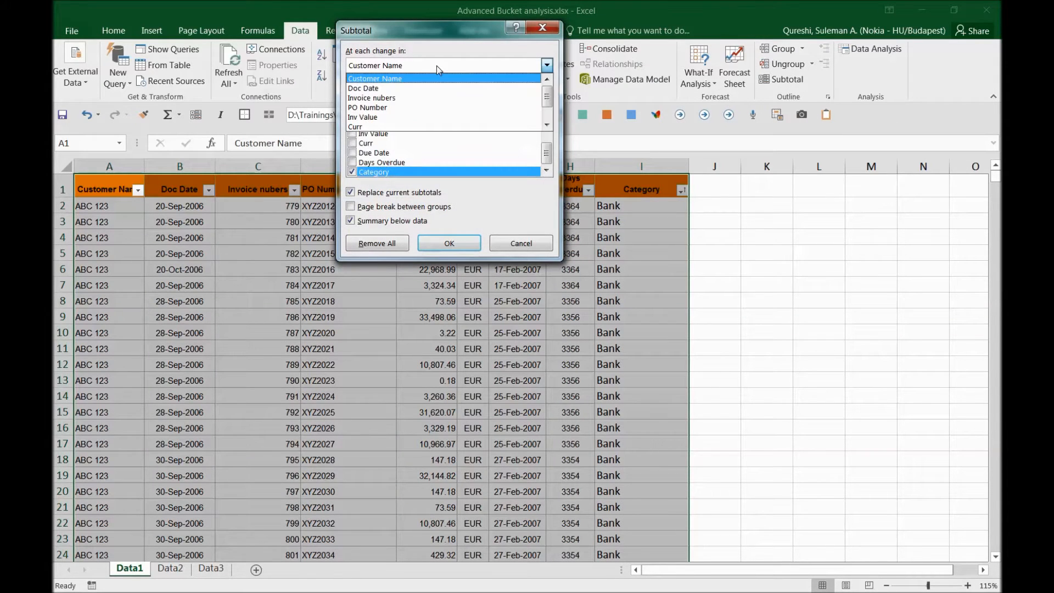
pyautogui.click(395, 30)
pyautogui.moveTo(411, 30); pyautogui.dragTo(440, 101)
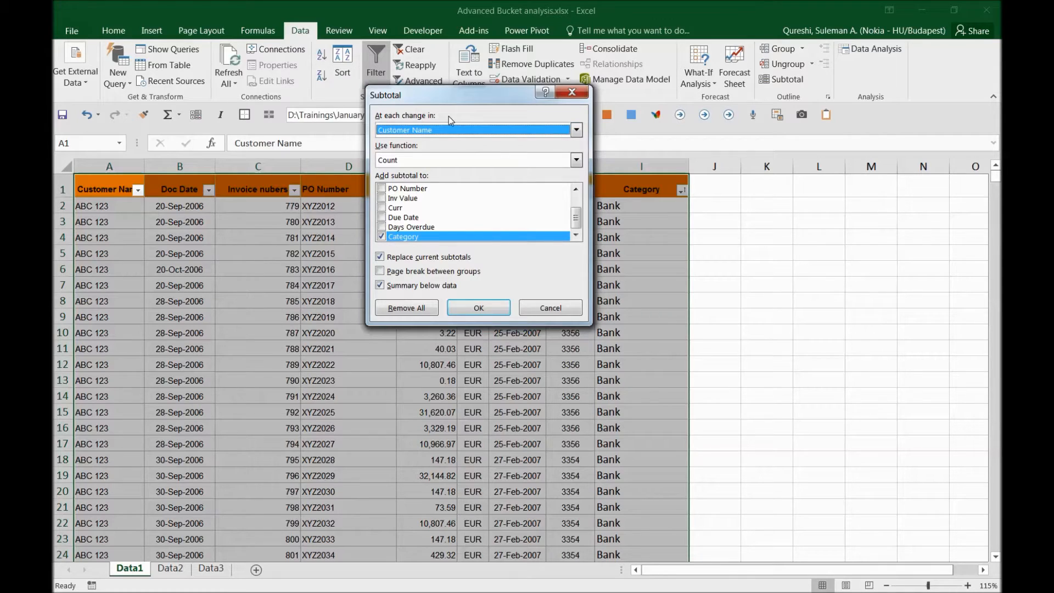
pyautogui.click(415, 137)
pyautogui.scroll(-1, 414, 164)
pyautogui.click(407, 191)
# - Set the subtotal function to Sum, total Inv Value instead of Category, and apply the subtotals
pyautogui.click(445, 159)
pyautogui.click(432, 173)
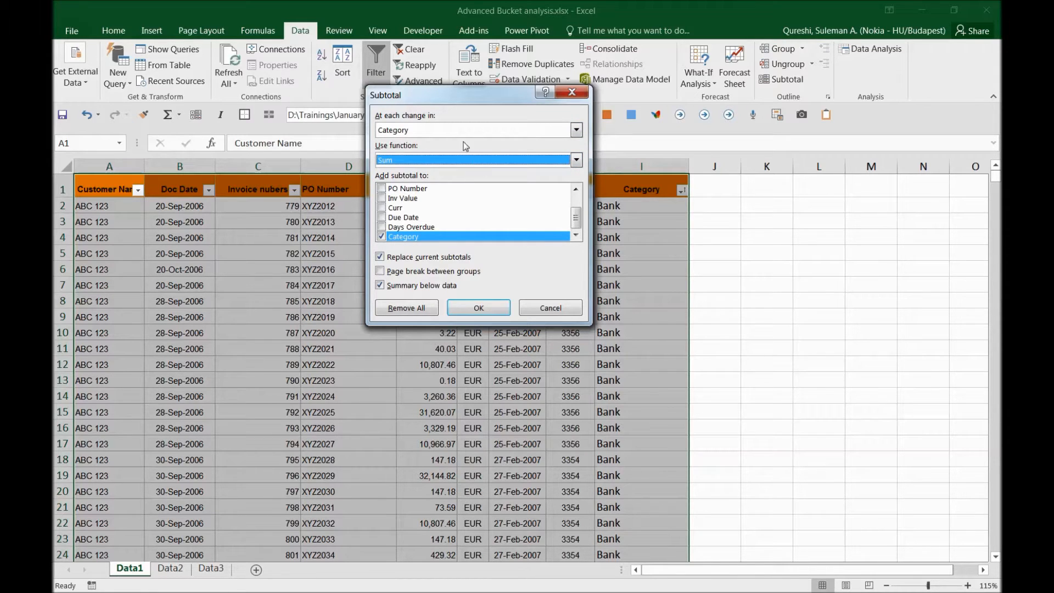
pyautogui.click(381, 236)
pyautogui.click(382, 198)
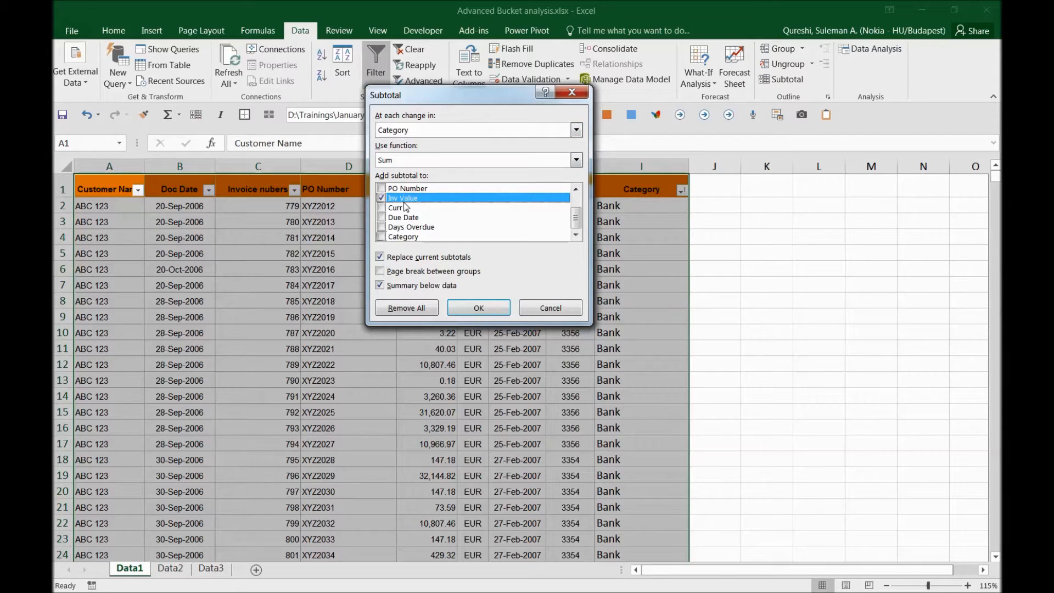
pyautogui.click(481, 308)
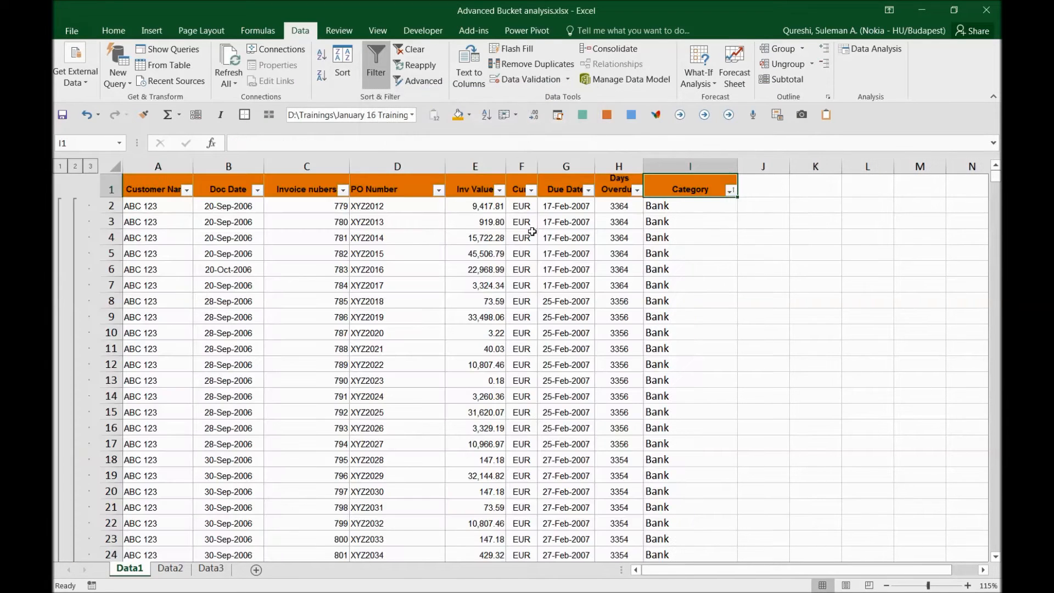
# - Collapse the outline to level 2 and widen the Category column to fit the total labels
pyautogui.click(533, 232)
pyautogui.click(75, 166)
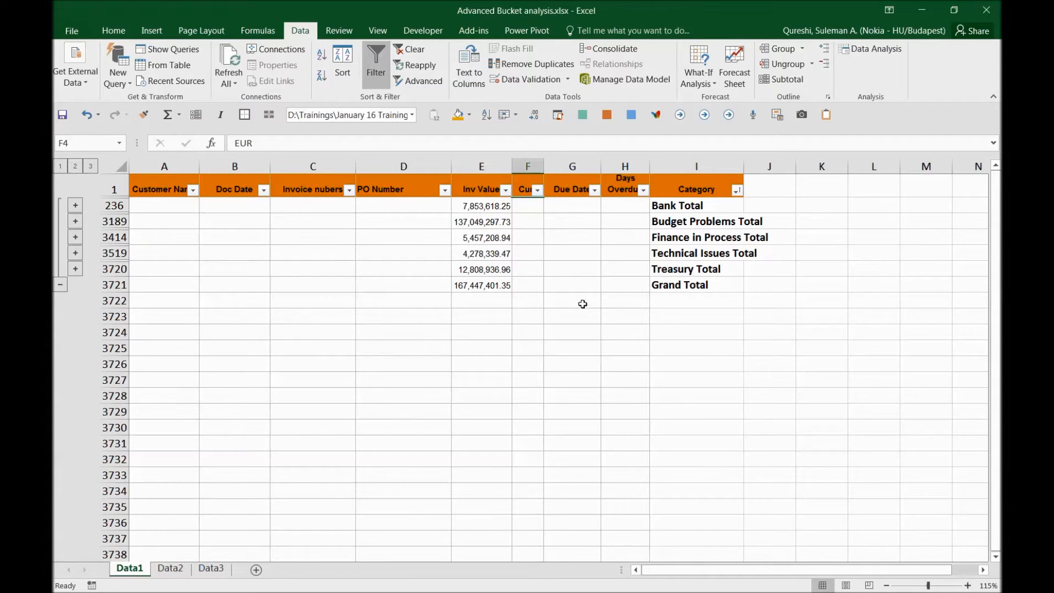
pyautogui.click(585, 286)
pyautogui.doubleClick(744, 164)
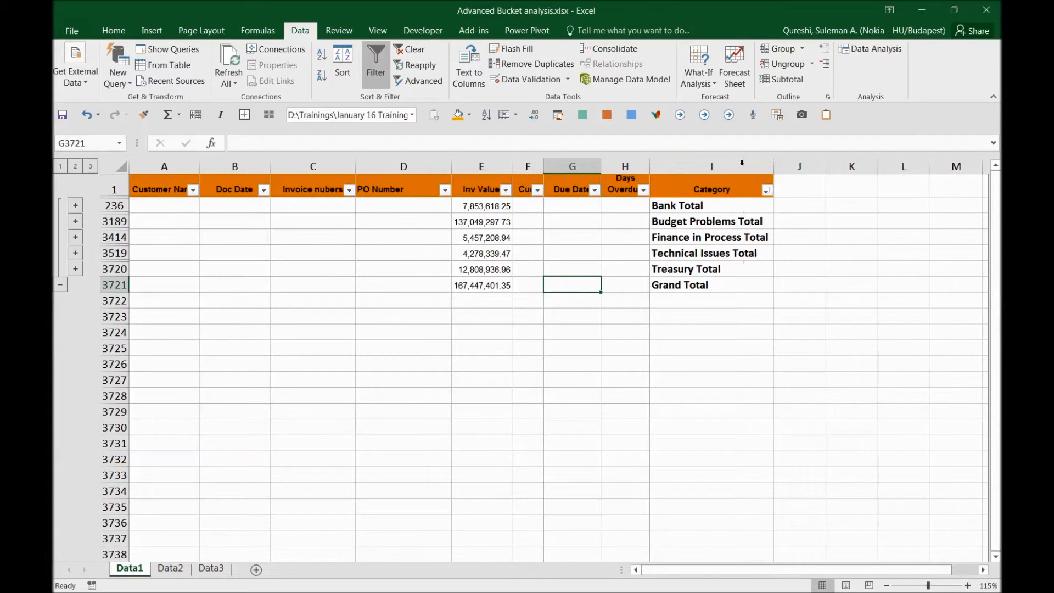
# - Expand the Bank group to examine its invoice rows, and return to the level 2 totals
pyautogui.click(708, 238)
pyautogui.click(75, 205)
pyautogui.scroll(-7, 216, 277)
pyautogui.scroll(11, 511, 402)
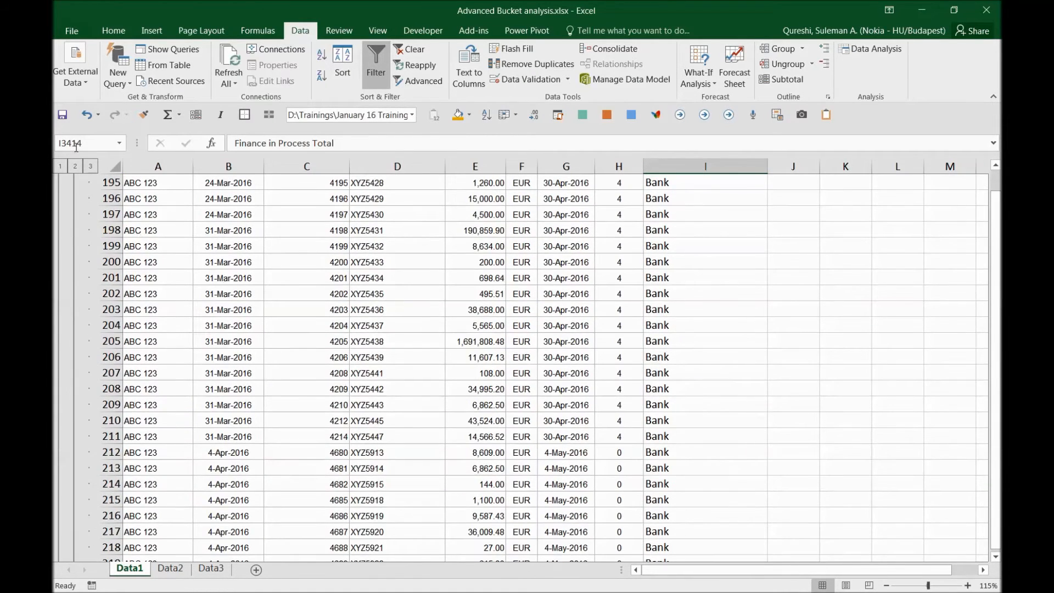
pyautogui.click(76, 165)
pyautogui.click(748, 373)
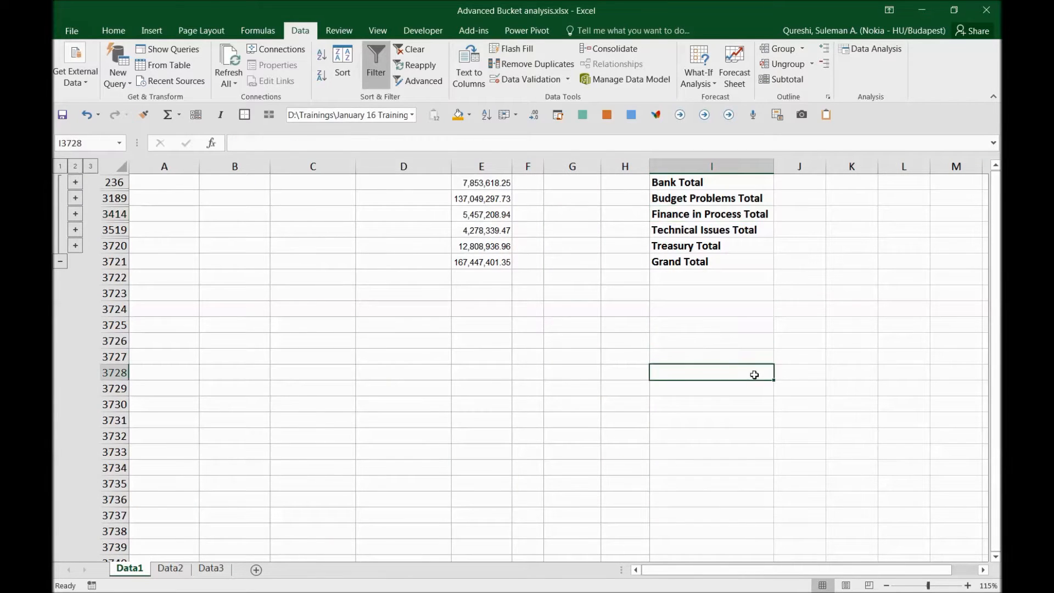
pyautogui.scroll(1, 747, 330)
pyautogui.click(787, 221)
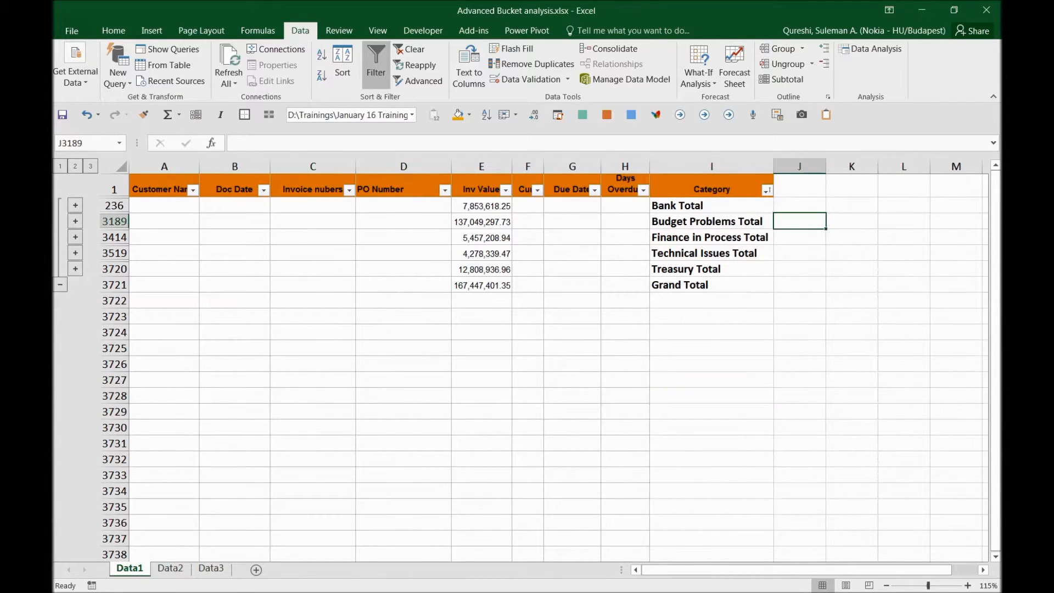
pyautogui.hotkey('alt', 'Tab')
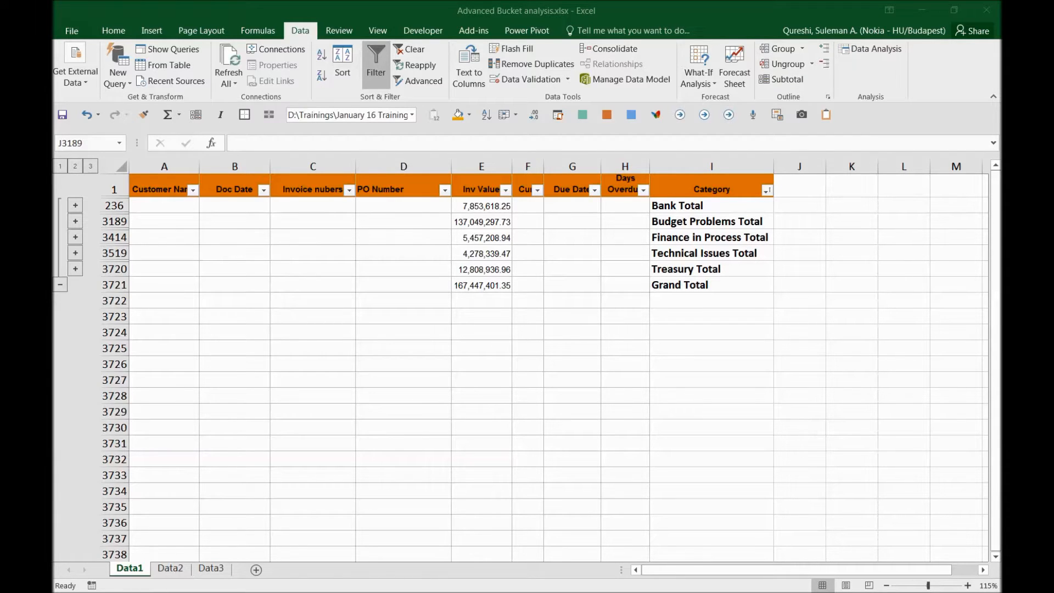
pyautogui.hotkey('alt', 'Tab')
# - Add the column headers Followup in J1 and Owner in K1, beside Category
pyautogui.click(797, 186)
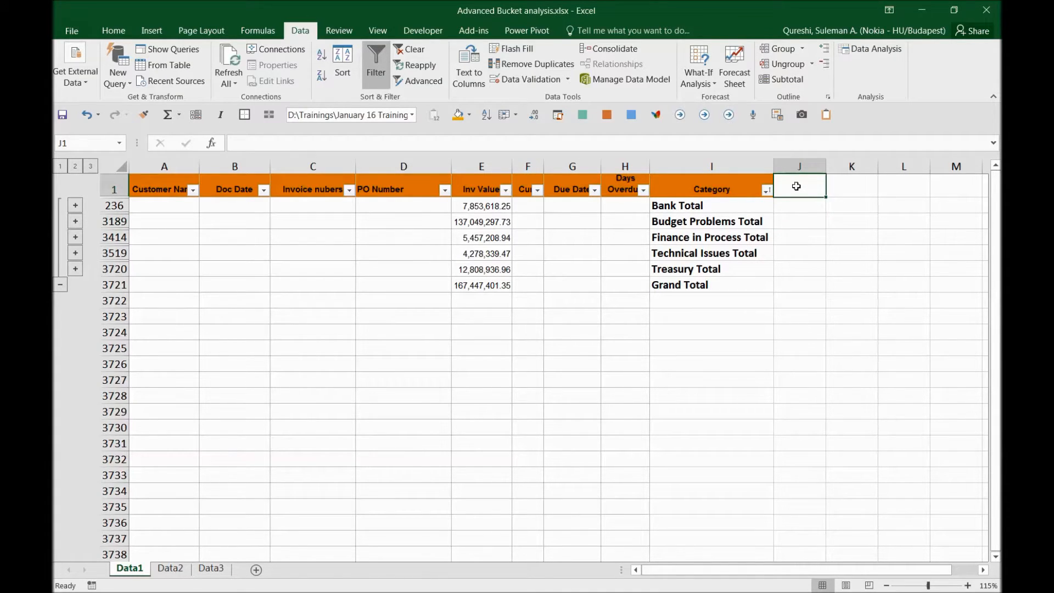
pyautogui.write('Followup')
pyautogui.press('Return')
pyautogui.press('Up')
pyautogui.press('Right')
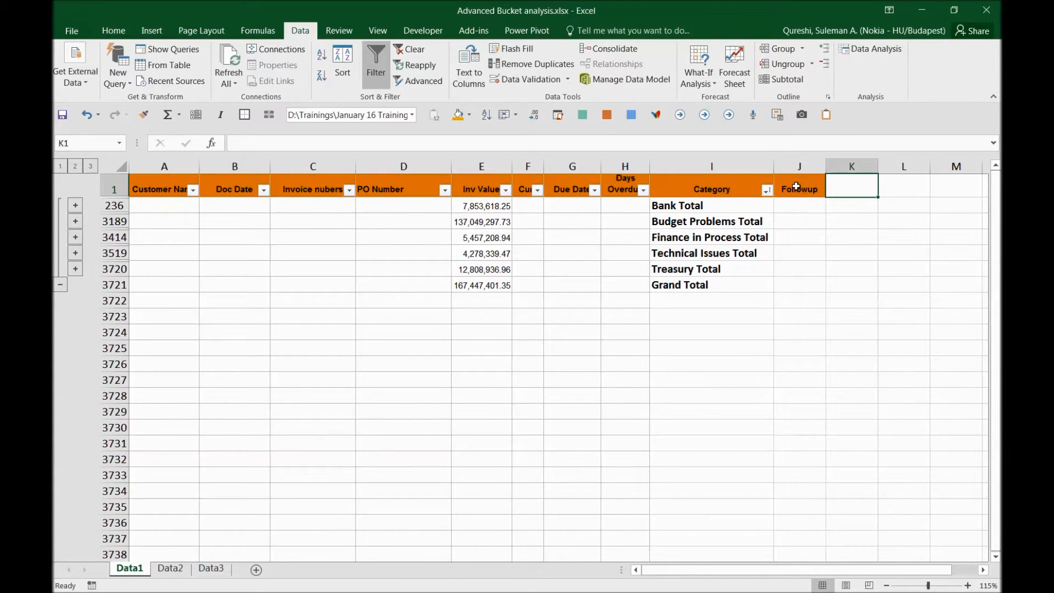
pyautogui.write('Owner')
pyautogui.press('Return')
pyautogui.press('Up')
pyautogui.press('Right')
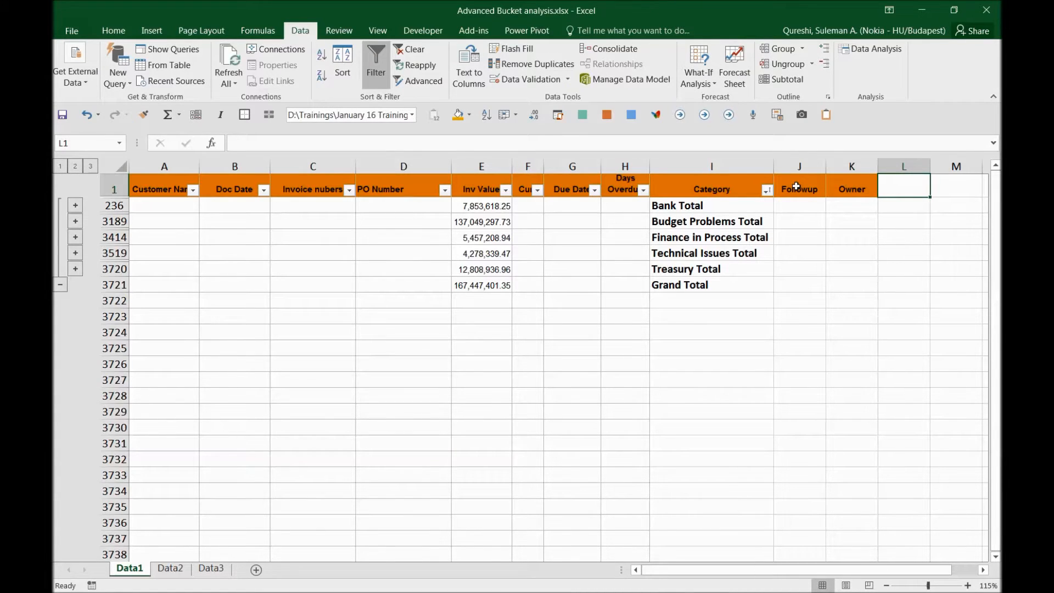
# - Add the column headers Next action in L1 and Closing date in M1
pyautogui.write('Next action')
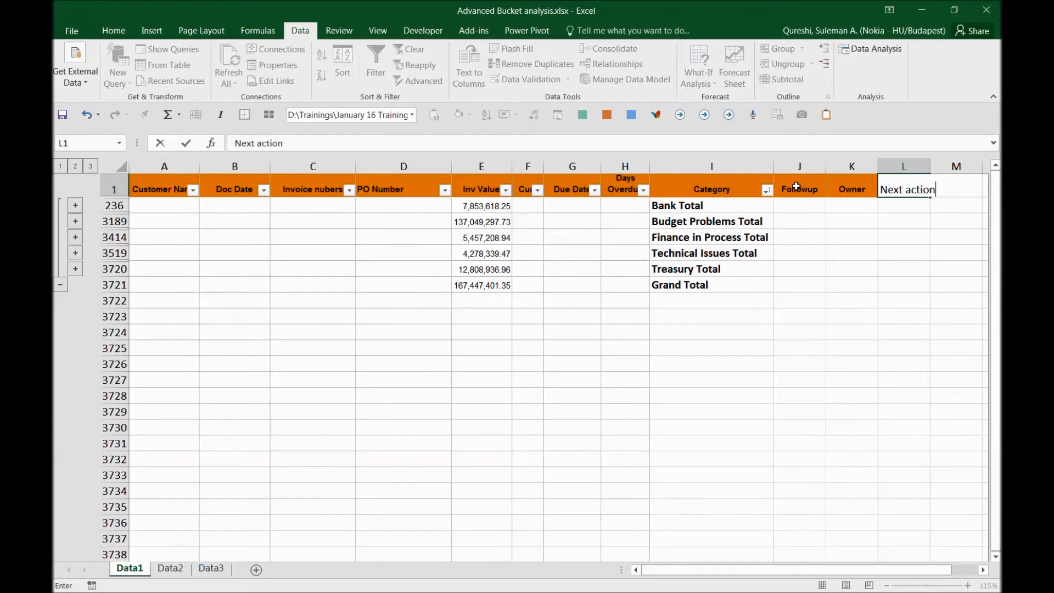
pyautogui.press('Return')
pyautogui.press('Up')
pyautogui.press('Right')
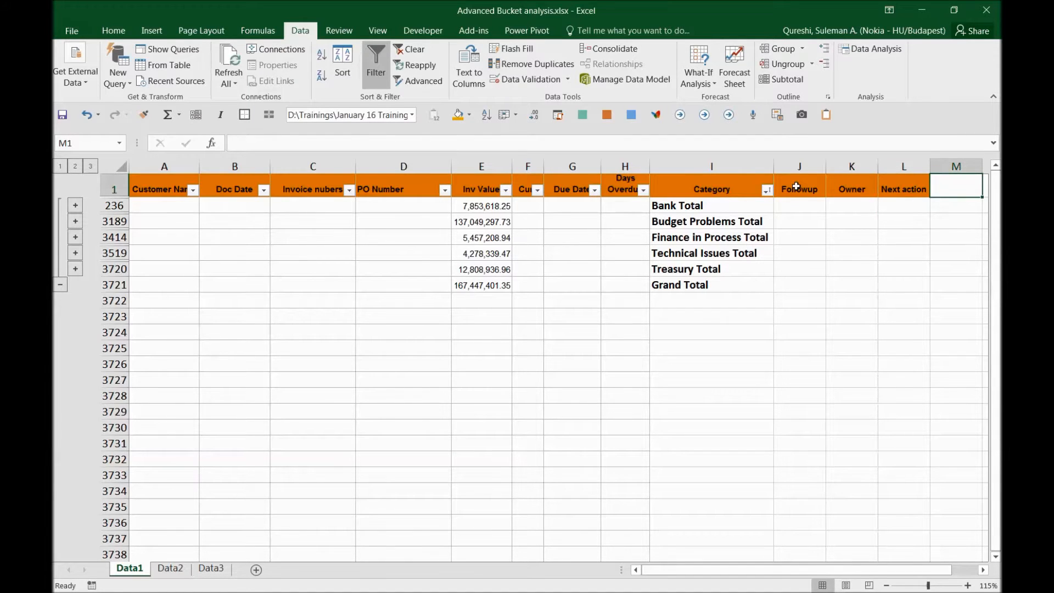
pyautogui.write('Closing date')
pyautogui.press('Return')
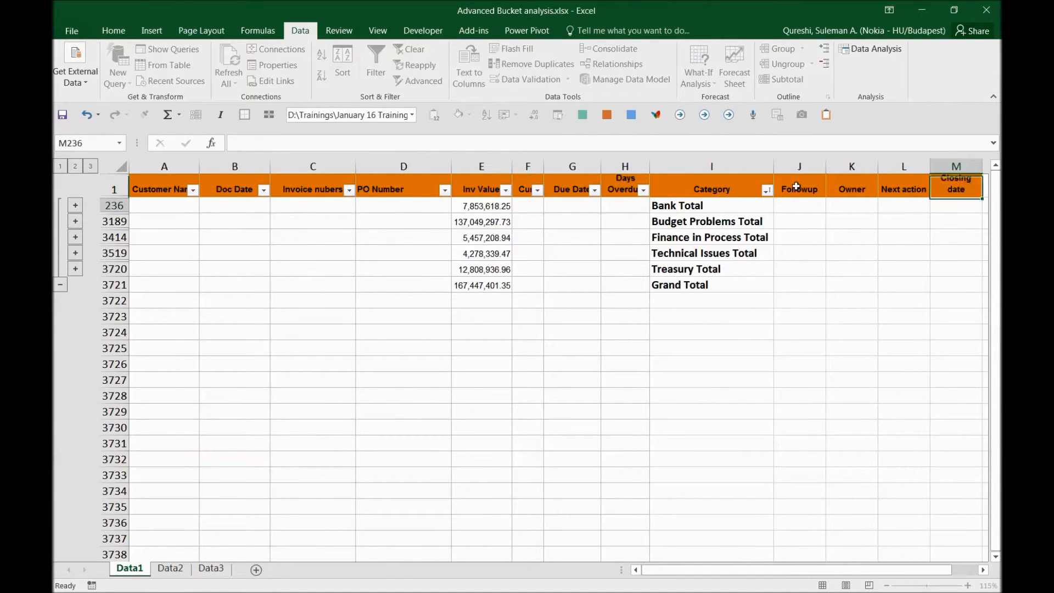
pyautogui.press('Up')
pyautogui.press('Right')
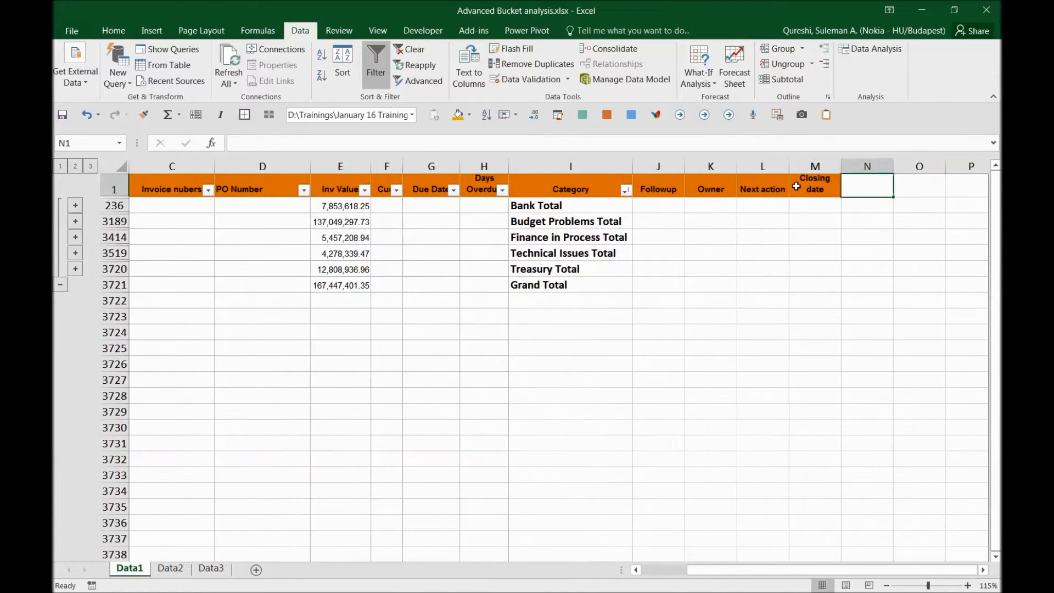
# - Enter 20/05/2016 as the Followup date for the Bank Total row
pyautogui.press('Left')
pyautogui.press('Left')
pyautogui.press('Down')
pyautogui.press('Left')
pyautogui.press('Left')
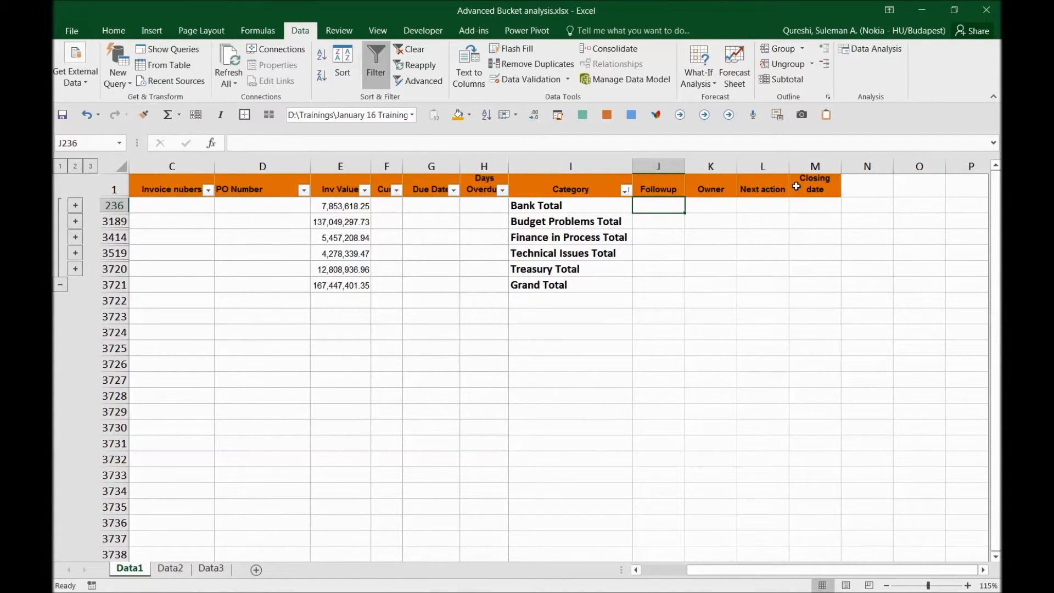
pyautogui.write('20')
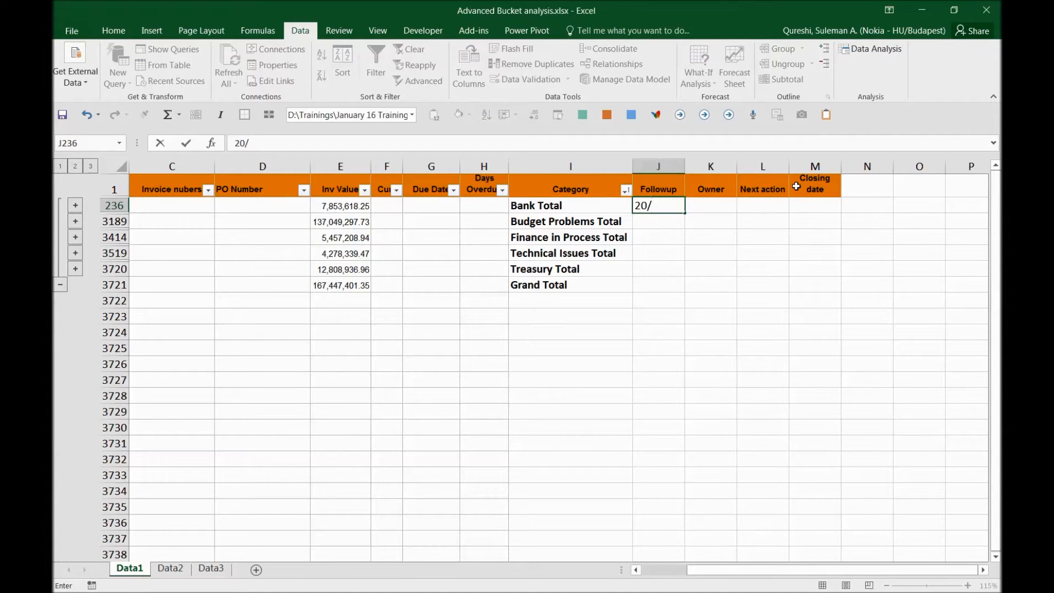
pyautogui.write('/05/2016')
pyautogui.press('Return')
pyautogui.press('Up')
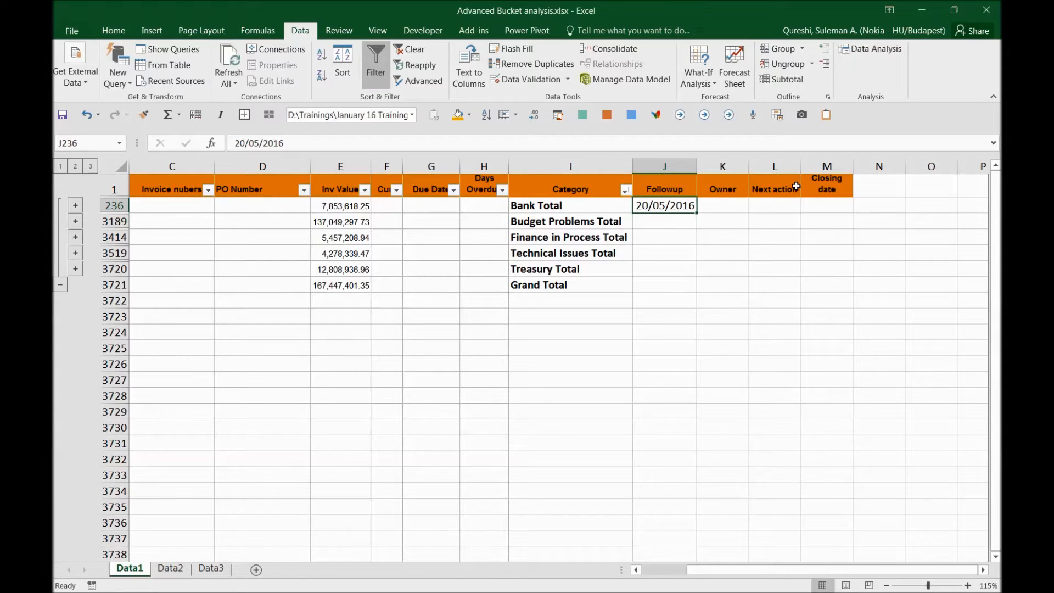
# - Copy the Bank Total Followup date to the other four category totals, leaving the Grand Total row's Followup empty
pyautogui.hotkey('ctrl', 'c')
pyautogui.press('Down')
pyautogui.hotkey('ctrl', 'v')
pyautogui.press('Down')
pyautogui.hotkey('ctrl', 'v')
pyautogui.press('Down')
pyautogui.hotkey('ctrl', 'v')
pyautogui.press('Down')
pyautogui.hotkey('ctrl', 'v')
pyautogui.press('Down')
pyautogui.hotkey('ctrl', 'v')
pyautogui.press('Delete')
# - Enter an owner's name in the Owner column for the Bank, Budget Problems and Finance in Process totals
pyautogui.press('Right')
pyautogui.press('Up')
pyautogui.press('Up')
pyautogui.press('Up')
pyautogui.press('Up')
pyautogui.press('Up')
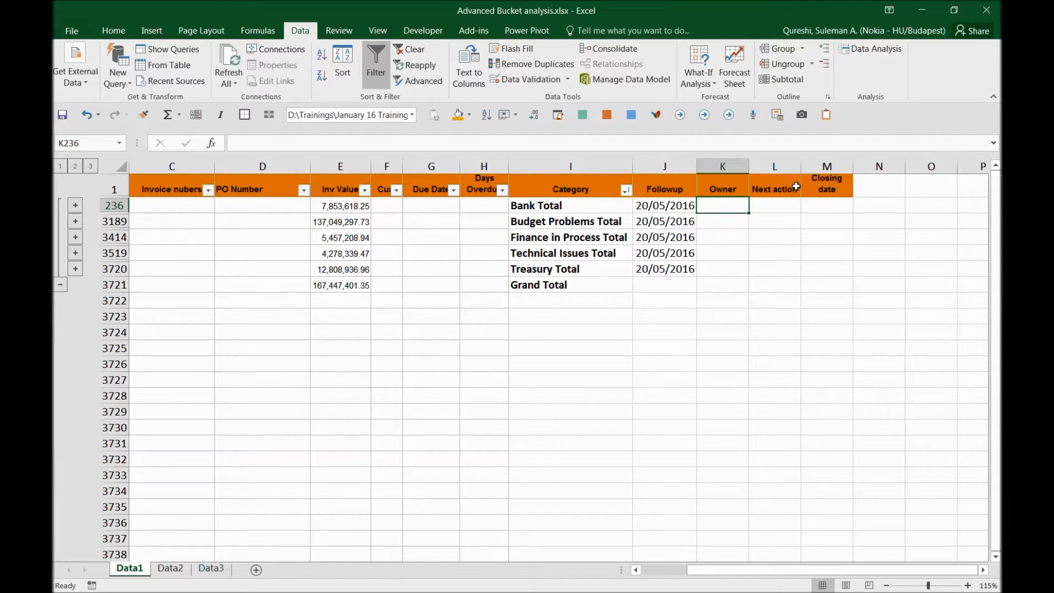
pyautogui.scroll(1, 769, 275)
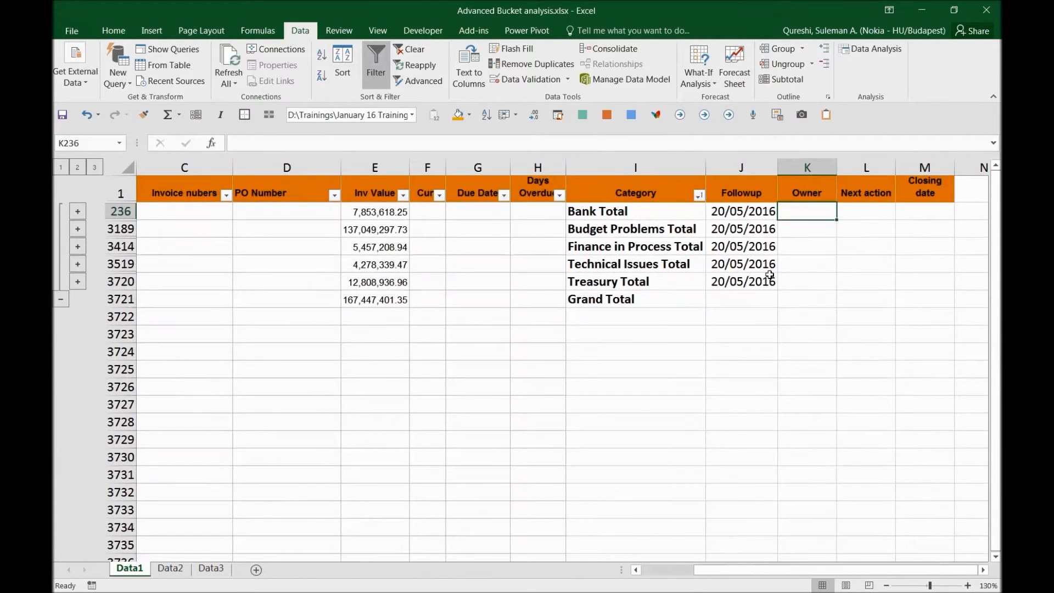
pyautogui.scroll(1, 770, 275)
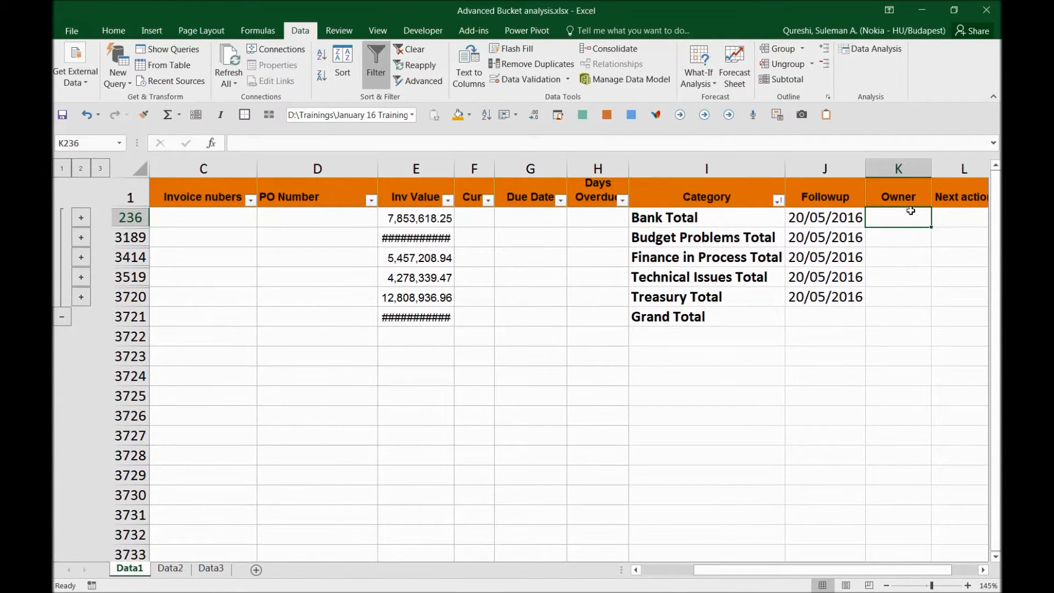
pyautogui.write('Anne')
pyautogui.press('Return')
pyautogui.write('Emma')
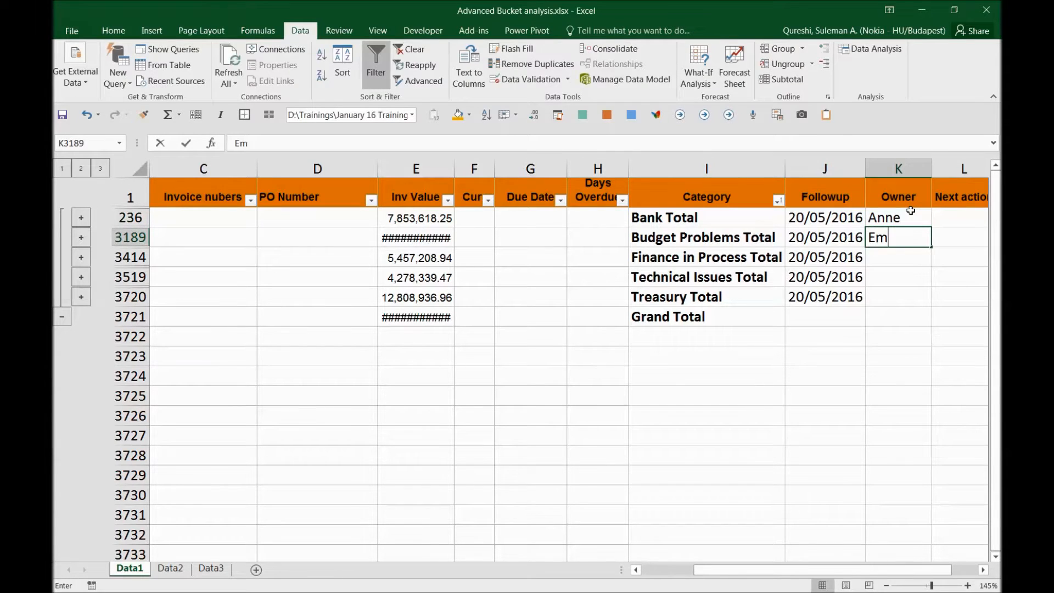
pyautogui.press('Return')
pyautogui.write('Suleman')
pyautogui.press('Return')
# - Enter an owner's name for the Technical Issues and Treasury totals
pyautogui.write('A')
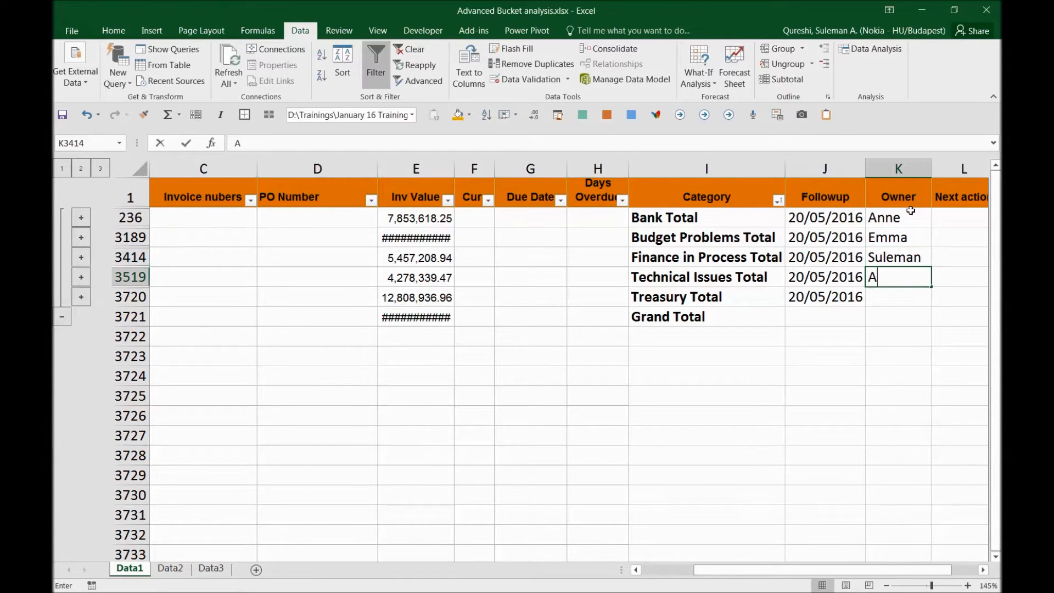
pyautogui.write('li')
pyautogui.press('Return')
pyautogui.write('Qu')
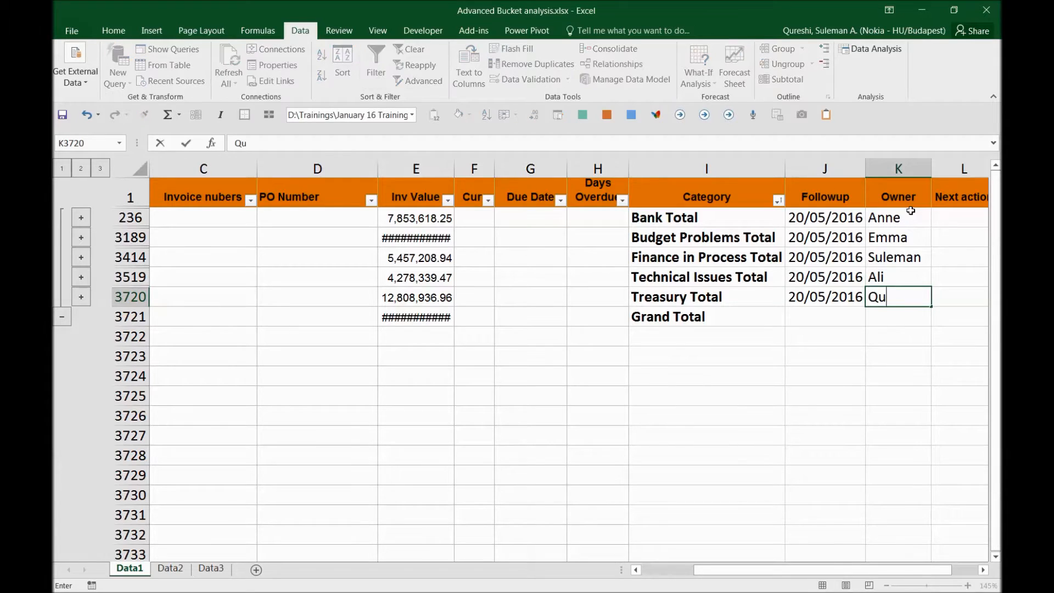
pyautogui.write('reshi')
# - Enter "will go to bank for payment" as the Next action for the Bank Total row
pyautogui.press('Tab')
pyautogui.press('Up')
pyautogui.press('Up')
pyautogui.press('Up')
pyautogui.press('Up')
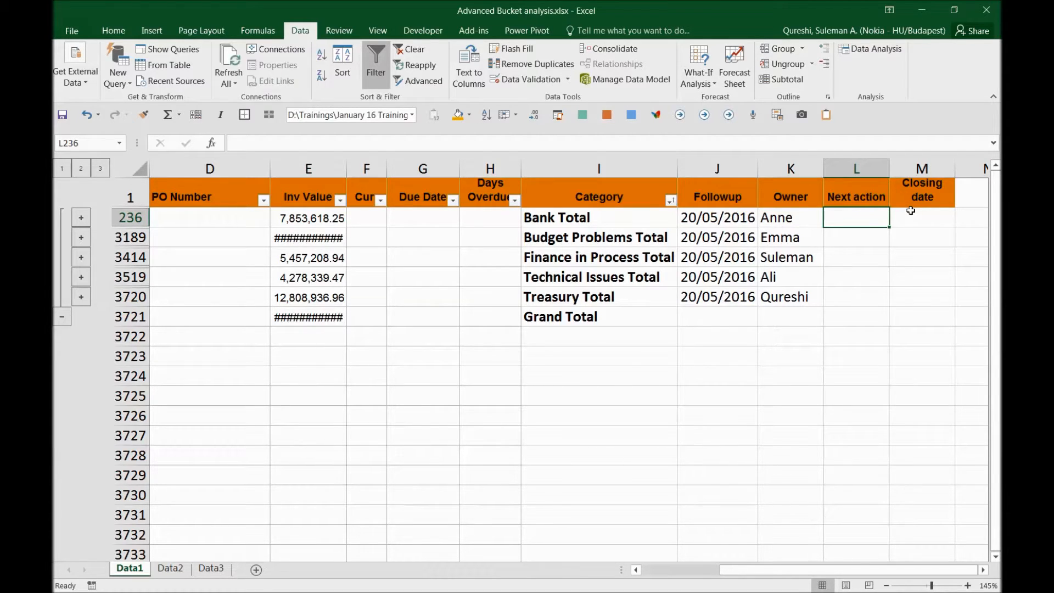
pyautogui.write('will g')
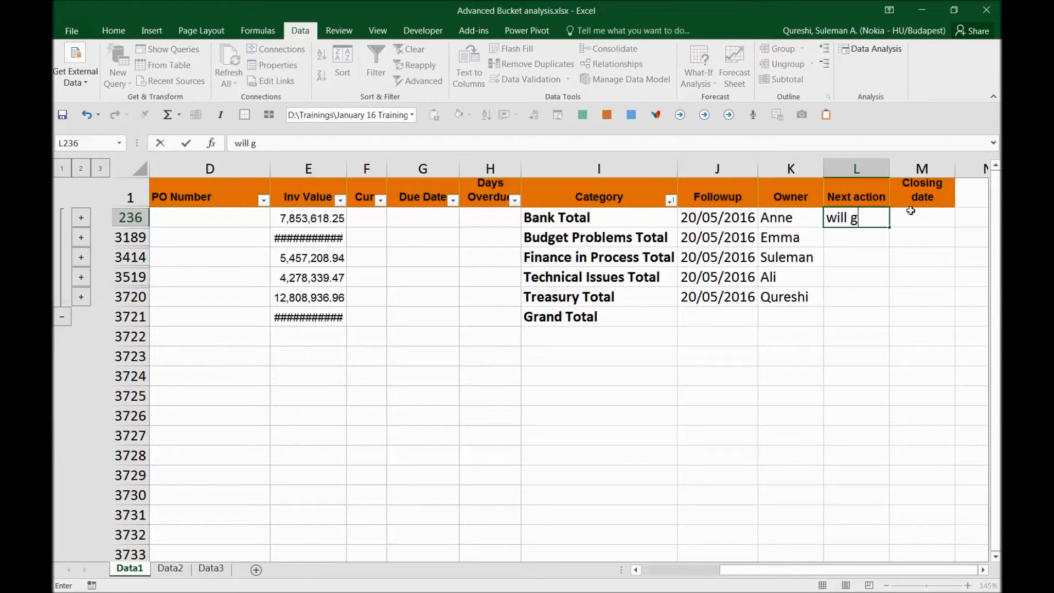
pyautogui.write('o to bank for paymen')
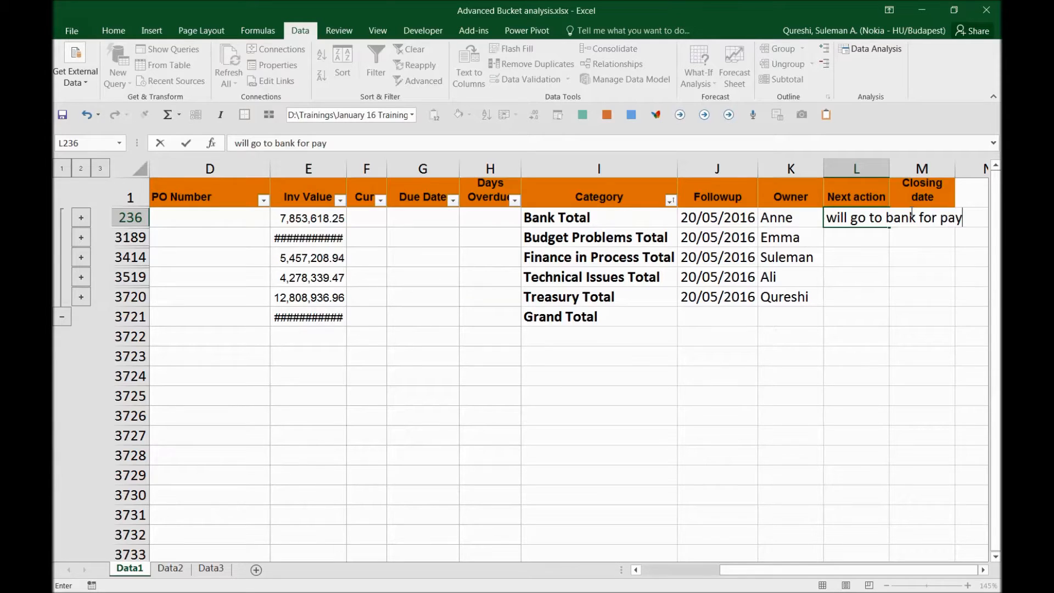
pyautogui.press('Return')
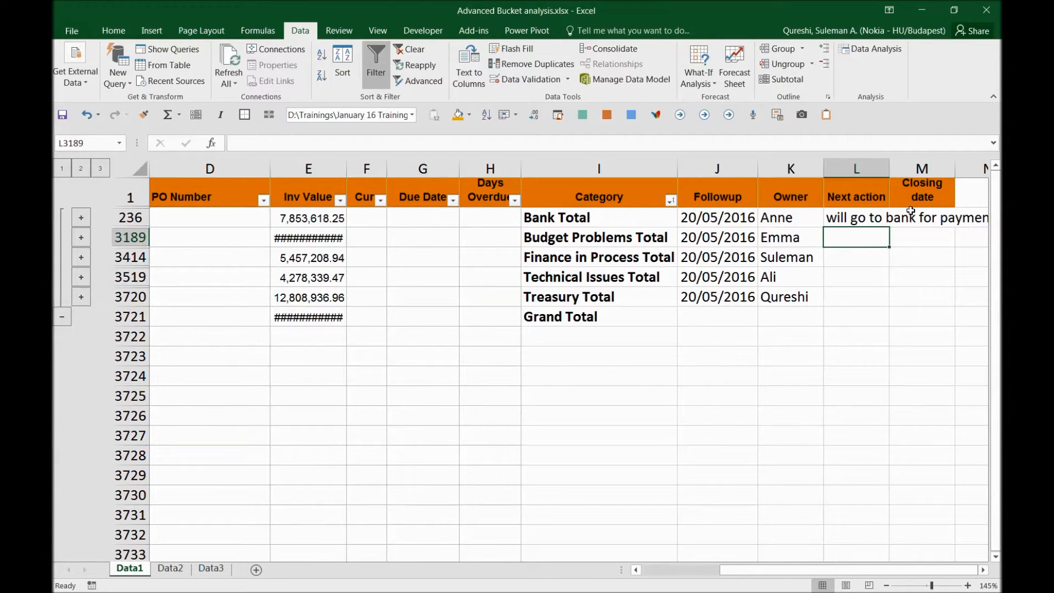
# - Enter the Next action "customer meeting" for Budget Problems Total and "Finance weekly meeting" for Finance in Process Total
pyautogui.write('customer meeting')
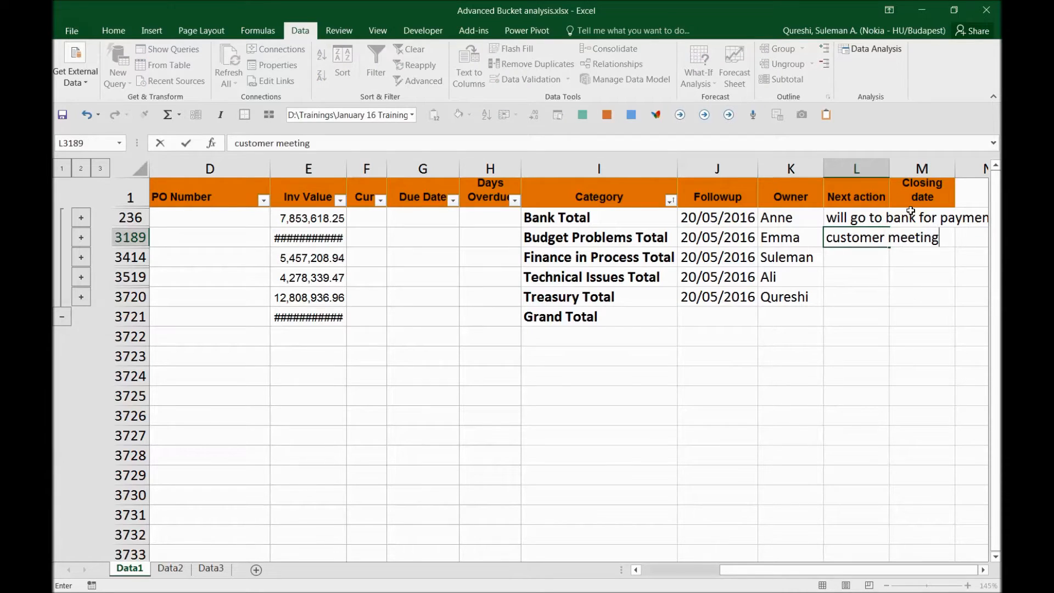
pyautogui.press('Return')
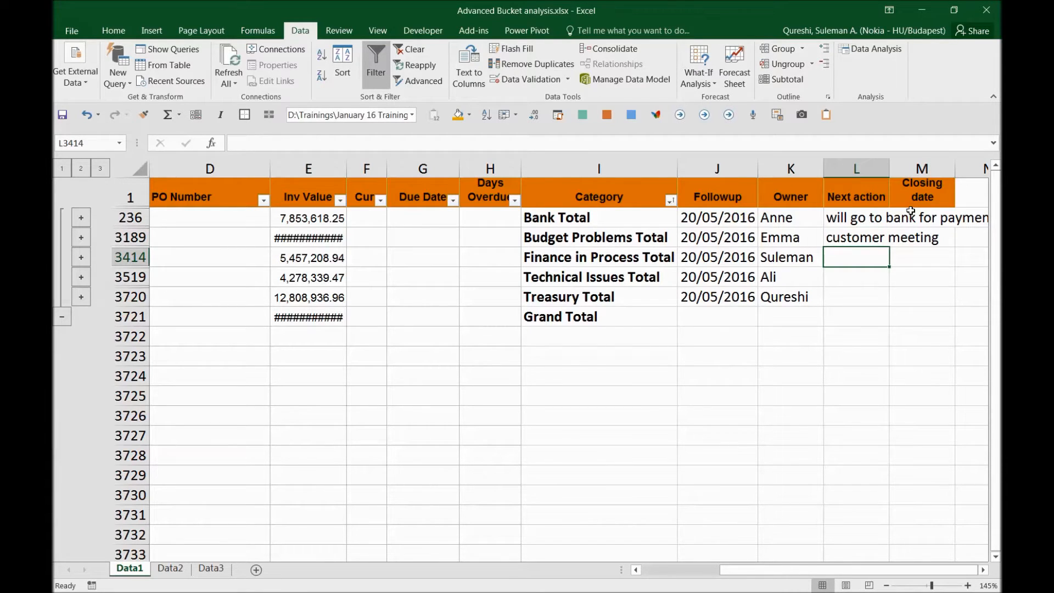
pyautogui.write('Financ')
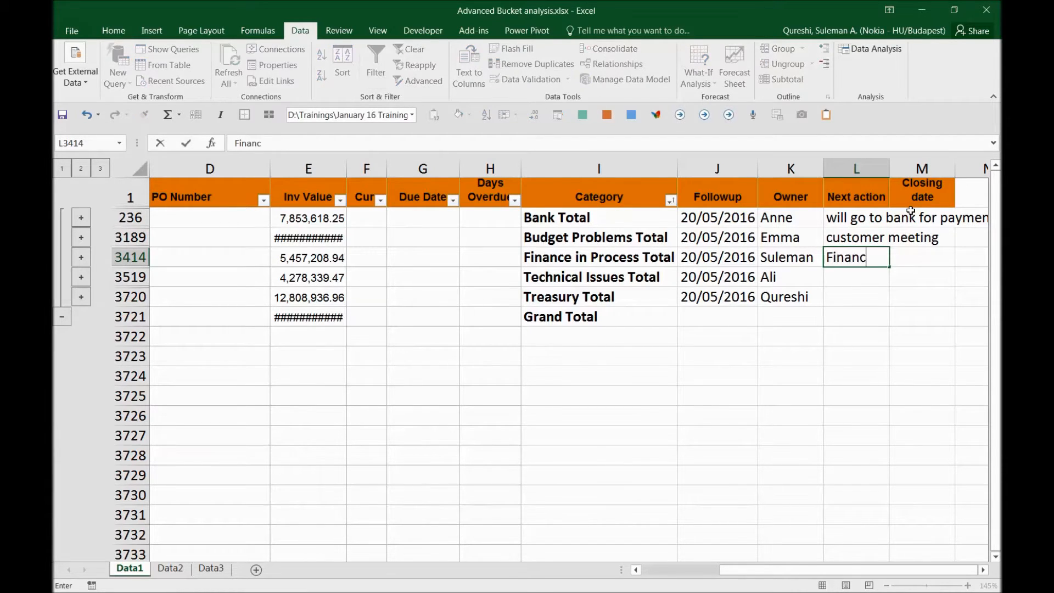
pyautogui.write('e weekly m')
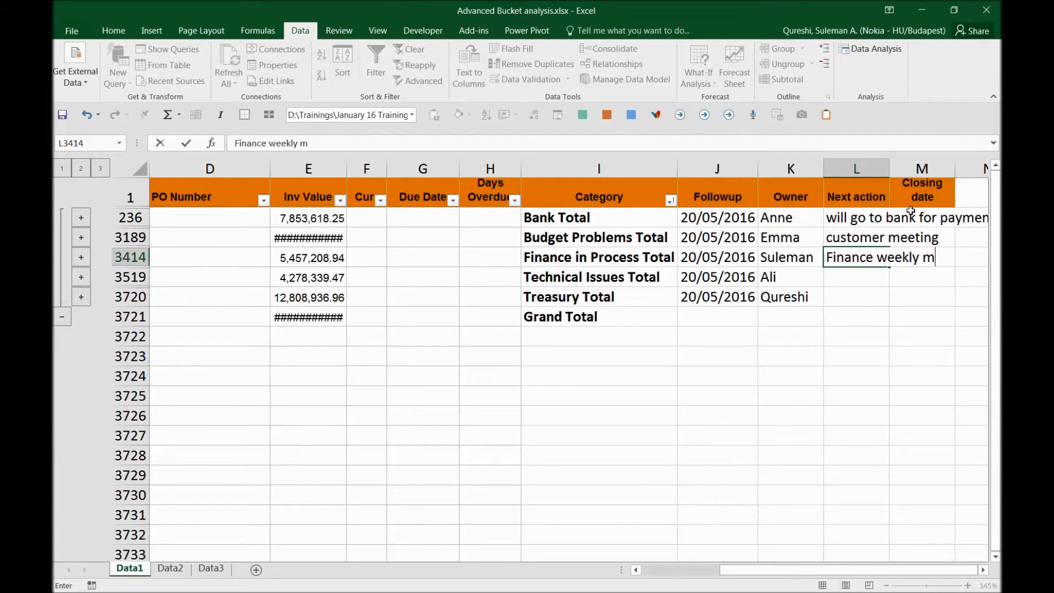
pyautogui.write('eeting')
pyautogui.press('Return')
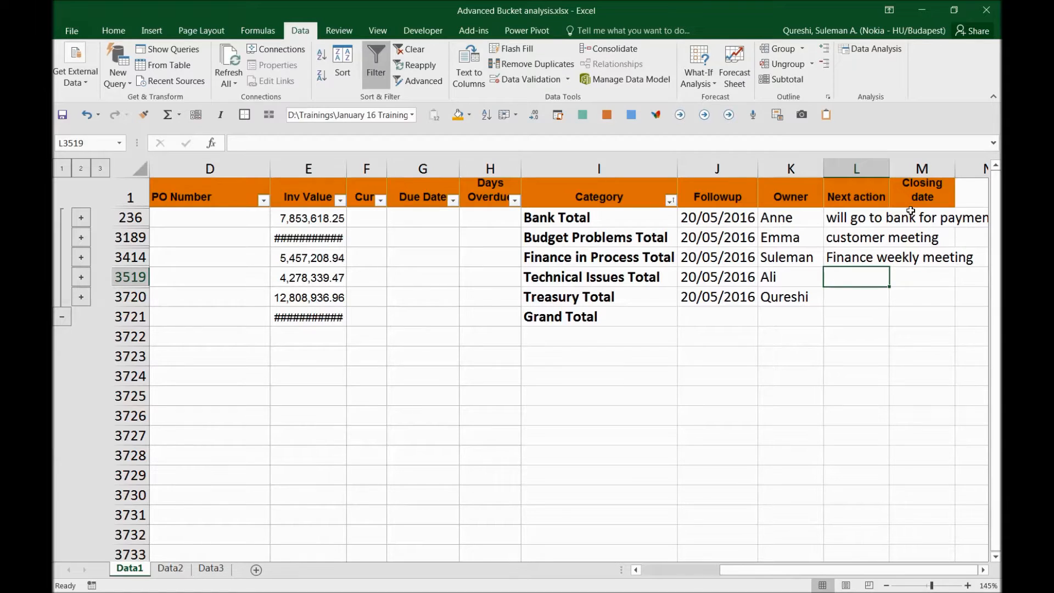
# - Enter the Next action "technical verification" for Technical Issues Total and "Treasurey meeting" for Treasury Total
pyautogui.write('technical verification')
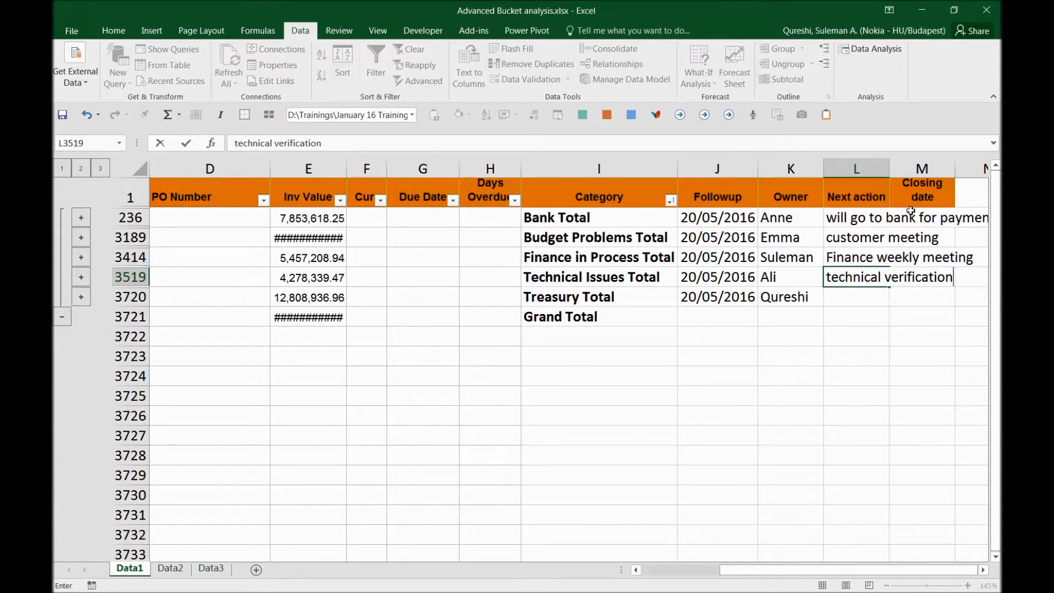
pyautogui.press('Return')
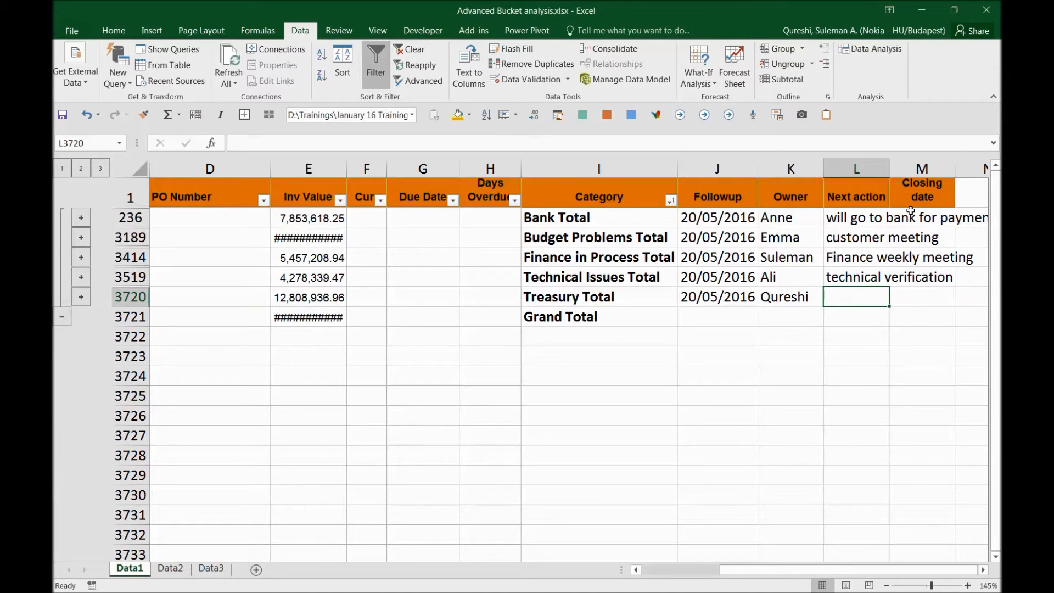
pyautogui.write('Treas')
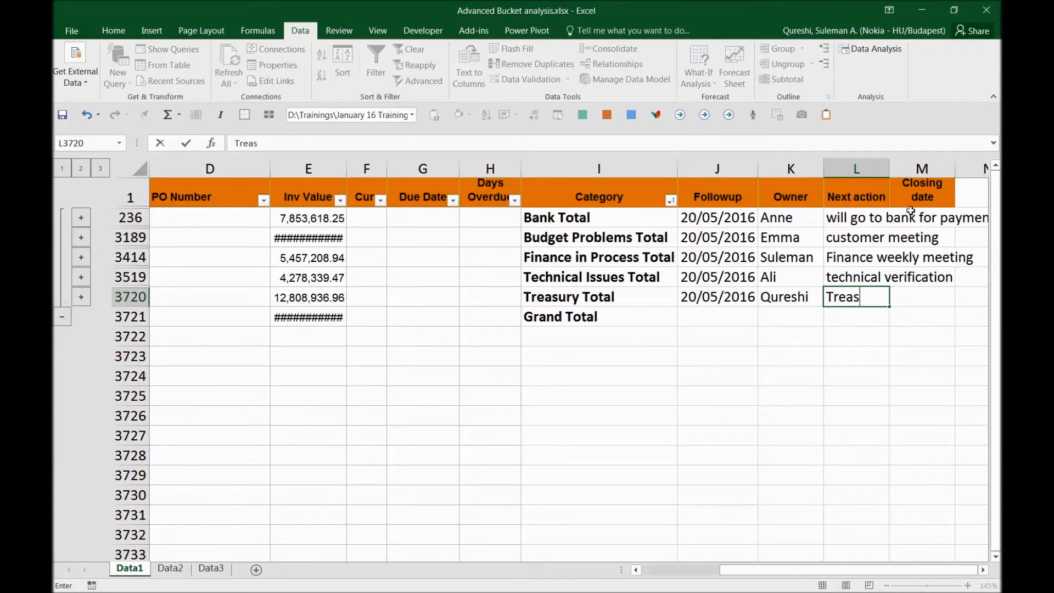
pyautogui.write('urey meeting')
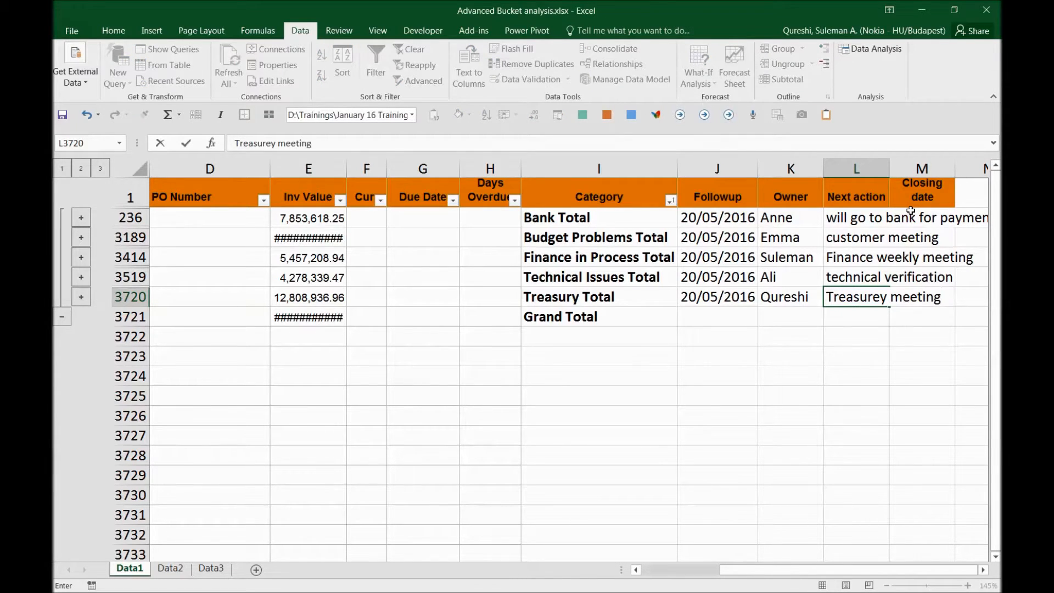
pyautogui.click(911, 211)
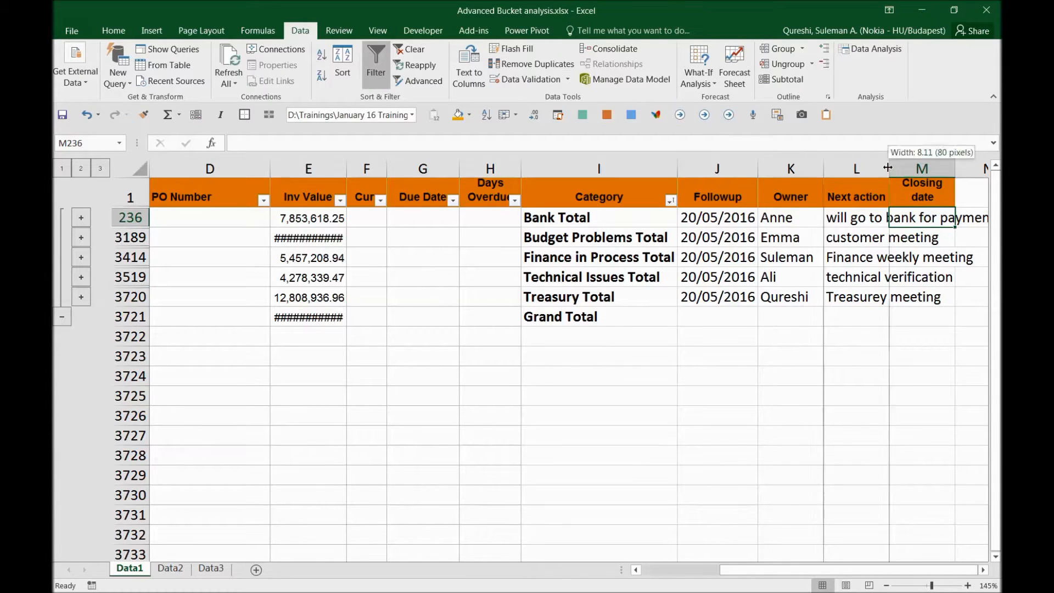
# - Widen the Next action column so its longest entry fits inside the column
pyautogui.moveTo(890, 167); pyautogui.dragTo(991, 168)
pyautogui.click(901, 356)
pyautogui.click(976, 571)
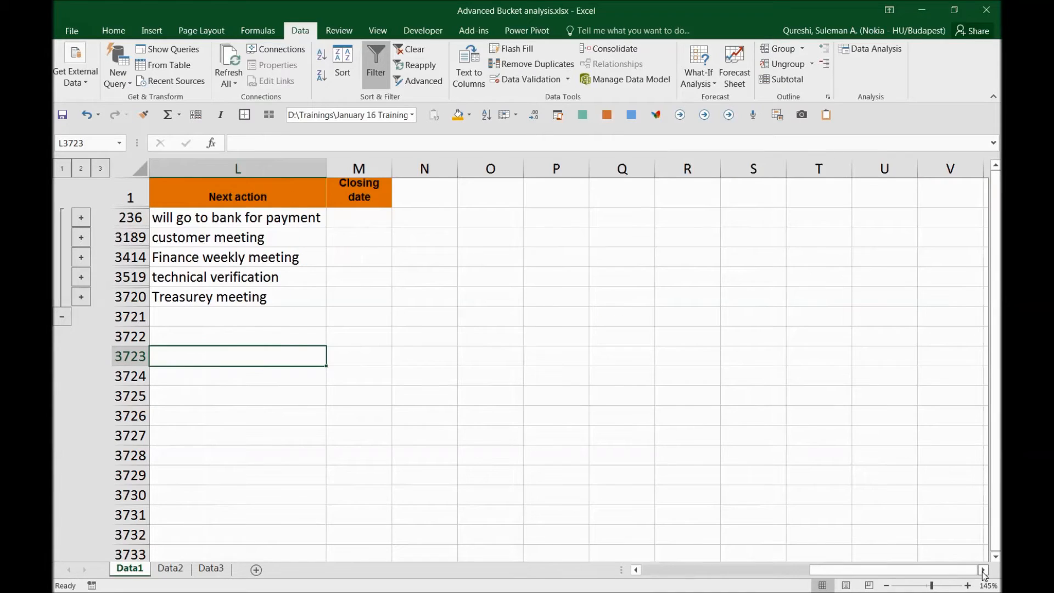
pyautogui.moveTo(906, 572); pyautogui.dragTo(835, 571)
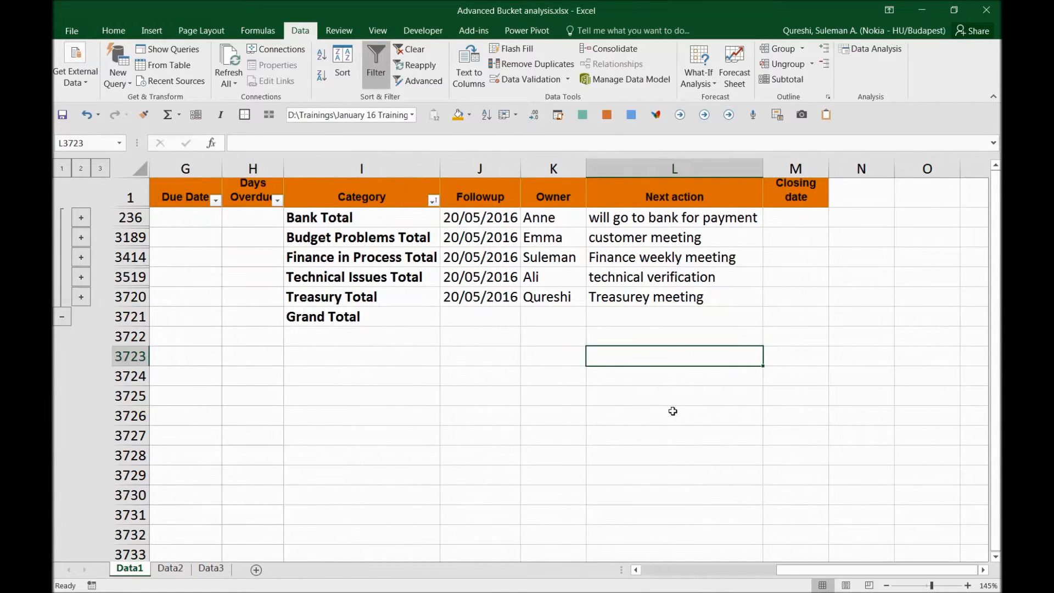
# - Calculate the Bank Total's Closing date as 30 days after its Followup date with the formula =J236+30
pyautogui.click(509, 221)
pyautogui.click(819, 221)
pyautogui.write('=')
pyautogui.press('Left')
pyautogui.press('Left')
pyautogui.press('Left')
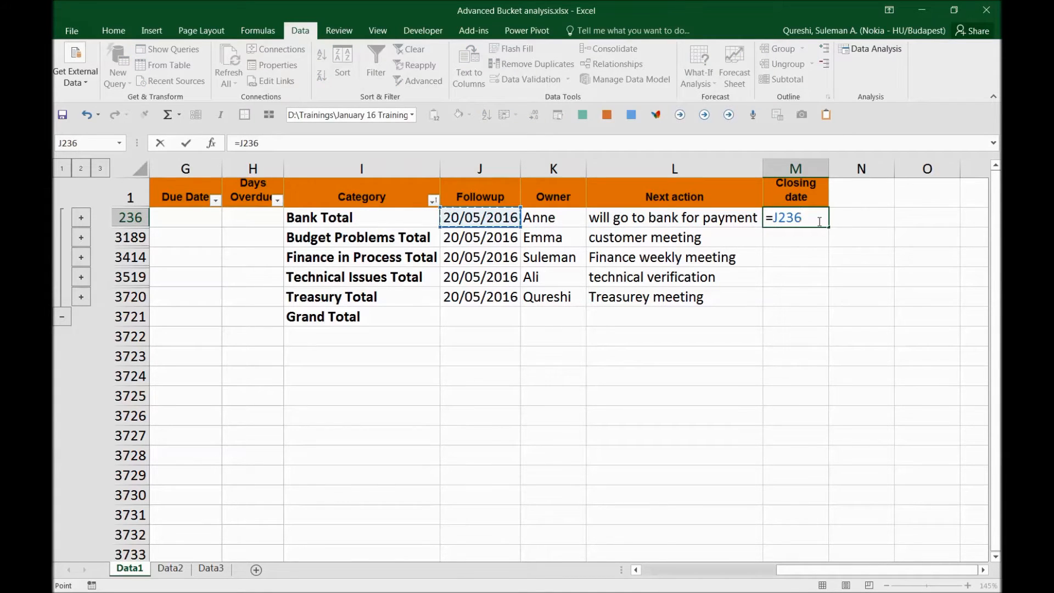
pyautogui.write('+')
pyautogui.press('Return')
# - Copy the Bank Total's Closing date formula to the Budget Problems, Finance in Process, Technical Issues and Treasury totals
pyautogui.click(818, 220)
pyautogui.hotkey('ctrl', 'c')
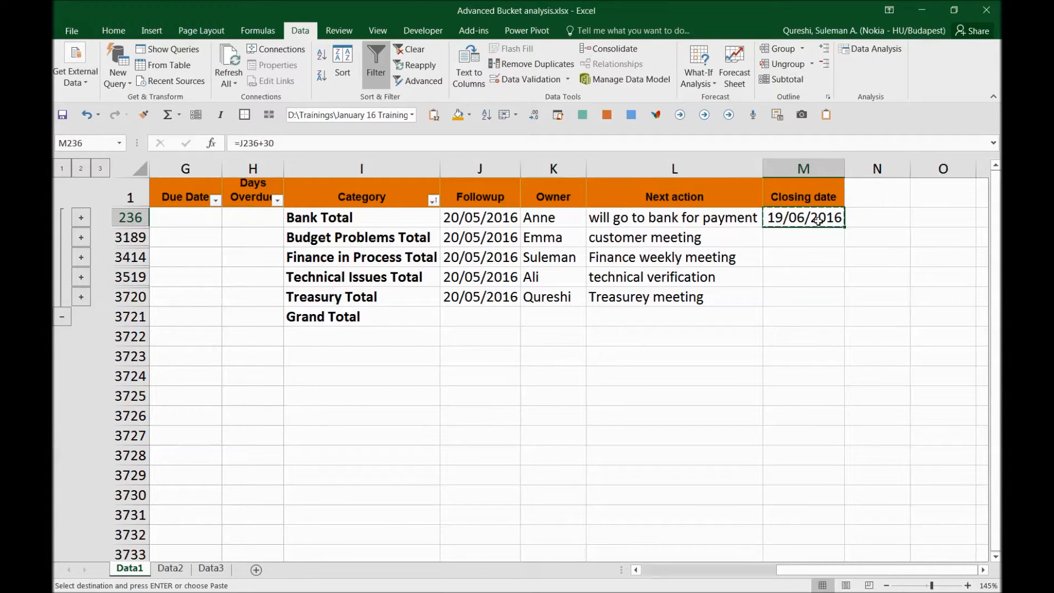
pyautogui.press('Down')
pyautogui.hotkey('ctrl', 'v')
pyautogui.press('Down')
pyautogui.hotkey('ctrl', 'v')
pyautogui.press('Down')
pyautogui.hotkey('ctrl', 'v')
pyautogui.press('Down')
pyautogui.hotkey('ctrl', 'v')
# - Set the Bank Total's Followup date to 10/05/2016
pyautogui.press('Up')
pyautogui.press('Up')
pyautogui.press('Left')
pyautogui.press('Left')
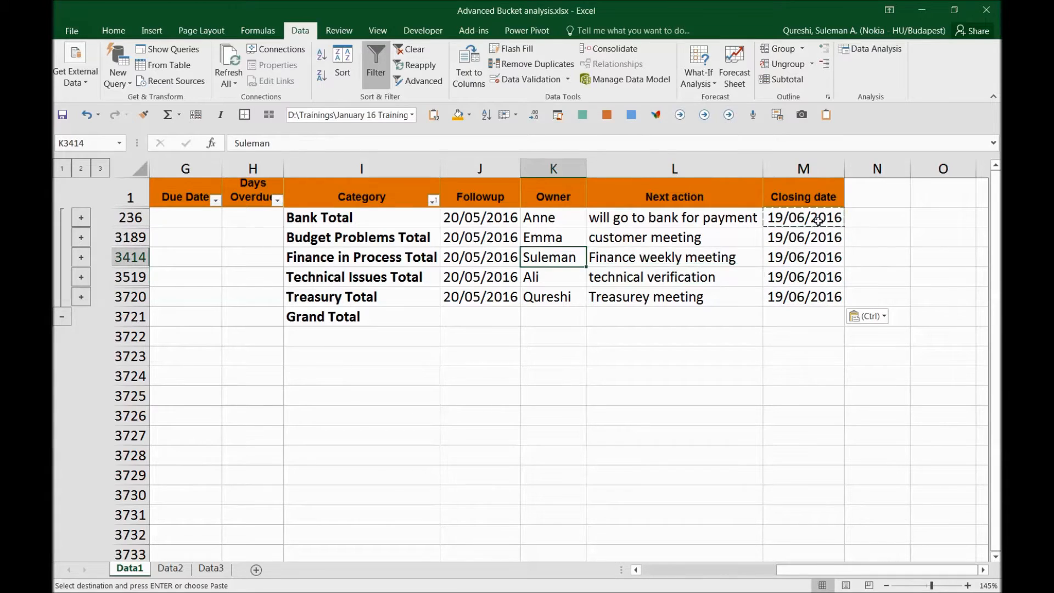
pyautogui.click(483, 216)
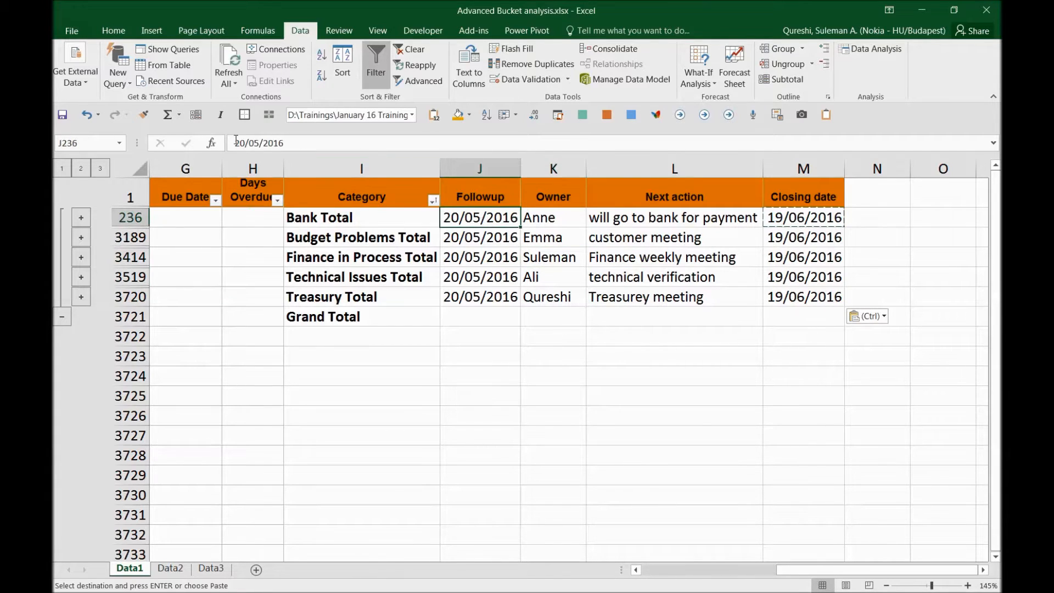
pyautogui.press('F2')
pyautogui.press('Home')
pyautogui.press('Delete')
pyautogui.write('1')
pyautogui.press('Return')
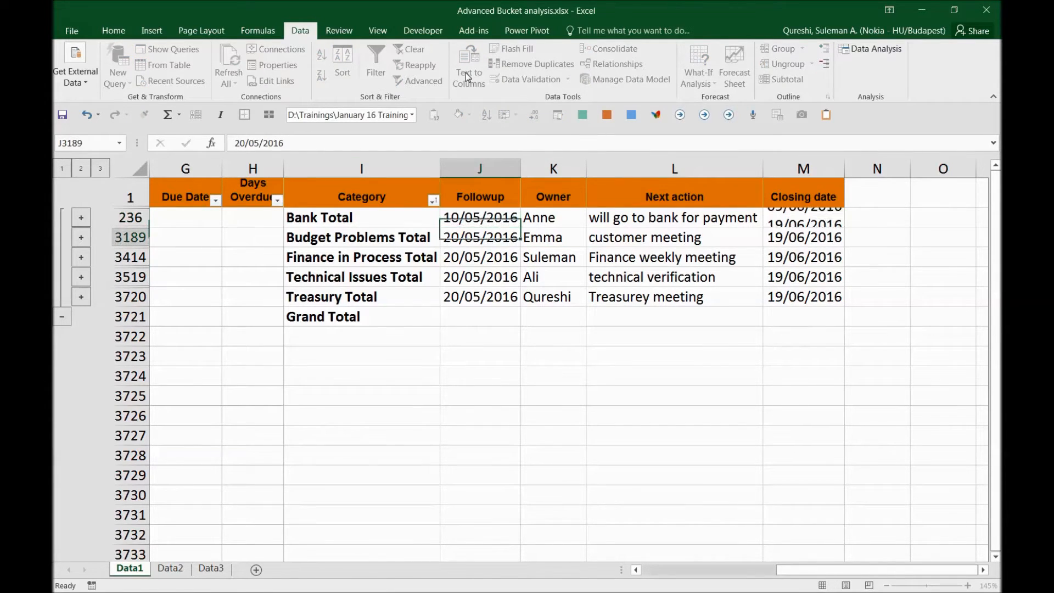
# - Check the Bank Total's Closing date and its formula against the new Followup date
pyautogui.press('Right')
pyautogui.press('Right')
pyautogui.press('Right')
pyautogui.press('Right')
pyautogui.press('Up')
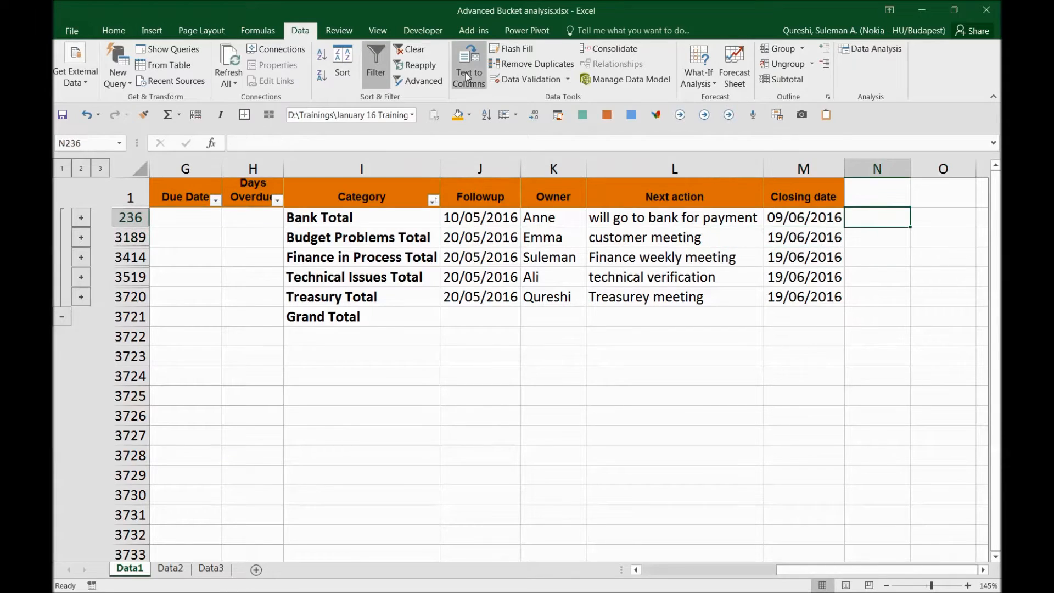
pyautogui.press('Left')
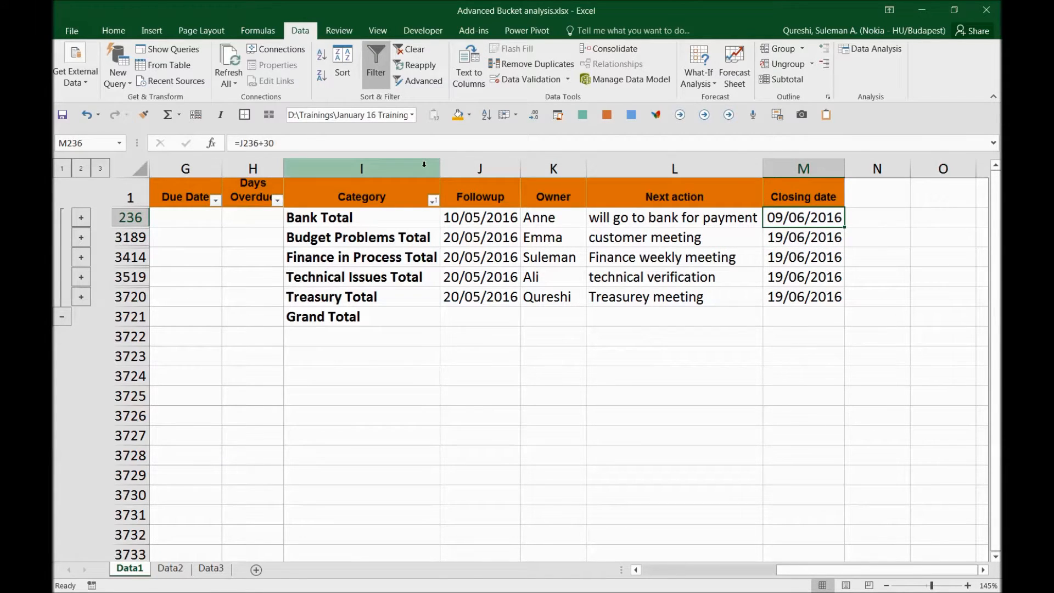
# - Expand the Bank group and look through its individual invoice rows down to the category totals
pyautogui.click(361, 222)
pyautogui.click(360, 237)
pyautogui.click(363, 257)
pyautogui.click(364, 277)
pyautogui.click(363, 257)
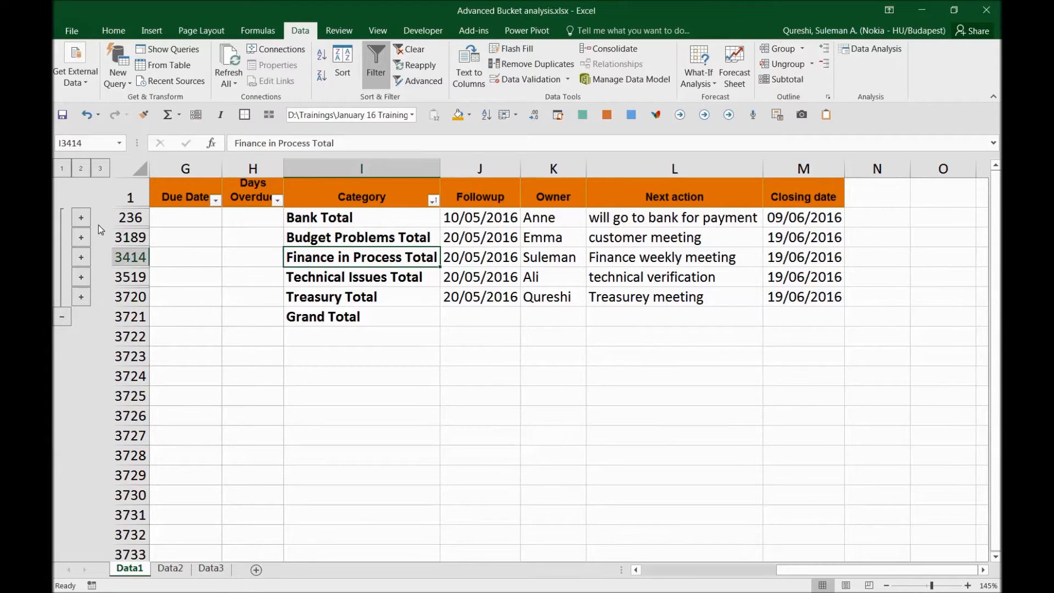
pyautogui.click(80, 218)
pyautogui.click(365, 325)
pyautogui.scroll(9, 375, 323)
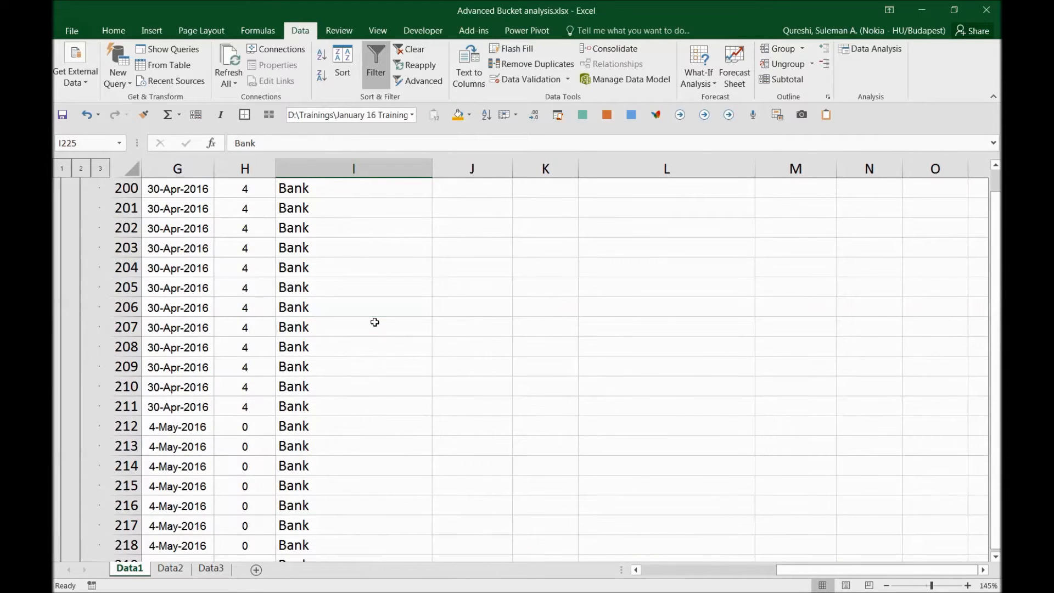
pyautogui.scroll(-6, 377, 267)
pyautogui.moveTo(792, 570); pyautogui.dragTo(729, 578)
pyautogui.scroll(-5, 483, 408)
pyautogui.scroll(-4, 482, 408)
pyautogui.scroll(3, 317, 346)
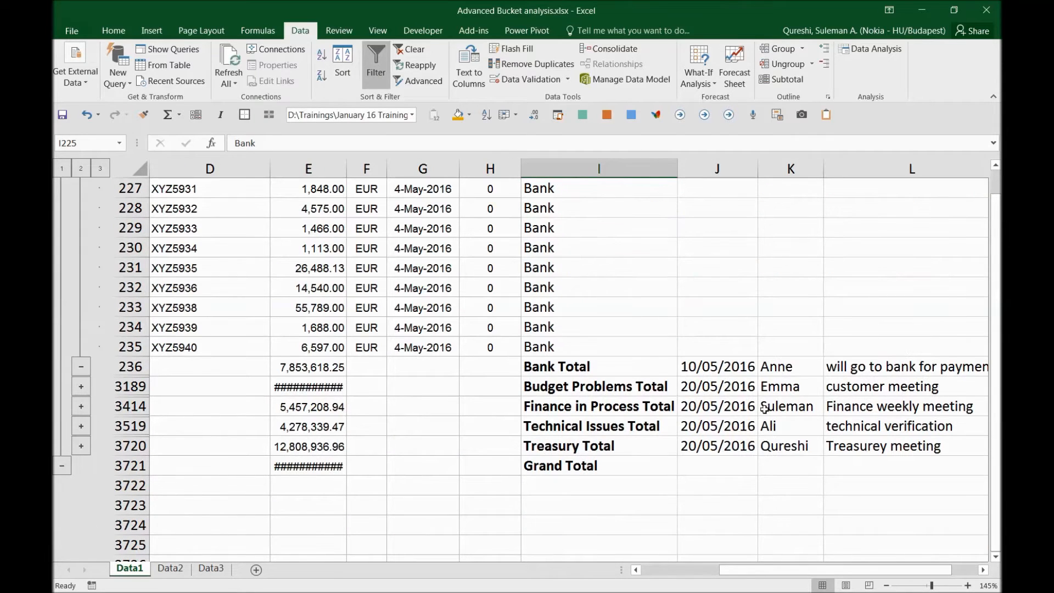
# - Review the Bank Total row's follow-up entries from Category to Closing date alongside the Bank invoices above it
pyautogui.moveTo(657, 370); pyautogui.dragTo(933, 367)
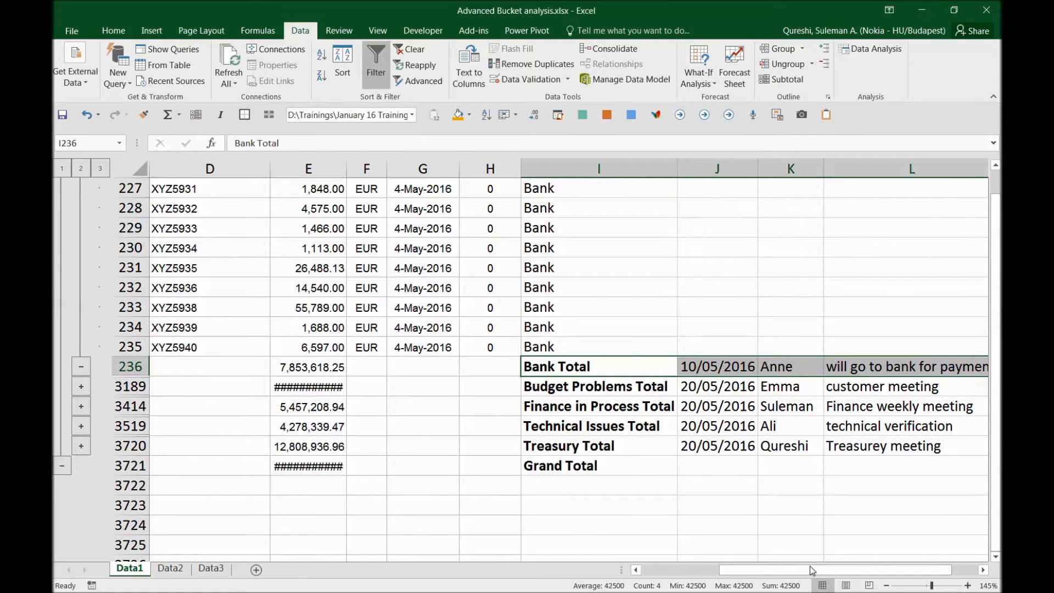
pyautogui.moveTo(813, 571); pyautogui.dragTo(853, 575)
pyautogui.moveTo(925, 368); pyautogui.dragTo(372, 360)
pyautogui.click(561, 369)
pyautogui.scroll(10, 337, 315)
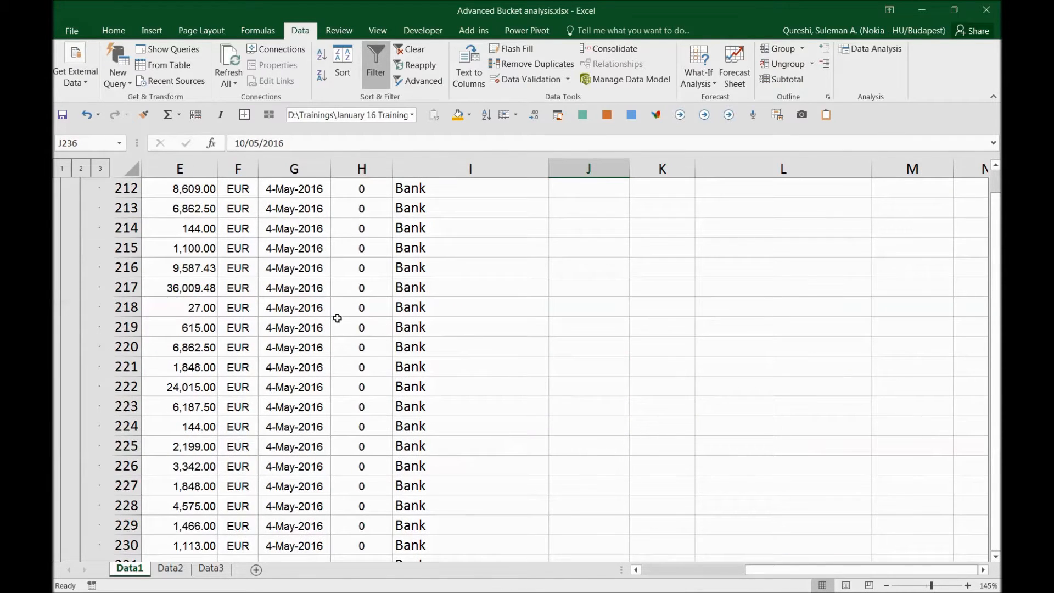
pyautogui.scroll(1, 313, 240)
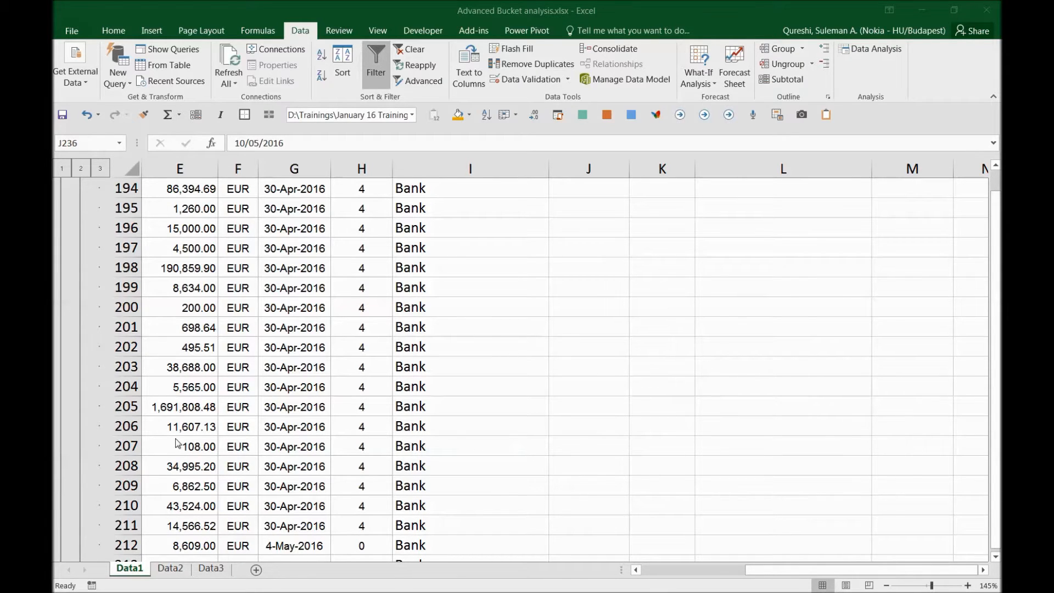
# - Open the Data2 sheet and examine all invoice values in the Inv Value column, from E2 down to the last row
pyautogui.click(170, 571)
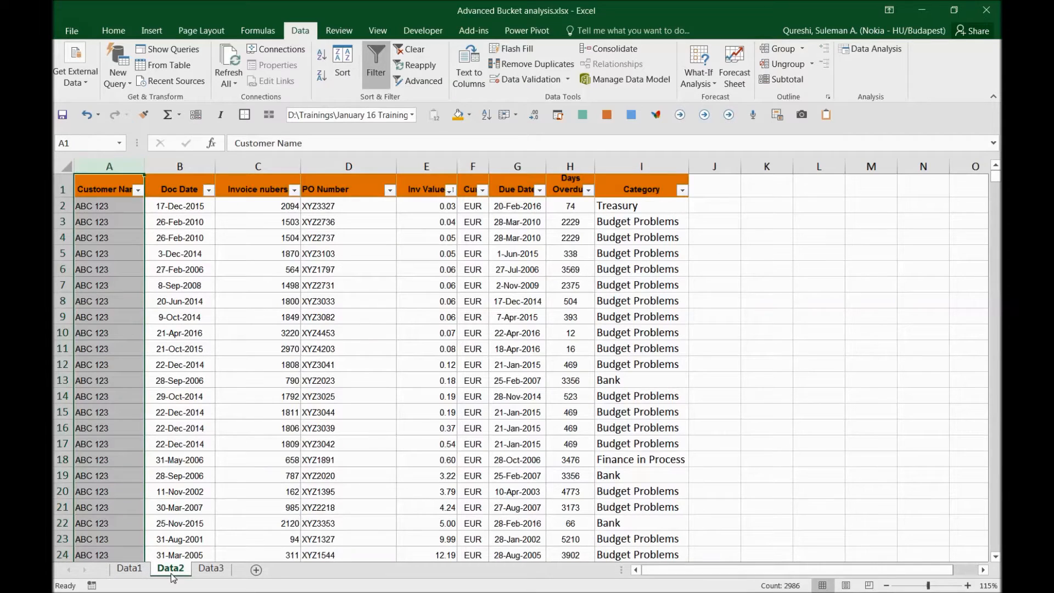
pyautogui.click(305, 377)
pyautogui.click(376, 252)
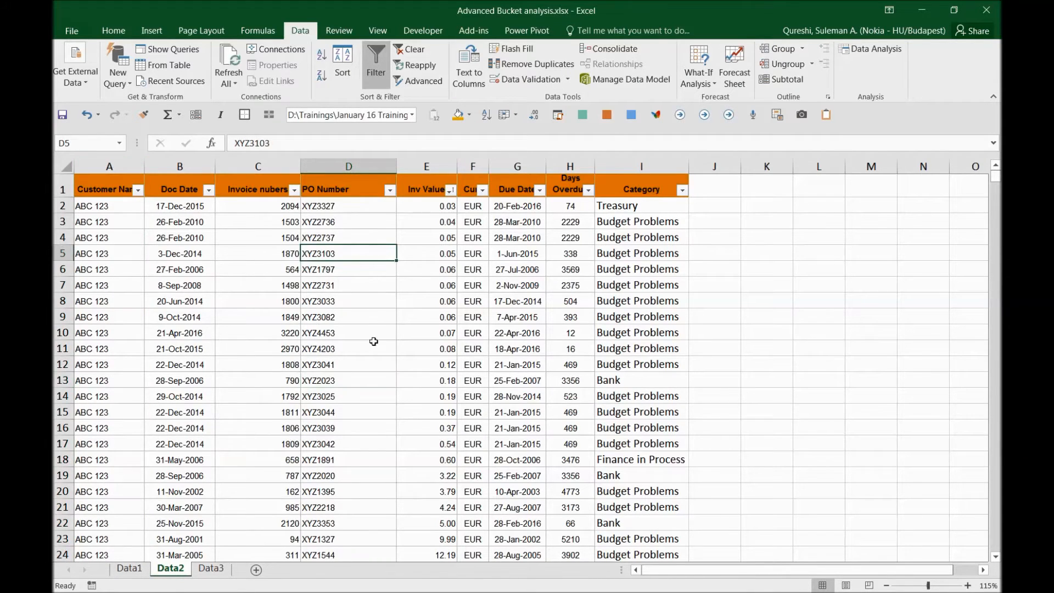
pyautogui.click(432, 189)
pyautogui.press('Down')
pyautogui.hotkey('ctrl', 'shift', 'Down')
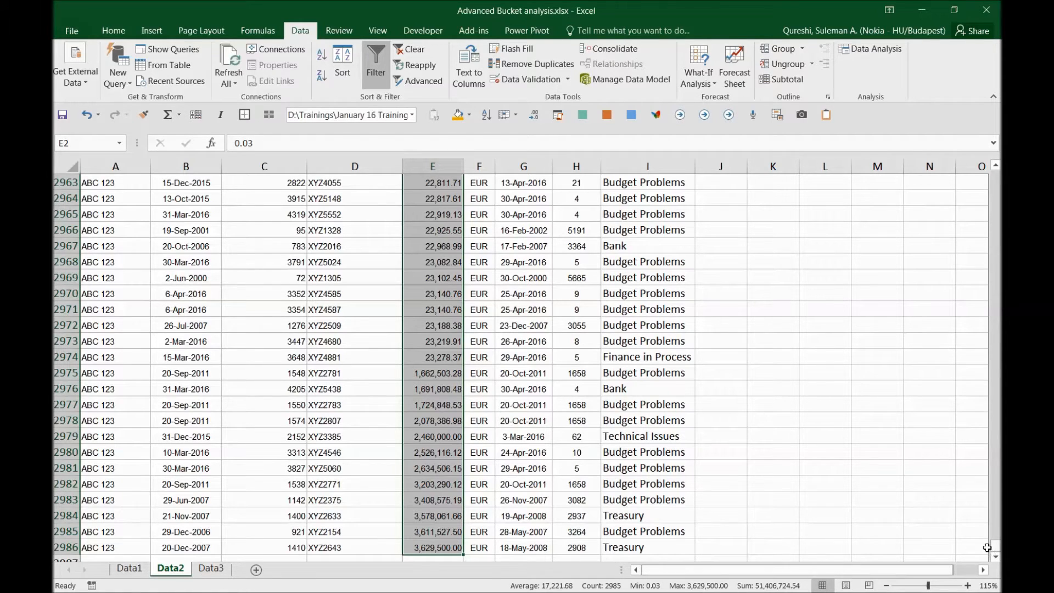
pyautogui.moveTo(987, 548); pyautogui.dragTo(981, 149)
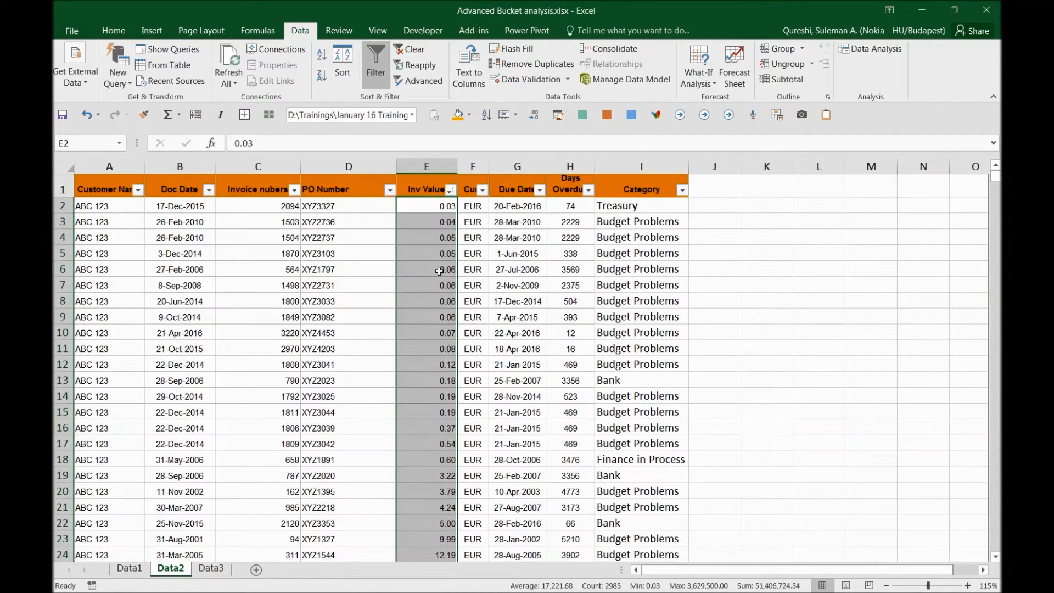
# - Sort the Data2 list by Inv Value from largest to smallest
pyautogui.click(440, 208)
pyautogui.click(450, 190)
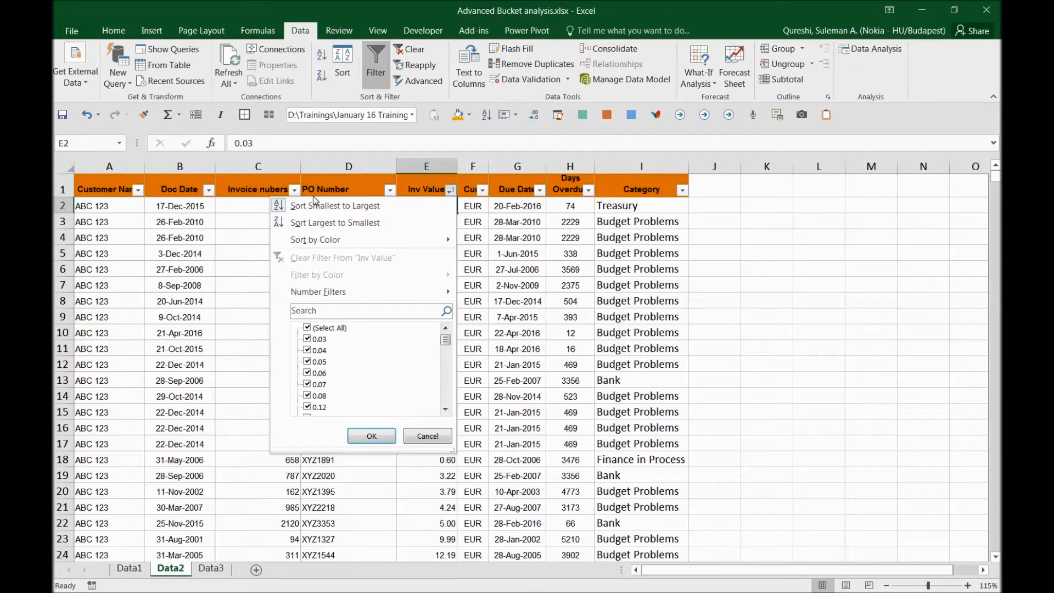
pyautogui.click(330, 222)
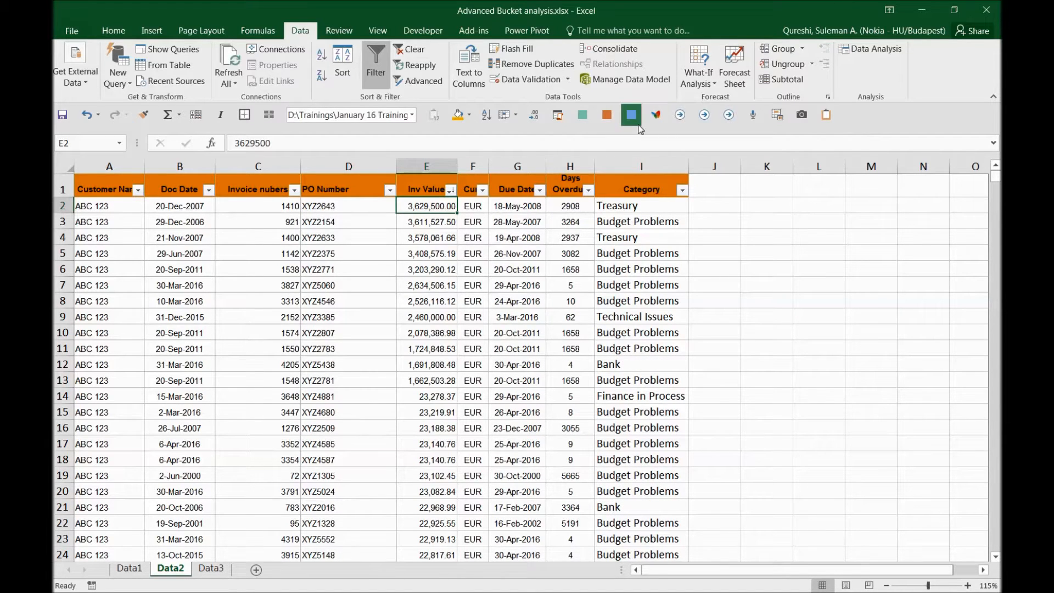
# - Highlight the 19 largest invoice values, E2:E20, with an orange fill
pyautogui.hotkey('shift', 'Down')
pyautogui.hotkey('shift', 'Down')
pyautogui.hotkey('shift', 'Down')
pyautogui.hotkey('shift', 'Down')
pyautogui.hotkey('shift', 'Down')
pyautogui.hotkey('shift', 'Down')
pyautogui.hotkey('shift', 'Down')
pyautogui.hotkey('shift', 'Down')
pyautogui.hotkey('shift', 'Down')
pyautogui.hotkey('shift', 'Down')
pyautogui.hotkey('shift', 'Down')
pyautogui.hotkey('shift', 'Down')
pyautogui.hotkey('shift', 'Down')
pyautogui.hotkey('shift', 'Down')
pyautogui.hotkey('shift', 'Down')
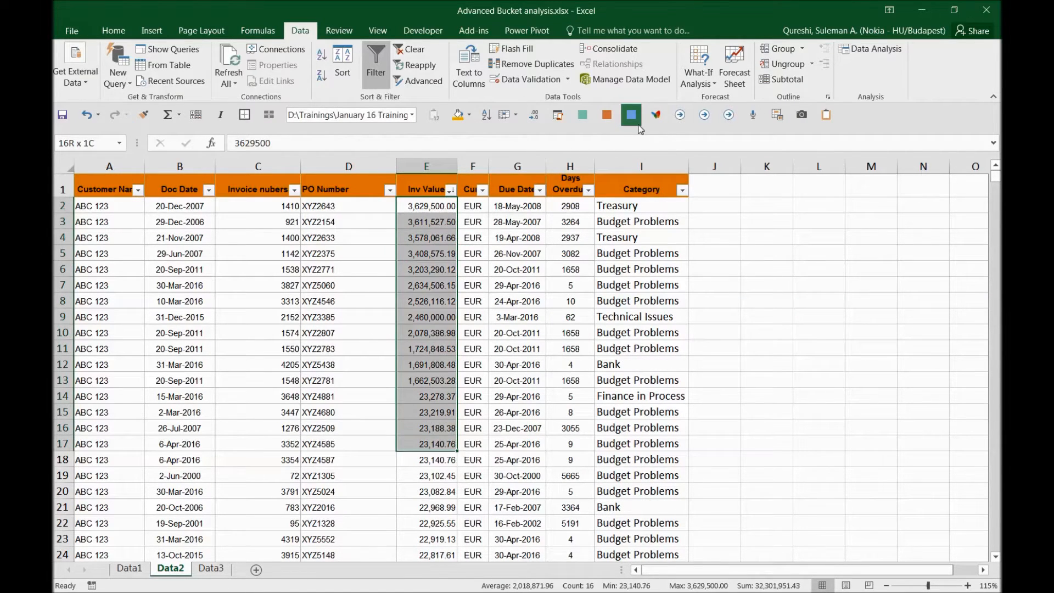
pyautogui.hotkey('shift', 'Down')
pyautogui.hotkey('shift', 'Down')
pyautogui.hotkey('shift', 'Down')
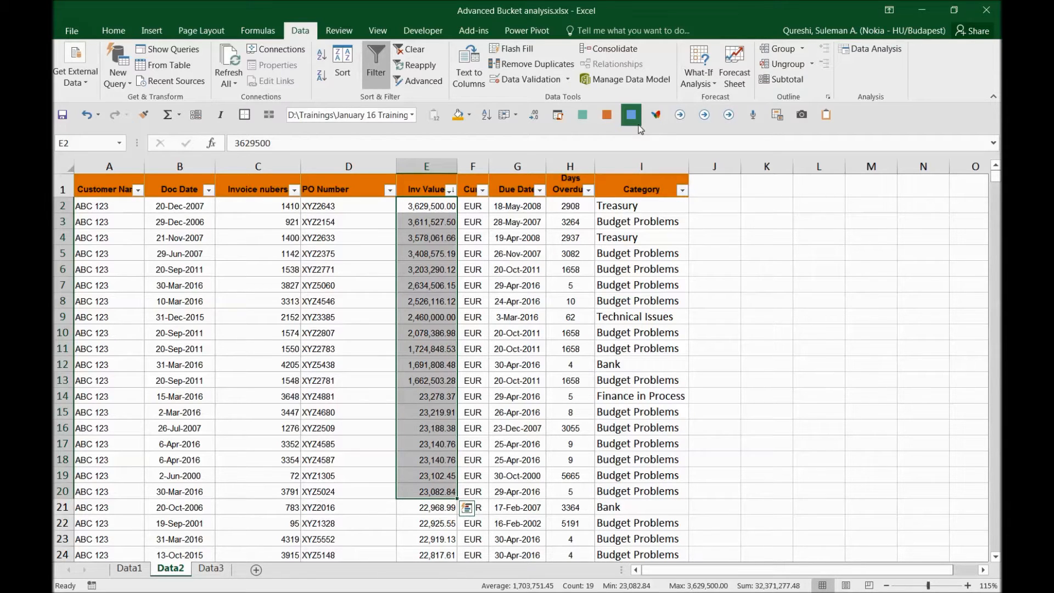
pyautogui.click(458, 114)
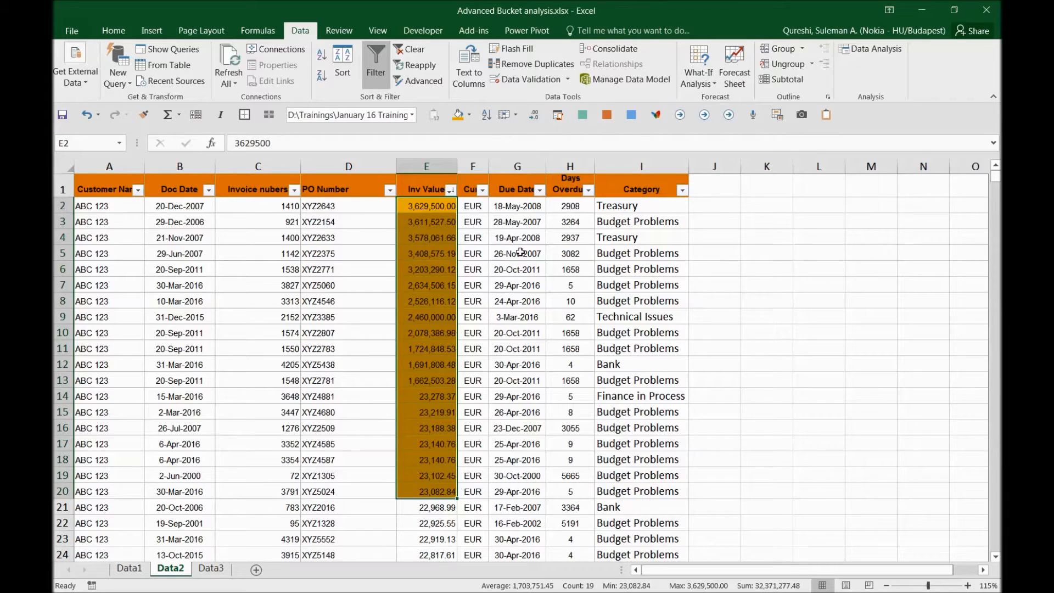
pyautogui.click(437, 505)
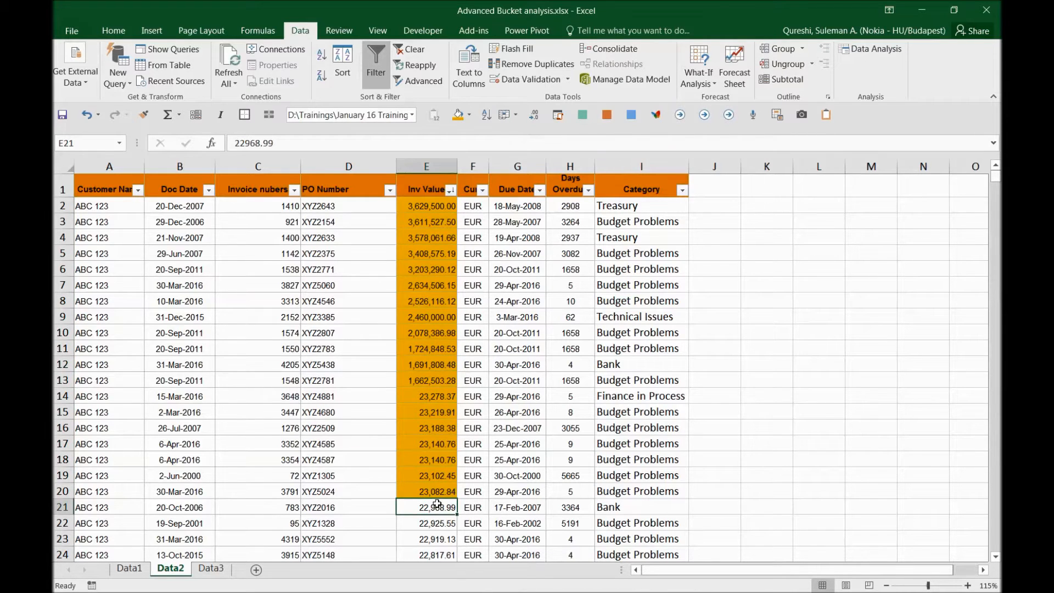
# - Examine the unhighlighted Inv Value entries from E21 down, and review the combined value of the highlighted invoices E2:E20
pyautogui.hotkey('ctrl', 'shift', 'Down')
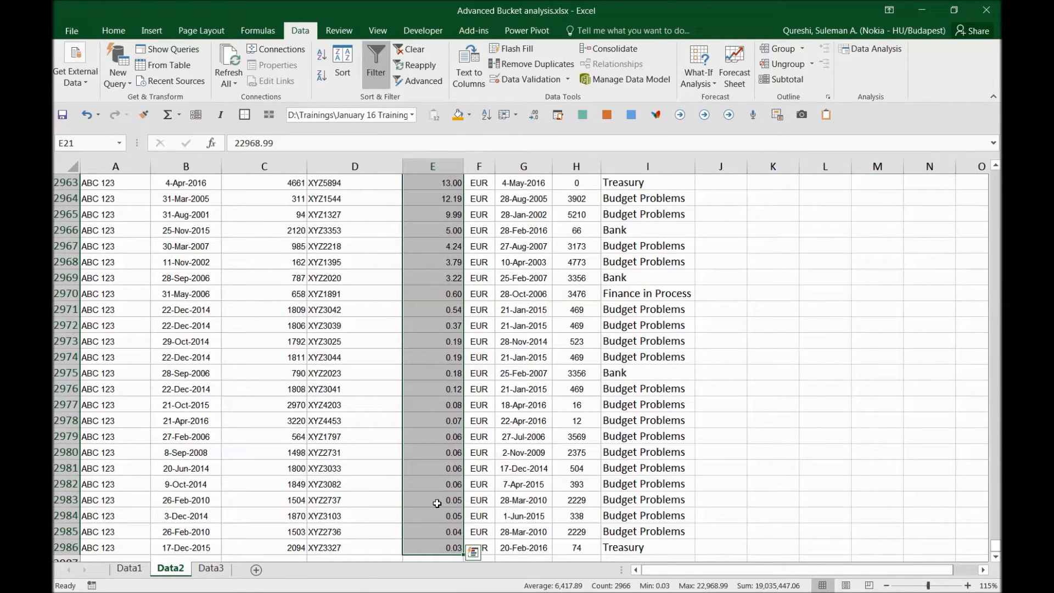
pyautogui.hotkey('ctrl', 'Up')
pyautogui.press('Down')
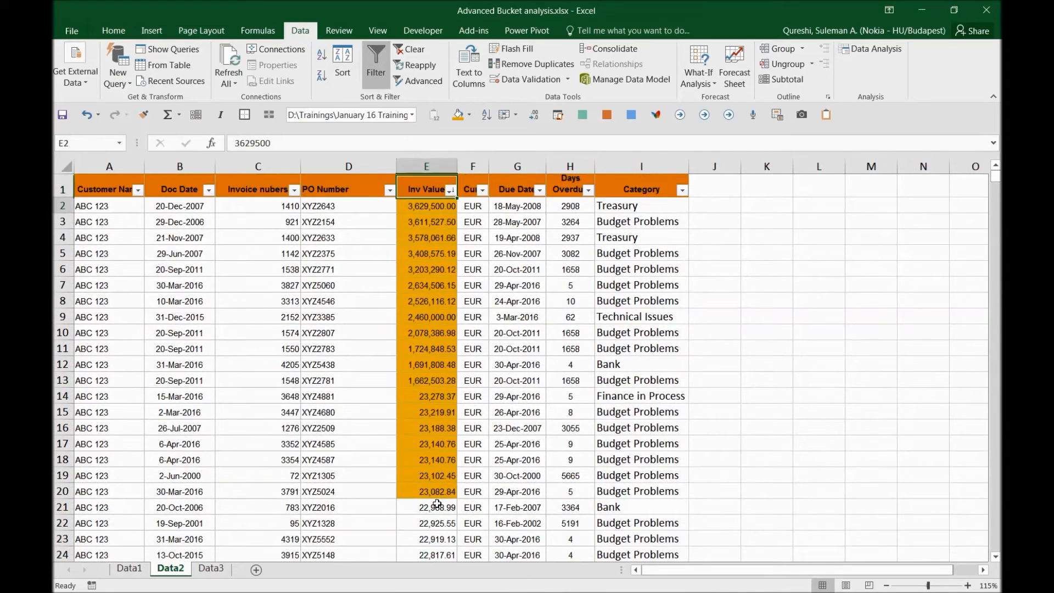
pyautogui.hotkey('shift', 'Down')
pyautogui.hotkey('shift', 'Down')
pyautogui.hotkey('shift', 'Down')
pyautogui.hotkey('shift', 'Down')
pyautogui.hotkey('shift', 'Down')
pyautogui.hotkey('shift', 'Down')
pyautogui.hotkey('shift', 'Down')
pyautogui.hotkey('shift', 'Down')
pyautogui.hotkey('shift', 'Down')
pyautogui.hotkey('shift', 'Down')
pyautogui.hotkey('shift', 'Down')
pyautogui.hotkey('shift', 'Down')
pyautogui.hotkey('shift', 'Down')
pyautogui.hotkey('shift', 'Down')
pyautogui.hotkey('shift', 'Down')
pyautogui.hotkey('shift', 'Down')
pyautogui.hotkey('shift', 'Down')
pyautogui.hotkey('shift', 'Down')
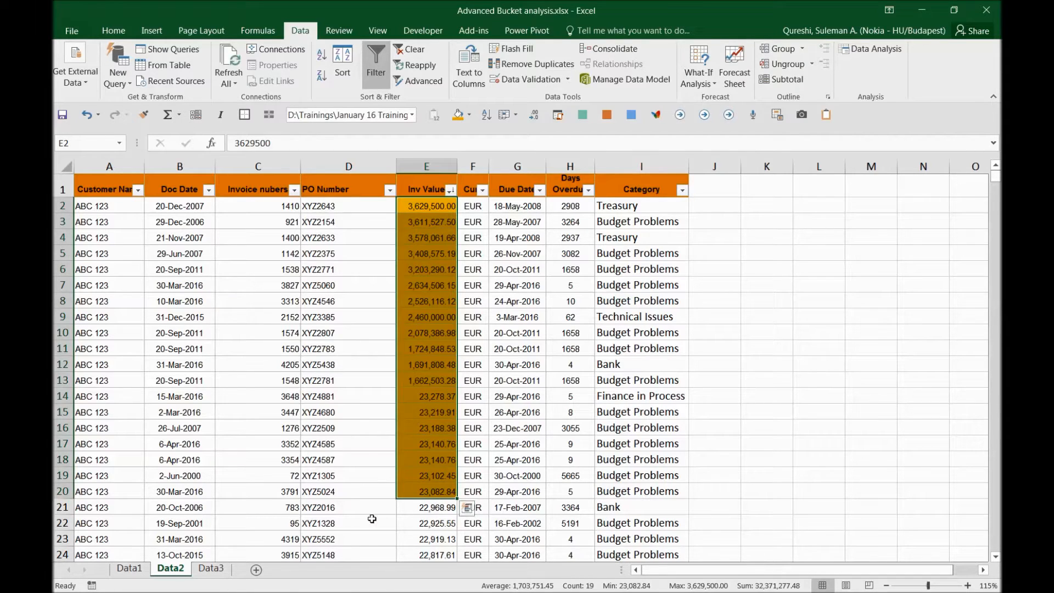
pyautogui.click(414, 517)
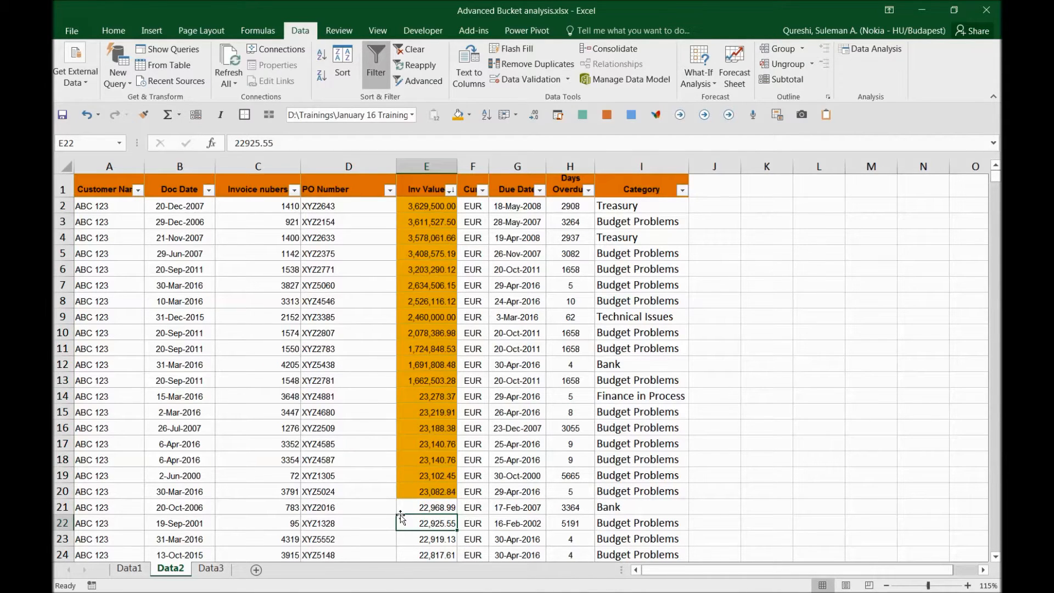
# - Clear the customer name in cell A22 of Data2
pyautogui.press('Home')
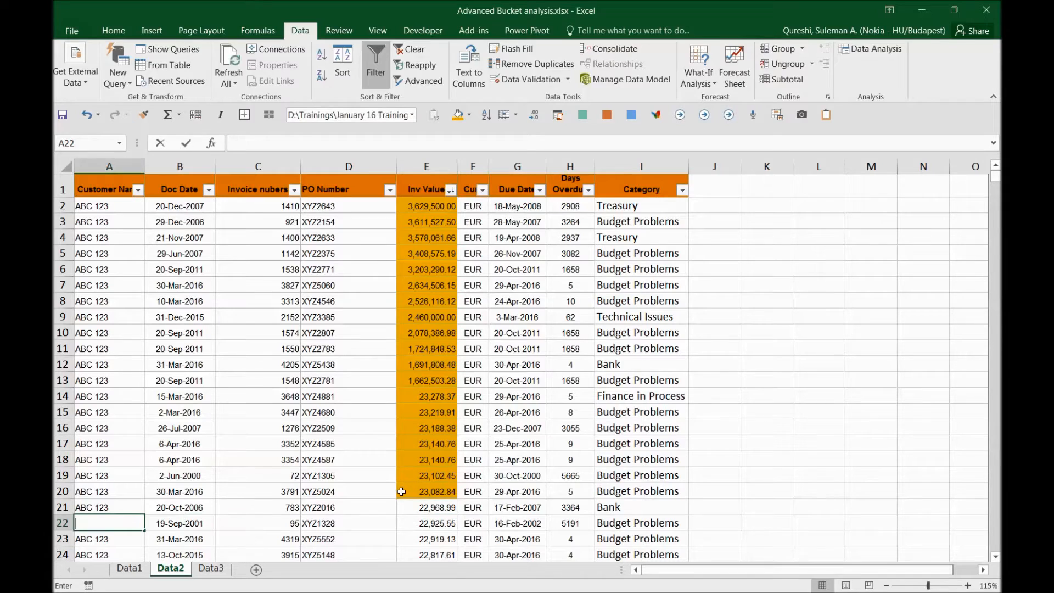
pyautogui.press('BackSpace')
pyautogui.click(402, 491)
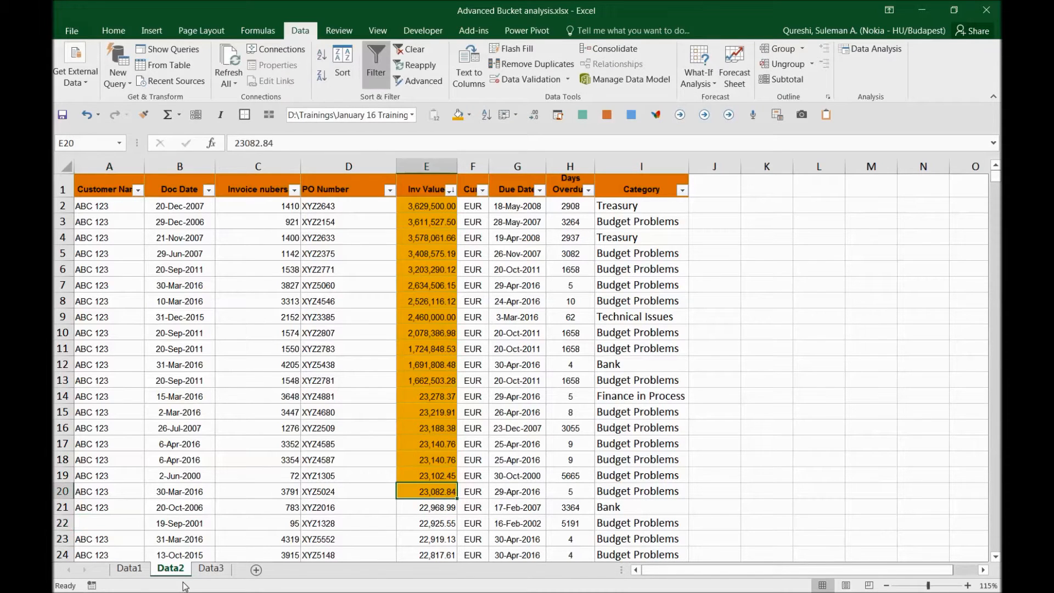
# - Create a PivotTable on a new worksheet from the complete Data3 list, columns A to I including headers
pyautogui.click(211, 568)
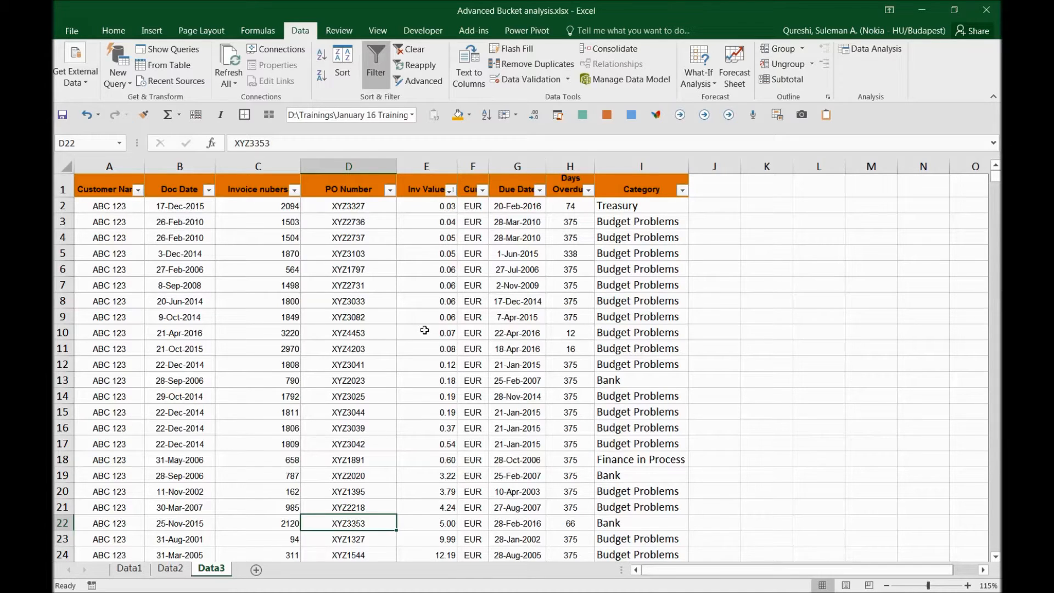
pyautogui.click(379, 318)
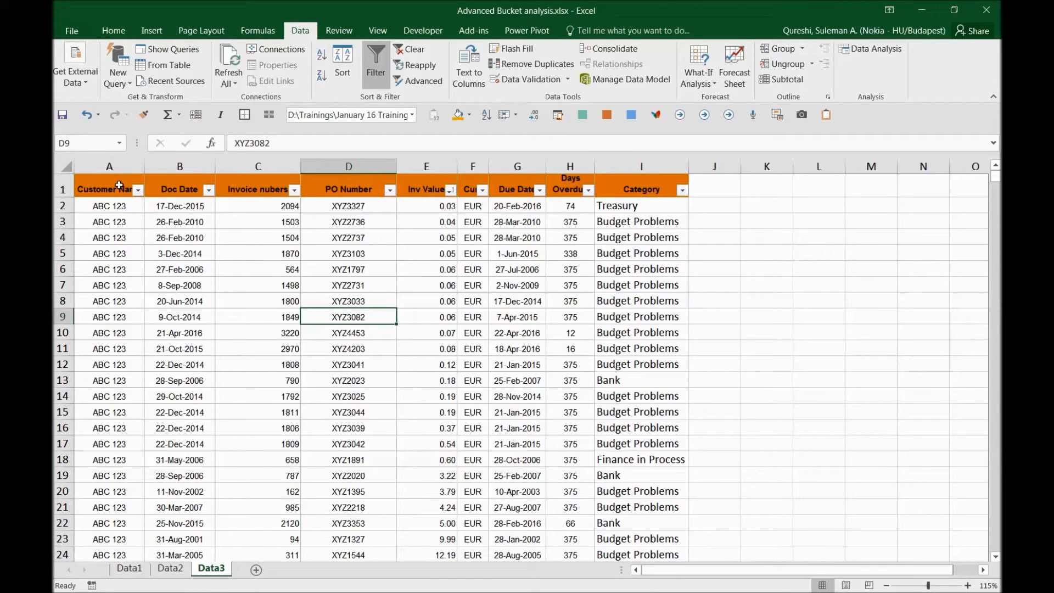
pyautogui.click(119, 186)
pyautogui.hotkey('ctrl', 'shift', 'Right')
pyautogui.hotkey('ctrl', 'shift', 'Down')
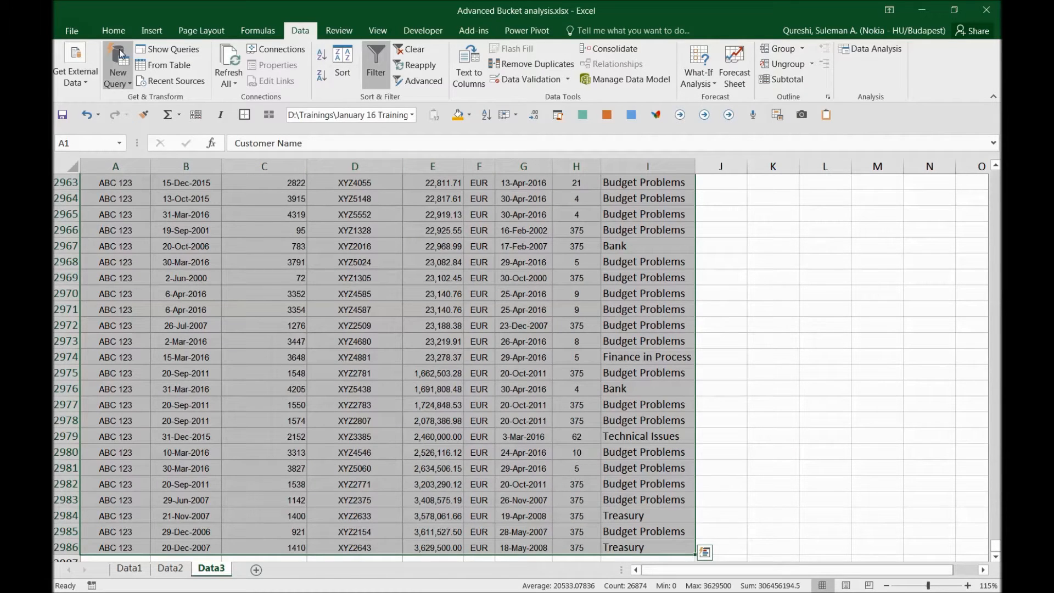
pyautogui.click(155, 31)
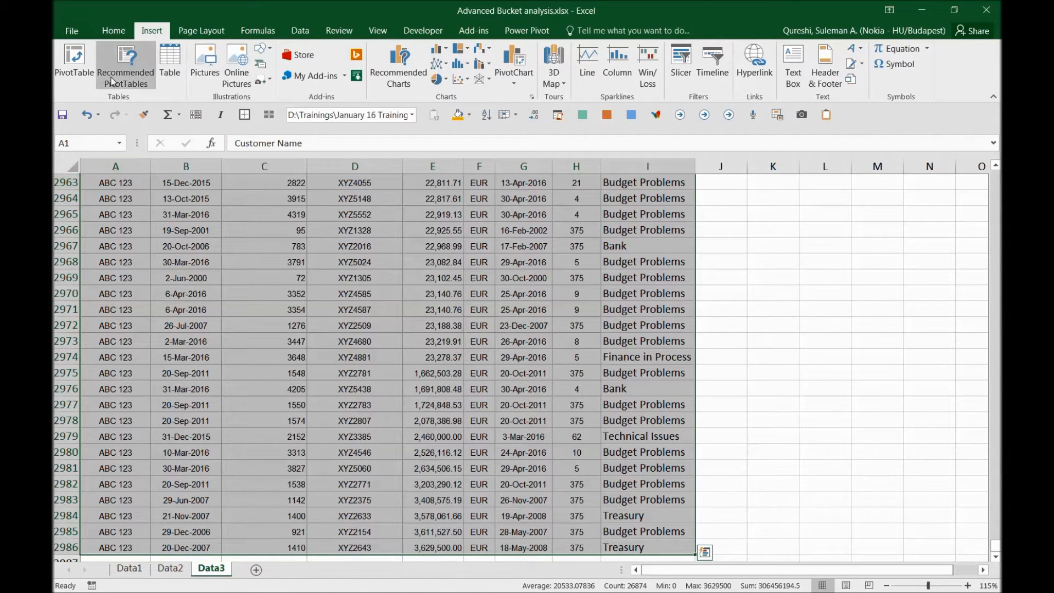
pyautogui.click(74, 62)
pyautogui.click(545, 317)
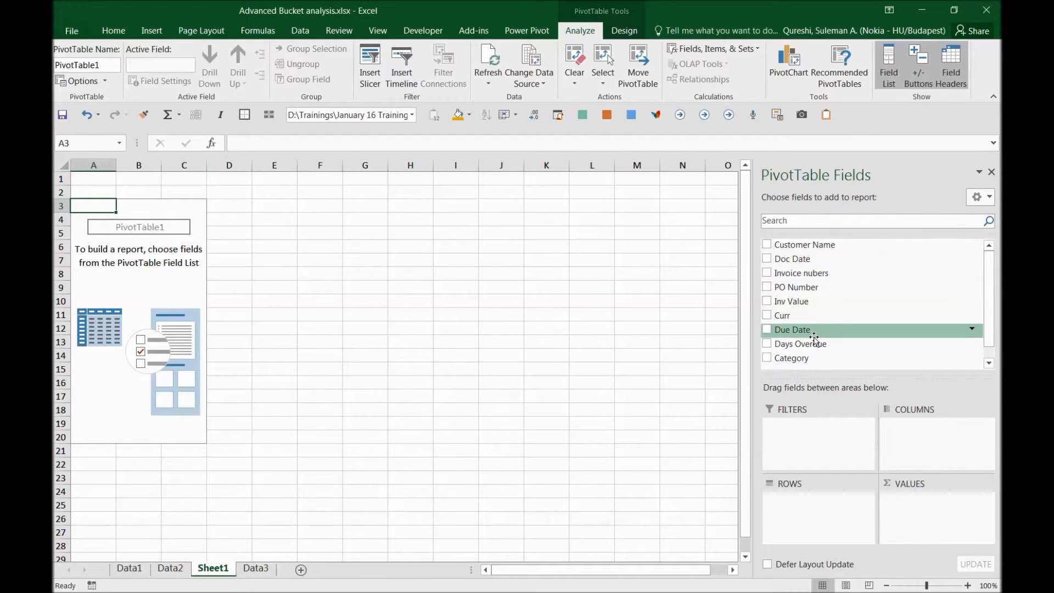
# - Lay out the PivotTable with Days Overdue as columns, PO Number as rows and the sum of Inv Value as values
pyautogui.moveTo(820, 345); pyautogui.dragTo(845, 516)
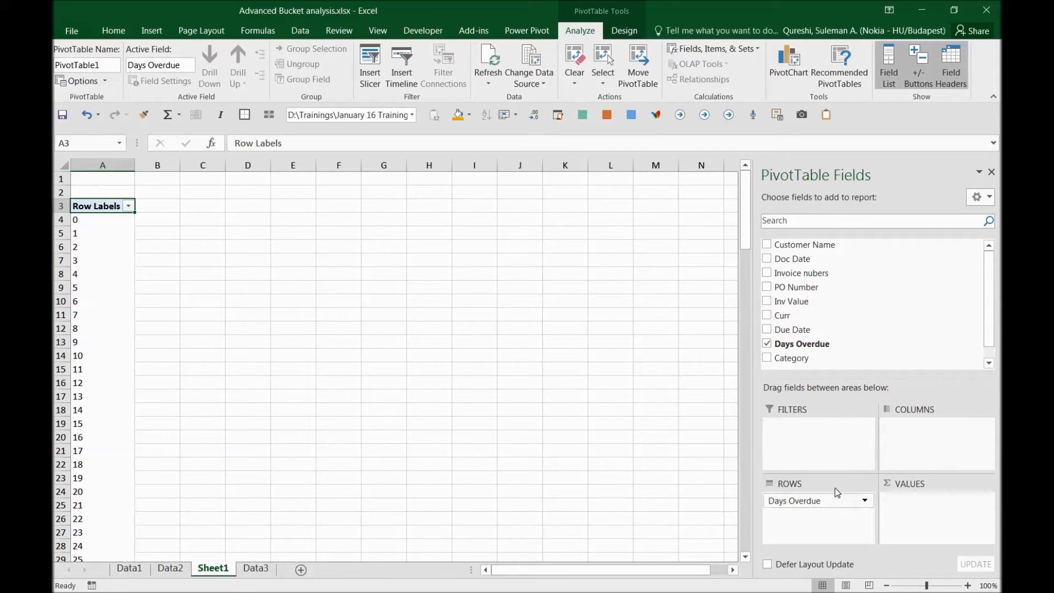
pyautogui.moveTo(830, 502); pyautogui.dragTo(891, 424)
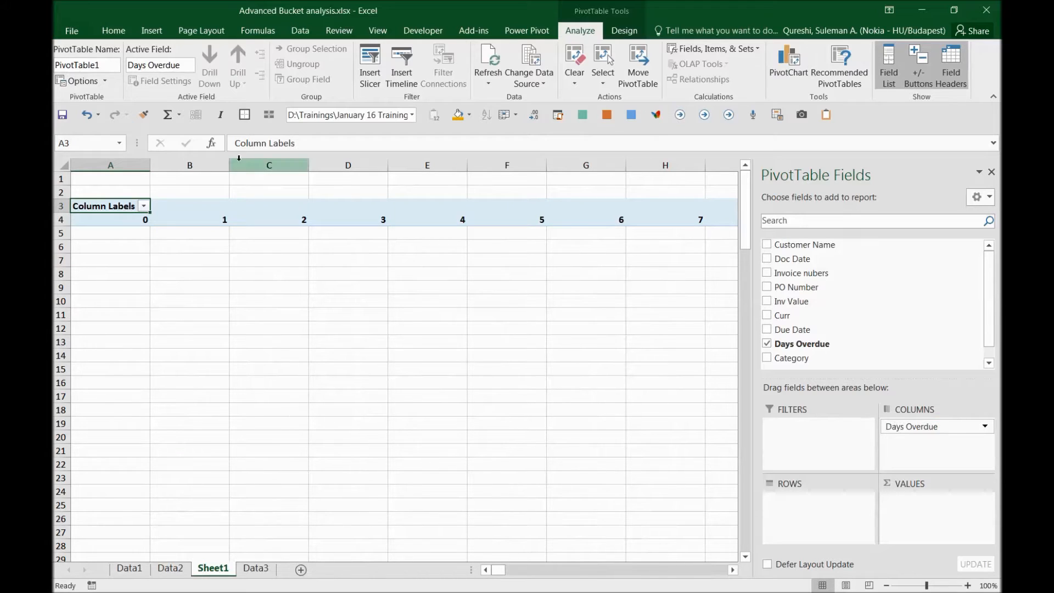
pyautogui.click(773, 288)
pyautogui.click(129, 272)
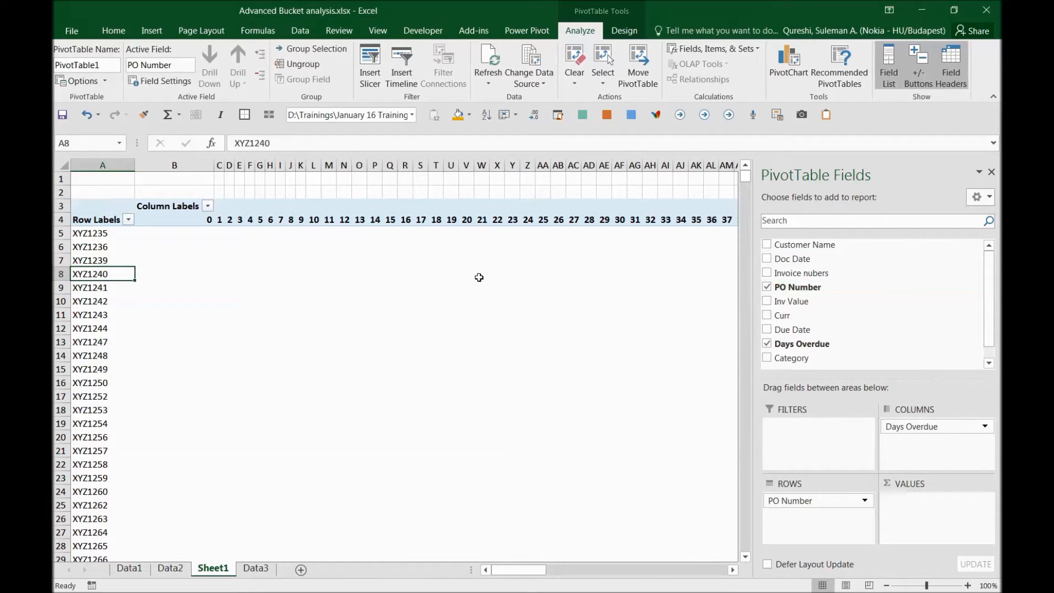
pyautogui.click(767, 302)
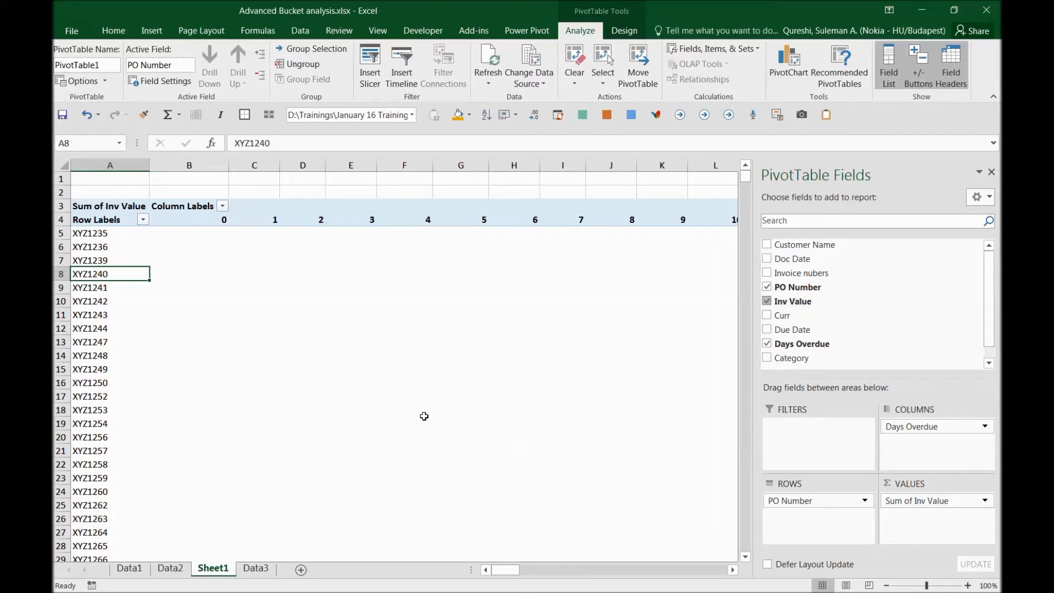
# - Examine the PivotTable's PO Number rows and the individual Days Overdue column labels
pyautogui.click(923, 501)
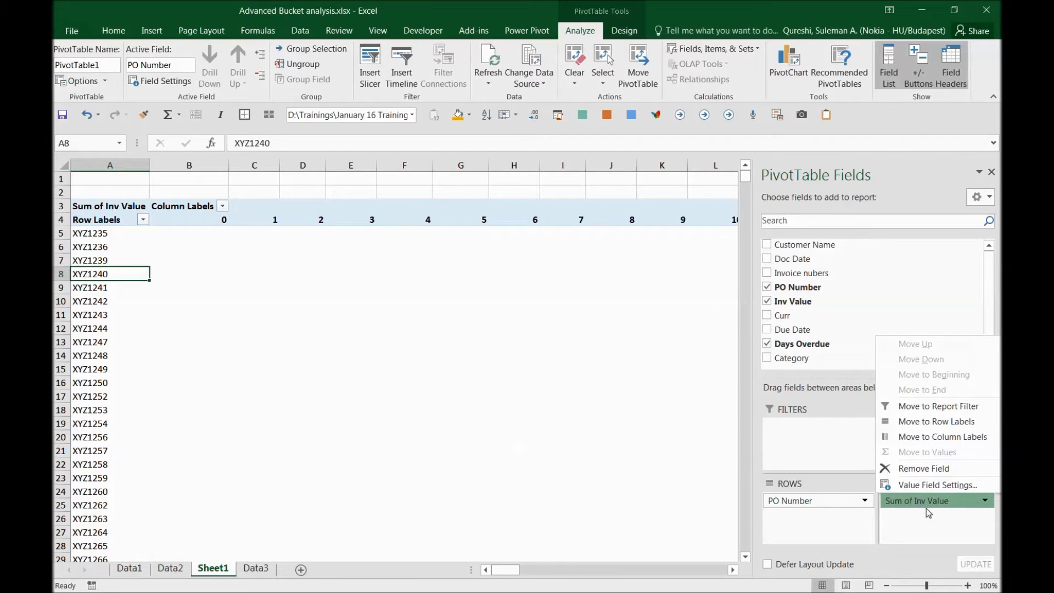
pyautogui.click(455, 366)
pyautogui.scroll(-4, 362, 360)
pyautogui.scroll(4, 357, 368)
pyautogui.click(127, 327)
pyautogui.click(187, 287)
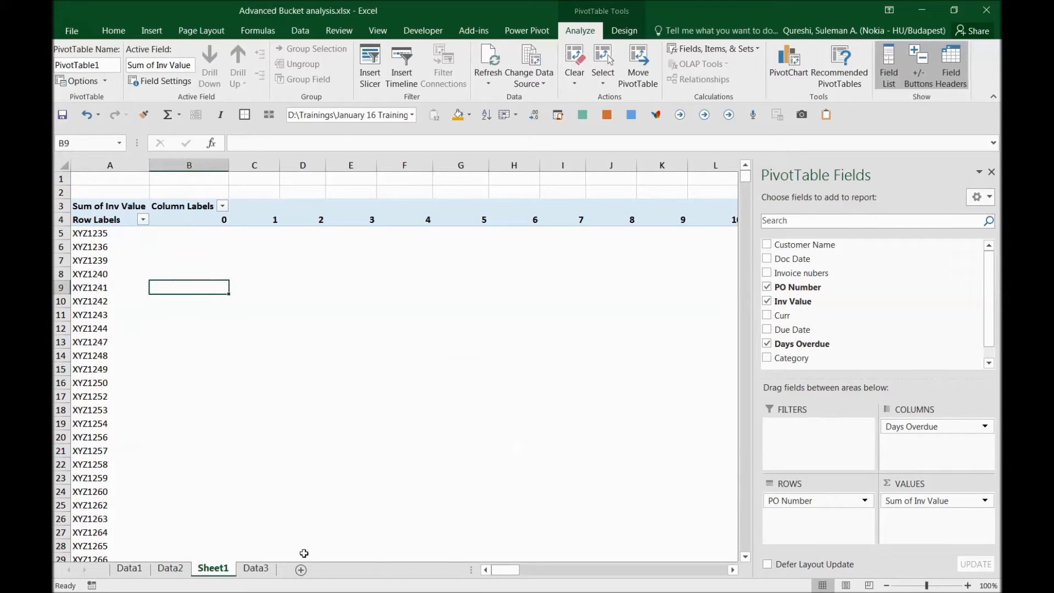
pyautogui.moveTo(506, 571); pyautogui.dragTo(429, 576)
pyautogui.moveTo(236, 341); pyautogui.dragTo(232, 330)
pyautogui.click(201, 248)
pyautogui.click(196, 221)
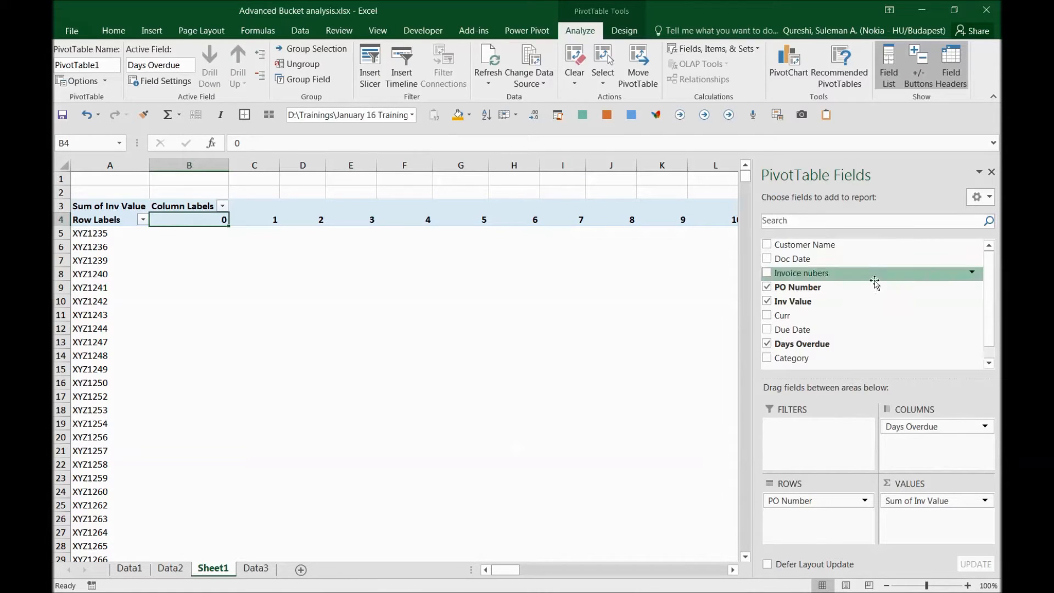
pyautogui.click(244, 224)
pyautogui.click(369, 223)
pyautogui.click(368, 221)
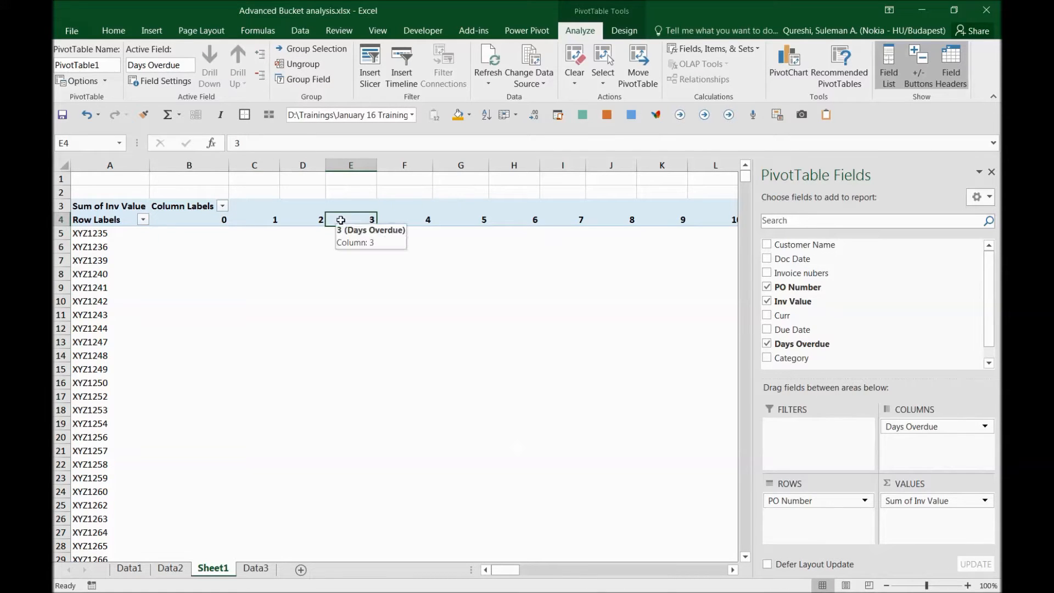
# - Group the PivotTable's Days Overdue column labels from 0 to 375 in intervals of 31 days
pyautogui.rightClick(191, 223)
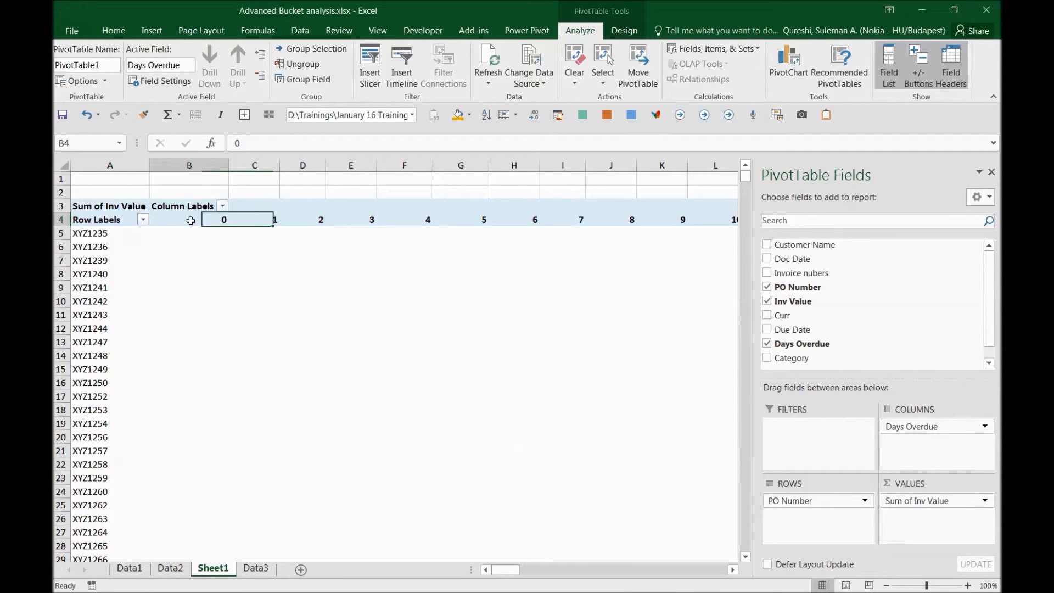
pyautogui.press('Escape')
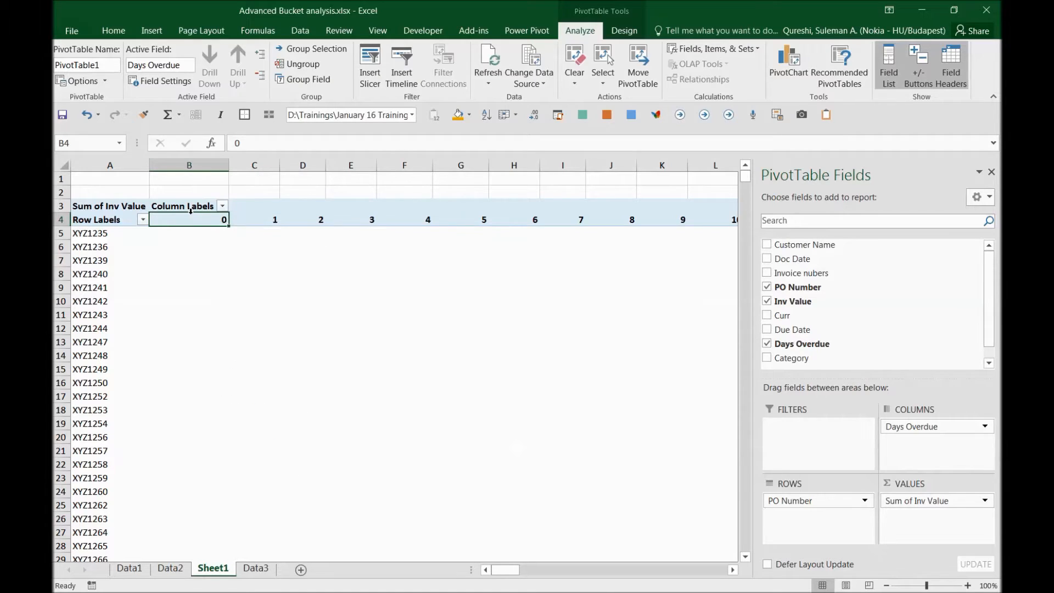
pyautogui.click(191, 213)
pyautogui.click(190, 221)
pyautogui.rightClick(191, 222)
pyautogui.click(255, 355)
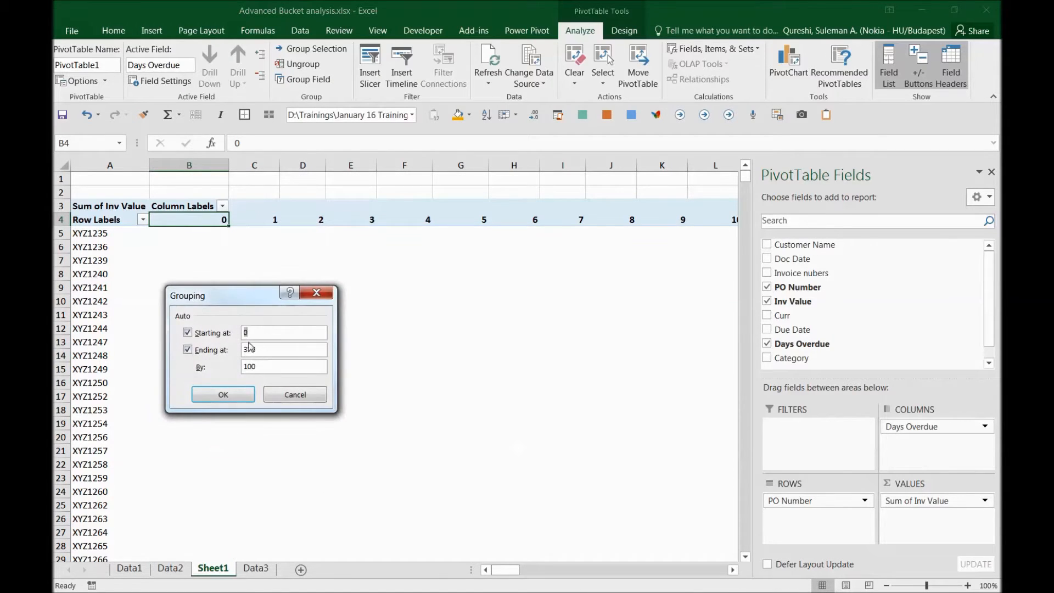
pyautogui.moveTo(256, 297); pyautogui.dragTo(372, 209)
pyautogui.moveTo(380, 262); pyautogui.dragTo(326, 263)
pyautogui.doubleClick(364, 246)
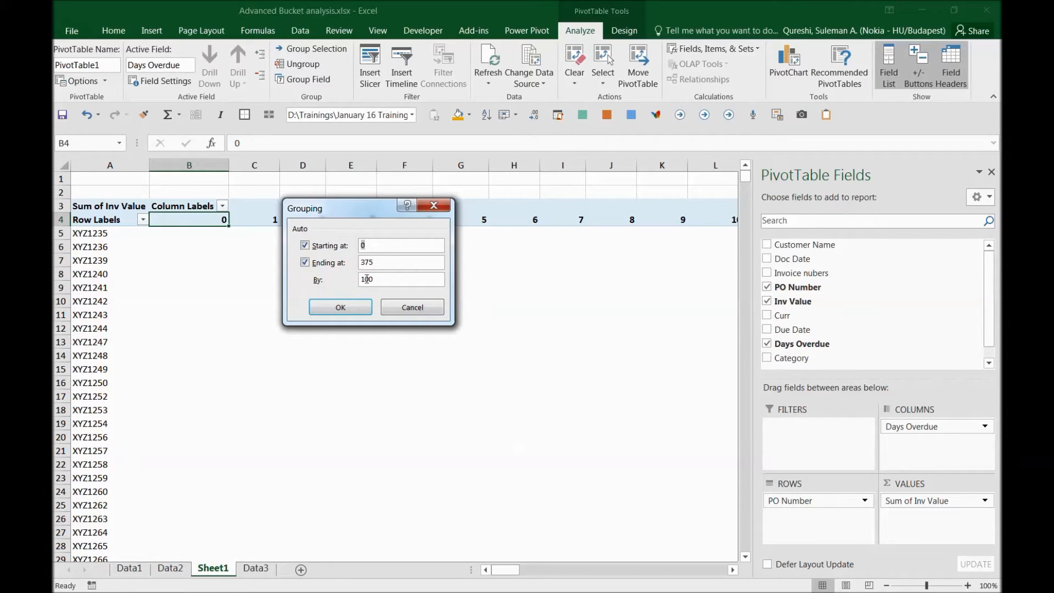
pyautogui.moveTo(381, 281); pyautogui.dragTo(355, 287)
pyautogui.write('31')
pyautogui.click(340, 307)
pyautogui.click(304, 305)
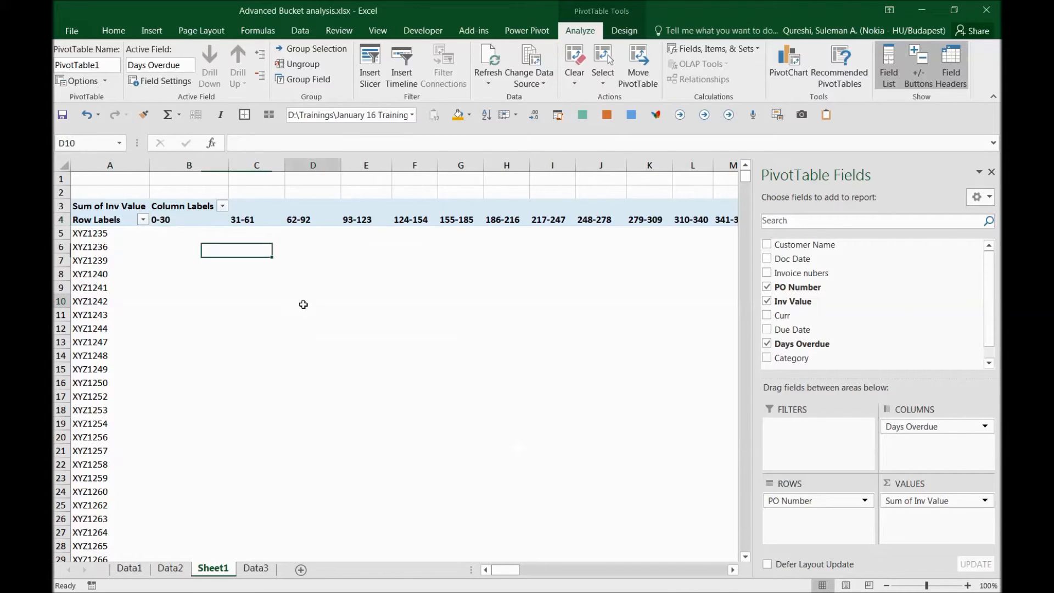
# - Replace PO Number with Customer Name as the PivotTable's row field
pyautogui.click(176, 215)
pyautogui.scroll(-2, 607, 271)
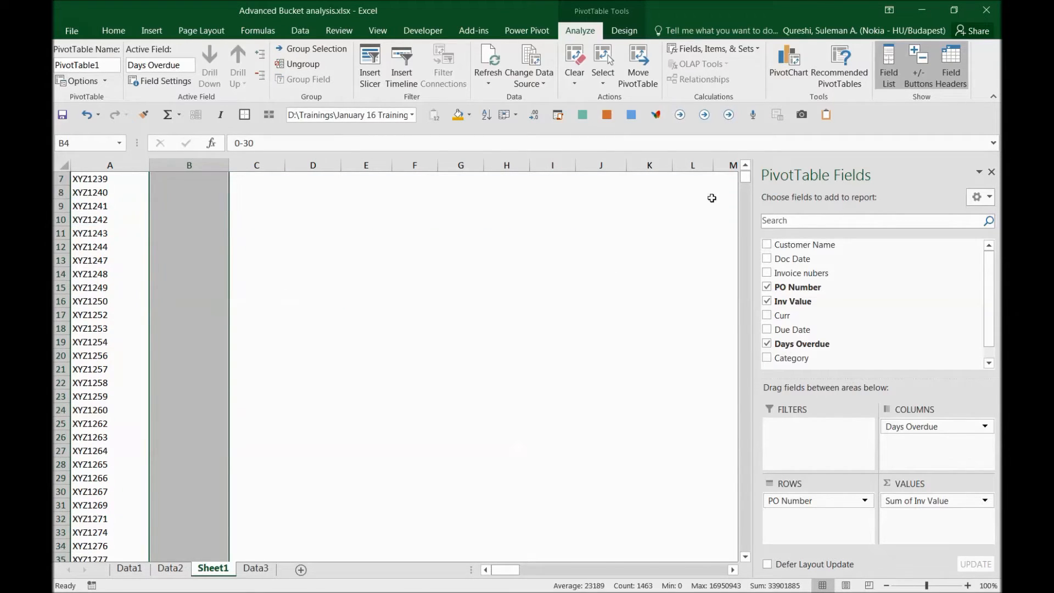
pyautogui.moveTo(746, 177); pyautogui.dragTo(700, 182)
pyautogui.click(322, 344)
pyautogui.click(127, 287)
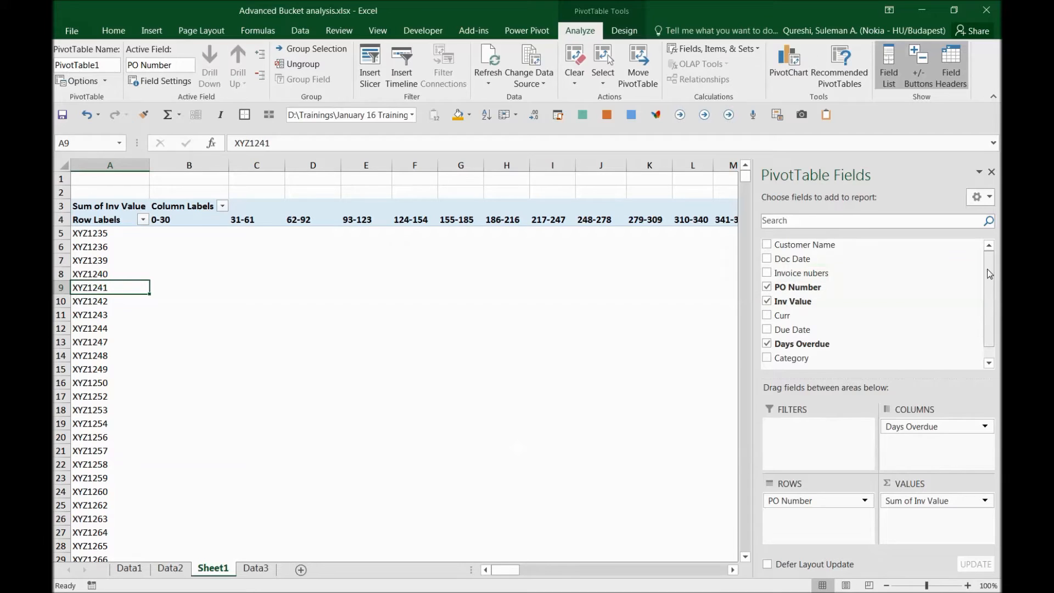
pyautogui.click(767, 245)
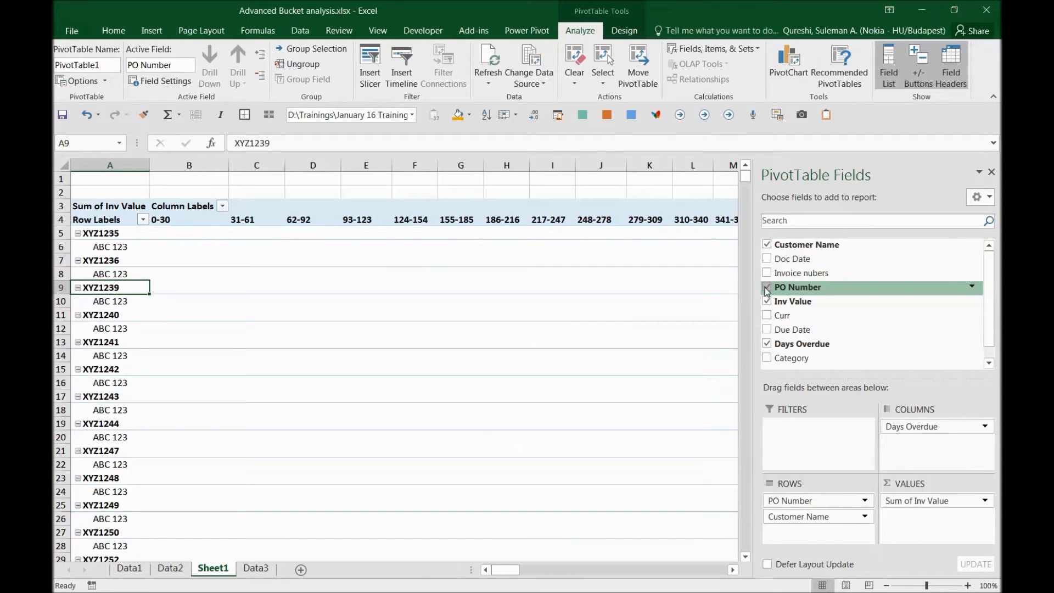
pyautogui.click(767, 287)
pyautogui.click(344, 334)
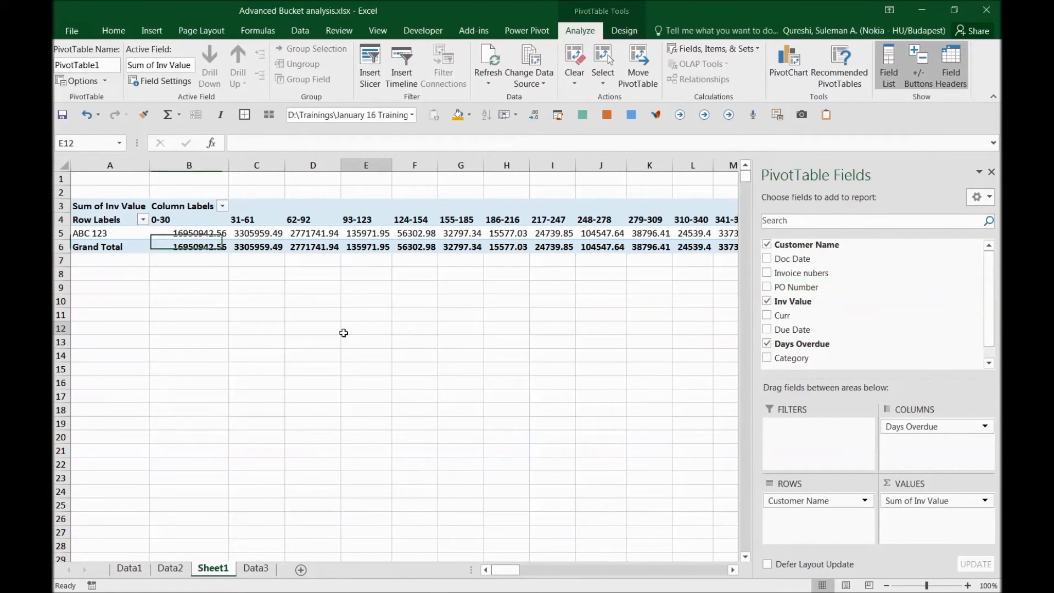
# - Format the PivotTable values in B5:O6, including the grand totals, with thousands separators and no decimals
pyautogui.click(201, 235)
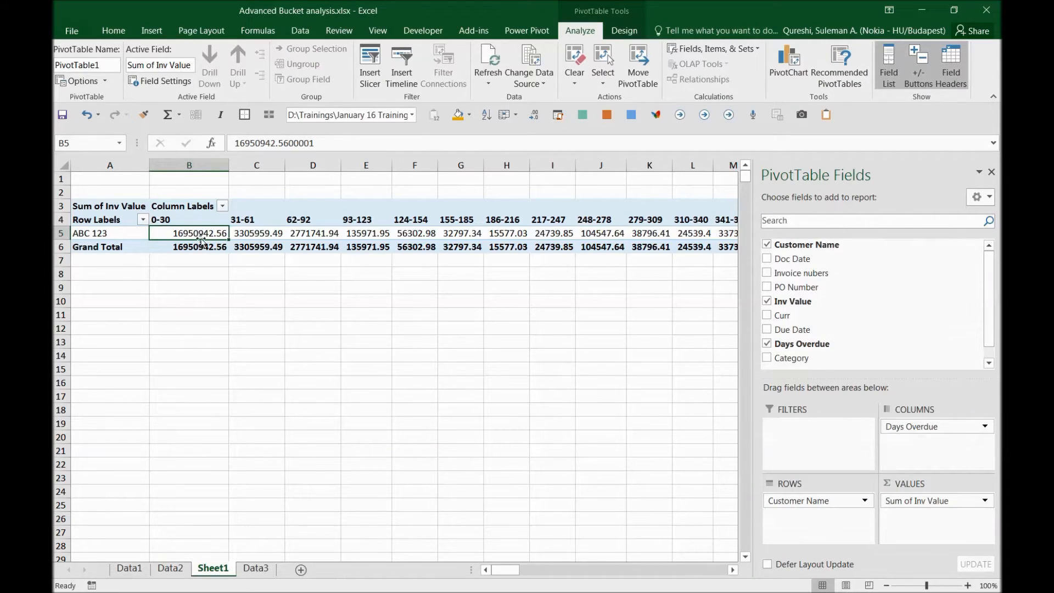
pyautogui.moveTo(201, 235)
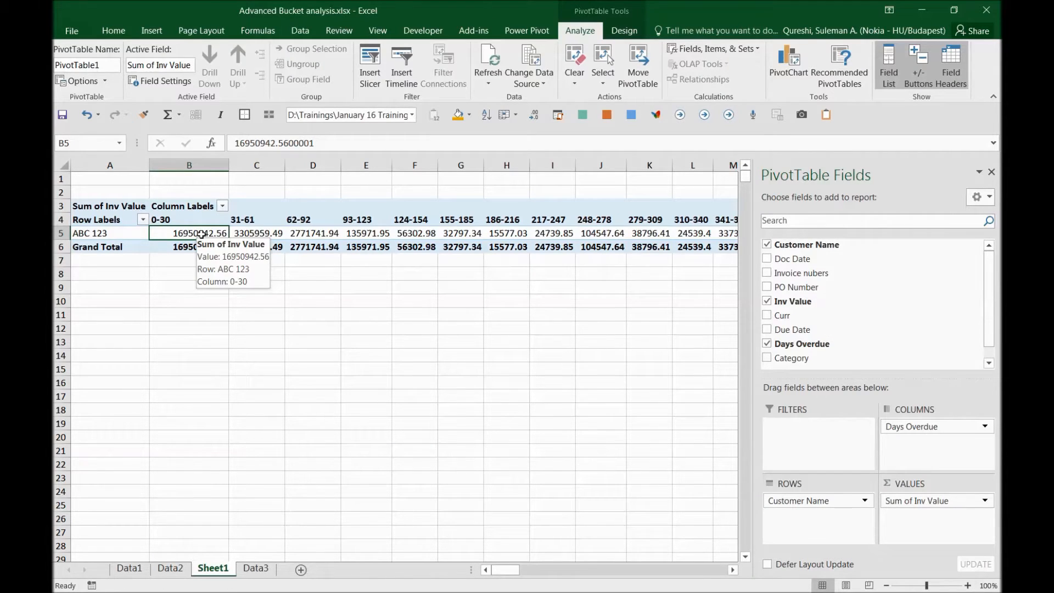
pyautogui.hotkey('shift', 'Right')
pyautogui.hotkey('shift', 'Down')
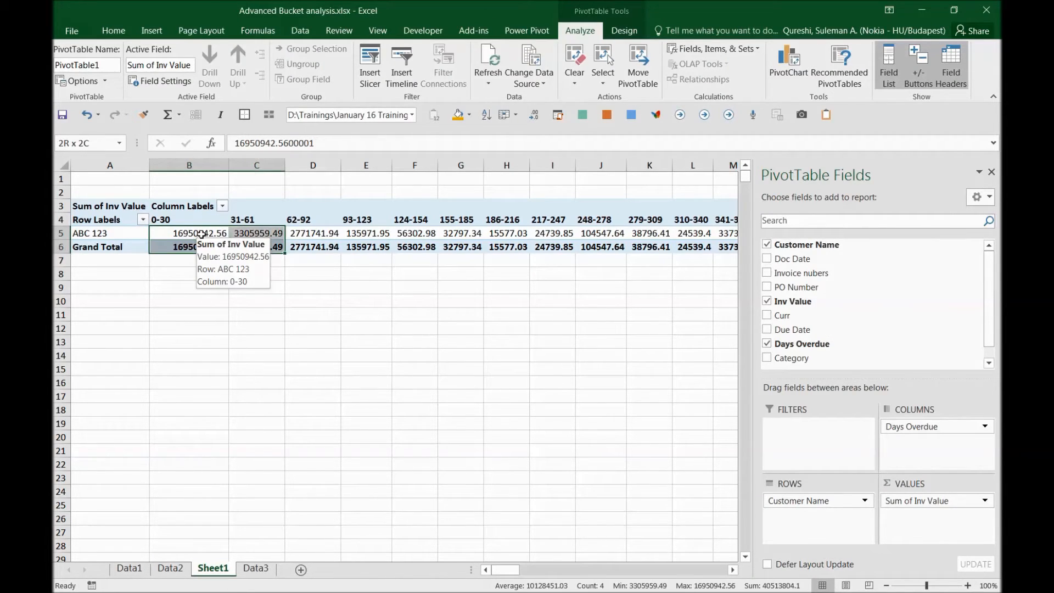
pyautogui.hotkey('ctrl', 'shift', 'Right')
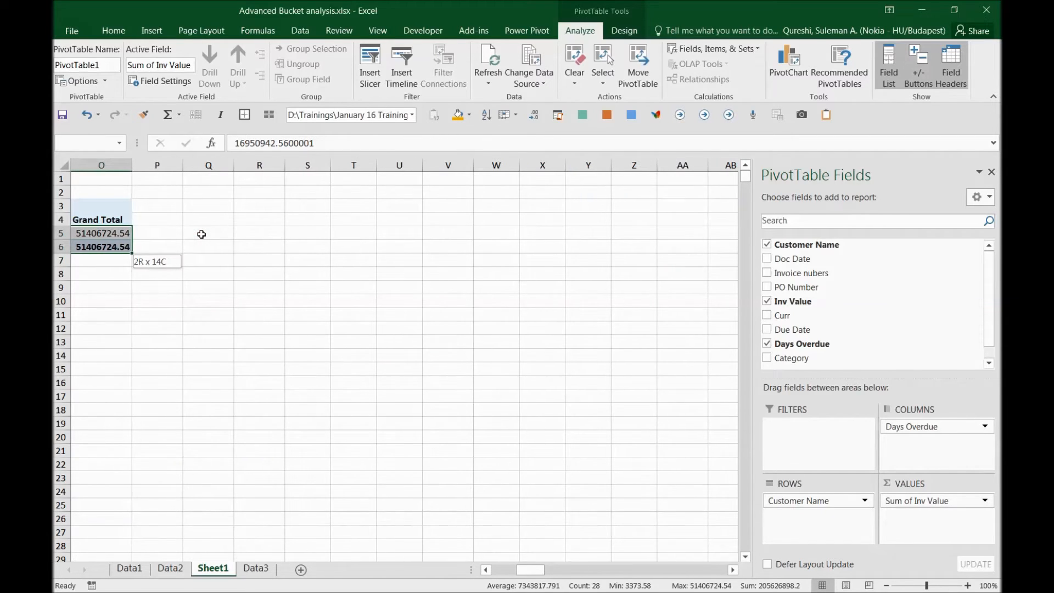
pyautogui.hotkey('shift', 'Left')
pyautogui.hotkey('shift', 'Right')
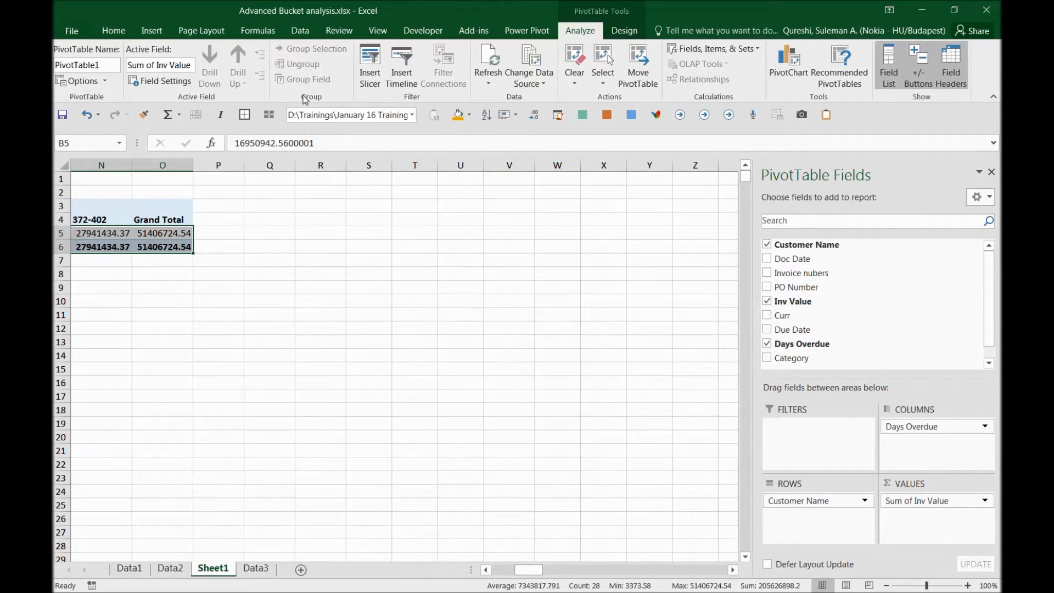
pyautogui.click(114, 30)
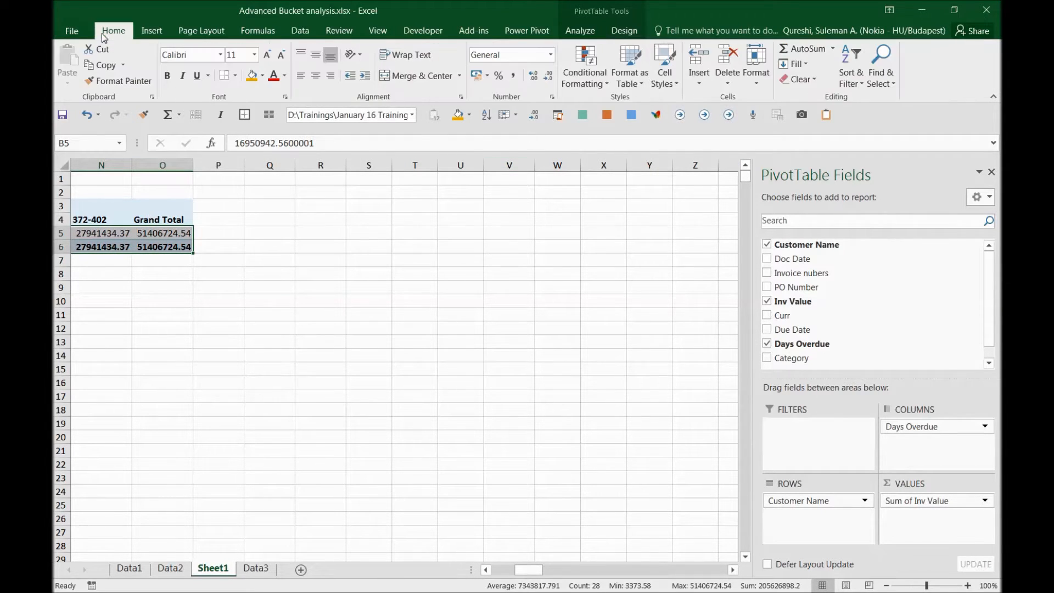
pyautogui.click(513, 75)
pyautogui.click(550, 80)
pyautogui.click(550, 80)
pyautogui.click(554, 233)
pyautogui.click(576, 285)
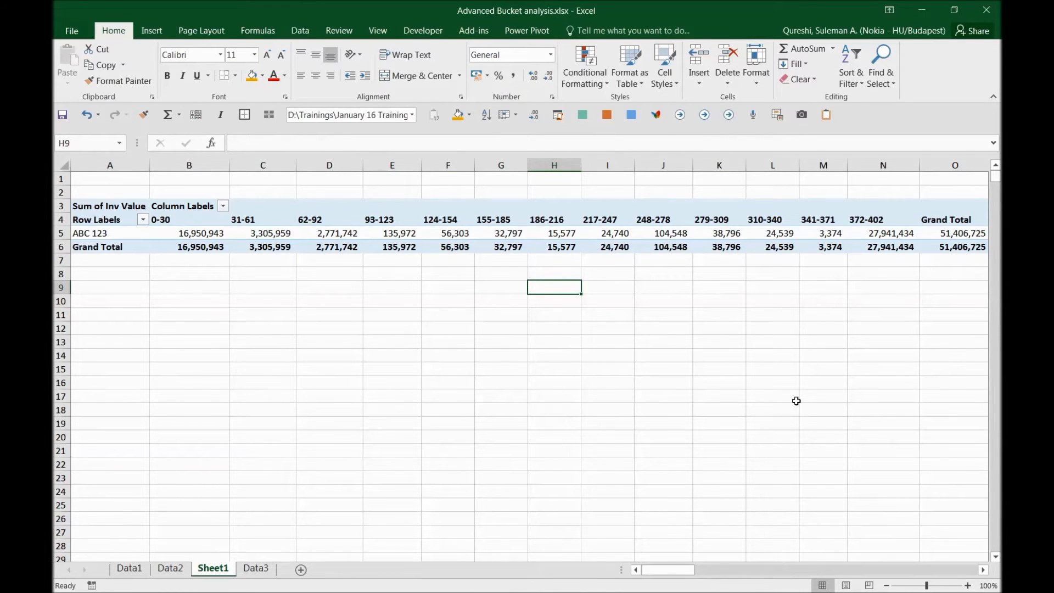
# - Examine the PivotTable's 31-day overdue buckets and their invoice values, especially the 372-402 bucket
pyautogui.click(875, 220)
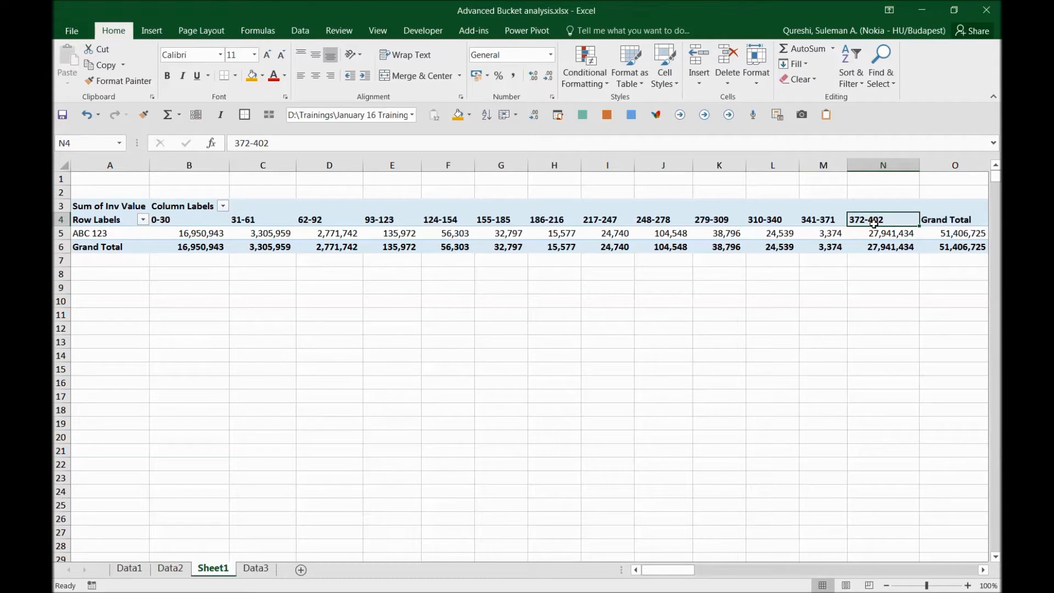
pyautogui.click(585, 343)
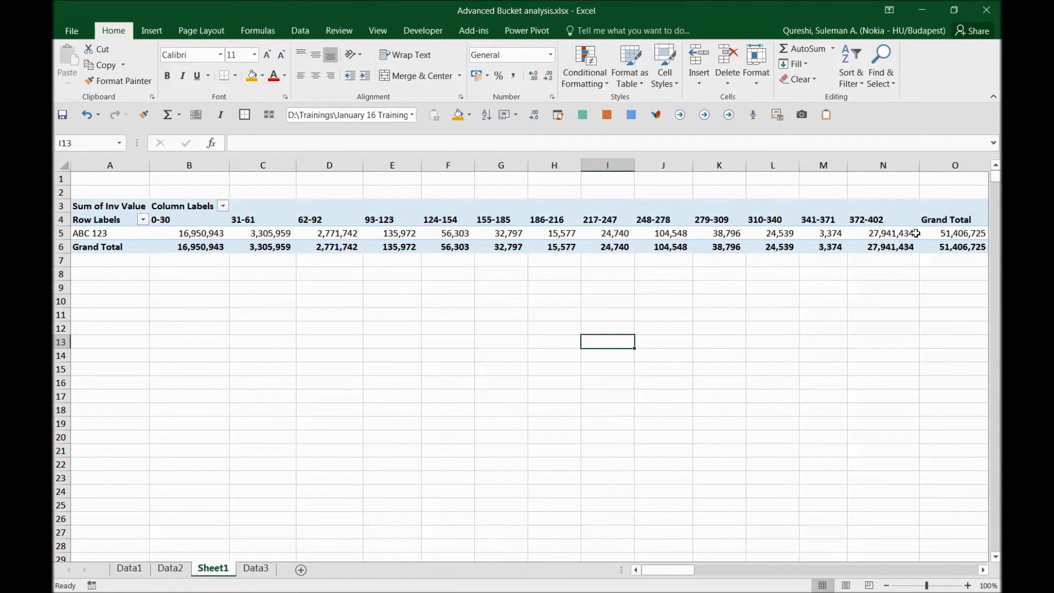
pyautogui.click(916, 233)
pyautogui.click(679, 270)
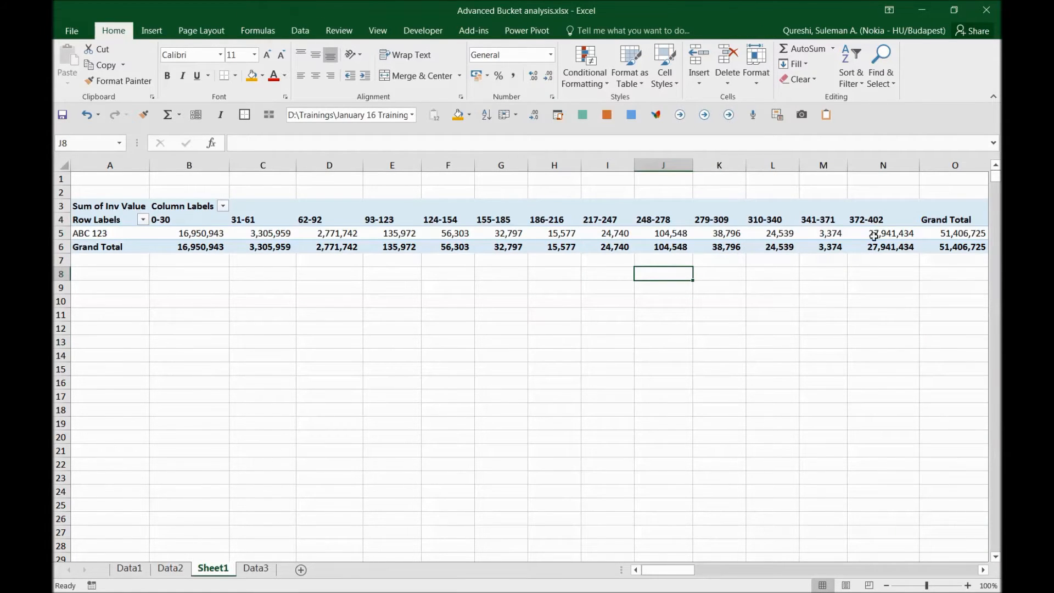
pyautogui.click(874, 234)
pyautogui.click(497, 328)
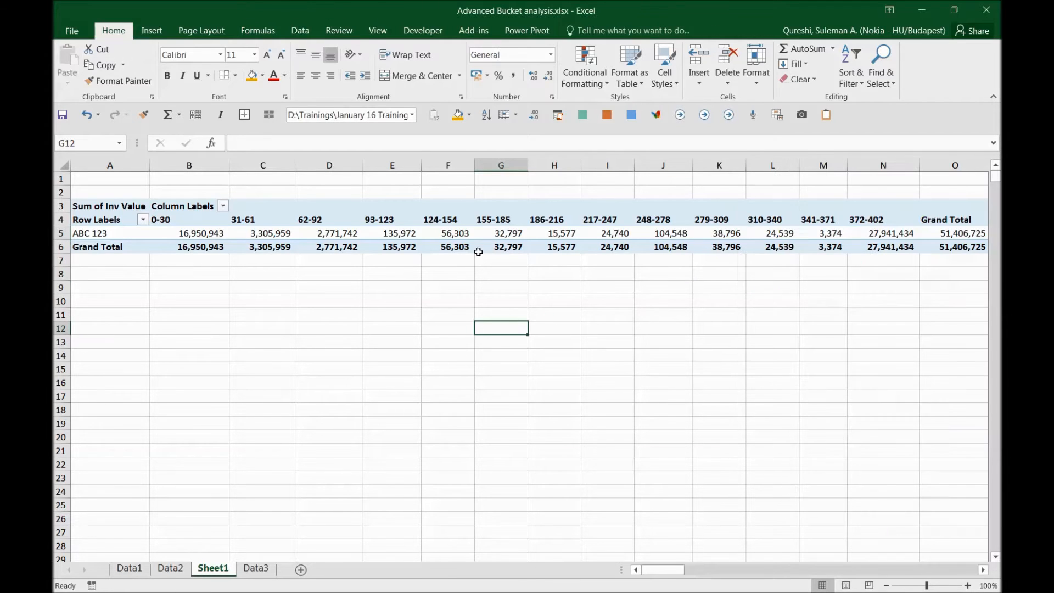
pyautogui.moveTo(273, 221); pyautogui.dragTo(730, 235)
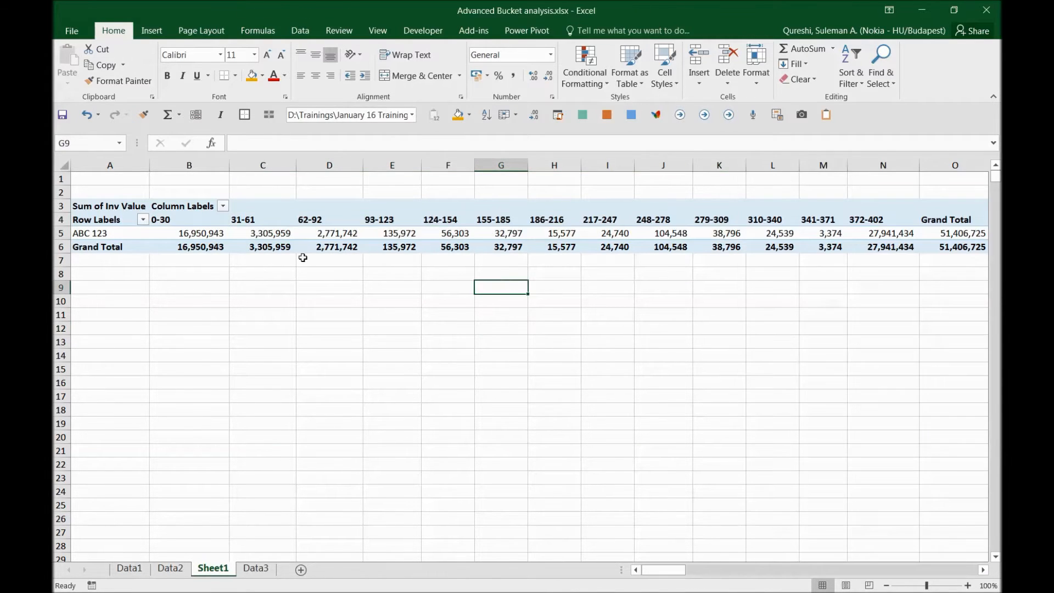
pyautogui.click(181, 224)
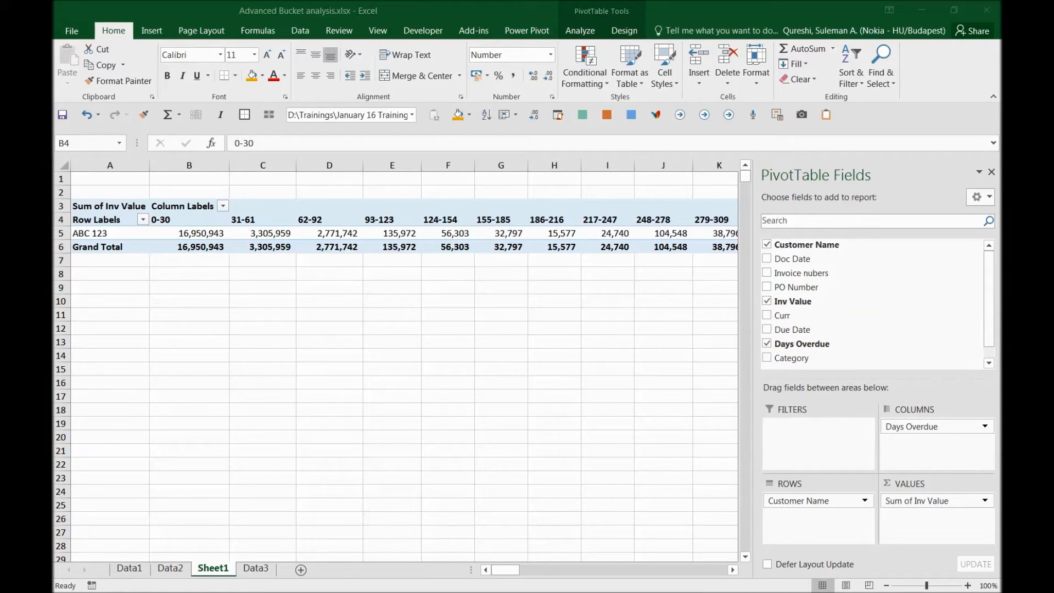
# - Close the Advanced Bucket analysis workbook
pyautogui.click(987, 16)
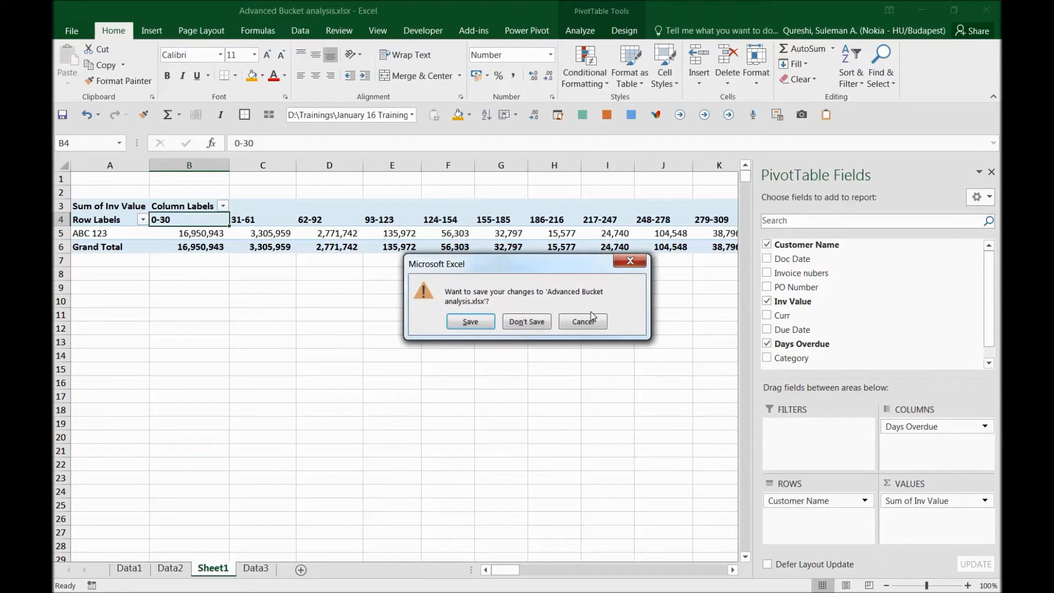
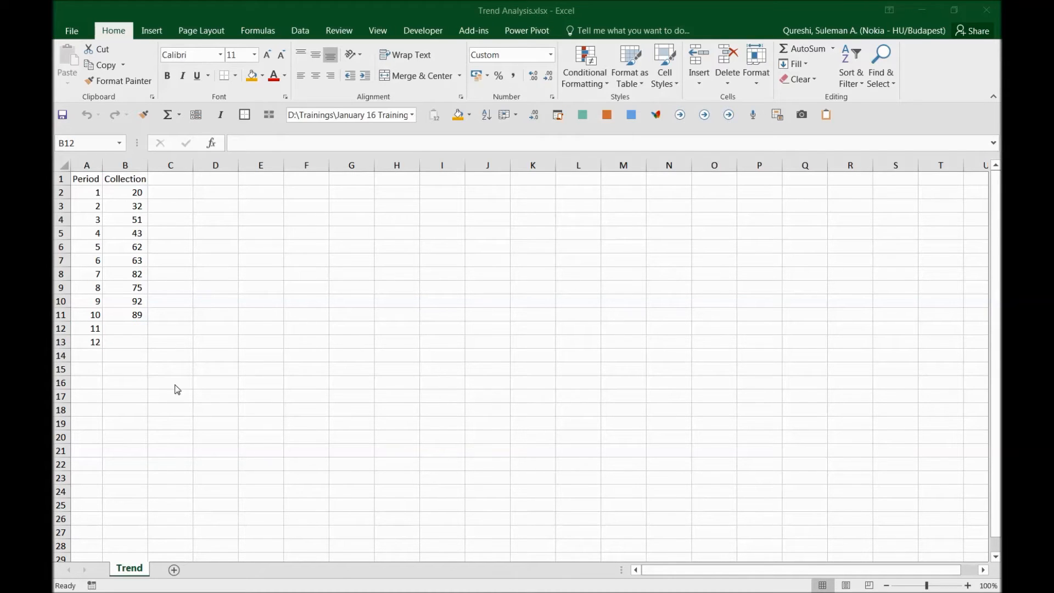
# - Forecast the period 11 collection in B12 of the Trend Analysis workbook with =TREND(B2:B11,A2:A11,A12:A13)
pyautogui.click(118, 332)
pyautogui.scroll(2, 149, 333)
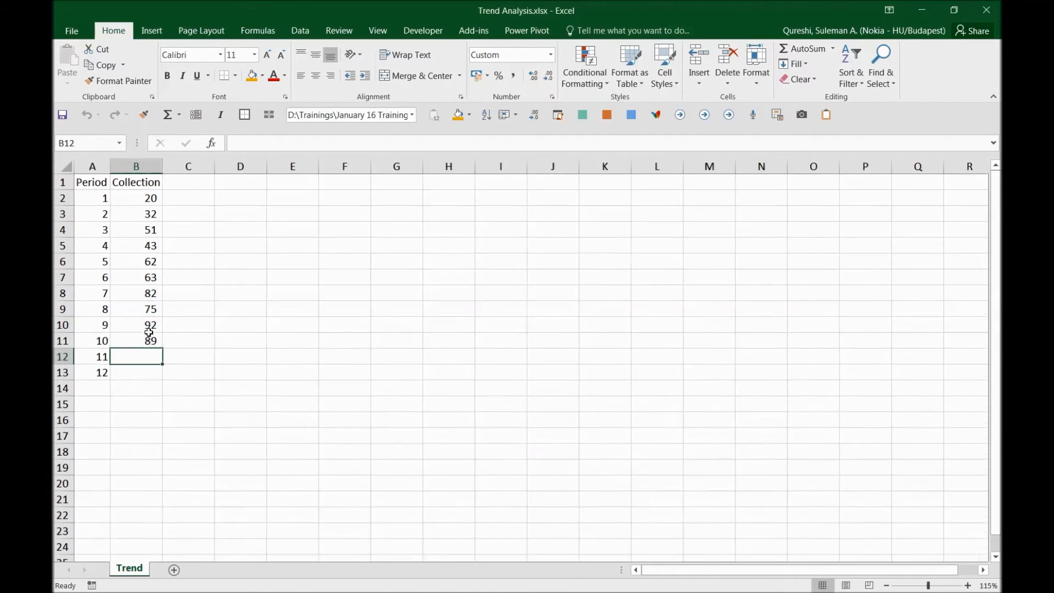
pyautogui.write('=')
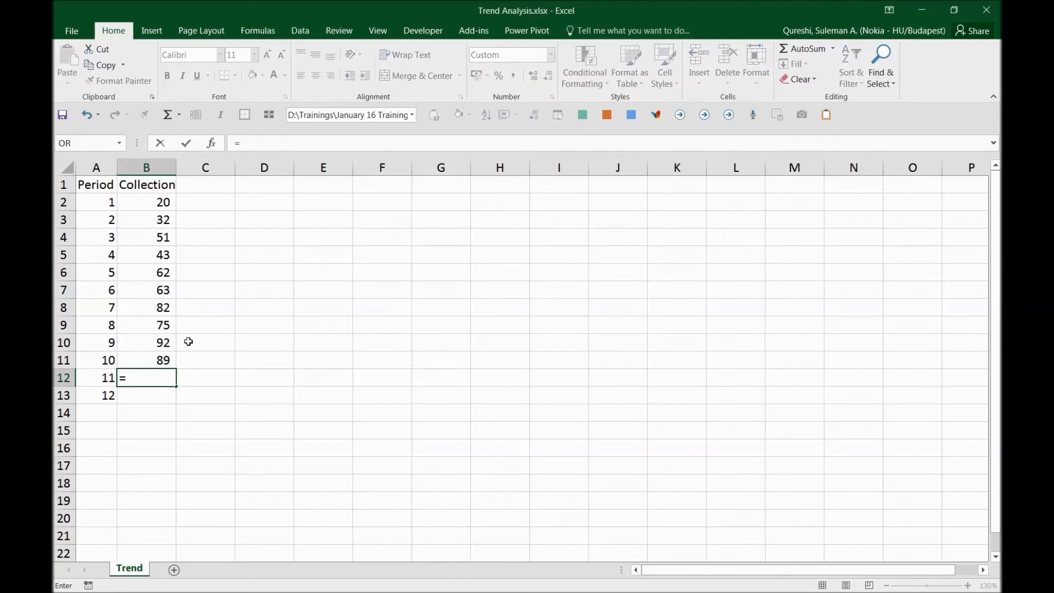
pyautogui.write('trend')
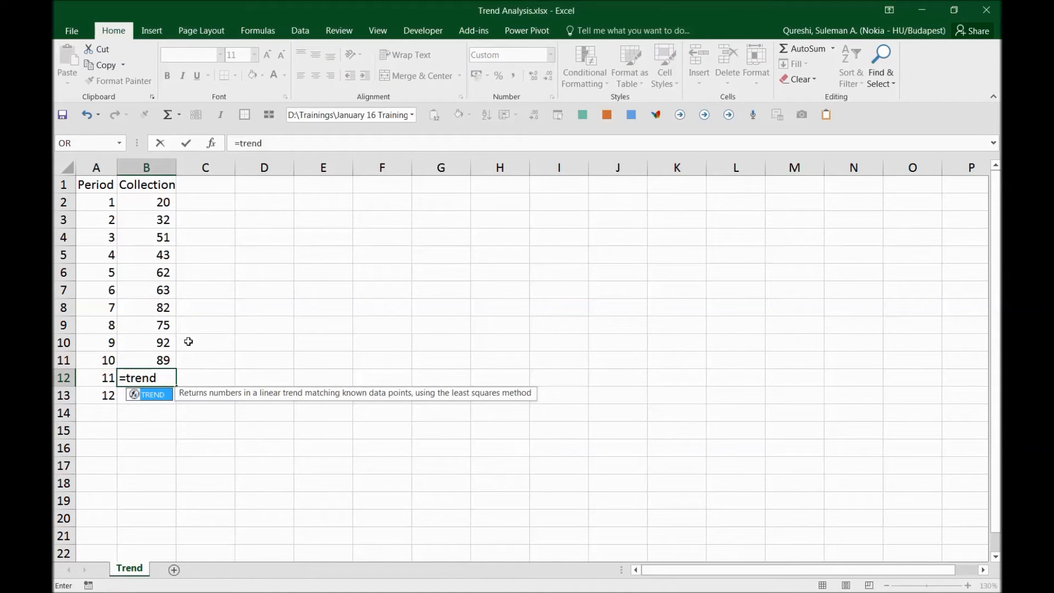
pyautogui.write('(')
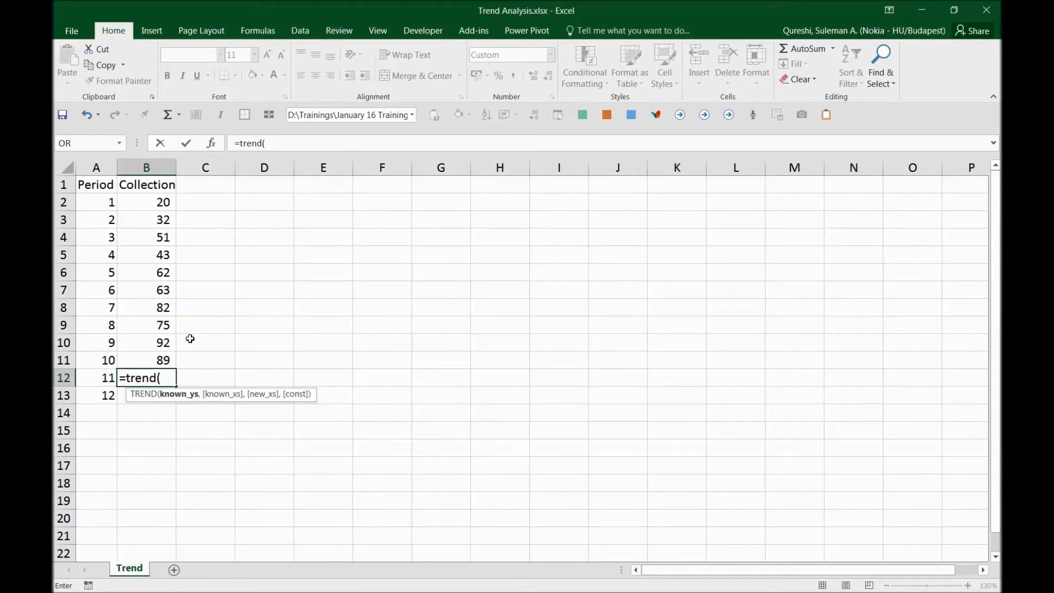
pyautogui.moveTo(134, 204); pyautogui.dragTo(150, 364)
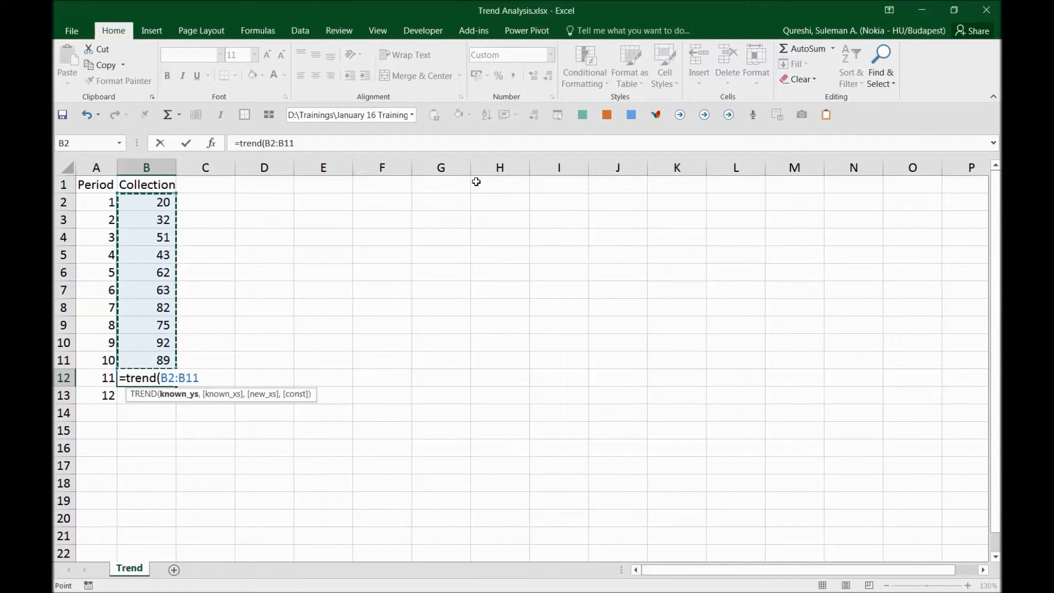
pyautogui.write(',')
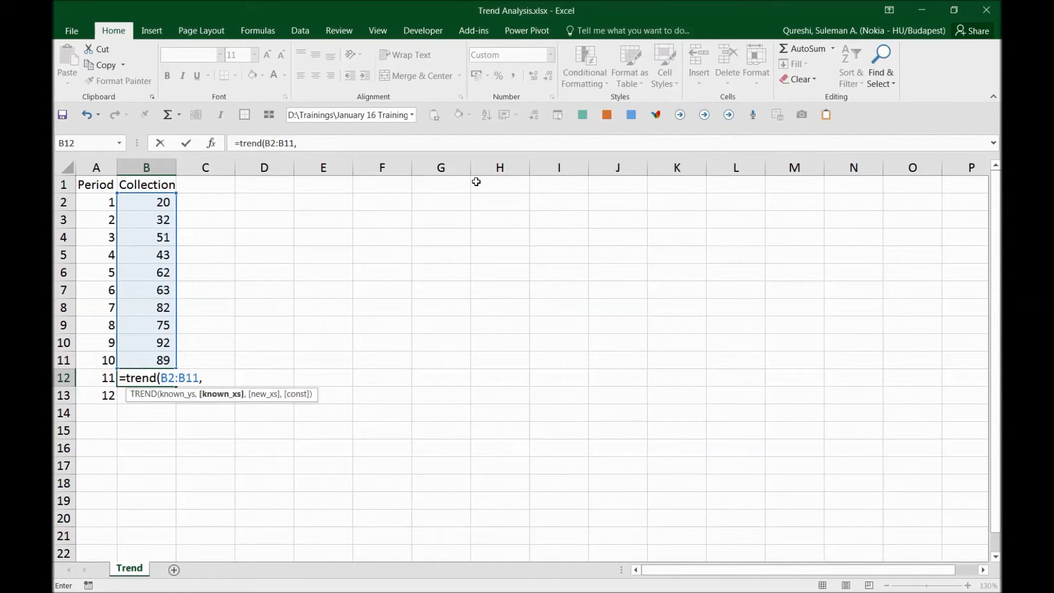
pyautogui.click(99, 199)
pyautogui.moveTo(99, 199); pyautogui.dragTo(88, 369)
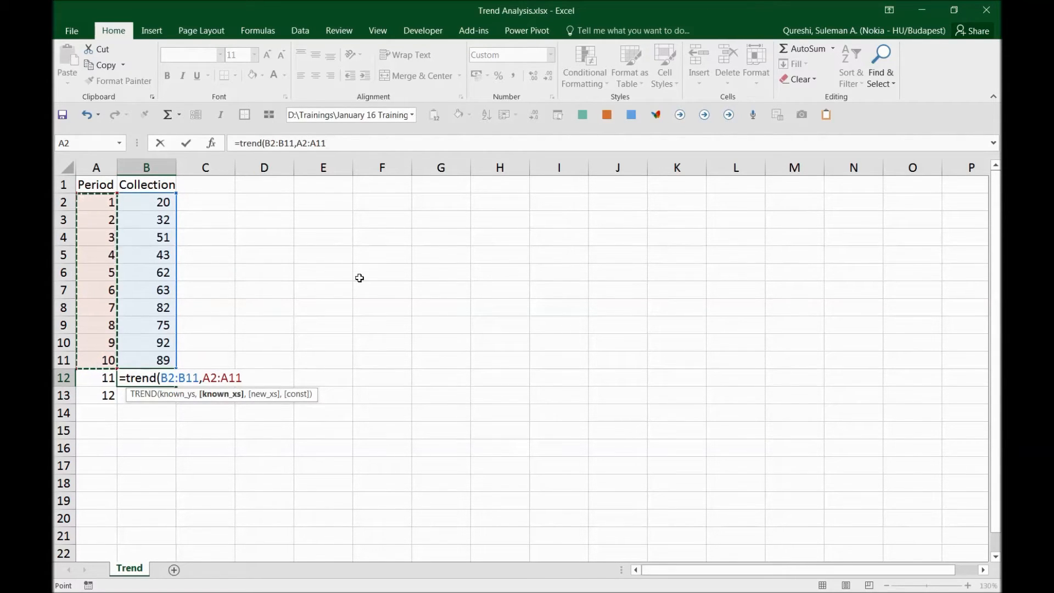
pyautogui.write(',')
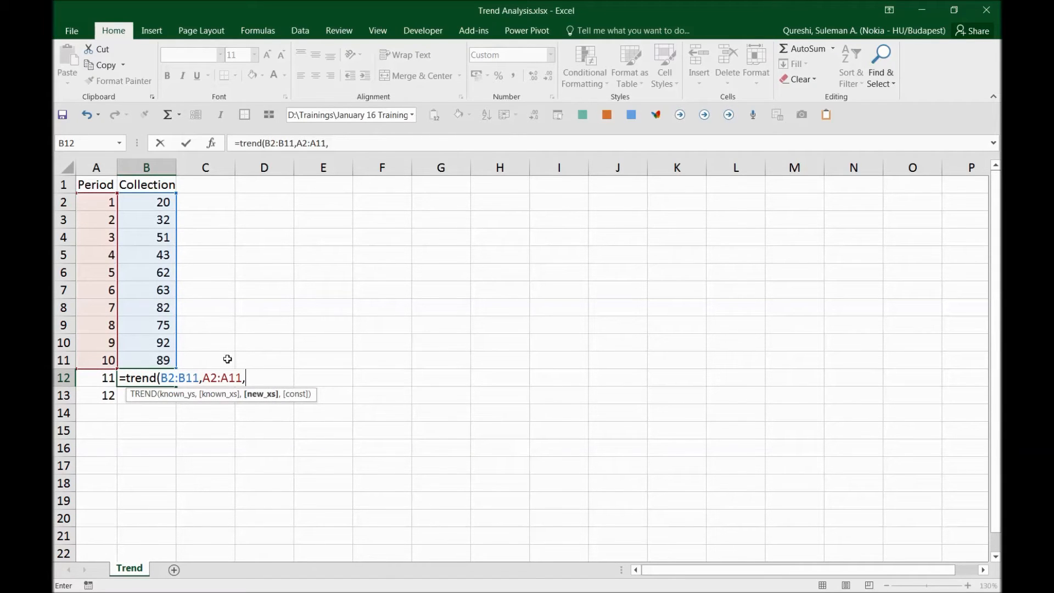
pyautogui.moveTo(96, 382); pyautogui.dragTo(103, 396)
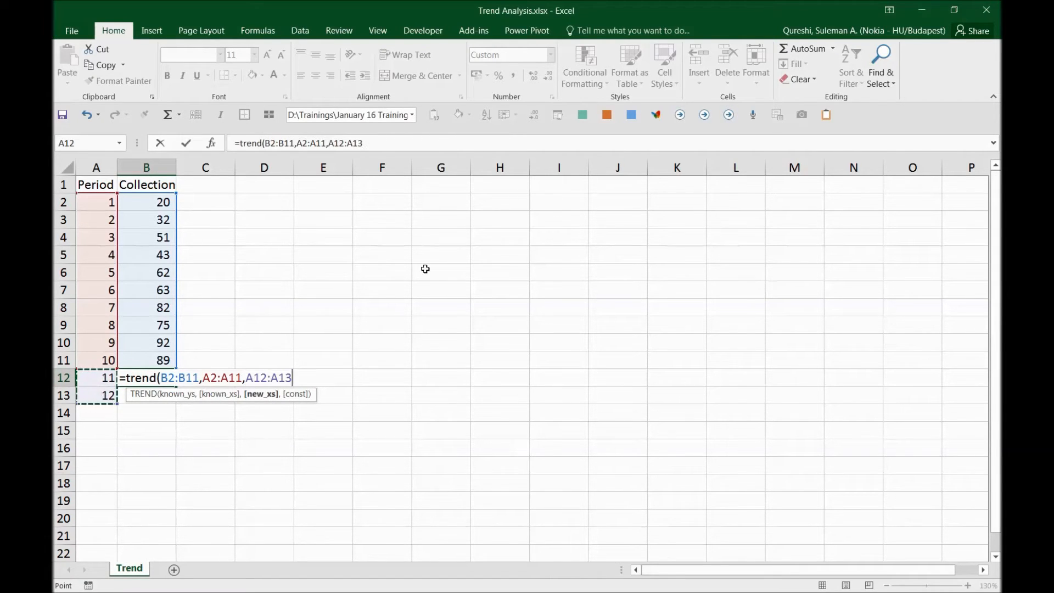
pyautogui.press('Return')
pyautogui.press('Up')
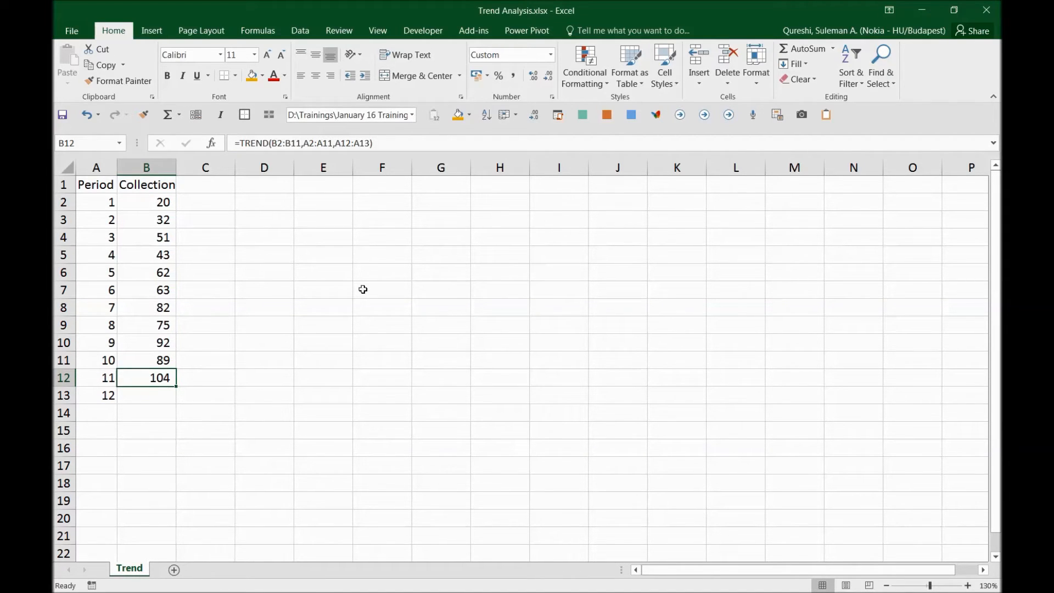
# - Copy the period 11 TREND formula down to B13 for period 12
pyautogui.hotkey('ctrl', 'c')
pyautogui.press('Down')
pyautogui.hotkey('ctrl', 'v')
pyautogui.press('Escape')
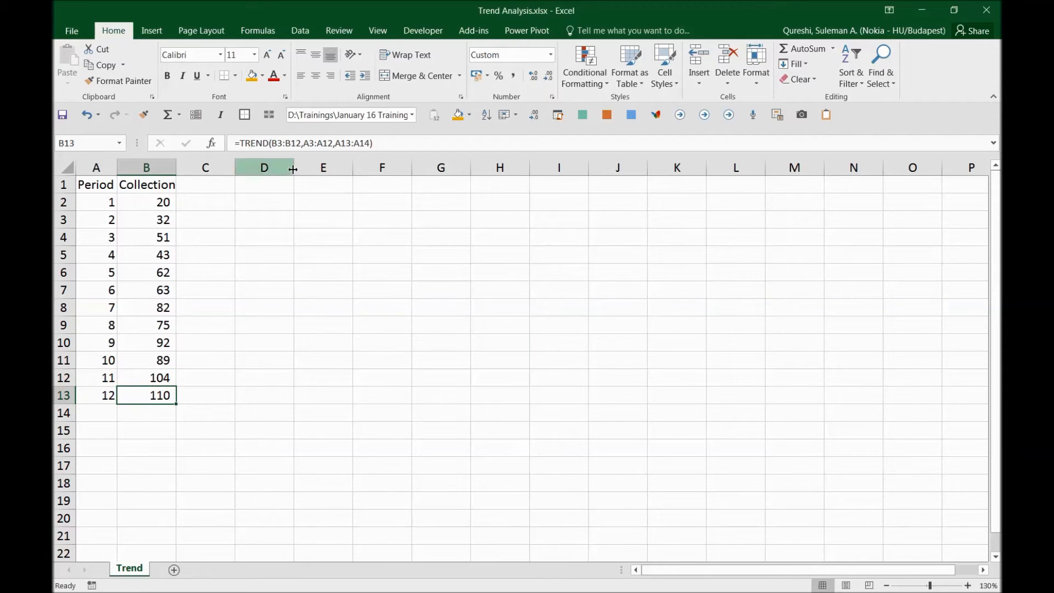
# - Move the known ranges of the TREND formula in B13 up to B2:B11 and A2:A11
pyautogui.click(308, 142)
pyautogui.moveTo(113, 290)
pyautogui.mouseDown()
pyautogui.moveTo(115, 256)
pyautogui.moveTo(117, 272)
pyautogui.mouseUp()
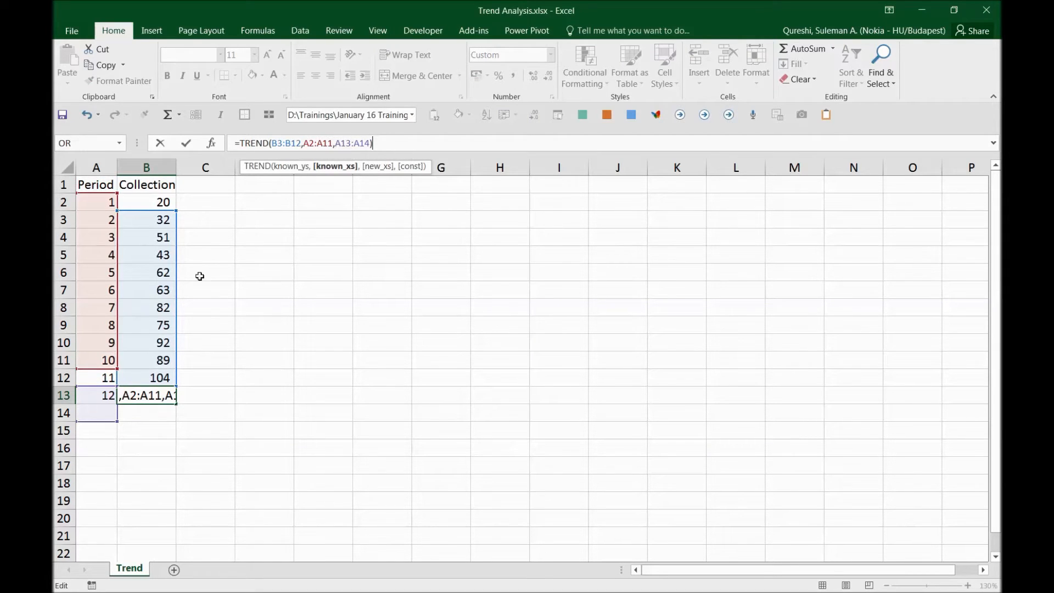
pyautogui.moveTo(178, 284); pyautogui.dragTo(174, 275)
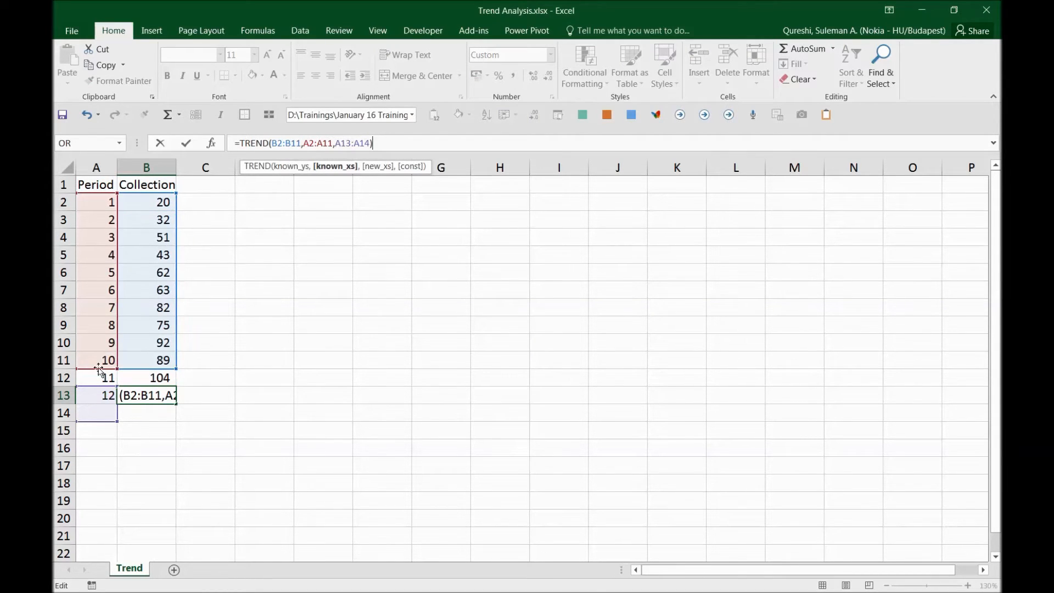
pyautogui.click(105, 390)
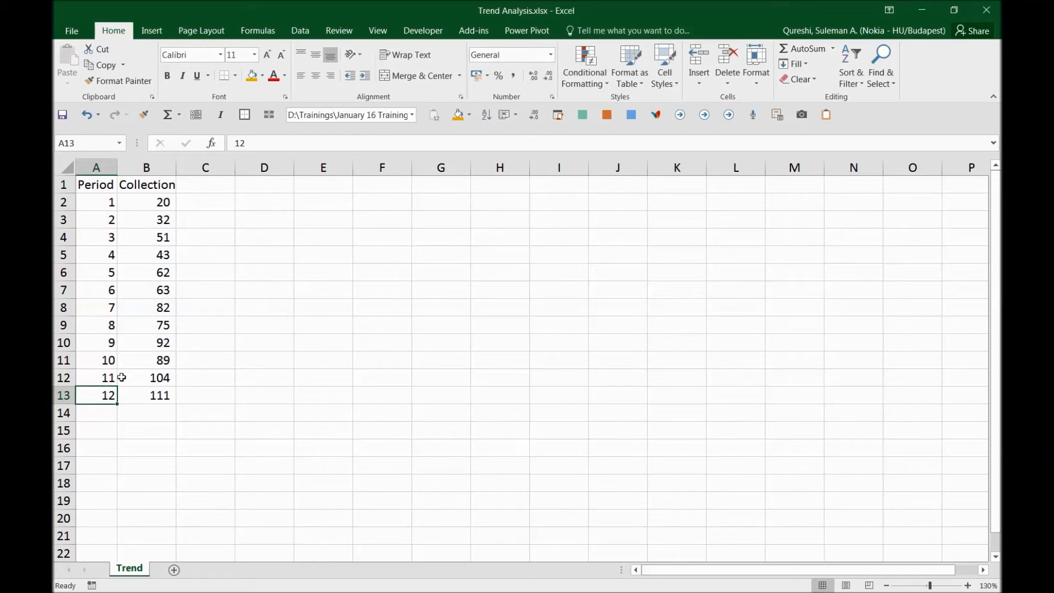
# - Try A12:A13 as the new x range of the TREND formula in B13
pyautogui.click(147, 396)
pyautogui.click(286, 143)
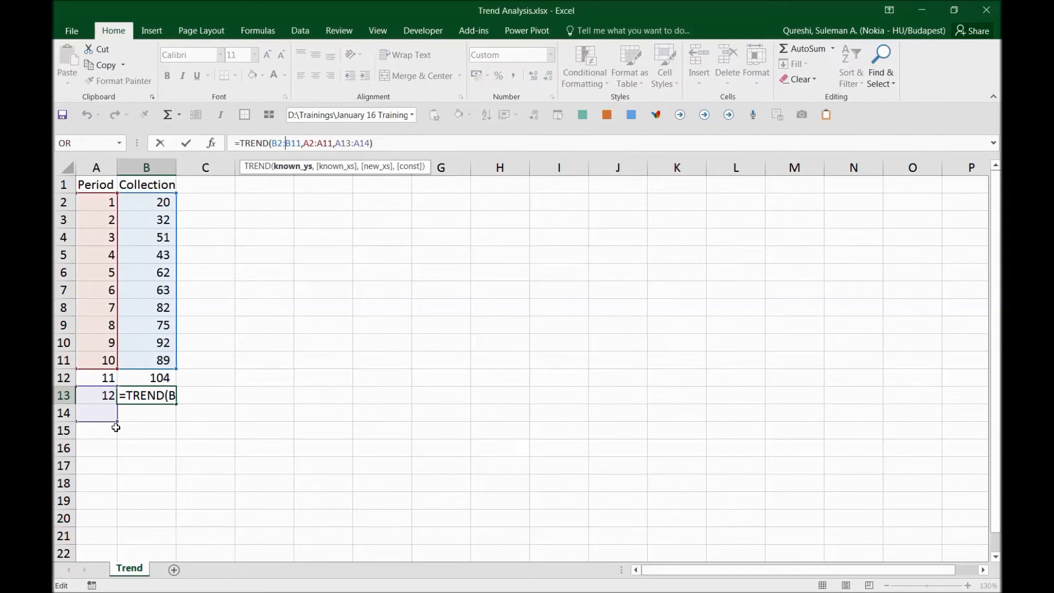
pyautogui.moveTo(117, 421); pyautogui.dragTo(113, 399)
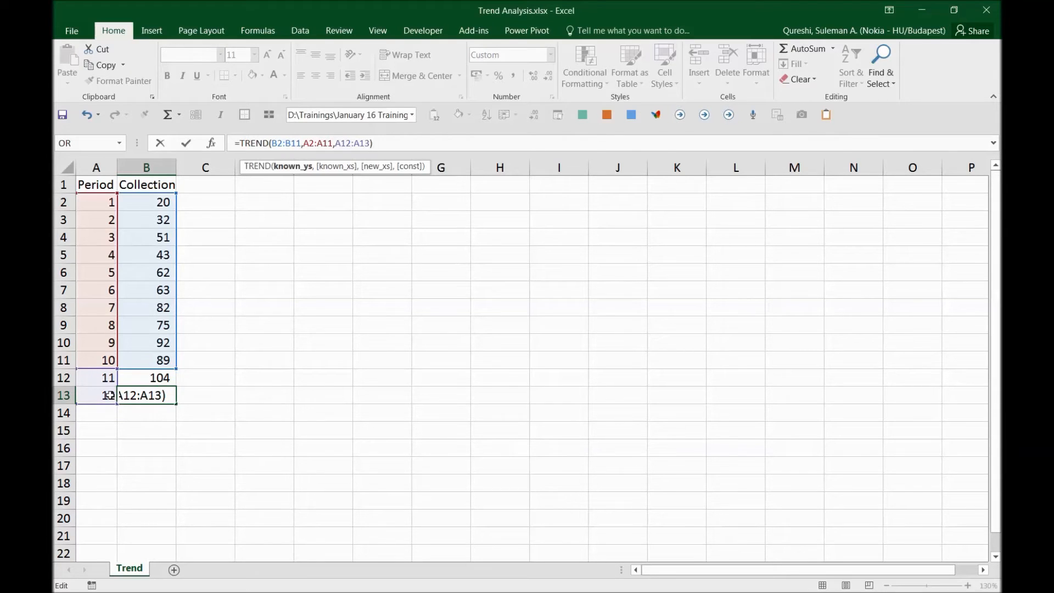
pyautogui.press('Return')
pyautogui.click(126, 390)
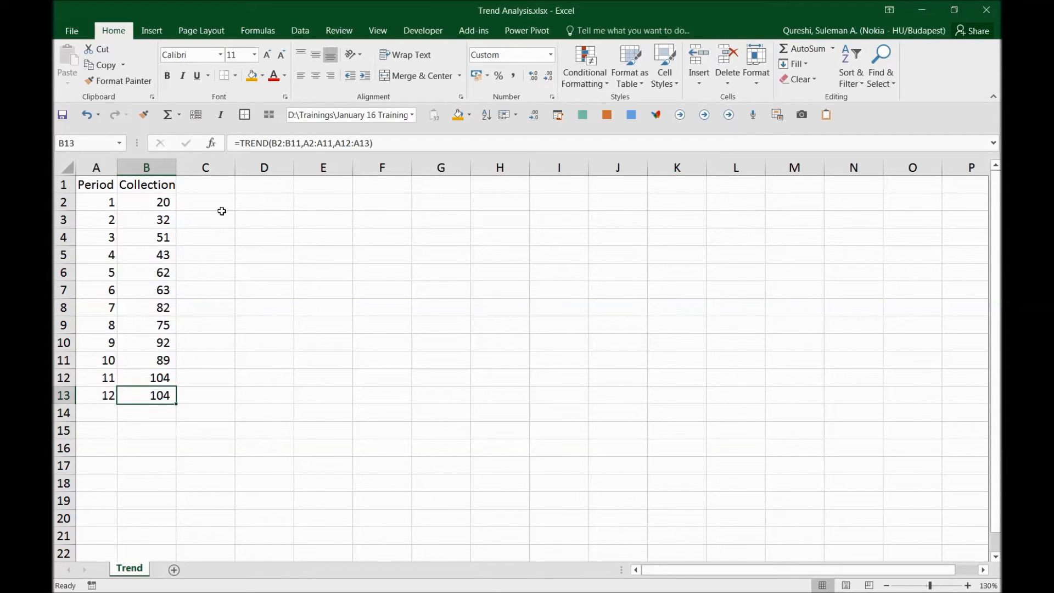
# - Correct the period 12 forecast formula in B13 to =TREND(B2:B12,A2:A12,A13)
pyautogui.click(286, 143)
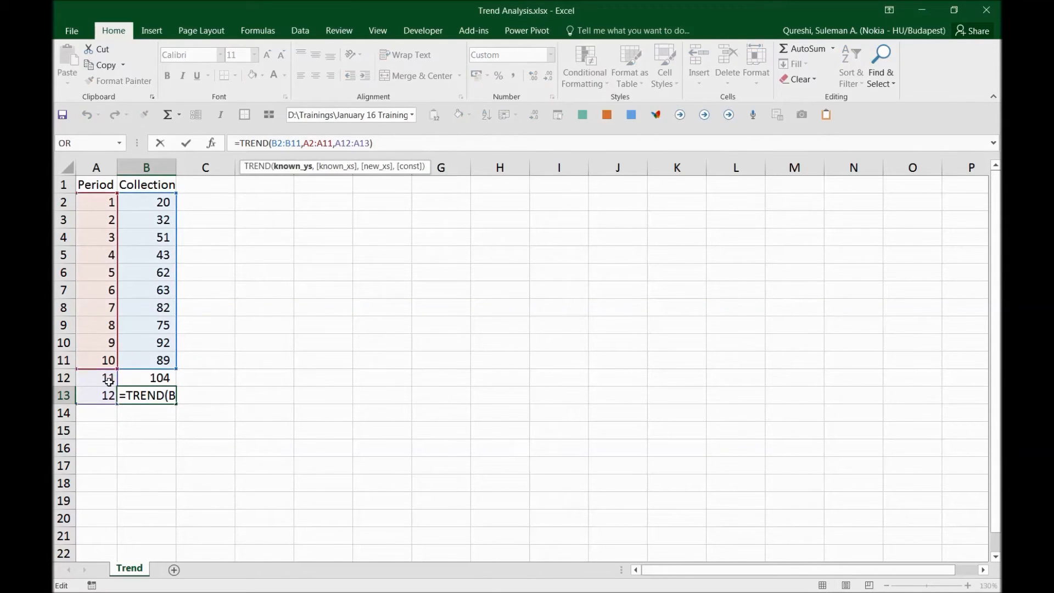
pyautogui.click(352, 144)
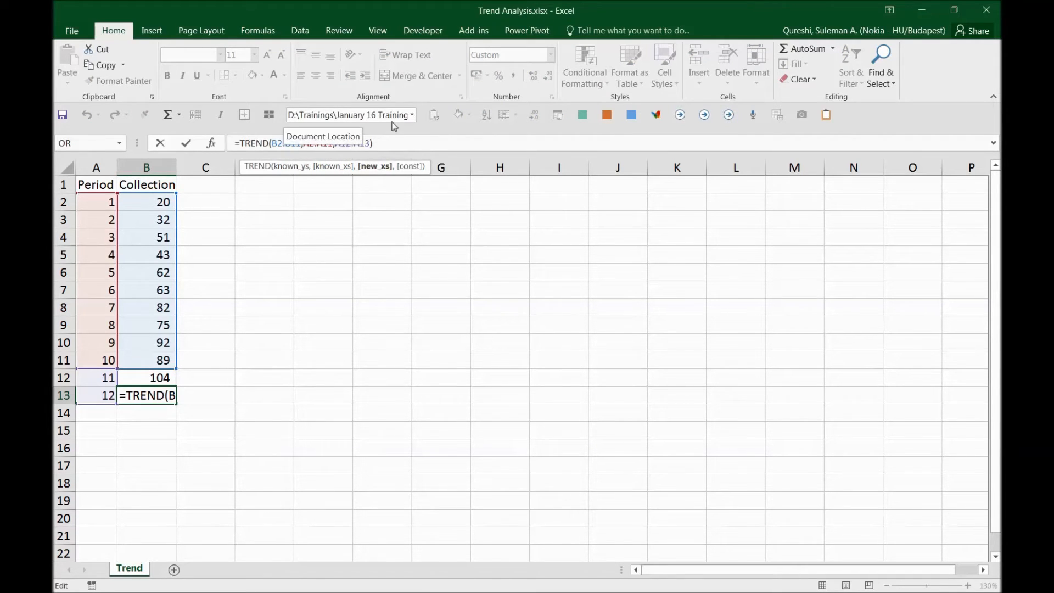
pyautogui.press('BackSpace')
pyautogui.press('BackSpace')
pyautogui.press('BackSpace')
pyautogui.press('BackSpace')
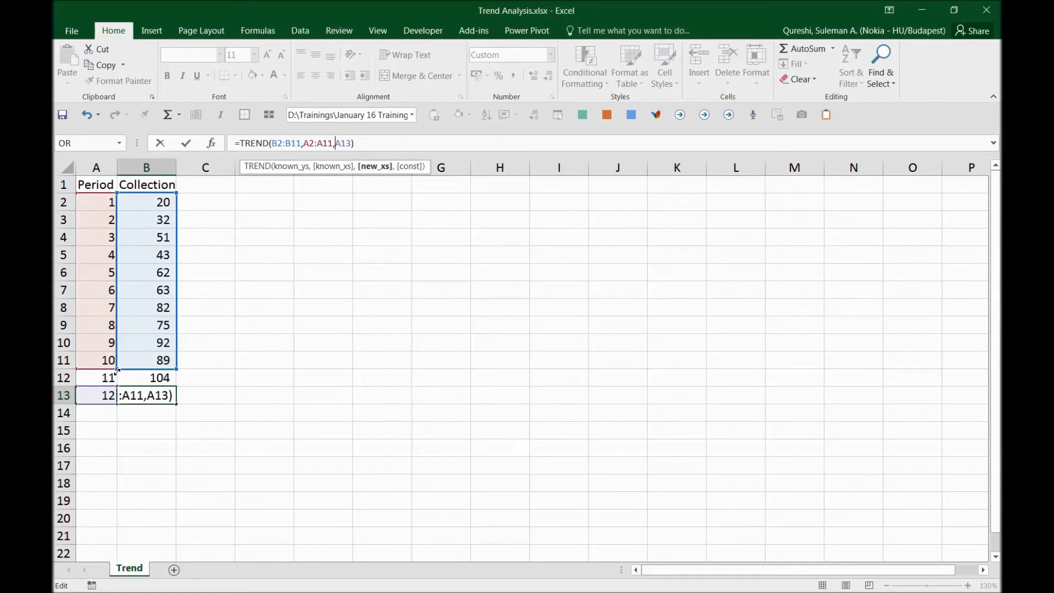
pyautogui.moveTo(117, 371); pyautogui.dragTo(116, 377)
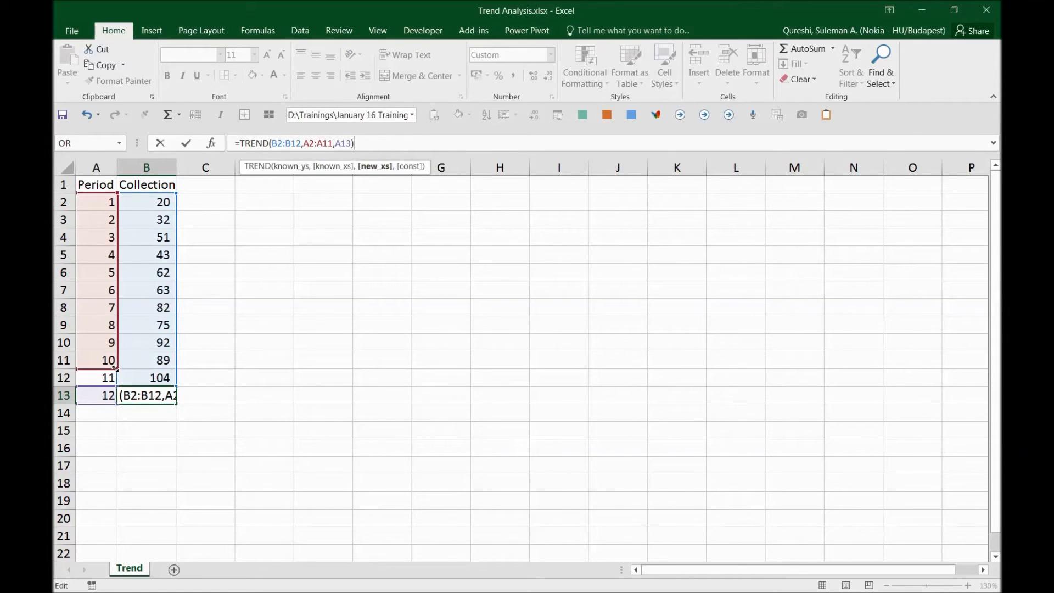
pyautogui.moveTo(117, 369); pyautogui.dragTo(113, 381)
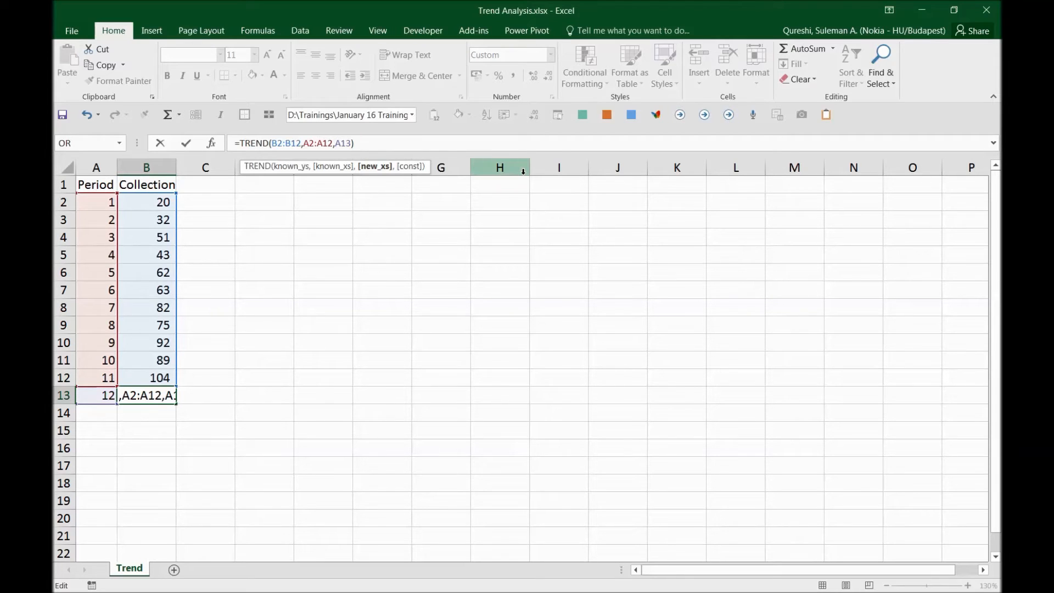
pyautogui.press('Return')
pyautogui.press('Up')
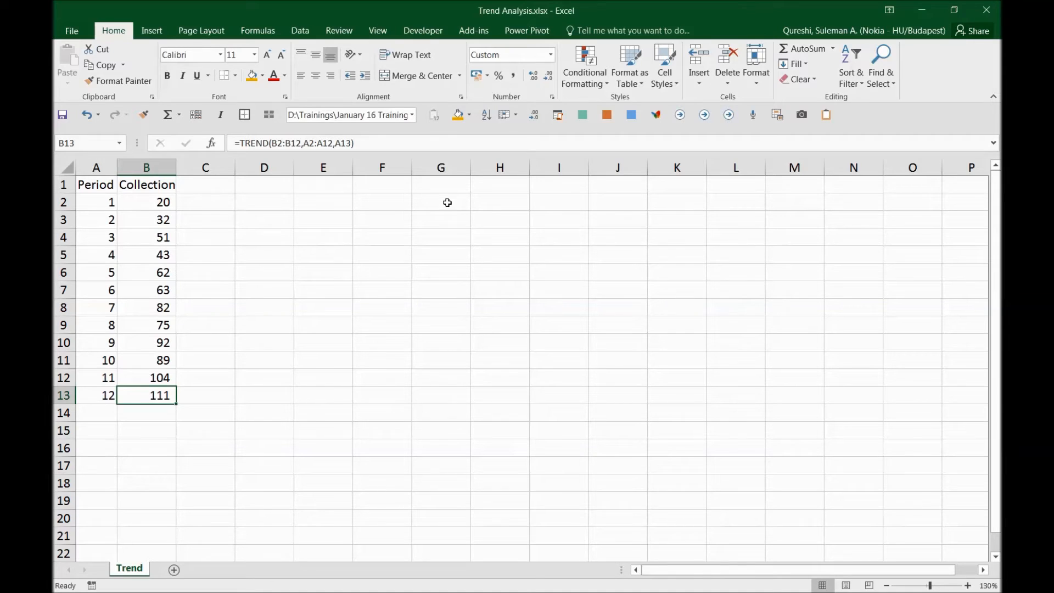
# - Review the two forecasts in B12:B13 and close the Trend Analysis workbook without saving it
pyautogui.click(155, 376)
pyautogui.moveTo(176, 387); pyautogui.dragTo(170, 401)
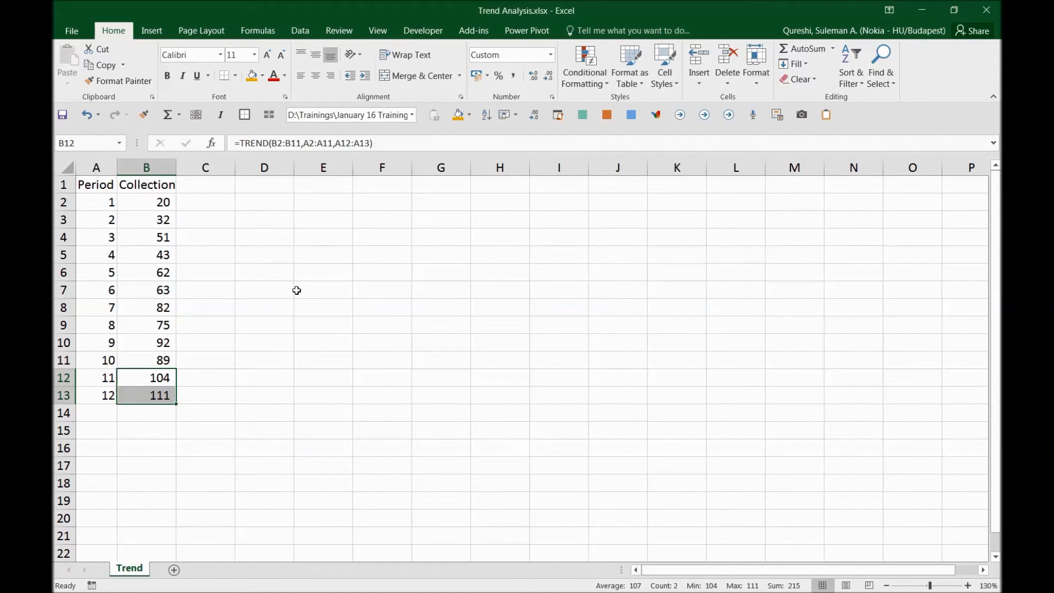
pyautogui.click(987, 9)
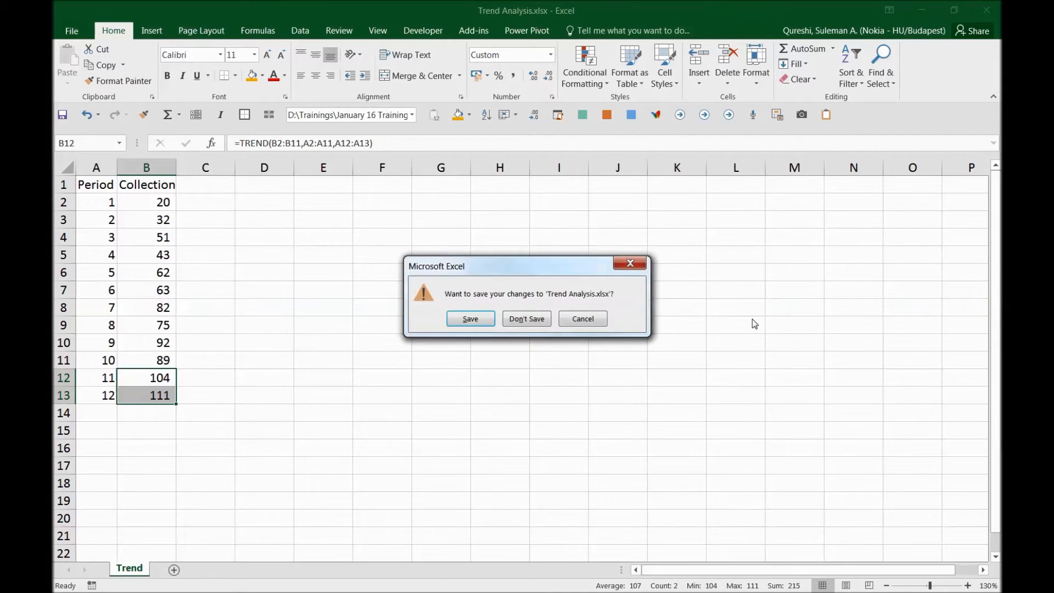
pyautogui.click(537, 317)
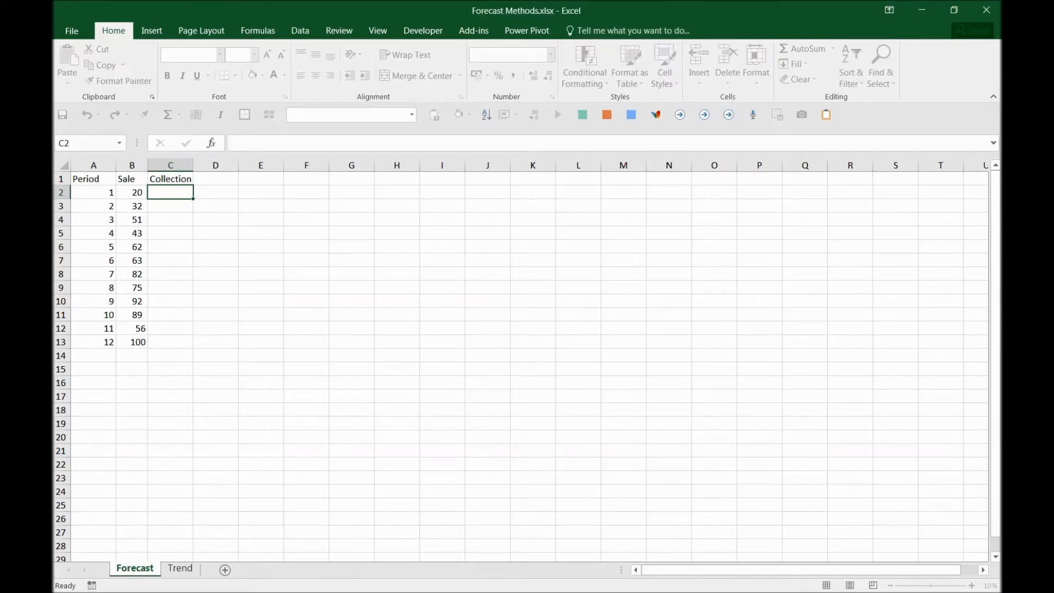
pyautogui.click(261, 260)
pyautogui.keyDown('ctrl'); pyautogui.scroll(3, 149, 245); pyautogui.keyUp('ctrl')
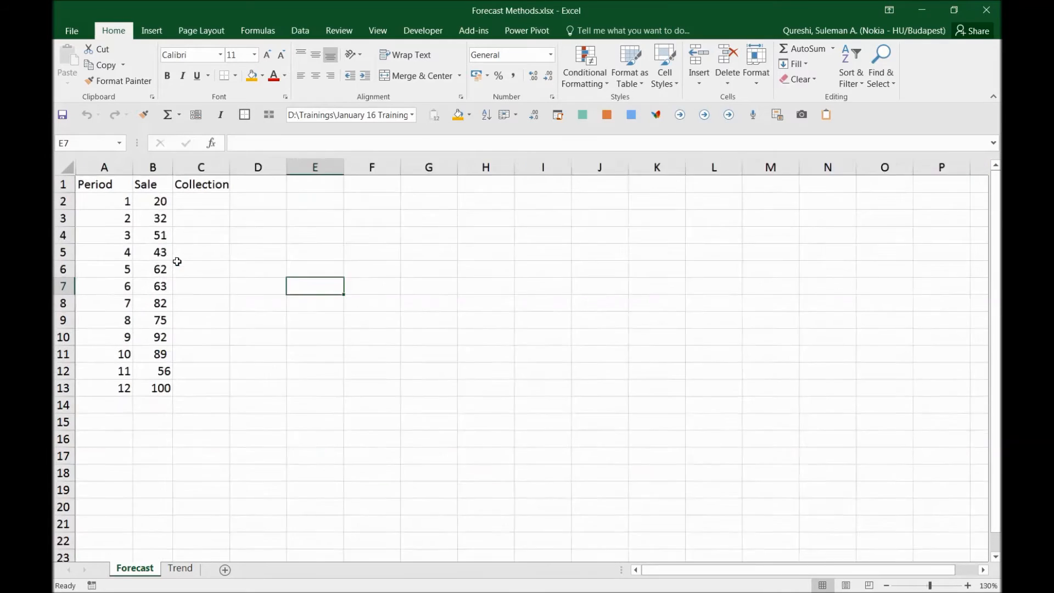
# - Examine the Period, Sale and Collection columns on the Forecast sheet
pyautogui.click(221, 225)
pyautogui.moveTo(159, 215); pyautogui.dragTo(140, 392)
pyautogui.click(205, 388)
pyautogui.click(221, 289)
pyautogui.click(224, 241)
pyautogui.click(269, 193)
pyautogui.click(217, 219)
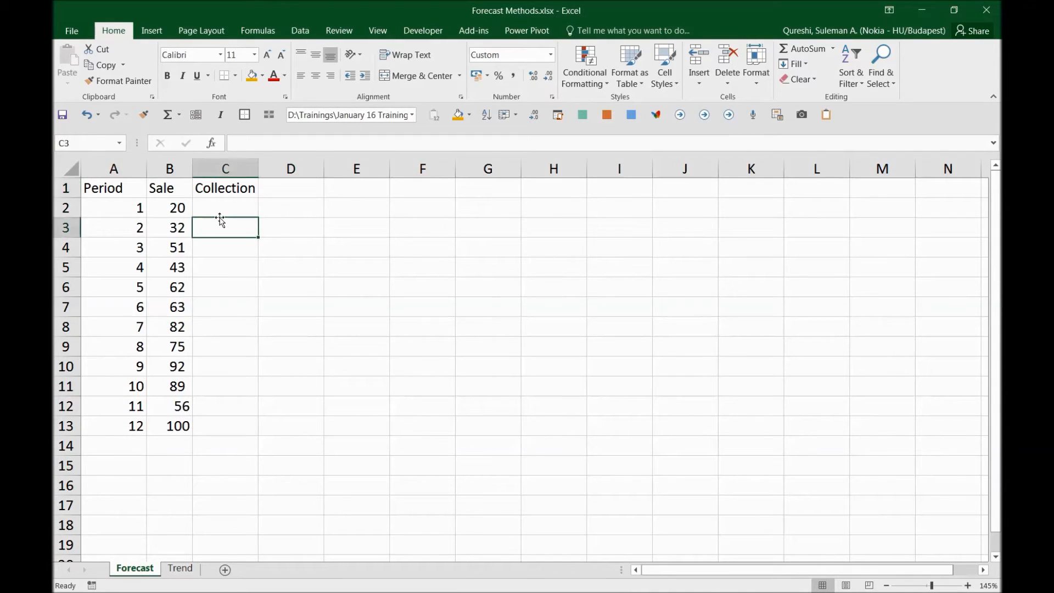
pyautogui.click(233, 195)
pyautogui.moveTo(132, 190); pyautogui.dragTo(222, 195)
pyautogui.click(223, 222)
pyautogui.click(230, 199)
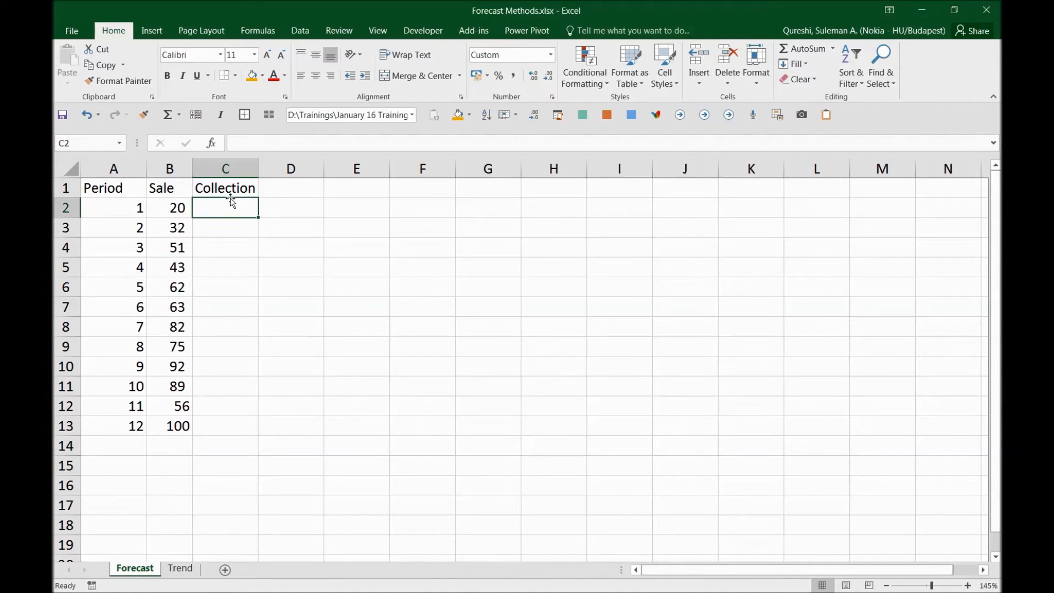
pyautogui.click(188, 209)
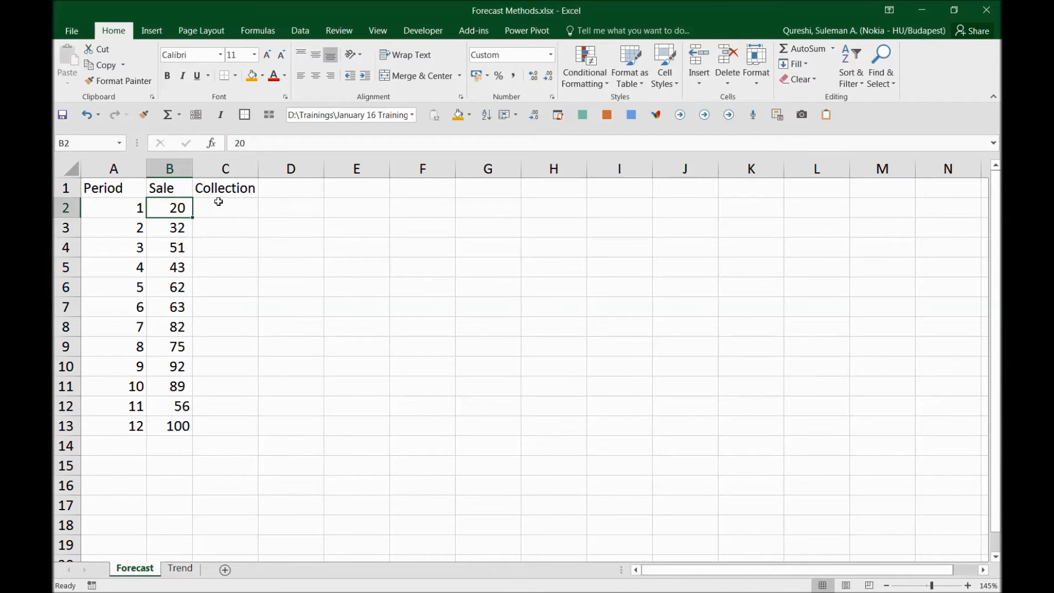
# - Calculate the period 1 collection in C2 as 90% of the sale with =B2*90%
pyautogui.click(219, 202)
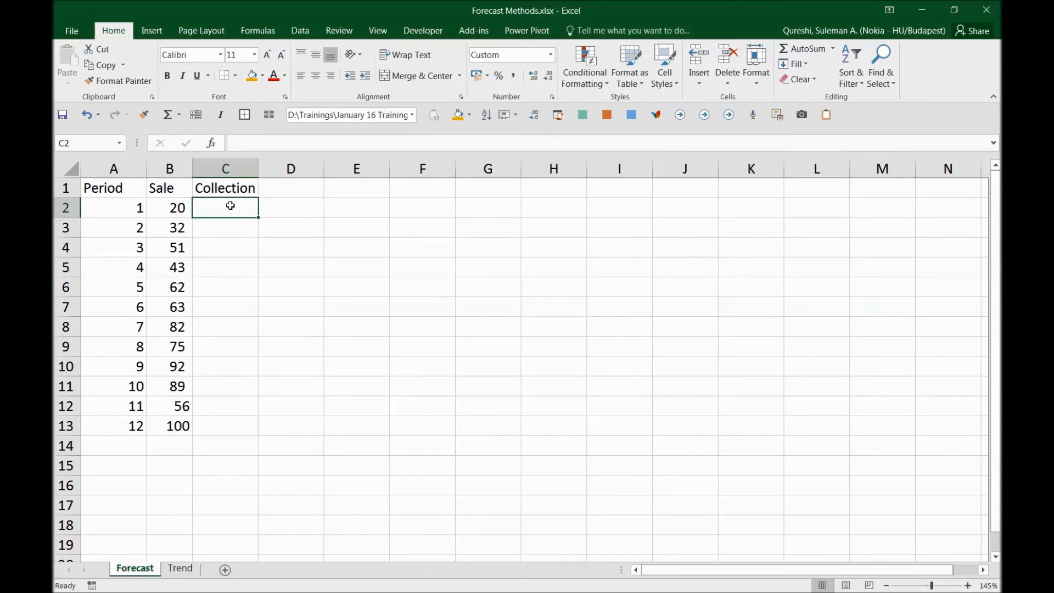
pyautogui.write('=')
pyautogui.press('Left')
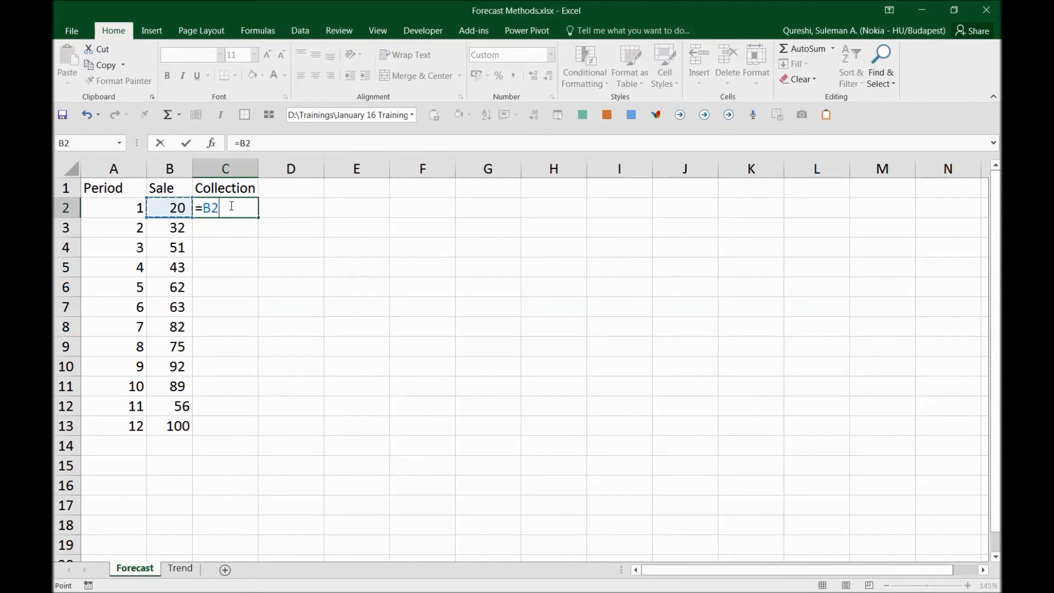
pyautogui.write('*90%')
pyautogui.press('Return')
pyautogui.press('Left')
pyautogui.click(230, 206)
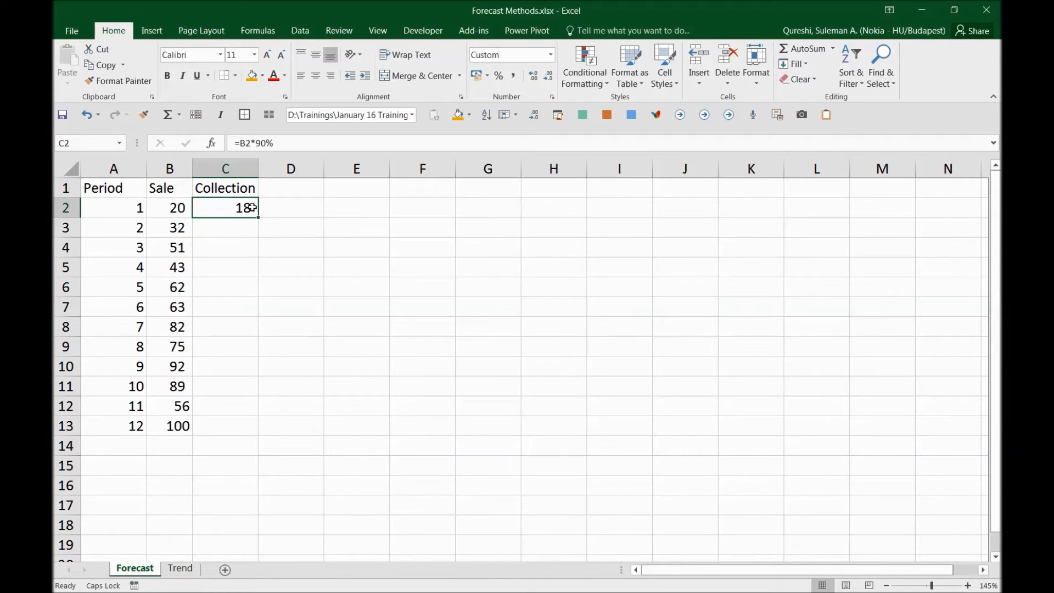
pyautogui.click(253, 220)
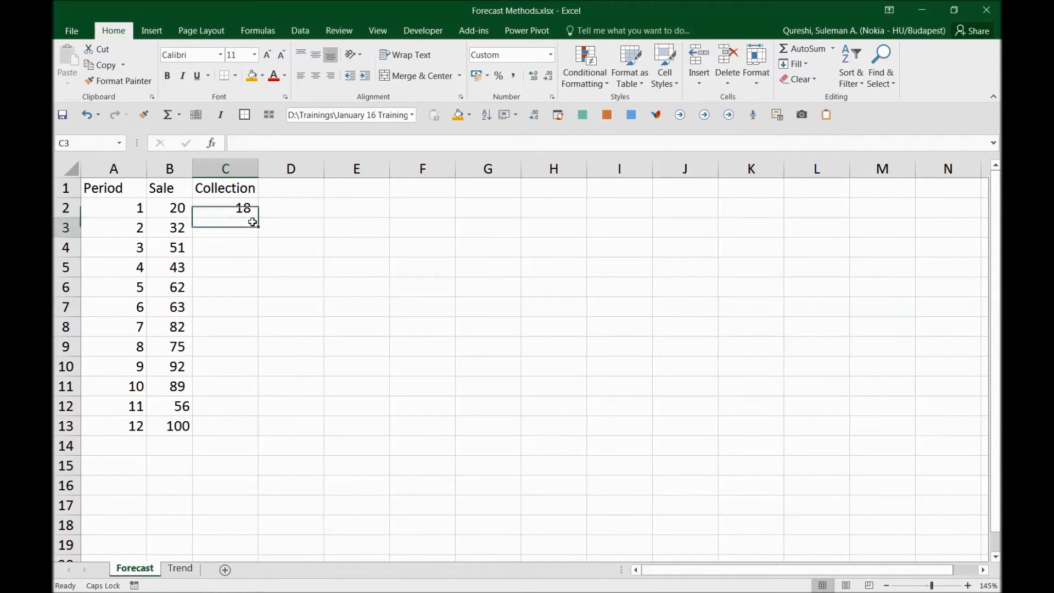
pyautogui.click(190, 210)
pyautogui.moveTo(190, 210); pyautogui.dragTo(210, 214)
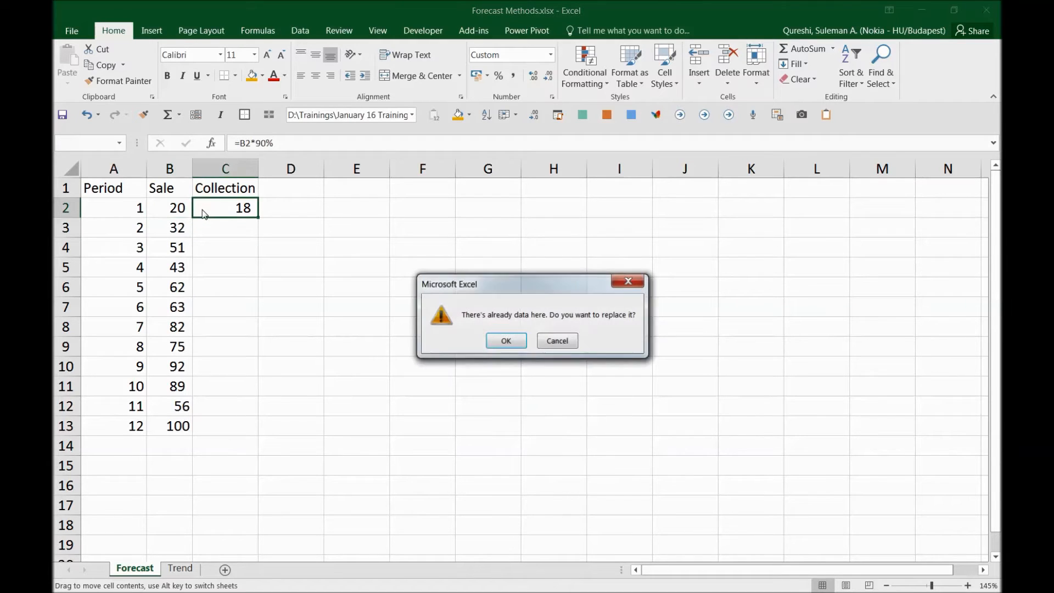
pyautogui.click(556, 339)
pyautogui.click(224, 208)
pyautogui.click(183, 206)
pyautogui.click(173, 229)
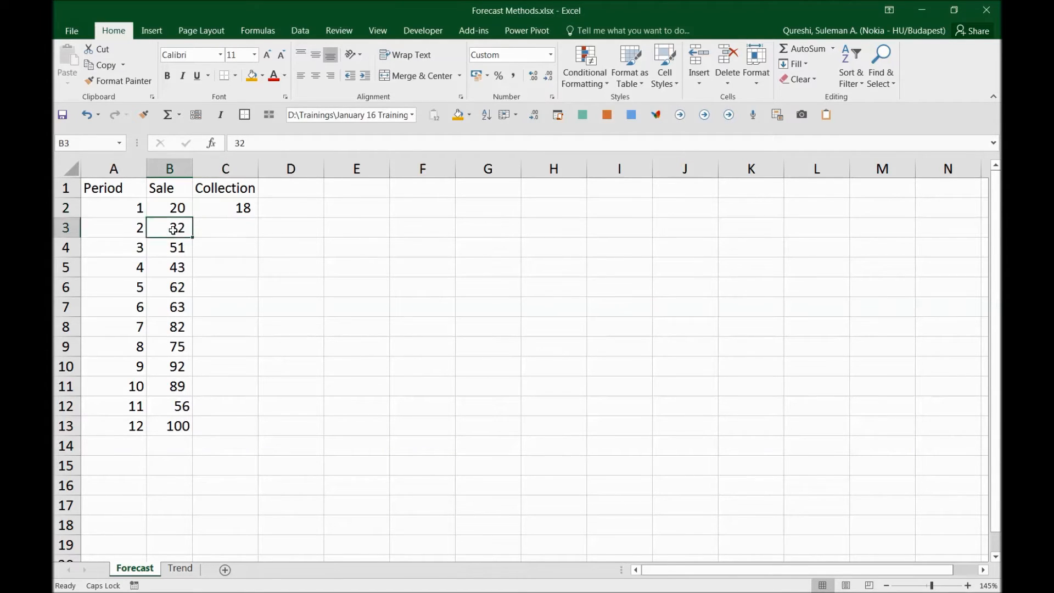
# - Begin the period 2 collection formula in C3 with 90% of that period's sale, =(B3*90%
pyautogui.click(236, 233)
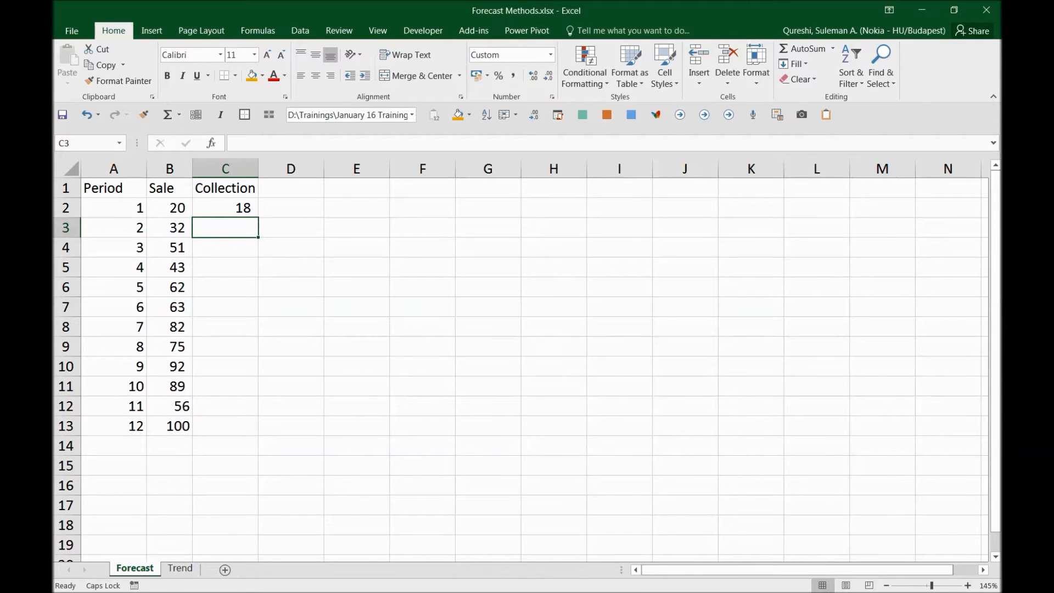
pyautogui.click(221, 230)
pyautogui.write('=')
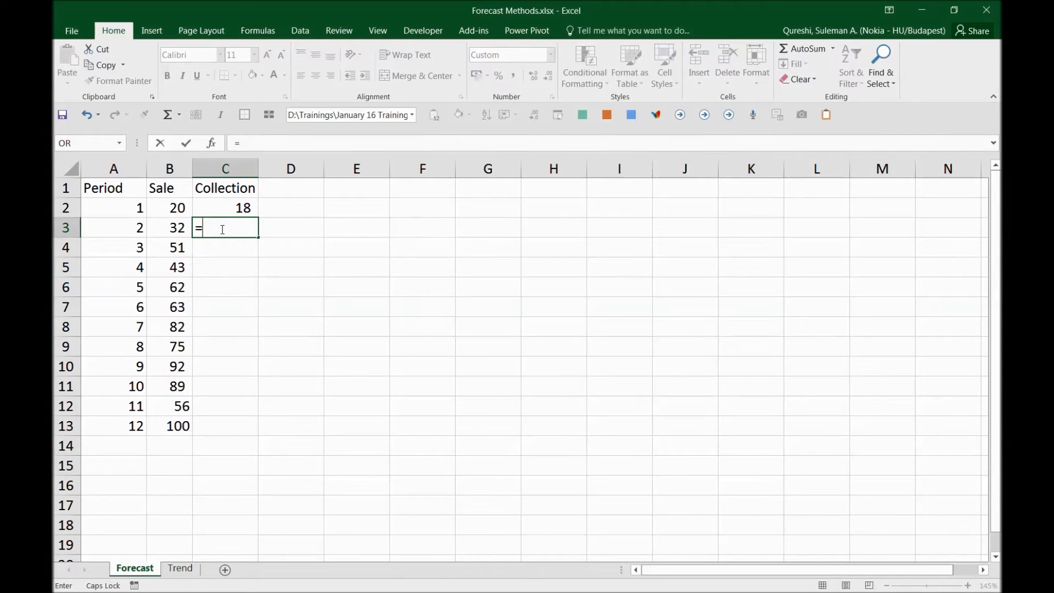
pyautogui.write('(')
pyautogui.press('Left')
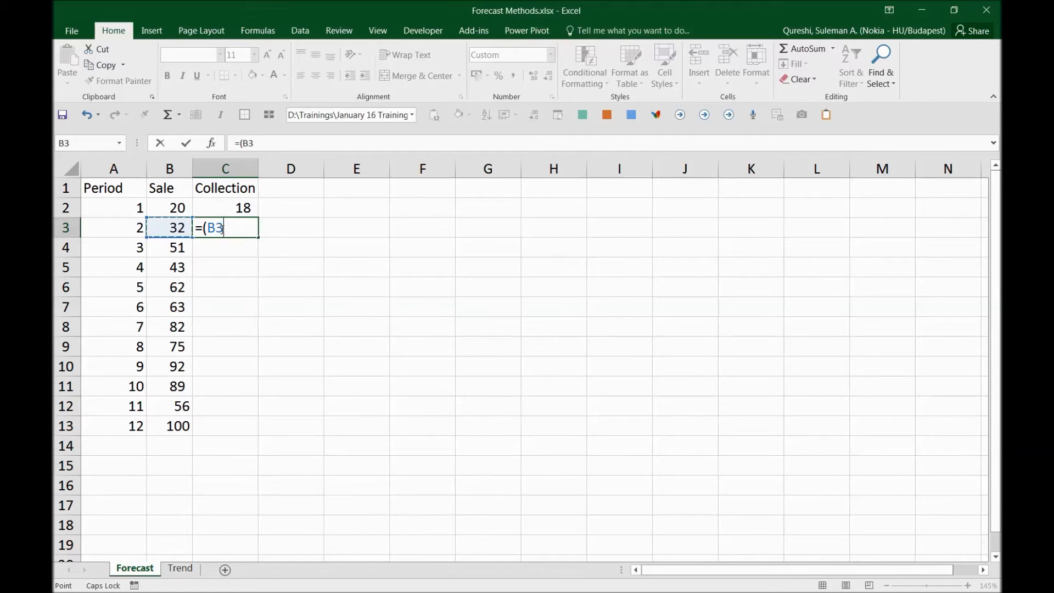
pyautogui.write('*90%')
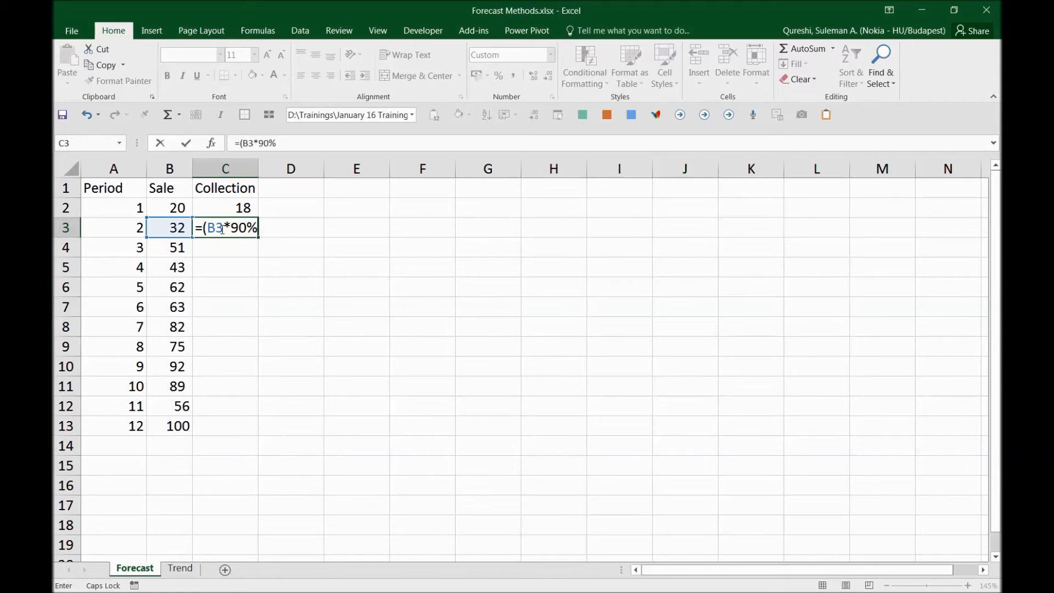
# - Complete the C3 formula as =(B3*90%)+(B2-C2) to add the previous period's uncollected balance, and fill it down to C11
pyautogui.write(')+(')
pyautogui.click(176, 209)
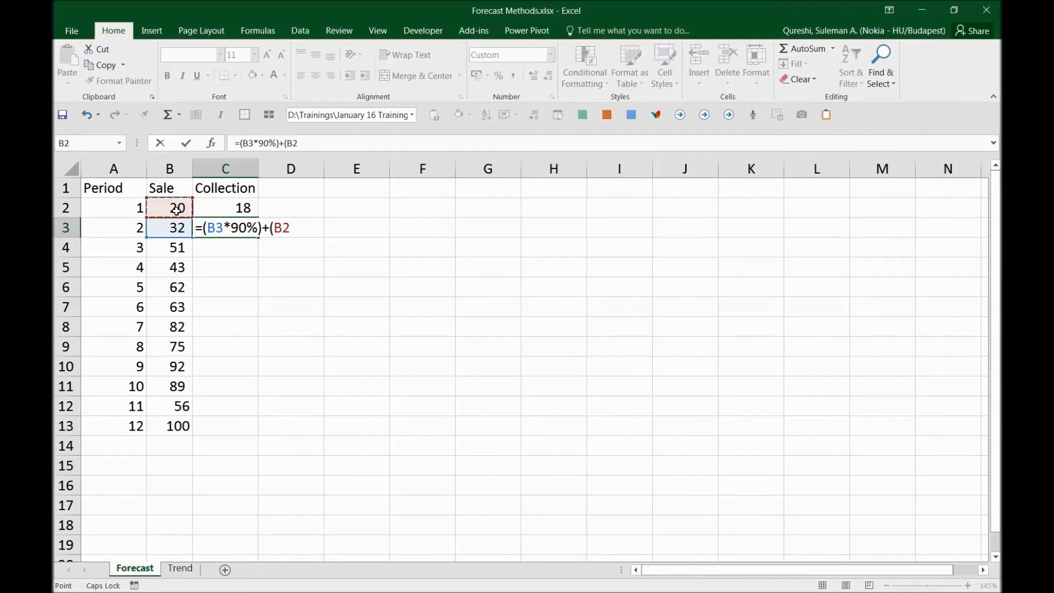
pyautogui.write('0')
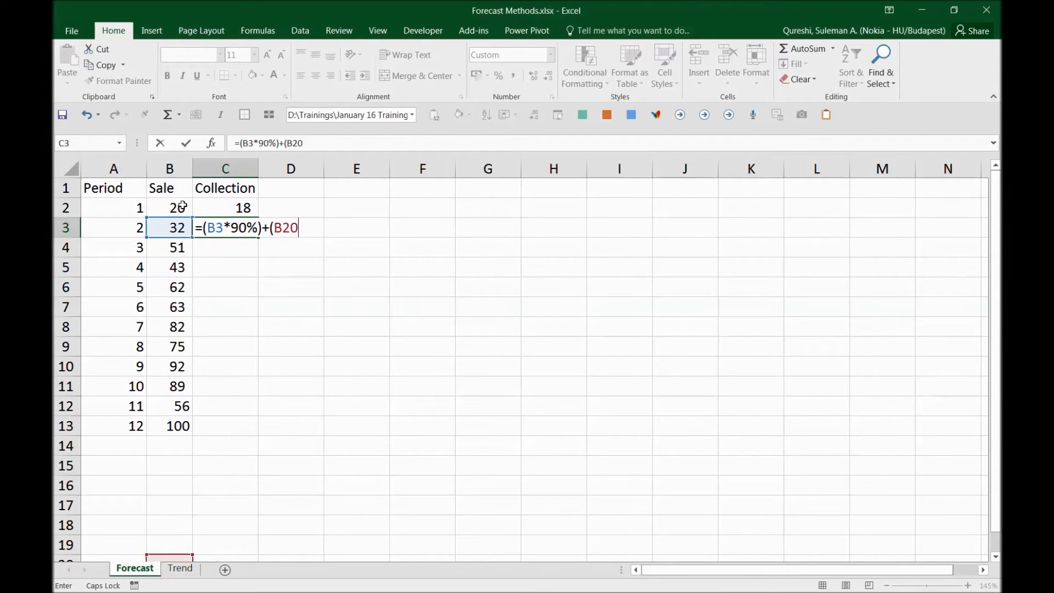
pyautogui.click(350, 141)
pyautogui.write('-')
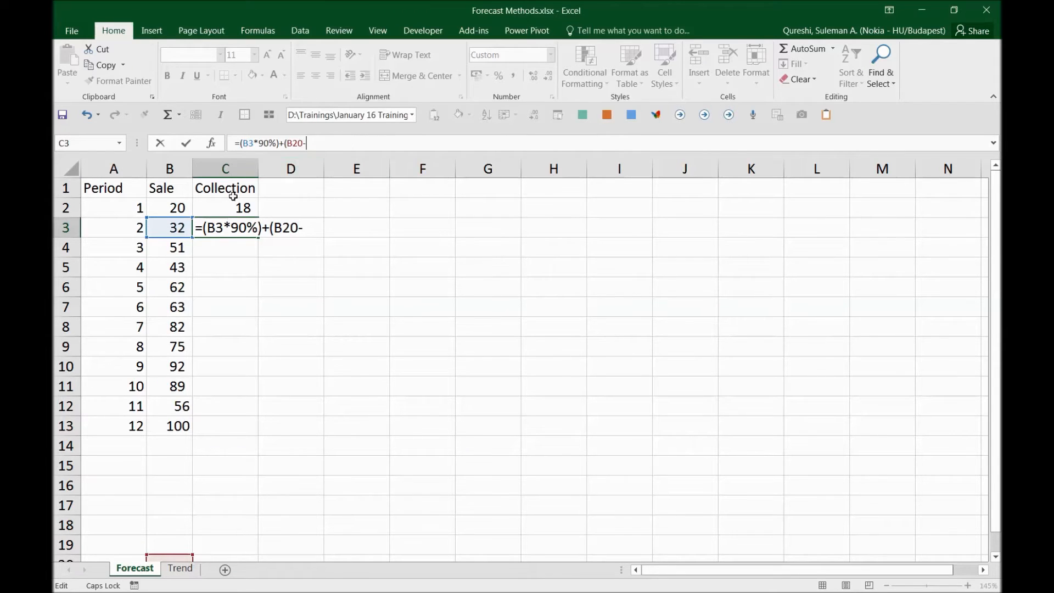
pyautogui.click(240, 205)
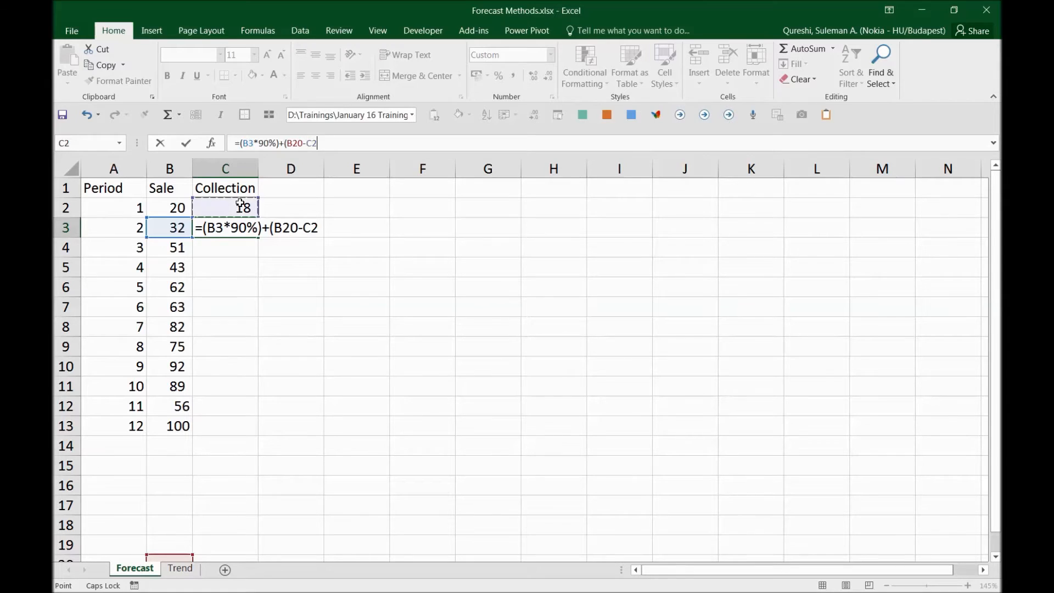
pyautogui.click(298, 141)
pyautogui.press('BackSpace')
pyautogui.write(')')
pyautogui.hotkey('ctrl', 'Return')
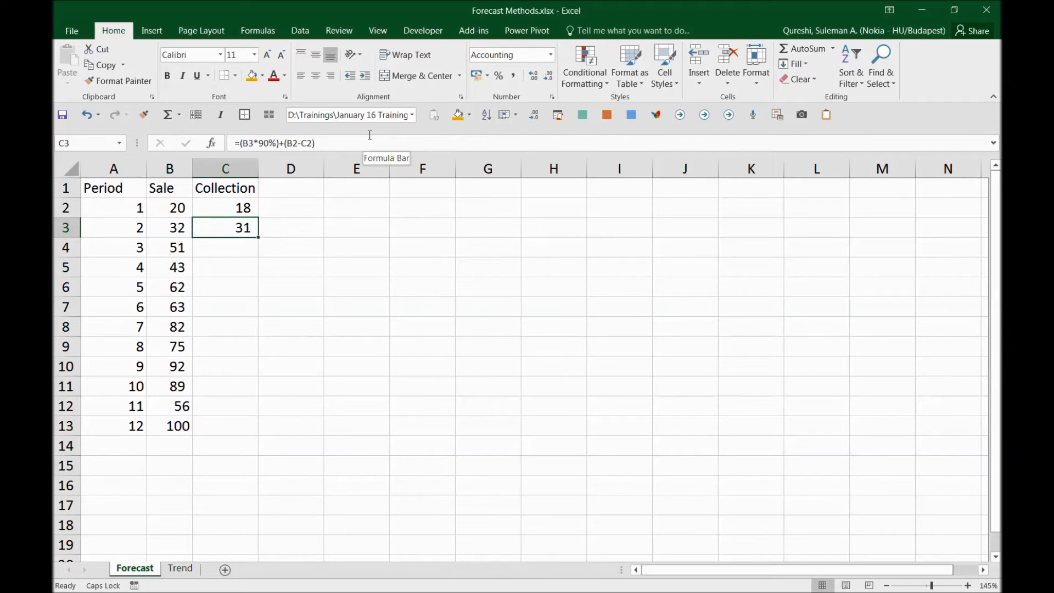
pyautogui.moveTo(258, 237); pyautogui.dragTo(242, 401)
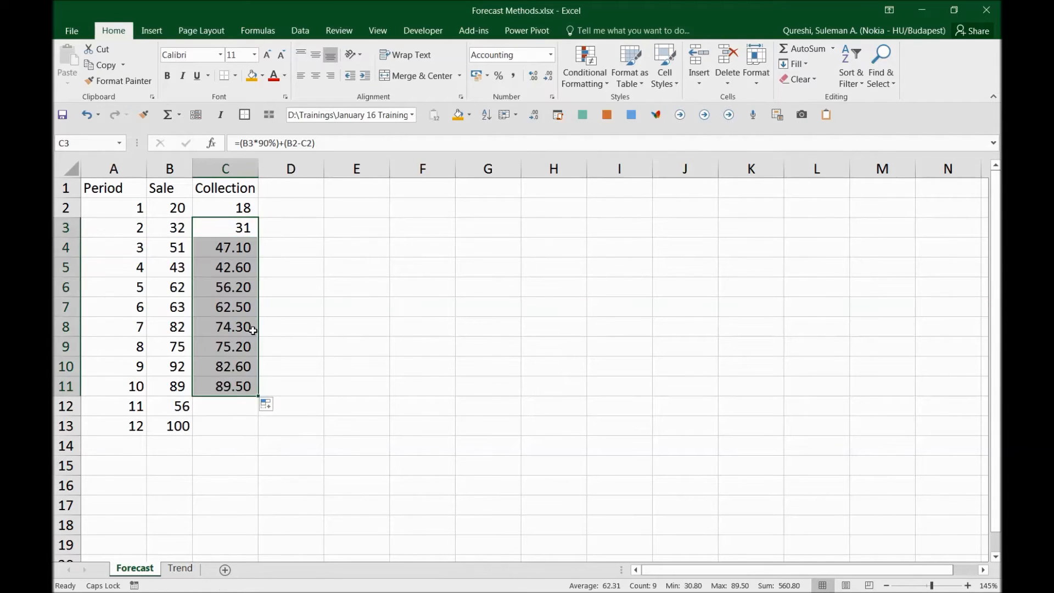
# - Check the filled collection formulas in C4:C11 and compare the collections with the sales in column B
pyautogui.click(234, 246)
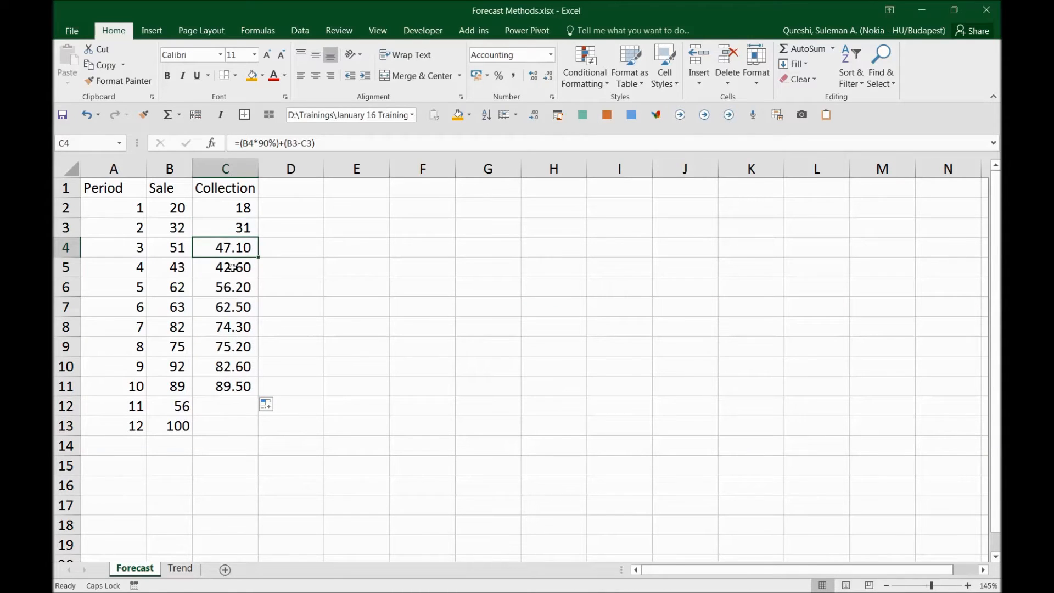
pyautogui.click(233, 267)
pyautogui.click(235, 286)
pyautogui.click(238, 307)
pyautogui.click(239, 327)
pyautogui.click(241, 347)
pyautogui.click(241, 366)
pyautogui.click(238, 385)
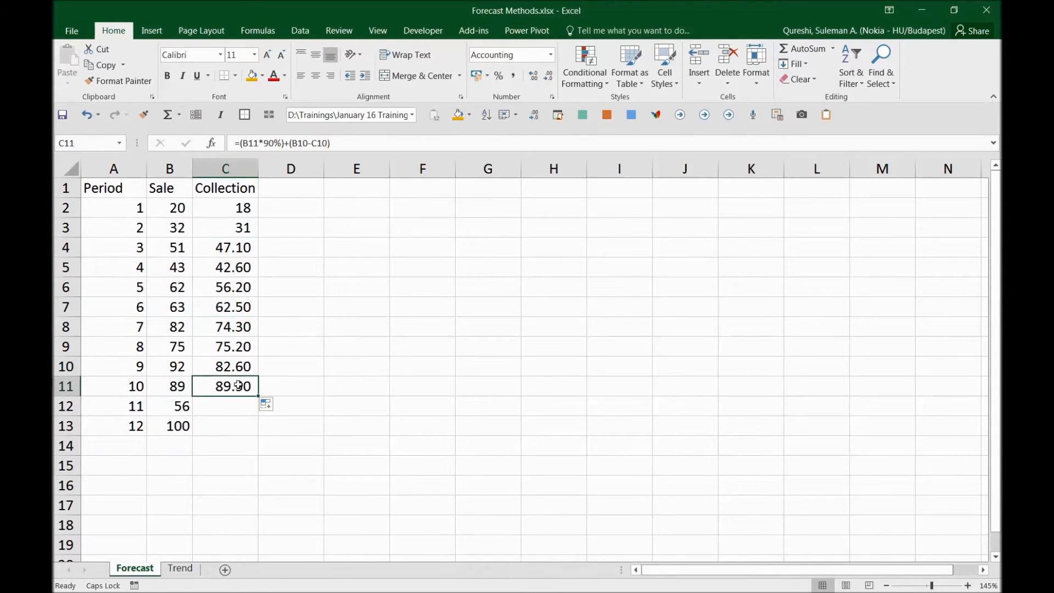
pyautogui.moveTo(242, 248); pyautogui.dragTo(242, 346)
pyautogui.moveTo(166, 250); pyautogui.dragTo(167, 344)
pyautogui.click(229, 327)
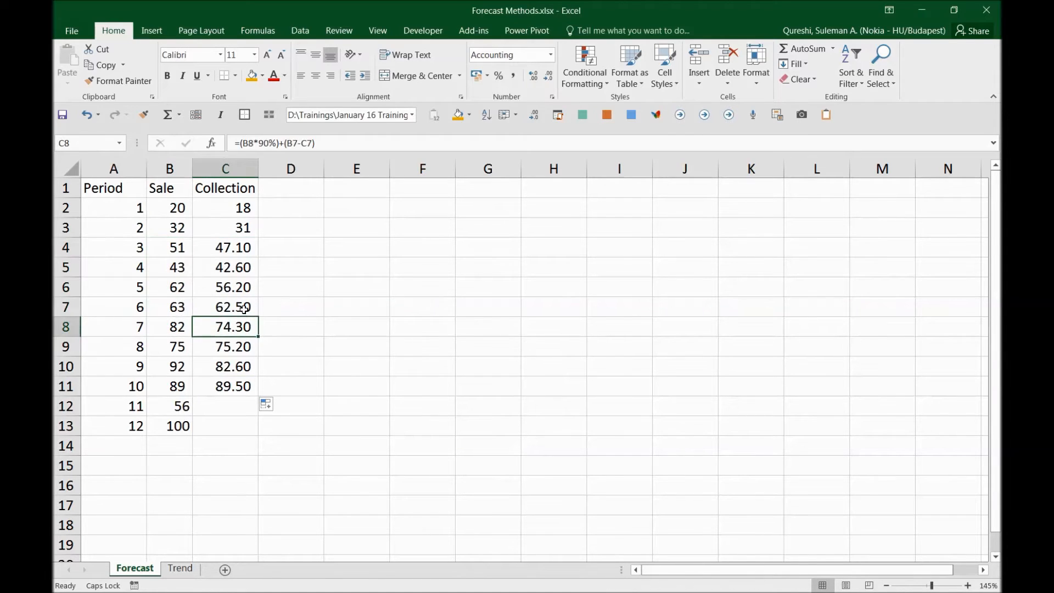
pyautogui.click(244, 309)
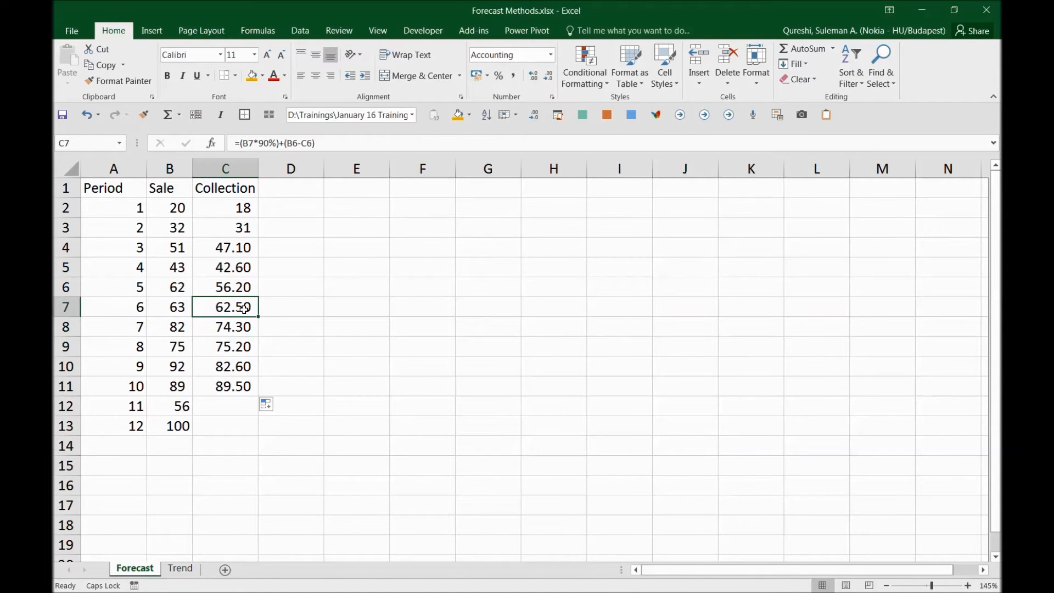
# - Forecast the period 11 collection in C12 with =FORECAST(A12,B2:B11,A2:A11)
pyautogui.click(243, 410)
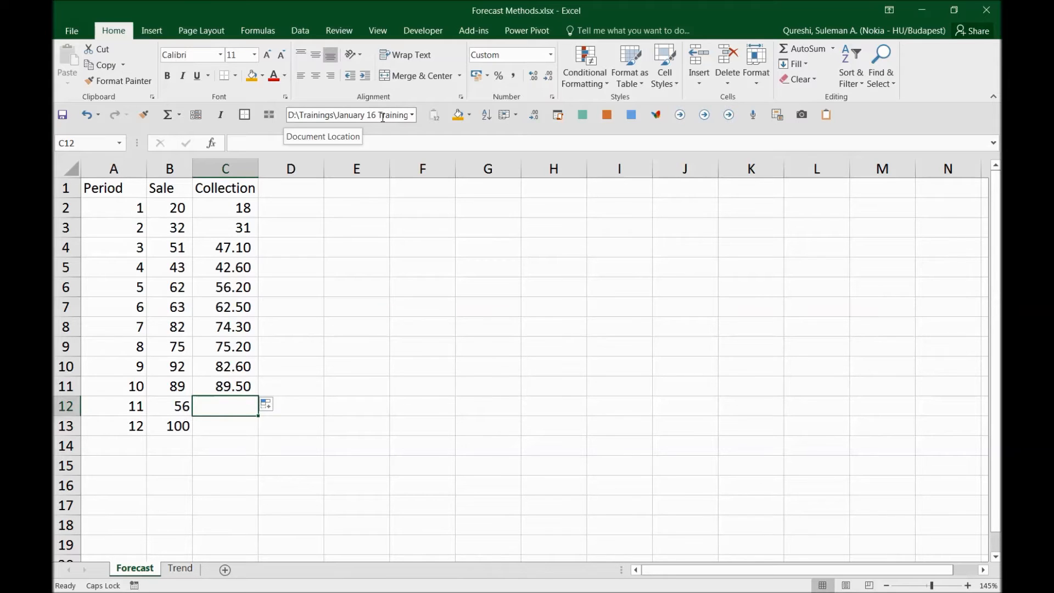
pyautogui.write('=')
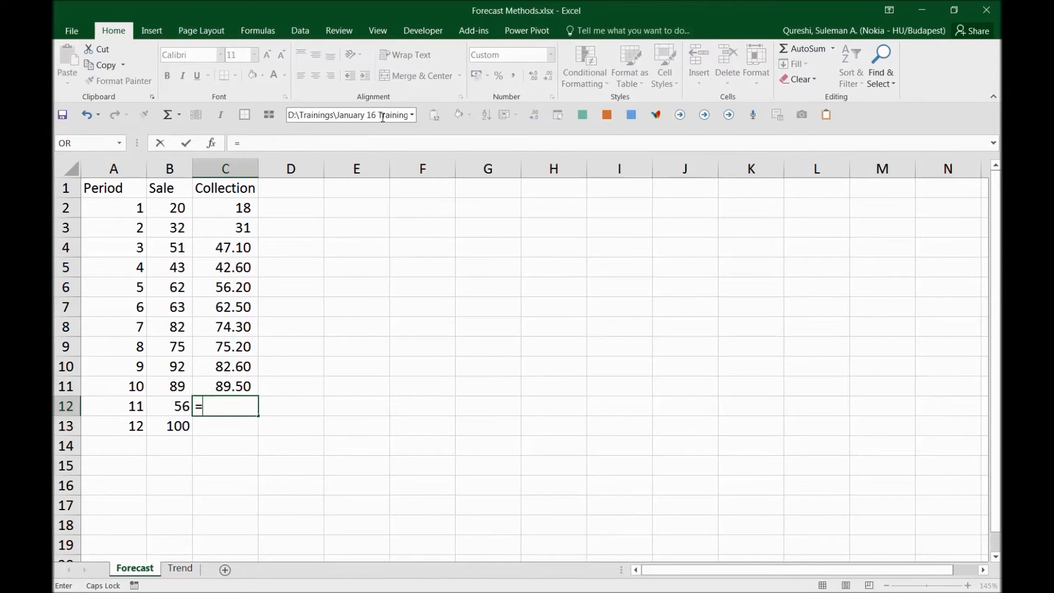
pyautogui.write('FORECAST')
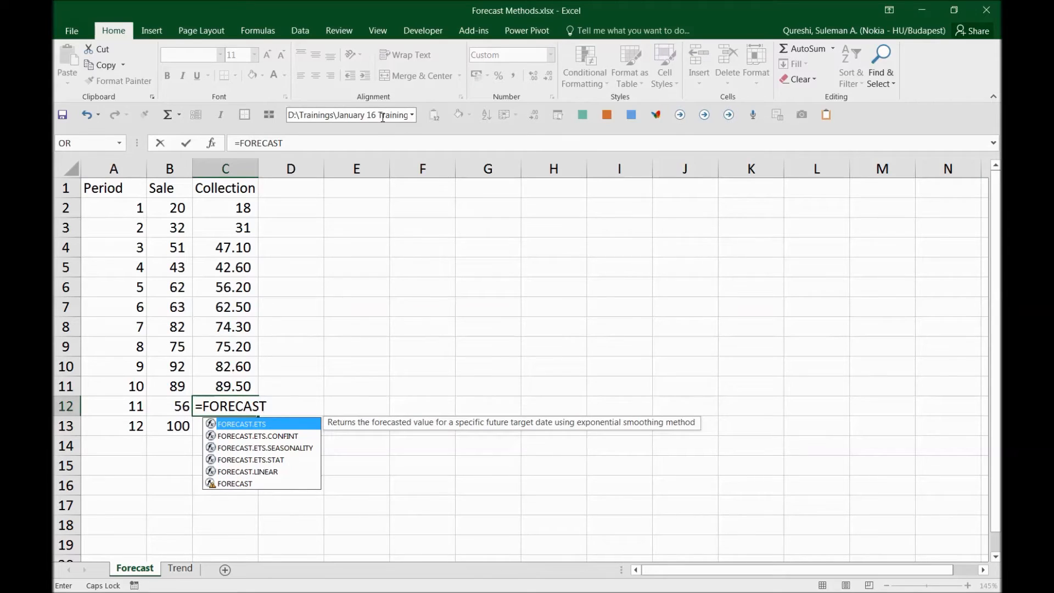
pyautogui.write('(')
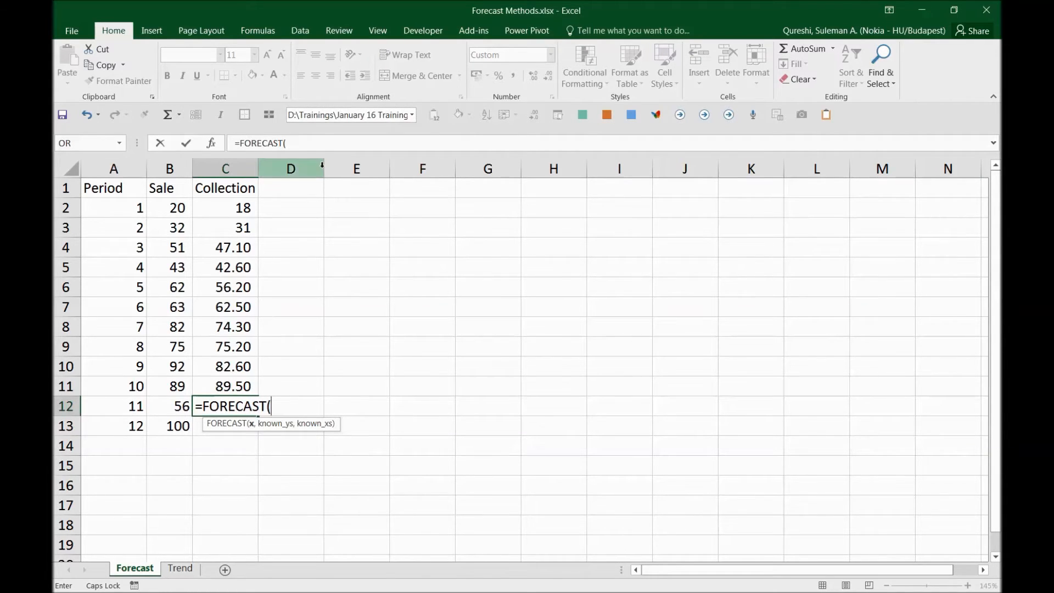
pyautogui.click(140, 404)
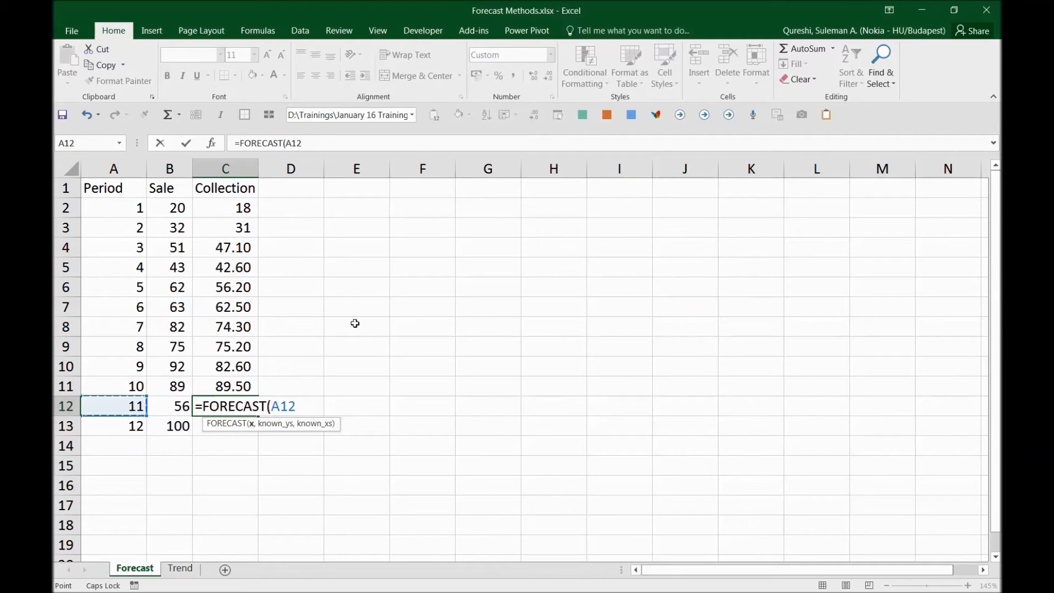
pyautogui.write(',')
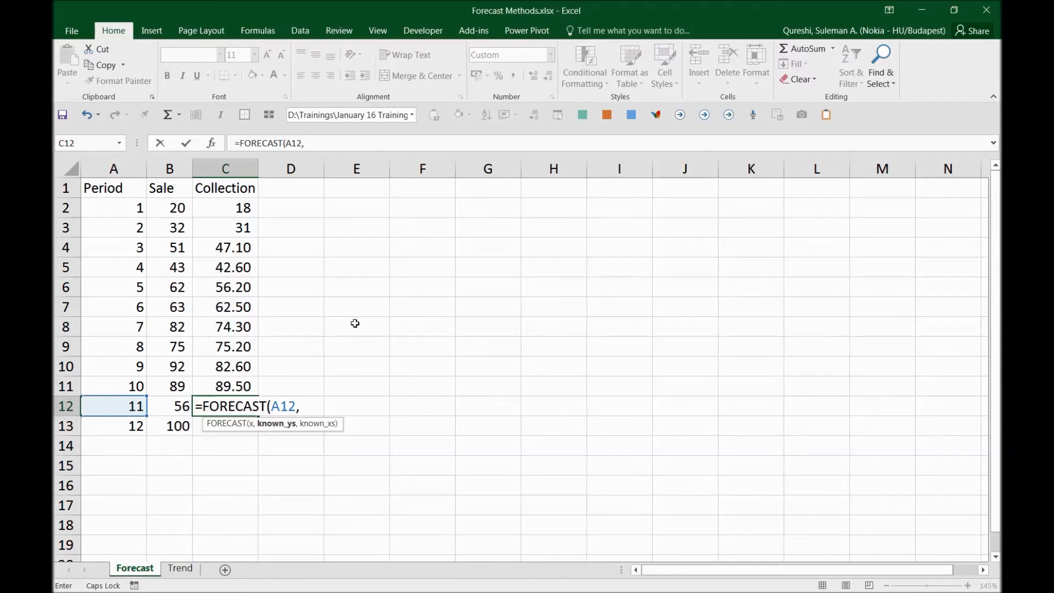
pyautogui.moveTo(176, 211); pyautogui.dragTo(161, 383)
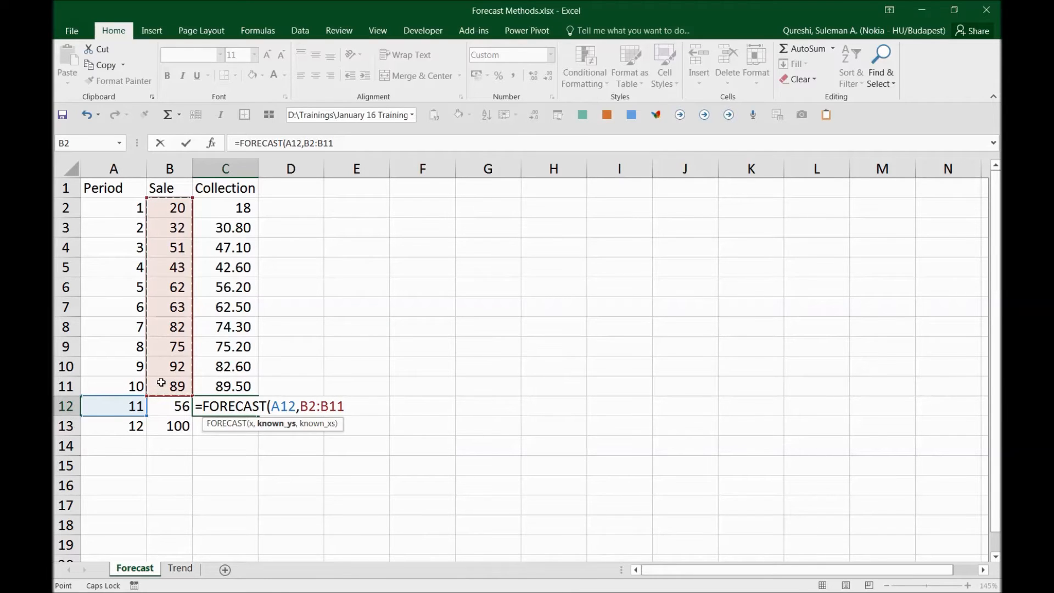
pyautogui.write(',')
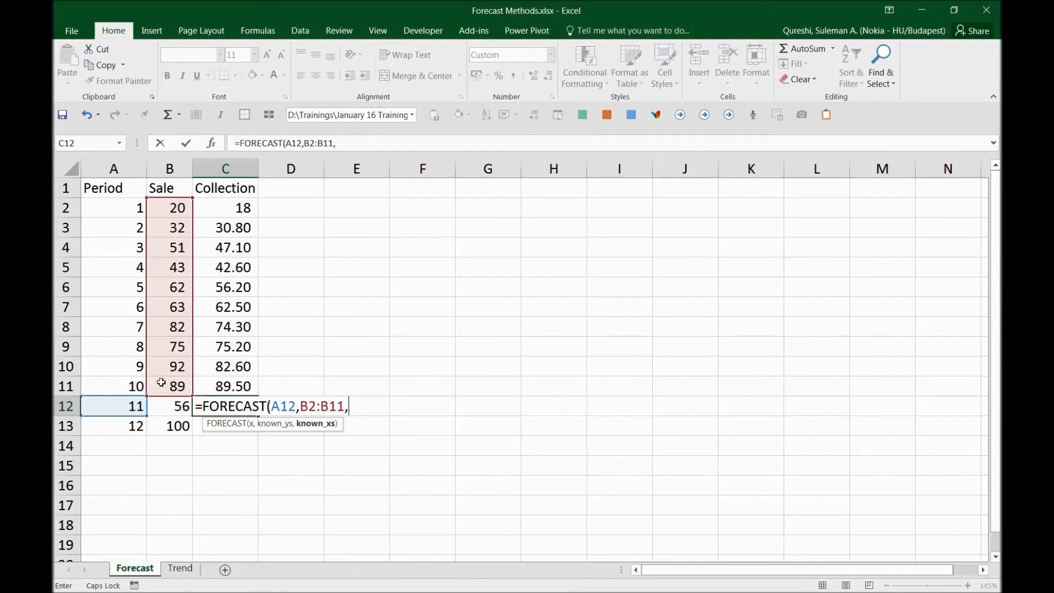
pyautogui.moveTo(135, 211); pyautogui.dragTo(128, 388)
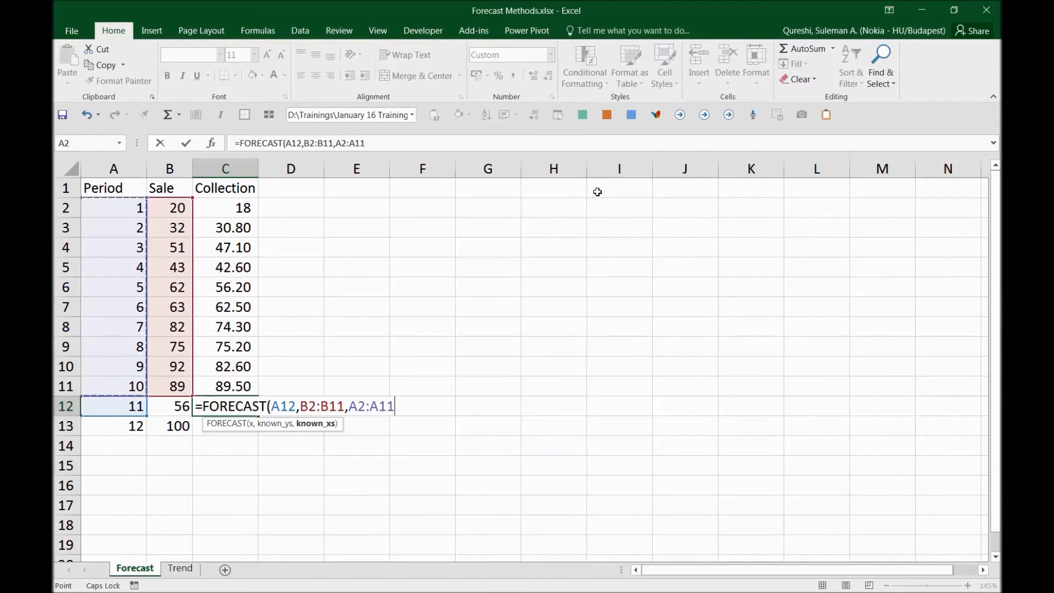
pyautogui.press('Return')
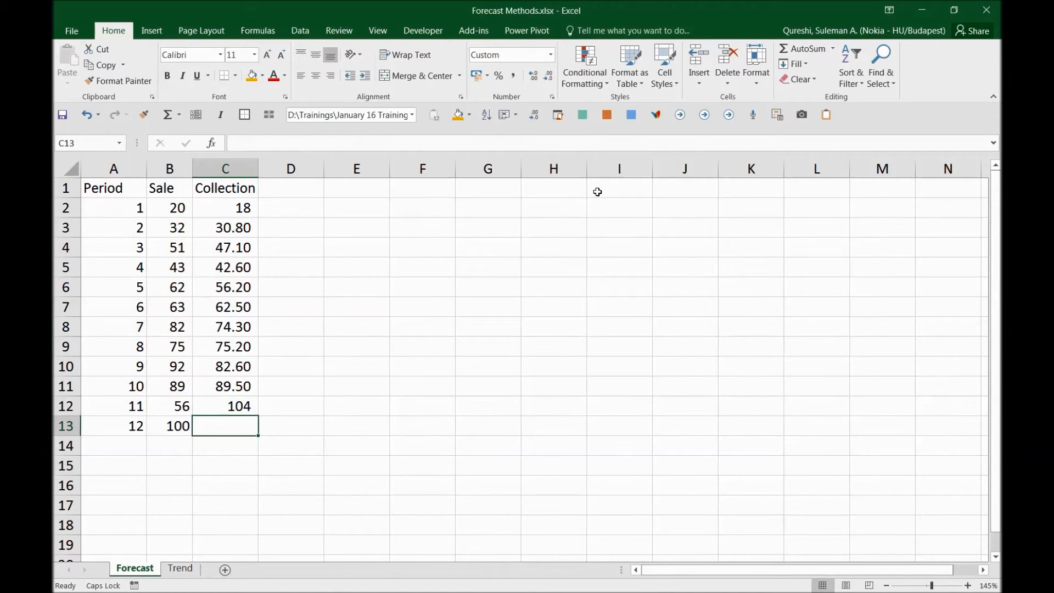
# - Copy the FORECAST formula from C12 to C13 for period 12
pyautogui.press('Up')
pyautogui.hotkey('ctrl', 'c')
pyautogui.press('Down')
pyautogui.hotkey('ctrl', 'v')
pyautogui.press('Escape')
# - Correct the C13 formula's known ranges to cover periods 1 to 11, giving =FORECAST(A13,B2:B12,A2:A12)
pyautogui.press('F2')
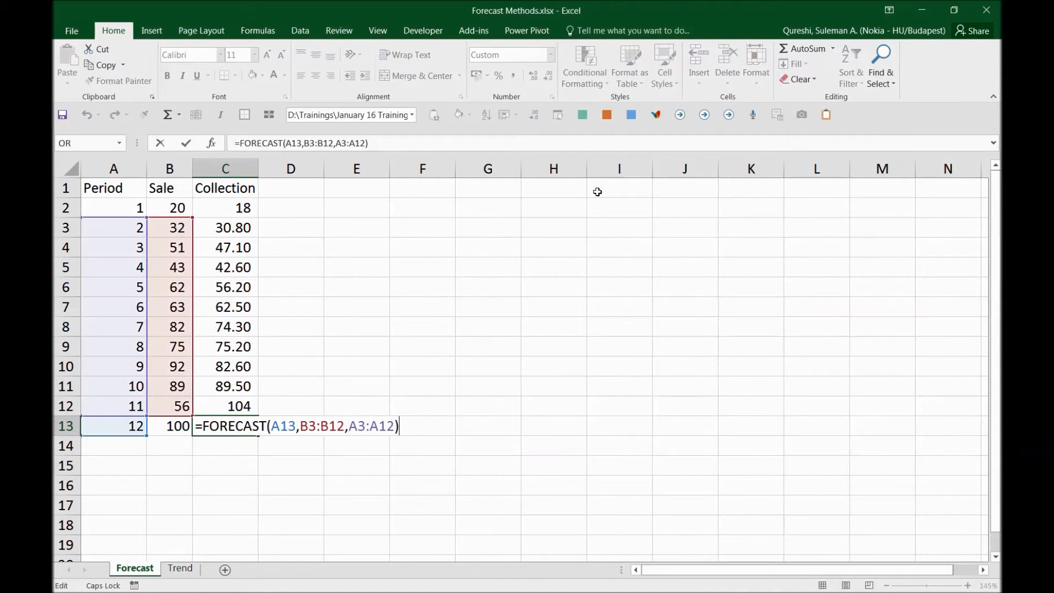
pyautogui.moveTo(198, 268); pyautogui.dragTo(176, 271)
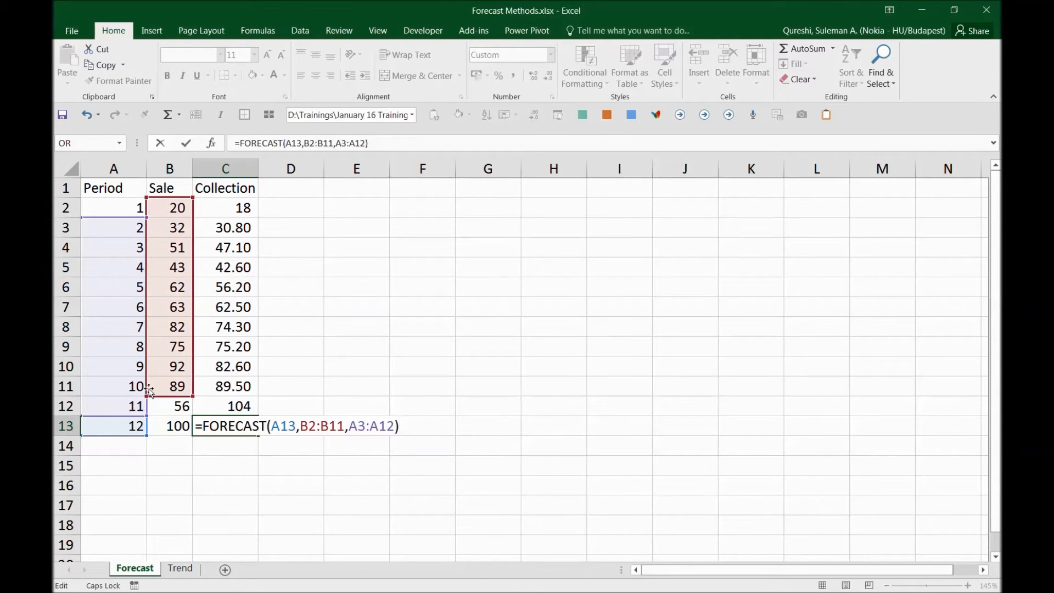
pyautogui.moveTo(147, 409)
pyautogui.mouseDown()
pyautogui.moveTo(148, 397)
pyautogui.moveTo(148, 407)
pyautogui.mouseUp()
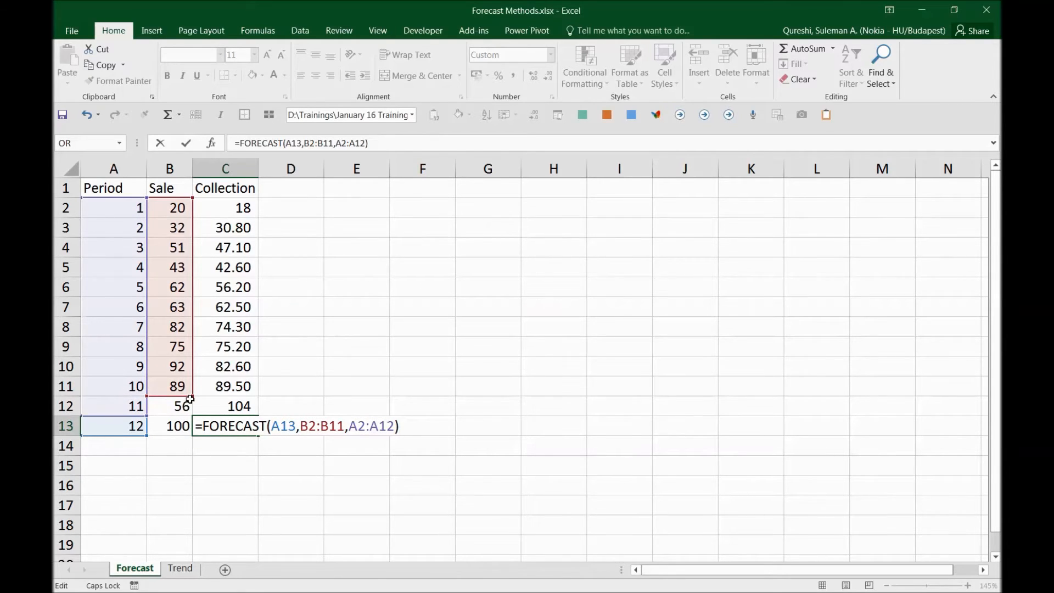
pyautogui.moveTo(192, 400); pyautogui.dragTo(192, 417)
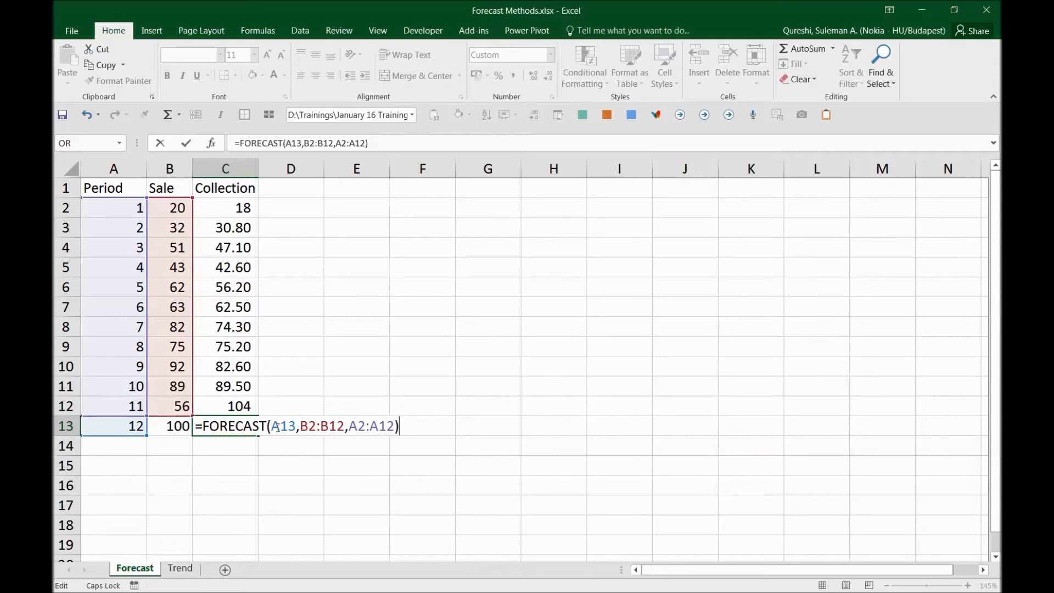
pyautogui.press('Return')
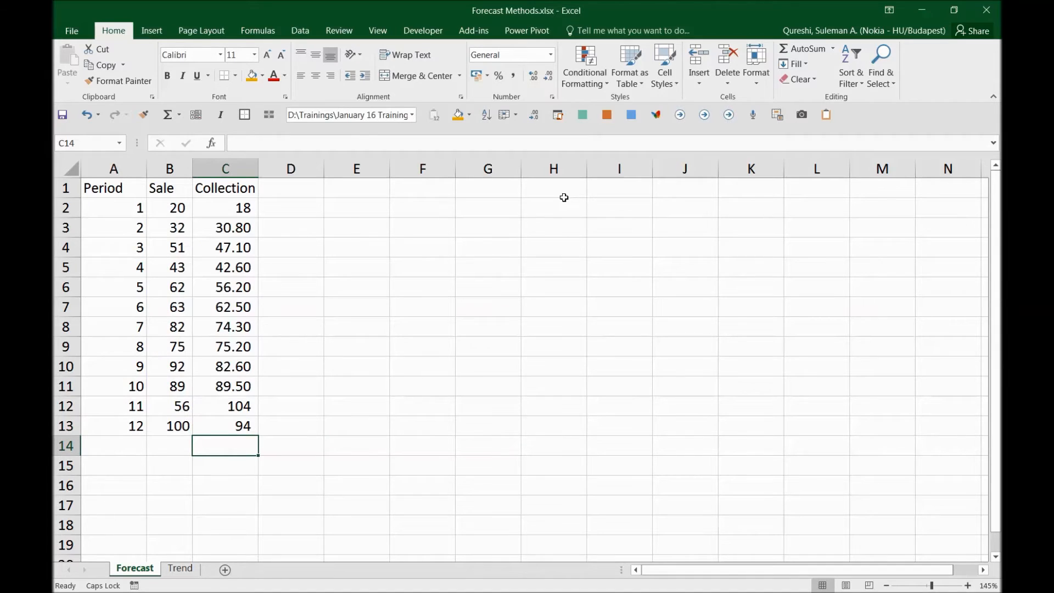
# - Review the arguments and referenced ranges of the period 12 FORECAST formula in C13 without changing it
pyautogui.click(226, 427)
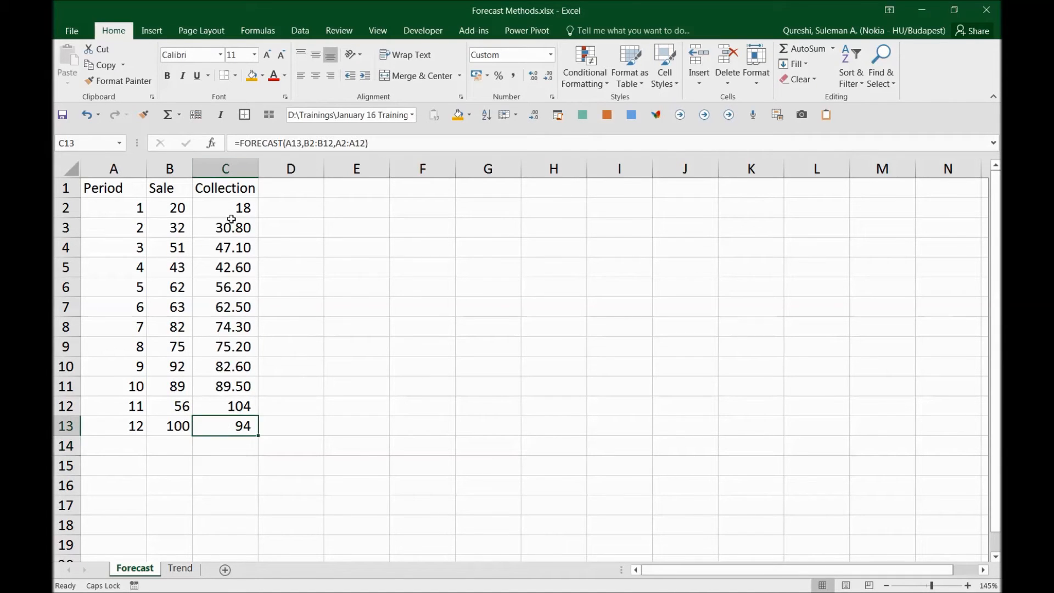
pyautogui.click(279, 144)
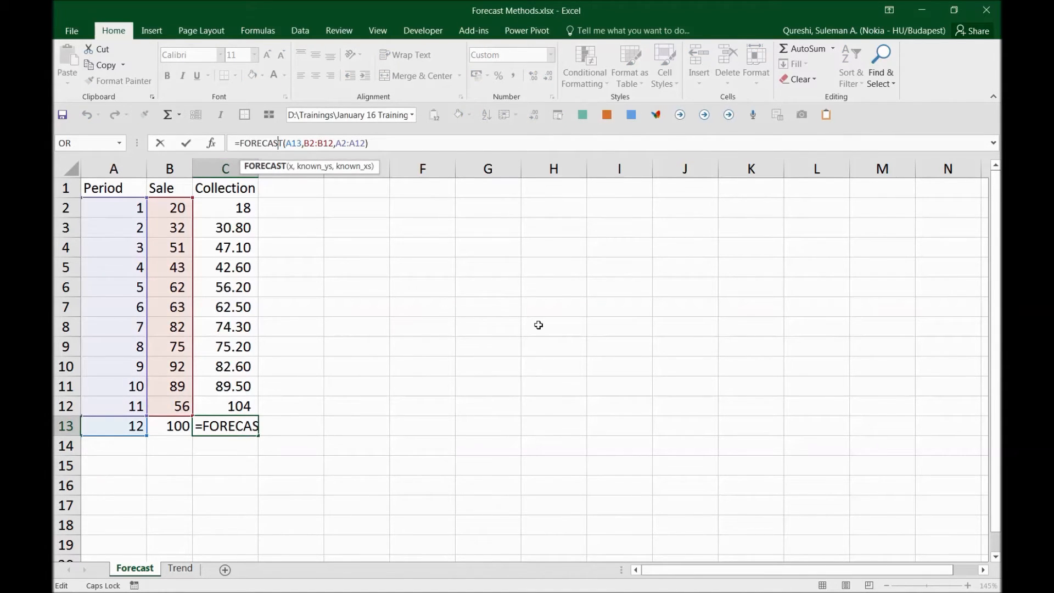
pyautogui.press('Escape')
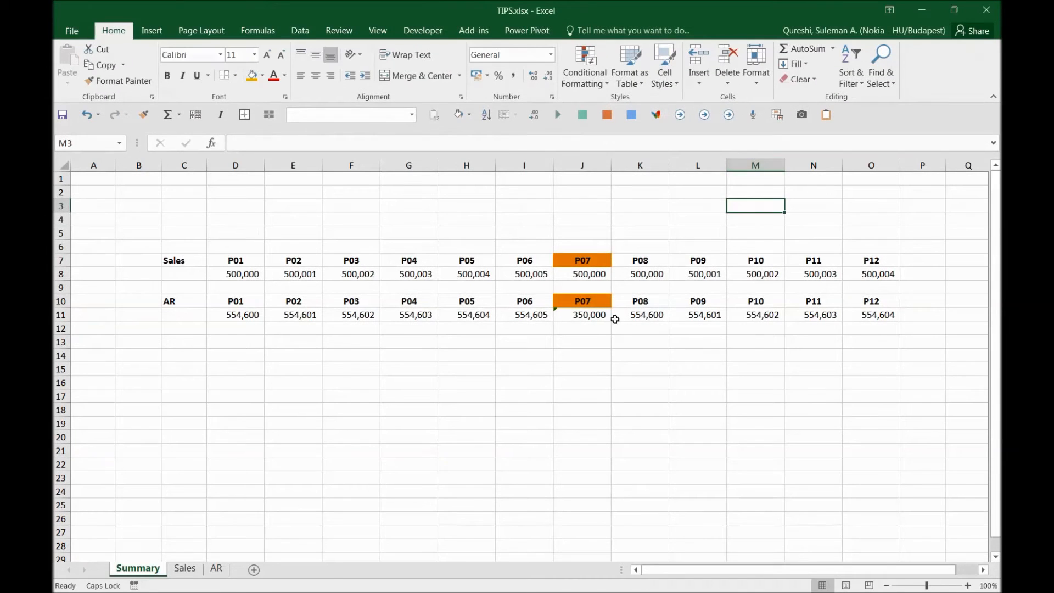
pyautogui.click(423, 292)
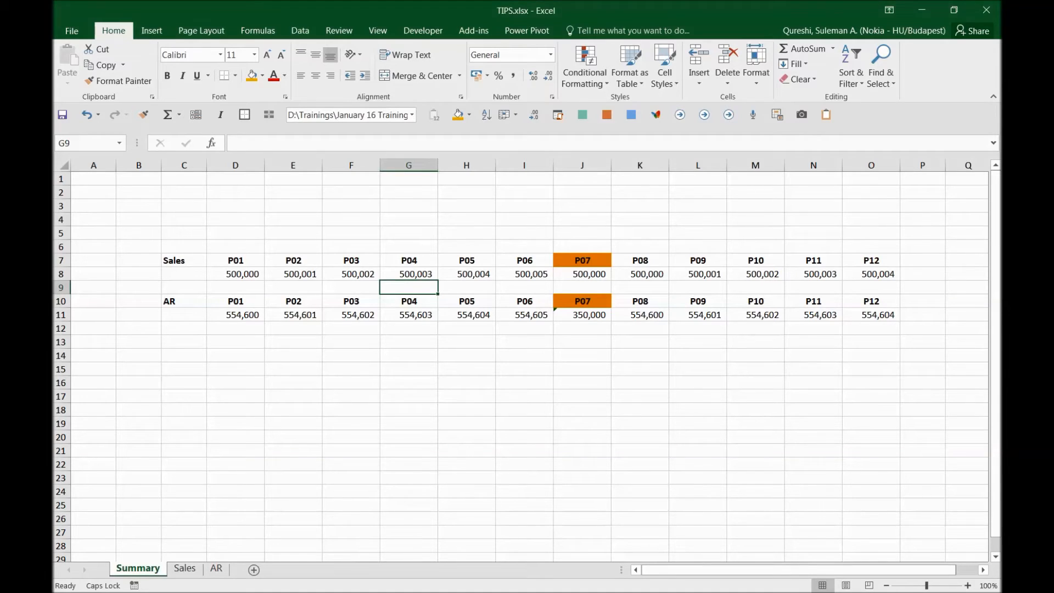
pyautogui.click(404, 275)
pyautogui.click(415, 207)
pyautogui.click(361, 214)
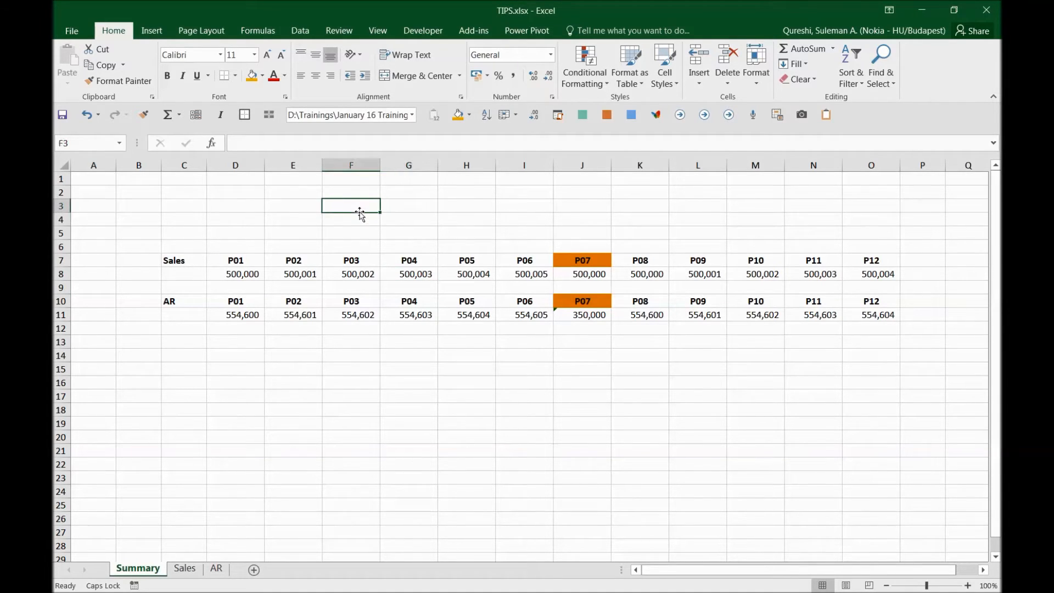
# - Jump to cell A15 on the Summary sheet using Go To
pyautogui.press('F5')
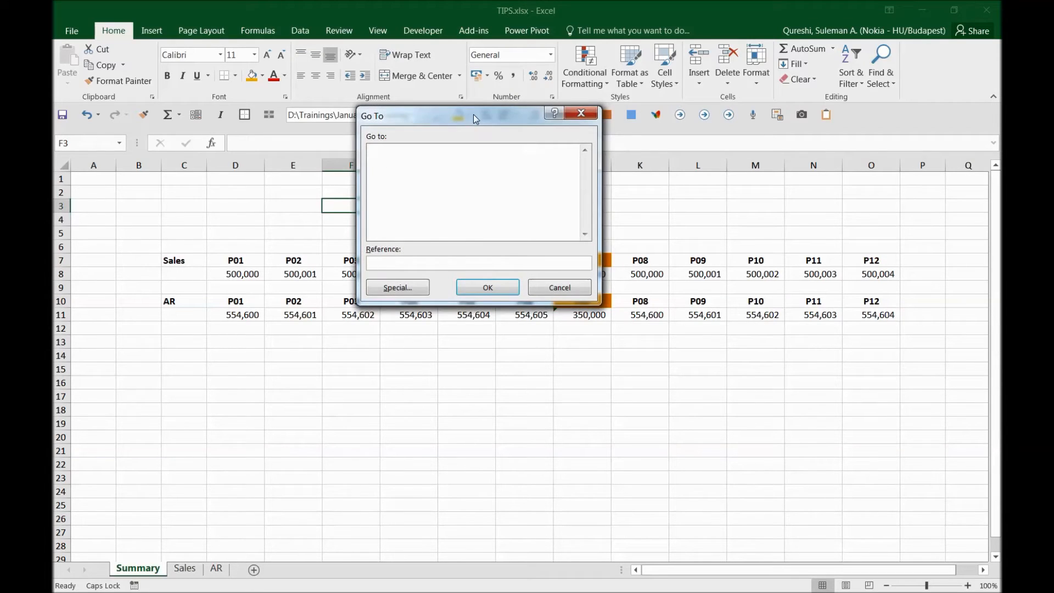
pyautogui.moveTo(474, 114); pyautogui.dragTo(448, 121)
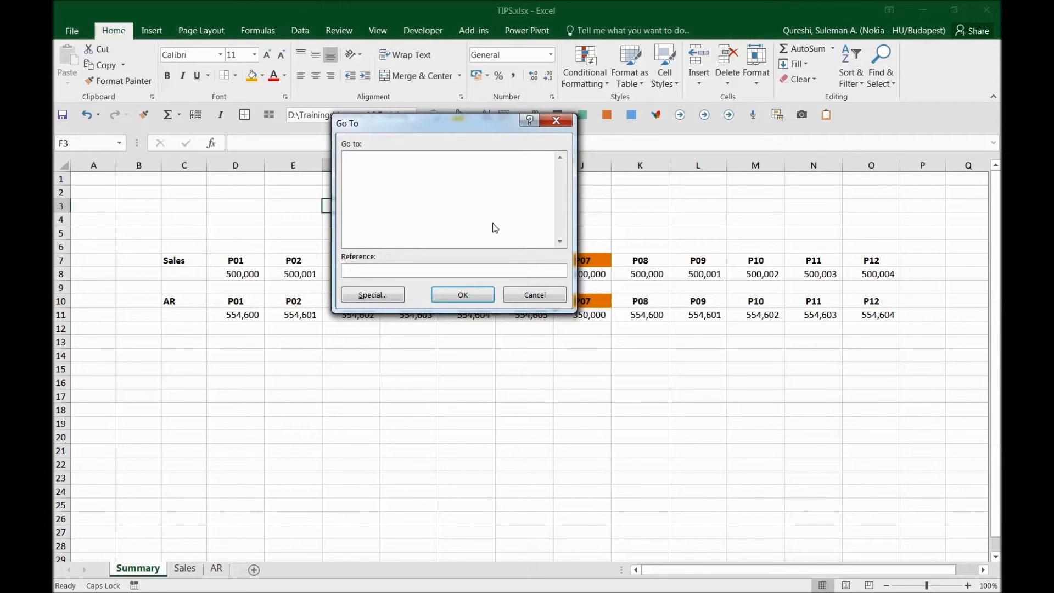
pyautogui.write('A15\\')
pyautogui.press('BackSpace')
pyautogui.press('Return')
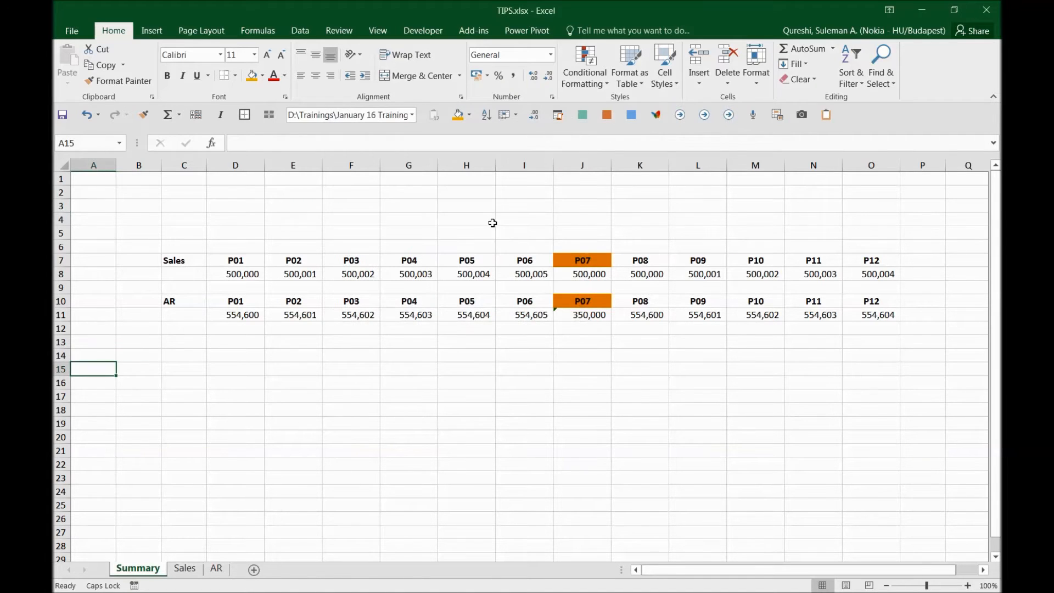
pyautogui.scroll(-7, 753, 357)
pyautogui.scroll(7, 749, 370)
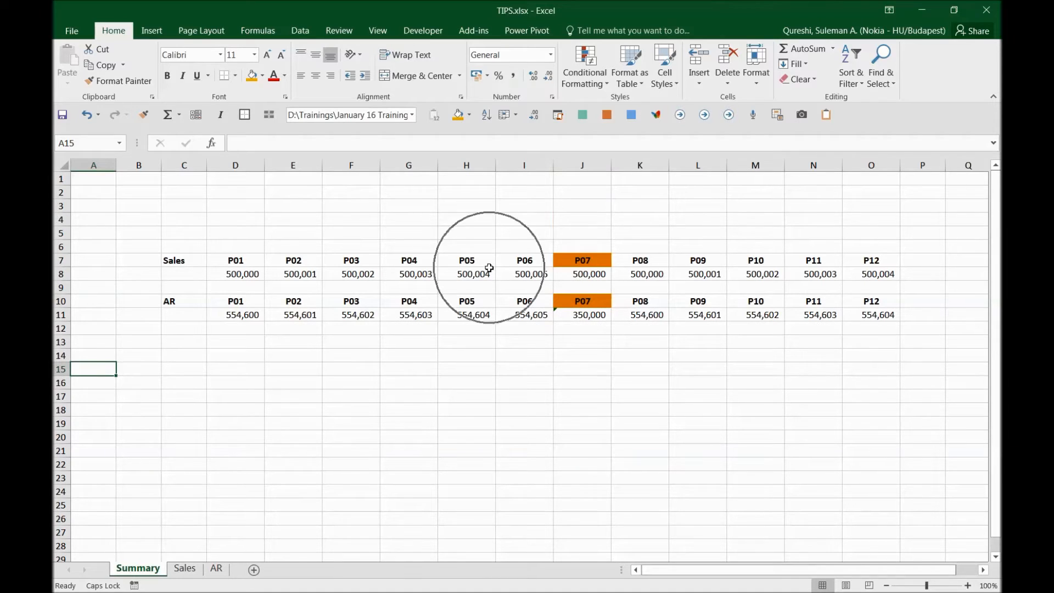
# - Jump to cell F300 using Go To
pyautogui.press('F5')
pyautogui.click(466, 273)
pyautogui.write('300')
pyautogui.press('Return')
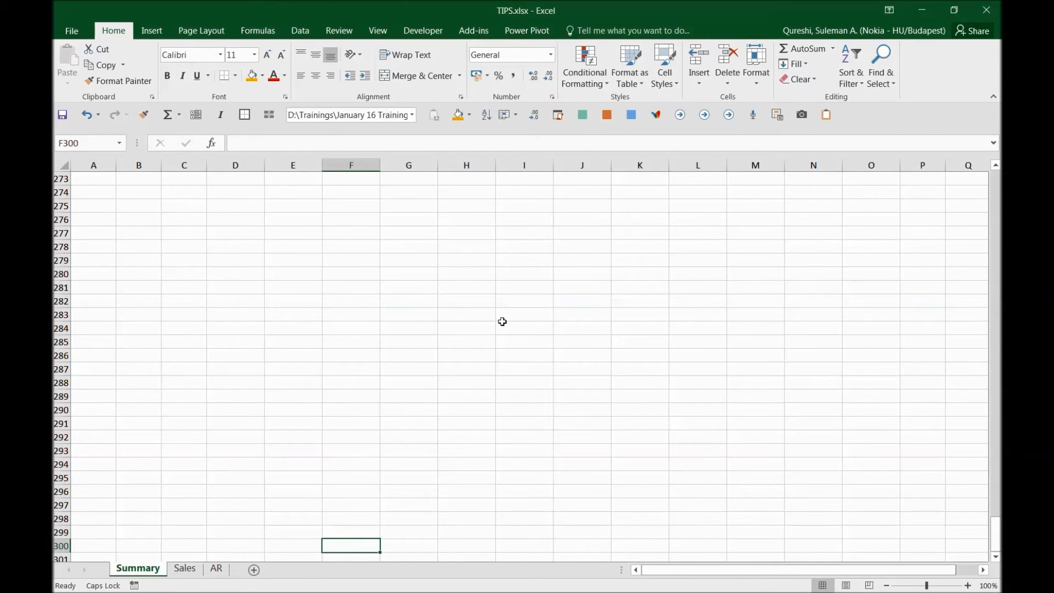
# - Go back to the previous location and move the active cell to A1
pyautogui.press('F5')
pyautogui.press('Return')
pyautogui.press('Up')
pyautogui.press('Up')
pyautogui.press('Up')
pyautogui.press('Up')
pyautogui.press('Up')
pyautogui.press('Up')
pyautogui.press('Up')
pyautogui.press('Up')
pyautogui.press('Up')
pyautogui.press('Up')
pyautogui.press('Up')
pyautogui.press('Up')
pyautogui.press('Up')
pyautogui.press('Up')
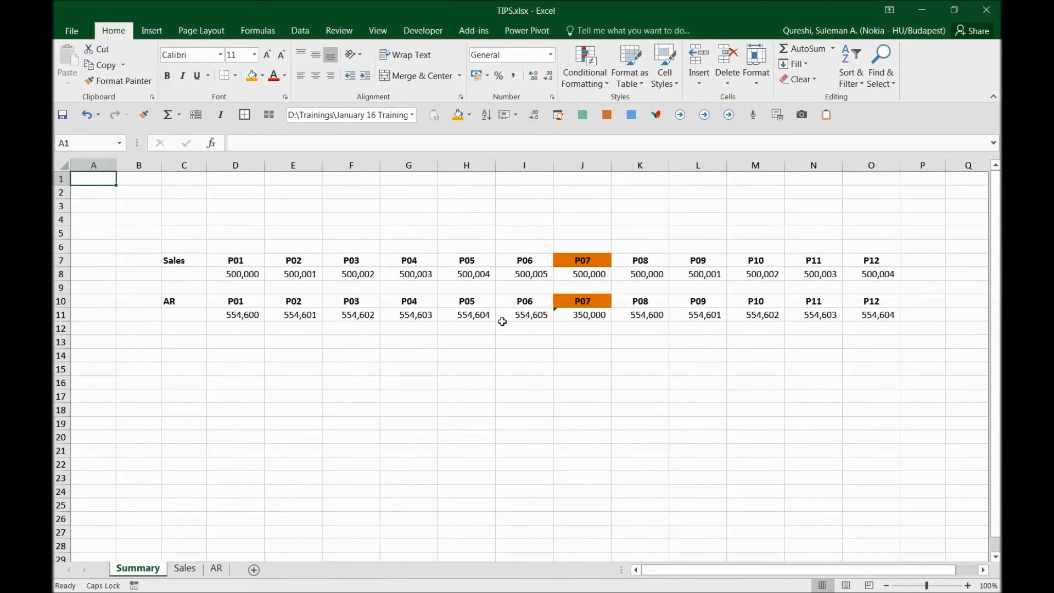
# - Move the active cell from A1 to the P07 Sales total in J8
pyautogui.press('Right')
pyautogui.press('Right')
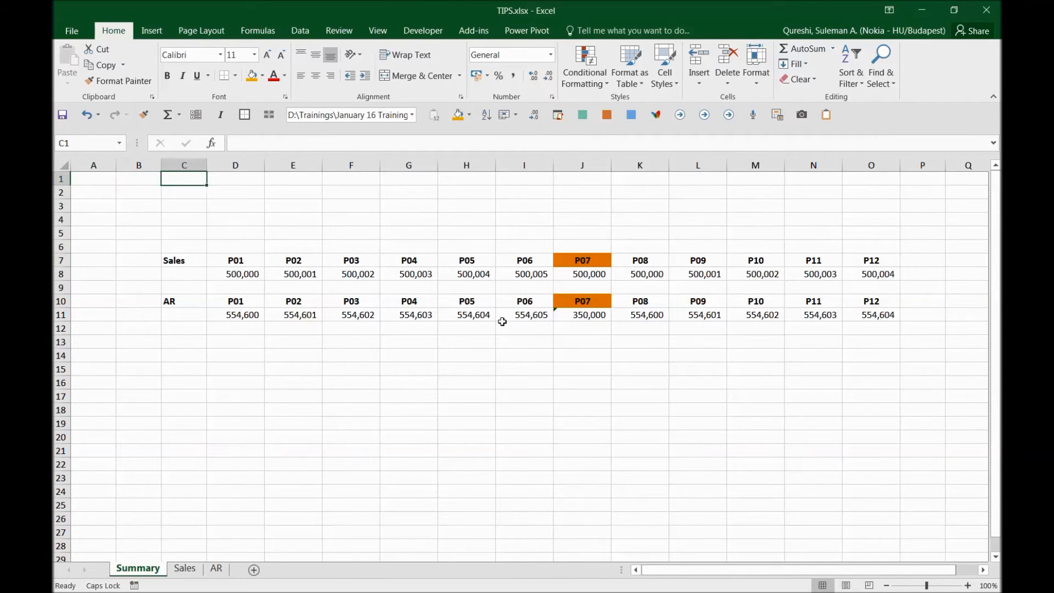
pyautogui.press('Right')
pyautogui.press('Right')
pyautogui.press('Down')
pyautogui.press('Down')
pyautogui.press('Right')
pyautogui.press('Down')
pyautogui.press('Right')
pyautogui.press('Down')
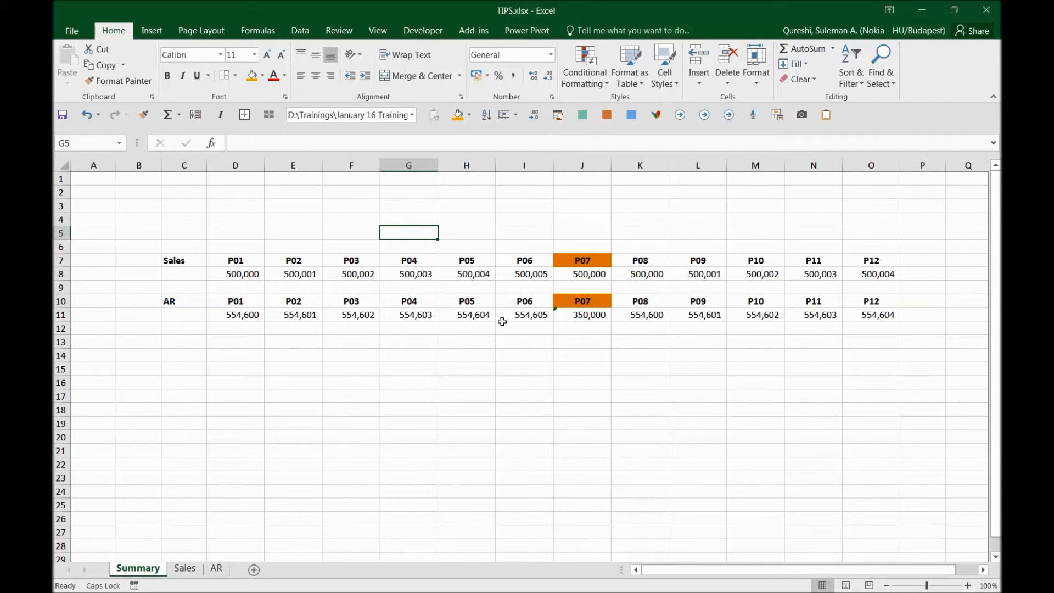
pyautogui.press('Right')
pyautogui.press('Down')
pyautogui.press('Right')
pyautogui.press('Down')
pyautogui.press('Right')
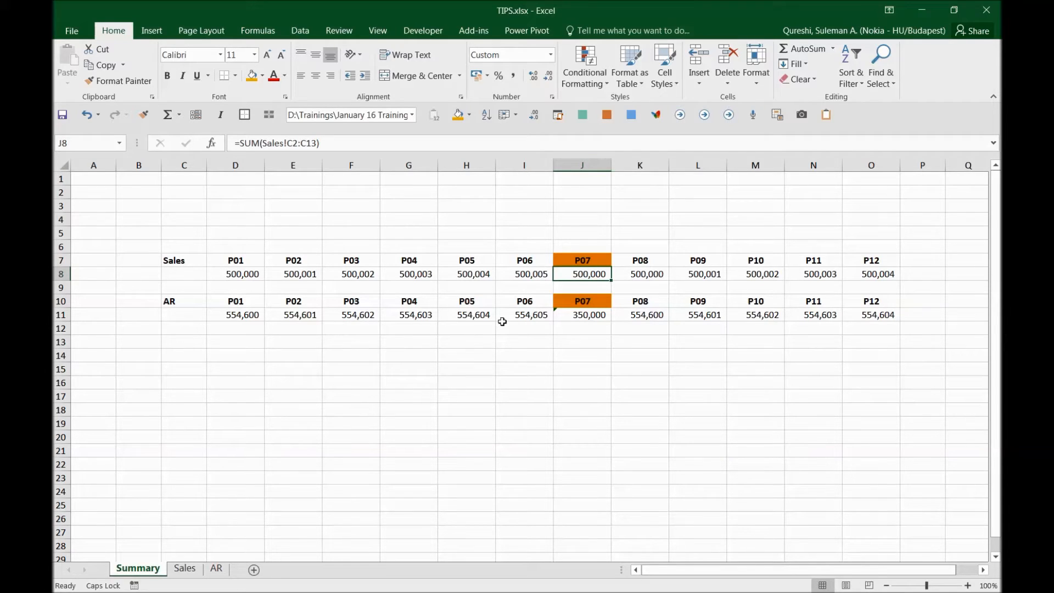
pyautogui.hotkey('alt', 'Tab')
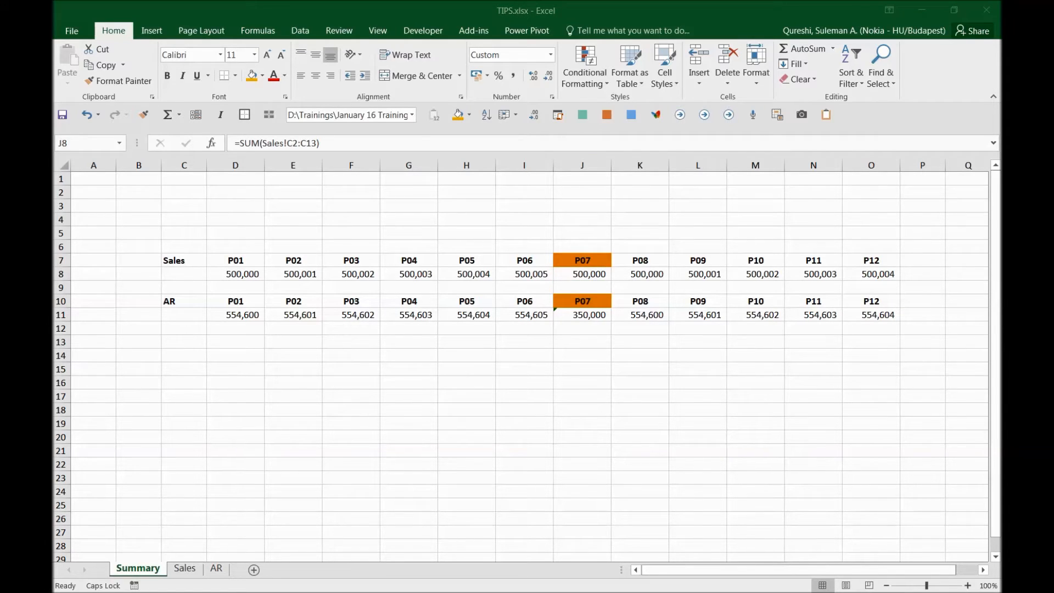
pyautogui.hotkey('alt', 'Tab')
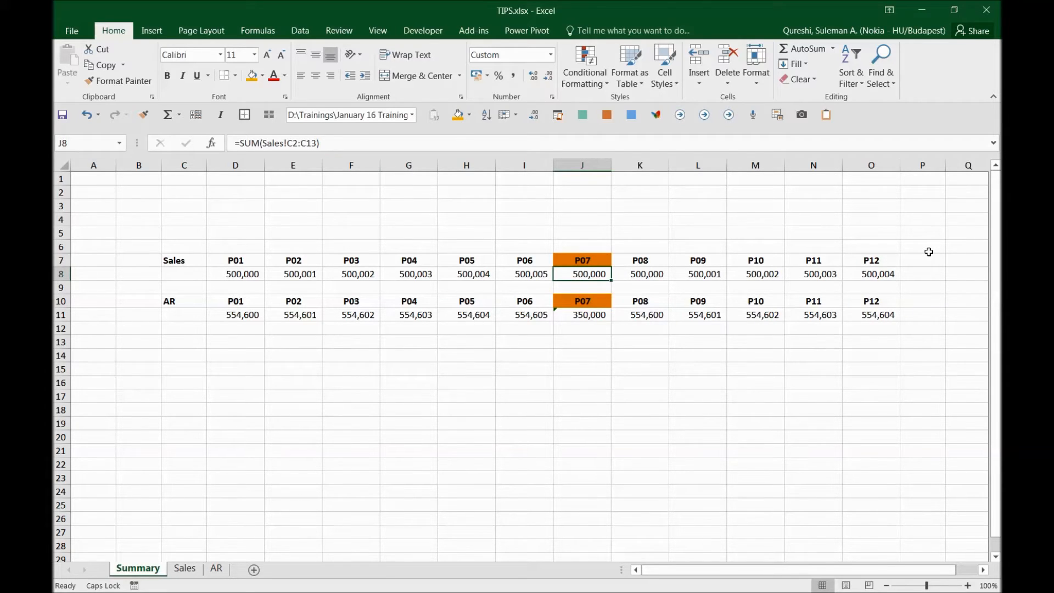
pyautogui.hotkey('ctrl', ';')
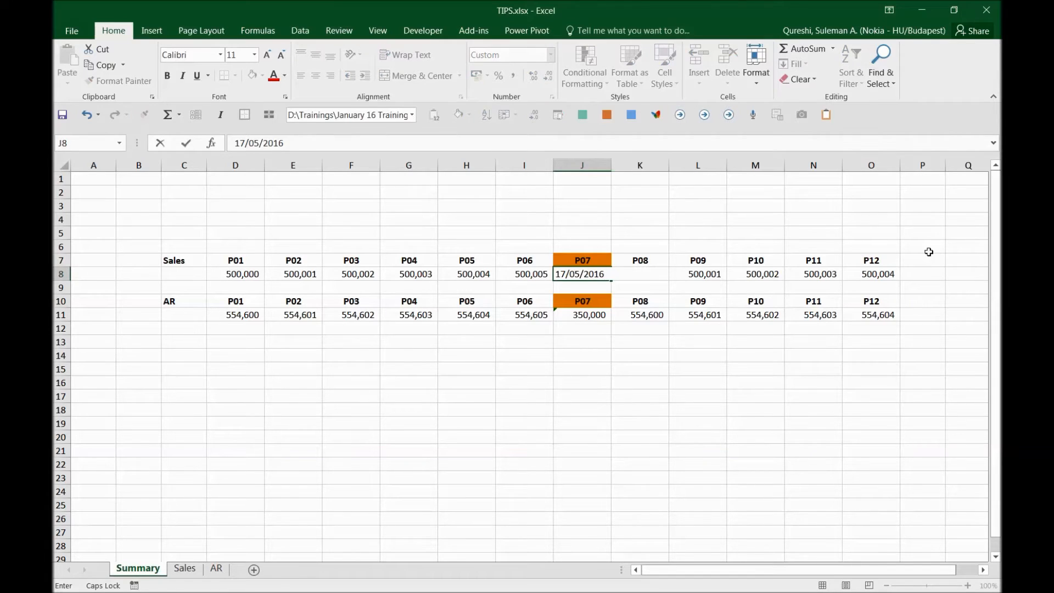
pyautogui.press('Escape')
# - Trace the P07 Sales total in J8 to its precedent cells on the Sales sheet and return to it, twice
pyautogui.hotkey('ctrl', '[')
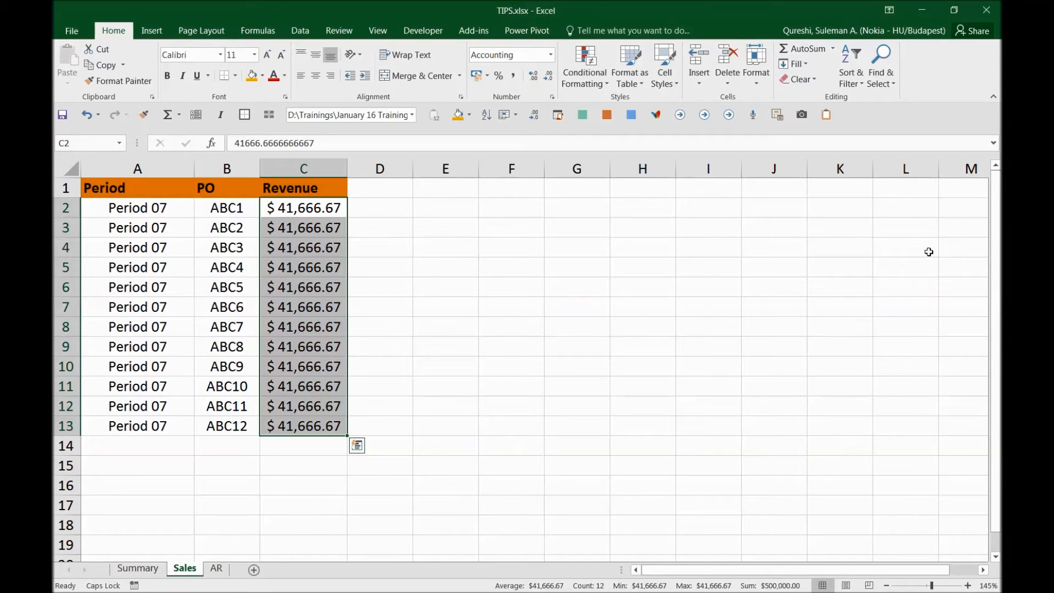
pyautogui.press('F5')
pyautogui.press('Return')
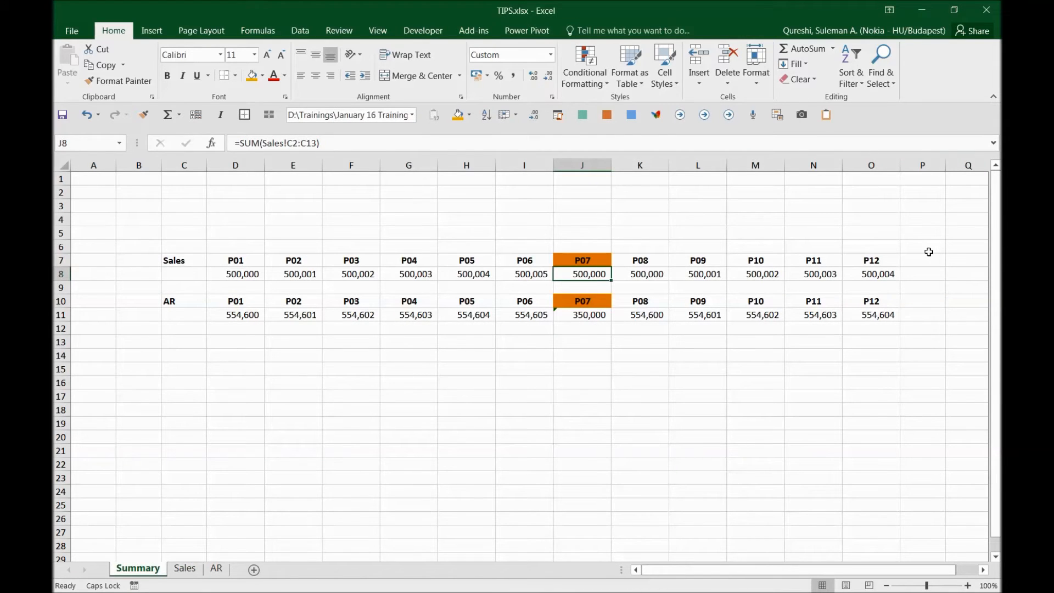
pyautogui.hotkey('ctrl', ';')
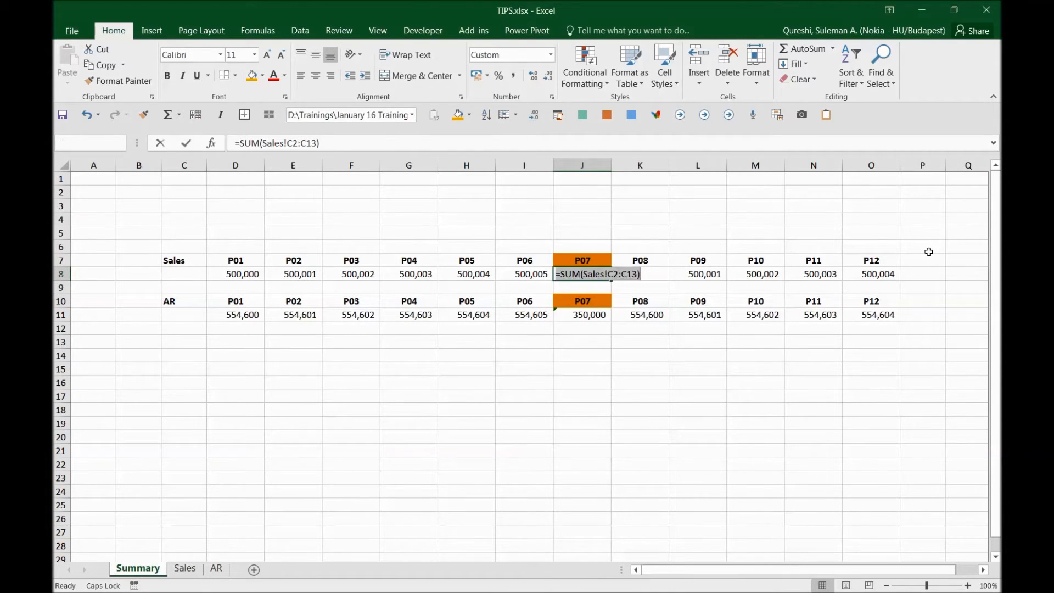
pyautogui.press('Escape')
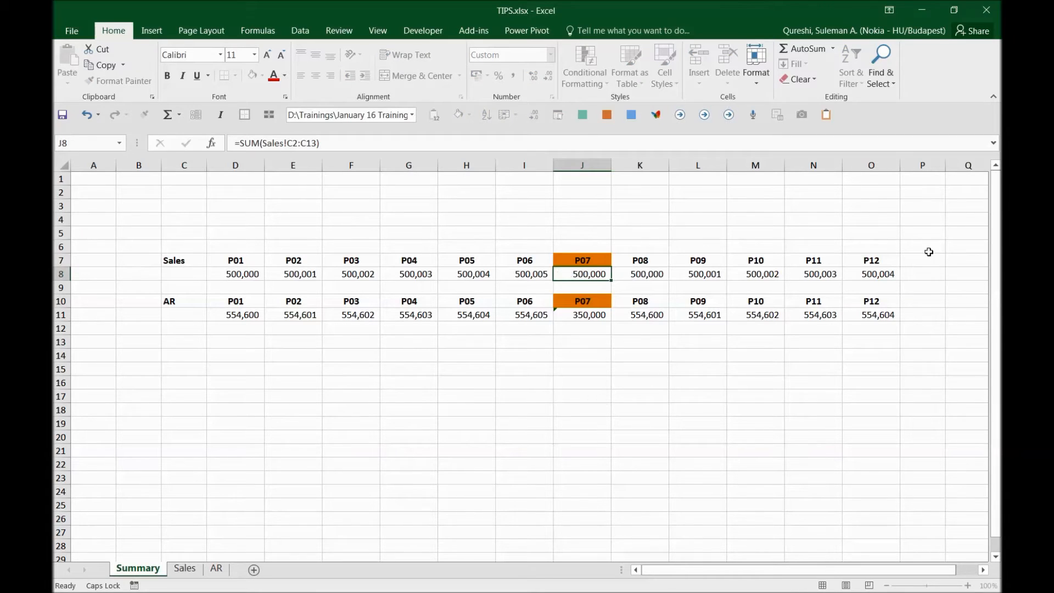
pyautogui.hotkey('ctrl', '[')
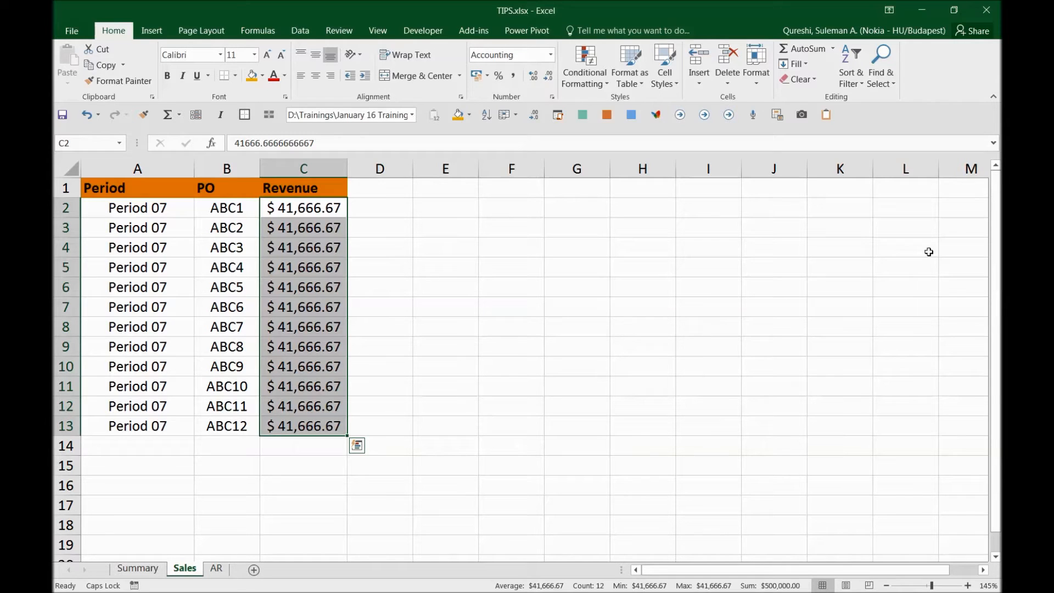
pyautogui.press('F5')
pyautogui.press('Return')
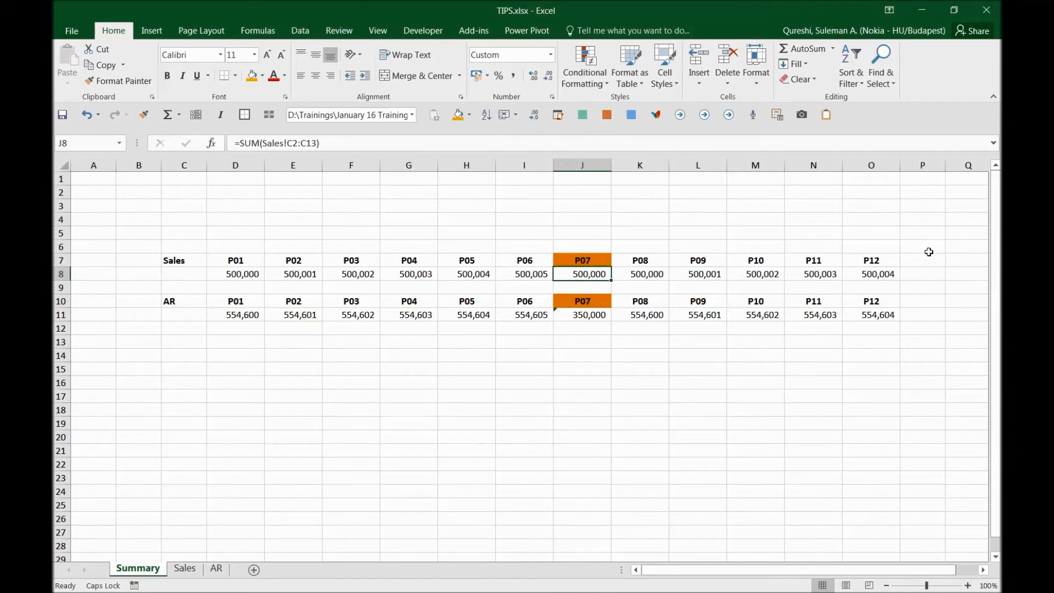
# - Examine the Sales and AR cells around P07 to see which hold constants and which hold formulas
pyautogui.press('Left')
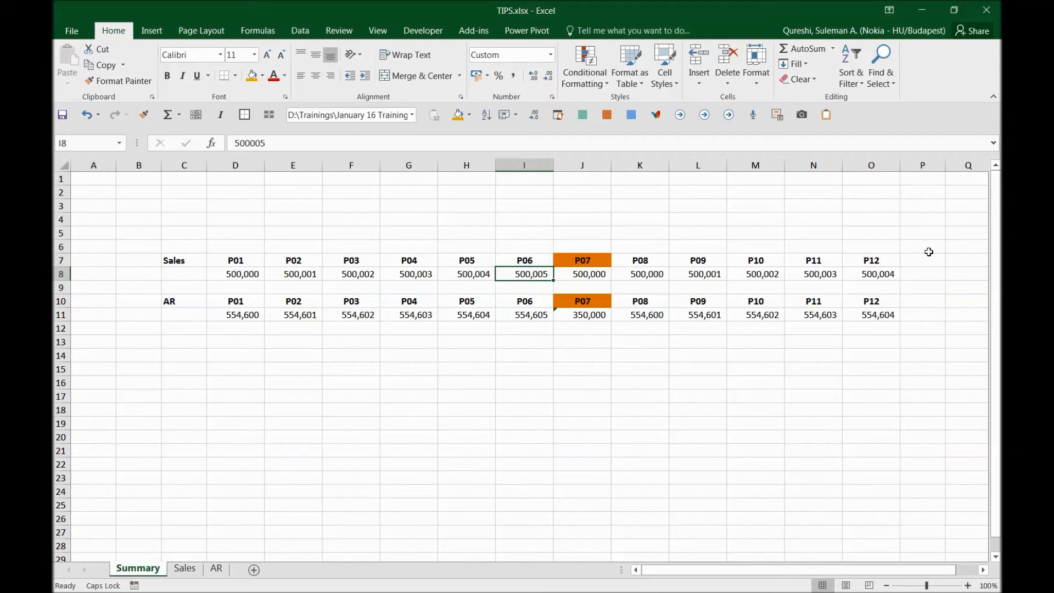
pyautogui.press('Right')
pyautogui.press('Right')
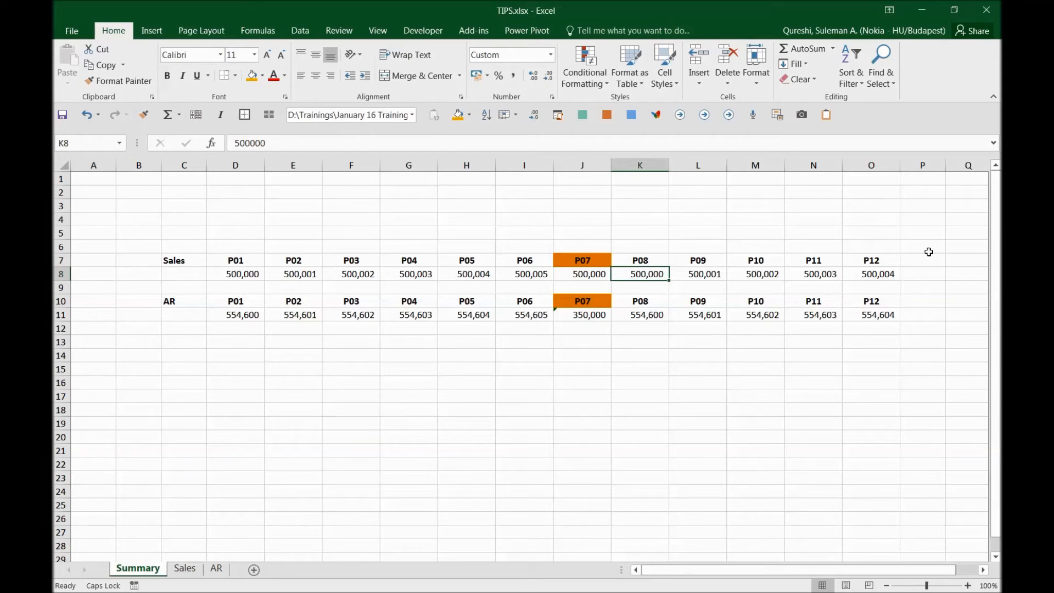
pyautogui.press('F5')
pyautogui.press('Escape')
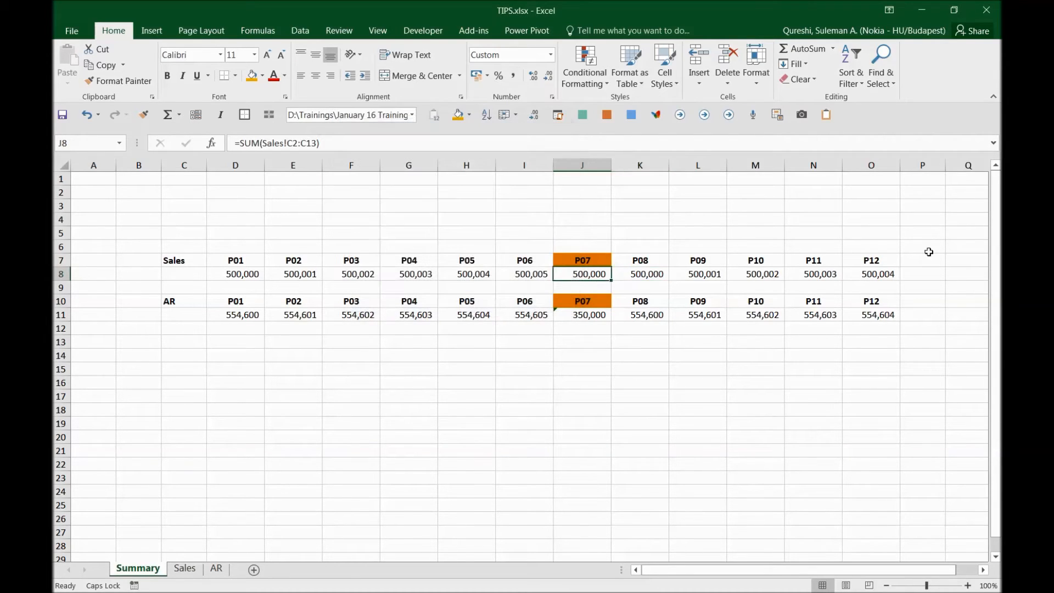
pyautogui.press('Left')
pyautogui.press('Left')
pyautogui.press('Right')
pyautogui.press('Right')
pyautogui.press('Down')
pyautogui.press('Down')
pyautogui.press('Left')
pyautogui.press('Down')
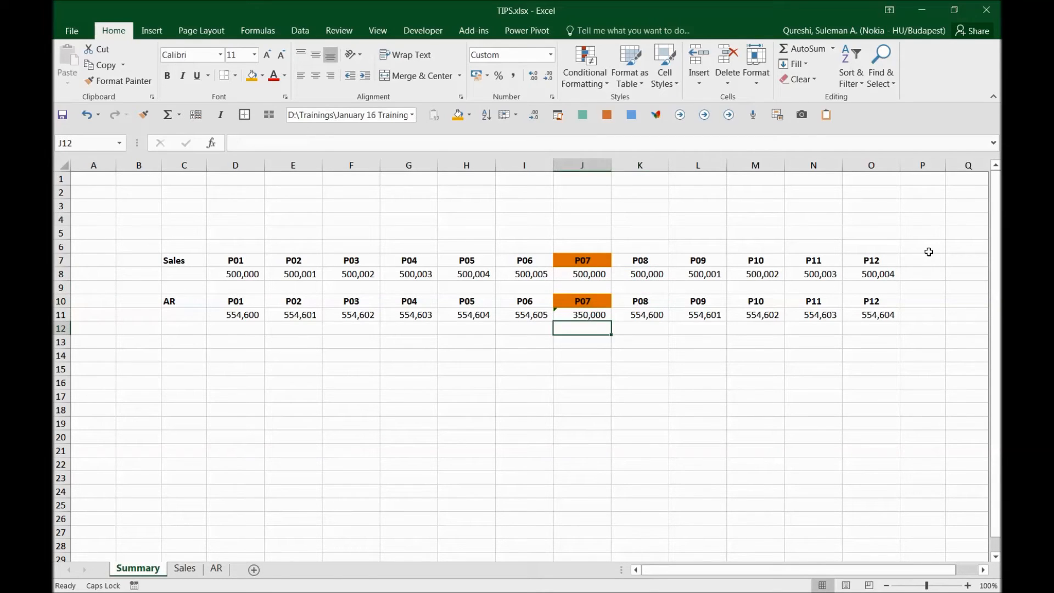
pyautogui.press('Right')
pyautogui.press('Right')
pyautogui.press('Left')
pyautogui.press('Left')
pyautogui.press('Left')
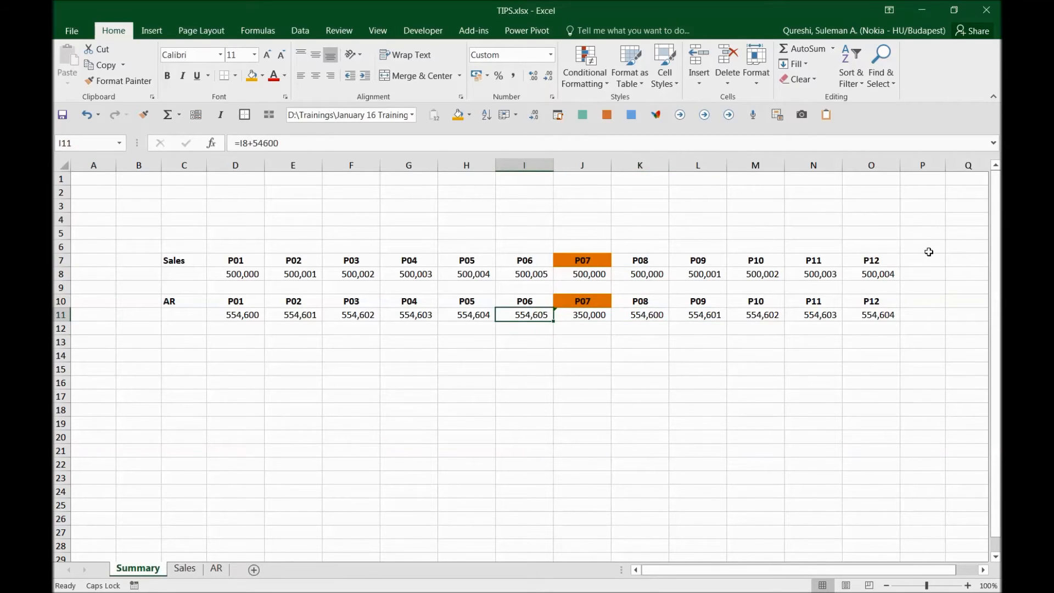
pyautogui.press('Up')
pyautogui.press('Up')
pyautogui.press('Up')
pyautogui.press('Right')
pyautogui.press('Right')
pyautogui.press('Left')
pyautogui.press('Left')
pyautogui.press('Left')
pyautogui.press('Left')
pyautogui.press('Left')
pyautogui.press('Right')
pyautogui.press('Right')
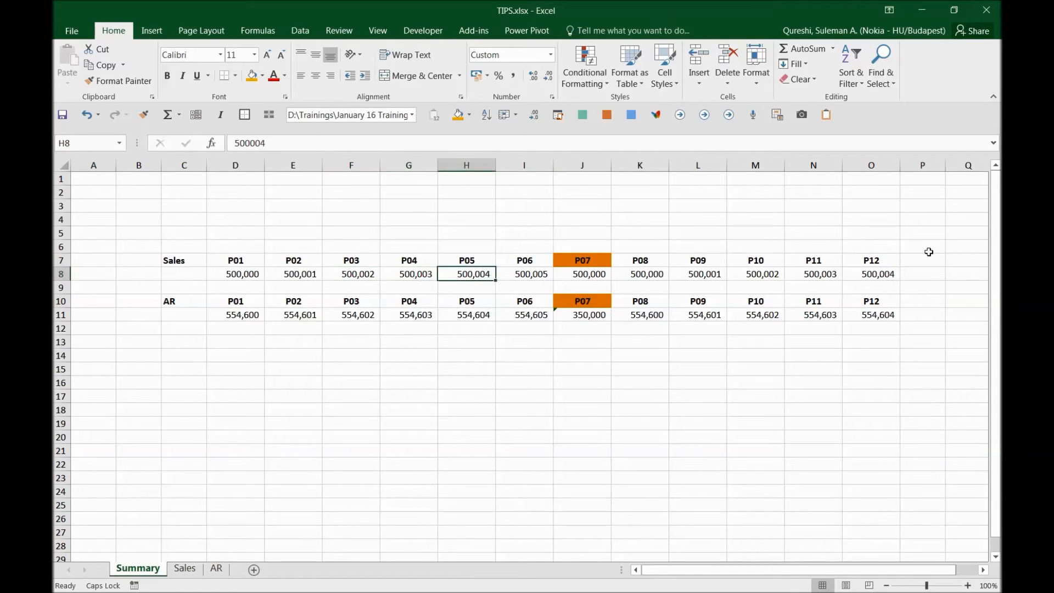
pyautogui.press('Right')
pyautogui.press('Right')
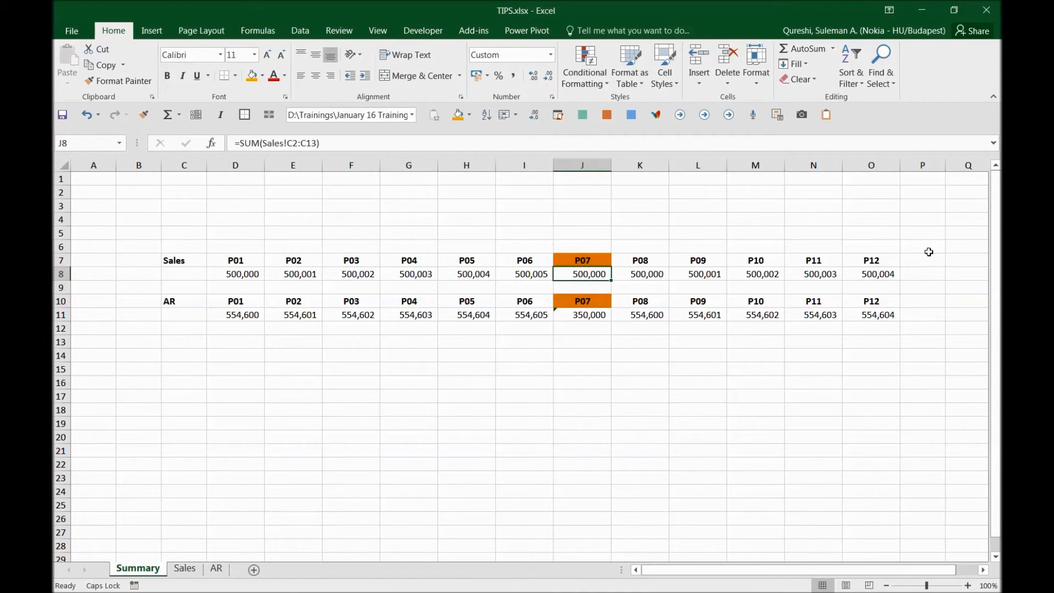
# - Select only the numeric constants on the Summary sheet with Go To Special and set their font color to light blue
pyautogui.press('F5')
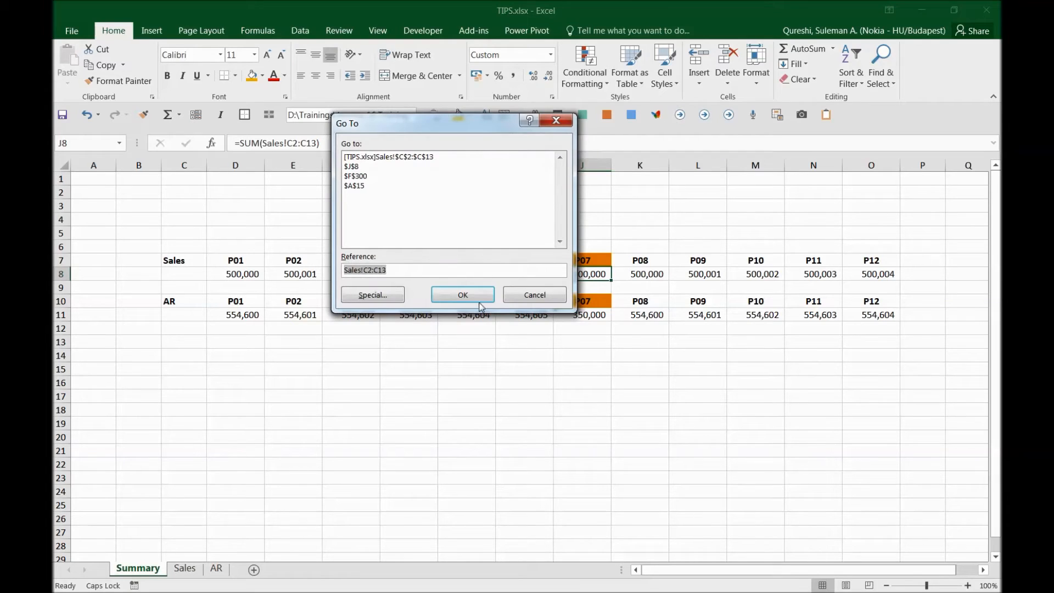
pyautogui.click(372, 296)
pyautogui.click(400, 150)
pyautogui.click(379, 192)
pyautogui.click(379, 207)
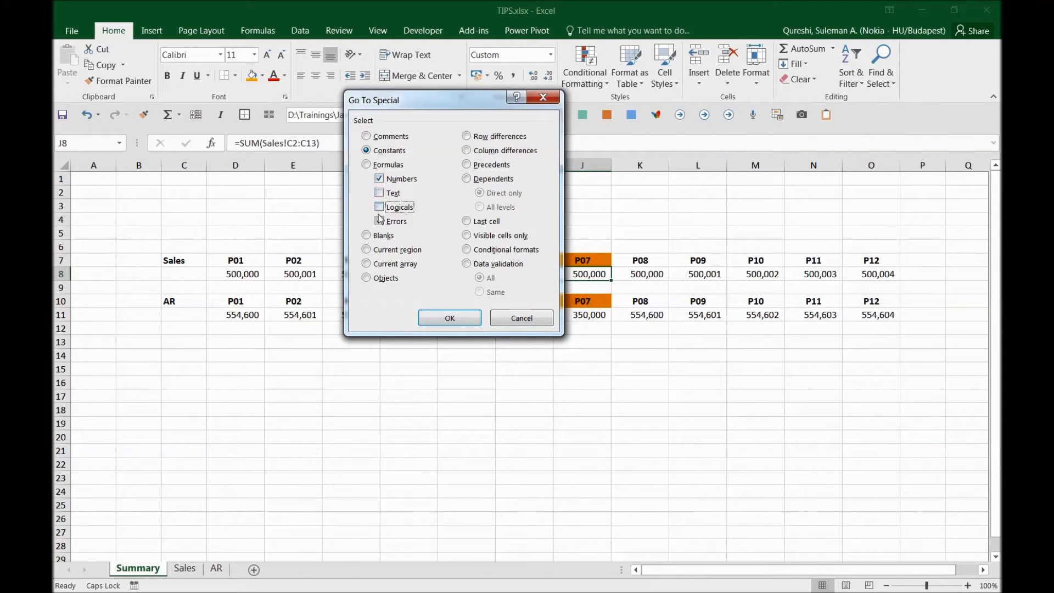
pyautogui.click(380, 222)
pyautogui.click(448, 318)
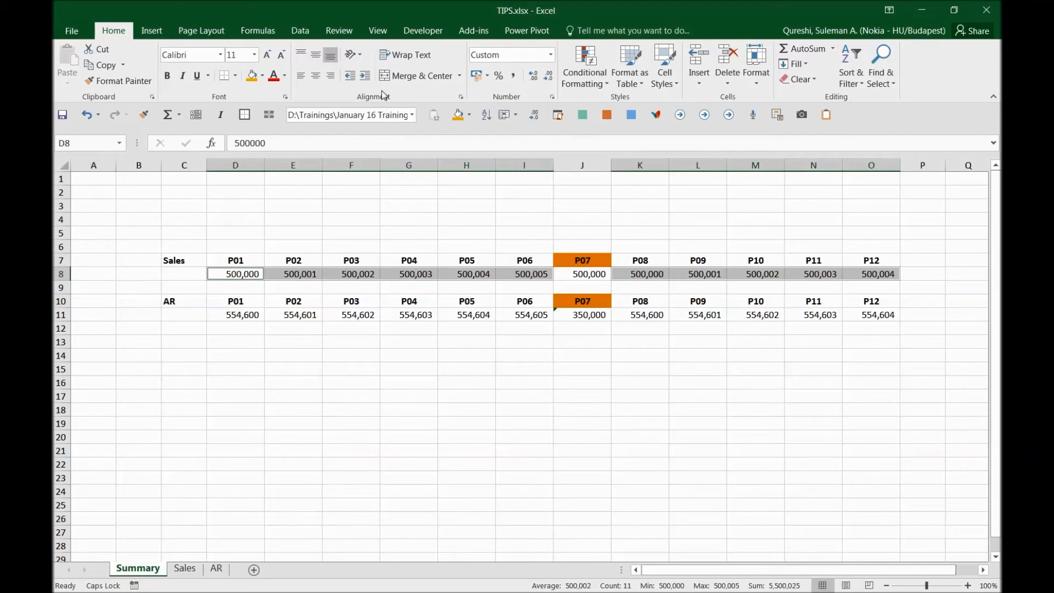
pyautogui.click(289, 76)
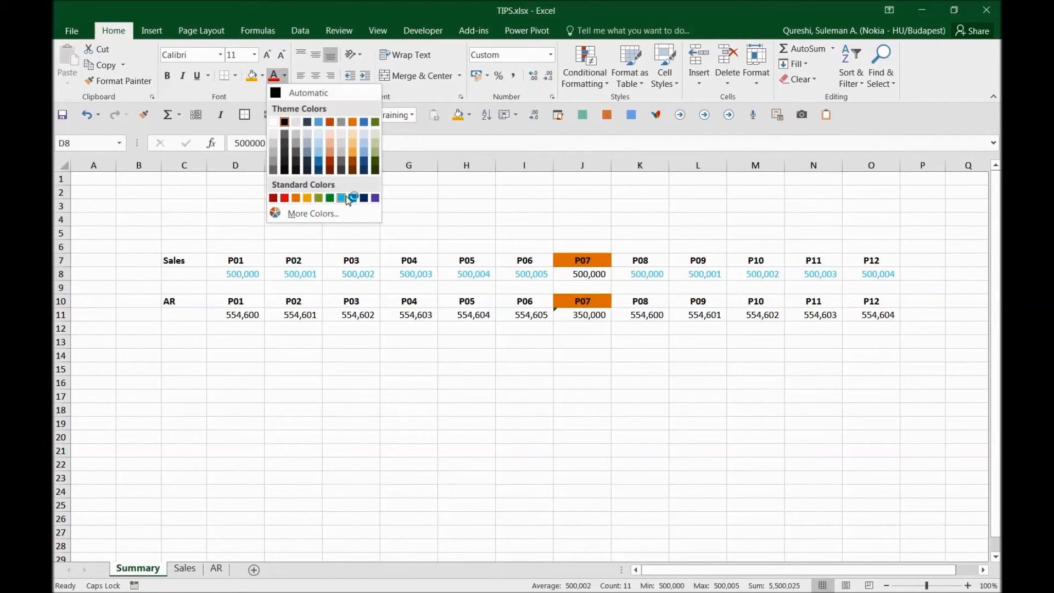
pyautogui.click(347, 198)
pyautogui.click(408, 355)
# - Check the contents of the recolored Sales cells against the P07 Sales total and the P06 AR cell
pyautogui.moveTo(654, 272); pyautogui.dragTo(812, 266)
pyautogui.click(814, 275)
pyautogui.click(869, 276)
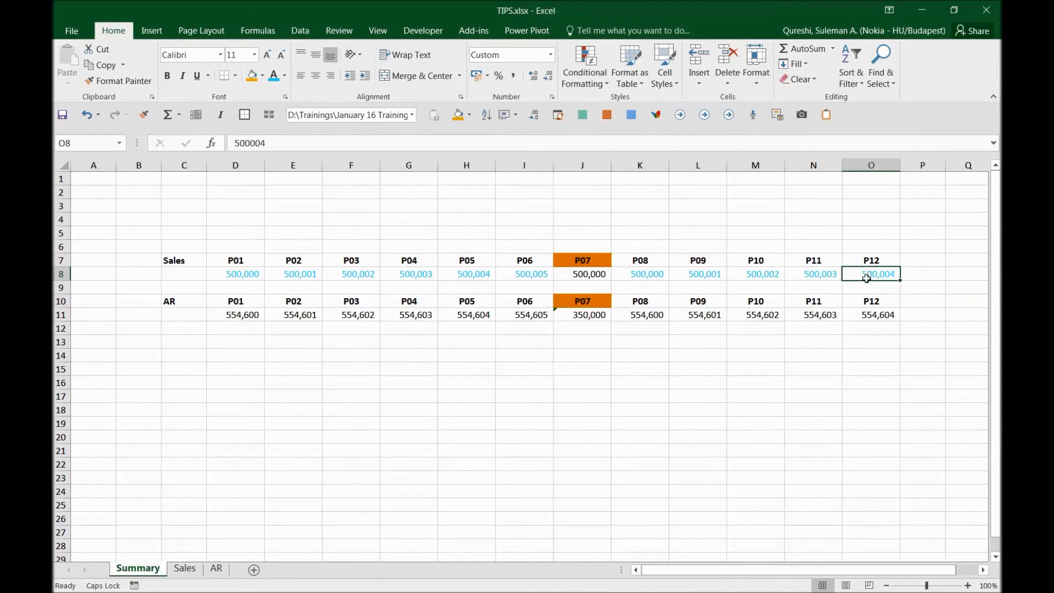
pyautogui.click(772, 276)
pyautogui.click(721, 277)
pyautogui.click(662, 274)
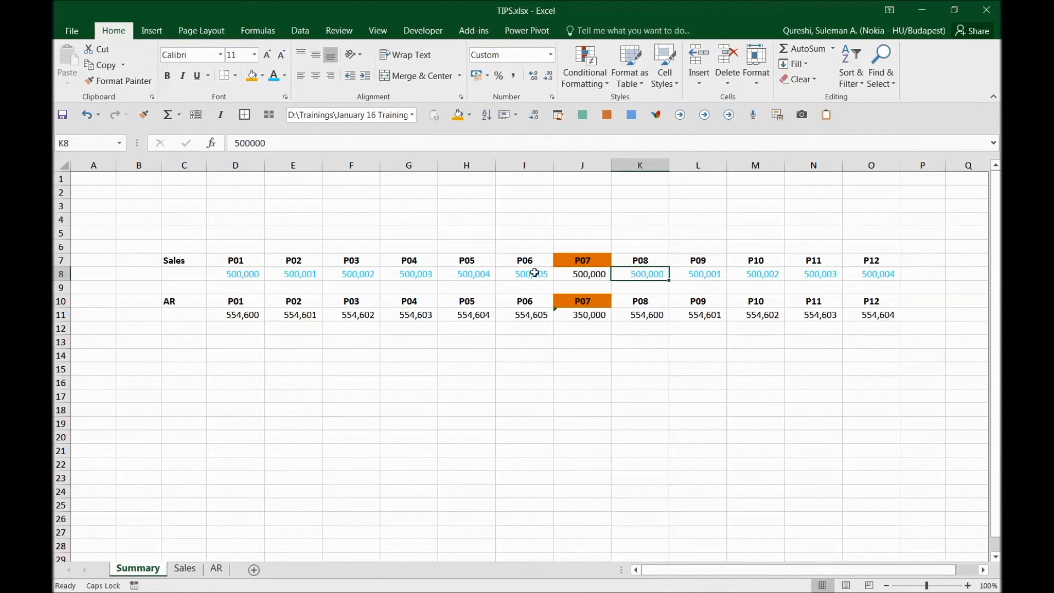
pyautogui.click(522, 272)
pyautogui.click(577, 279)
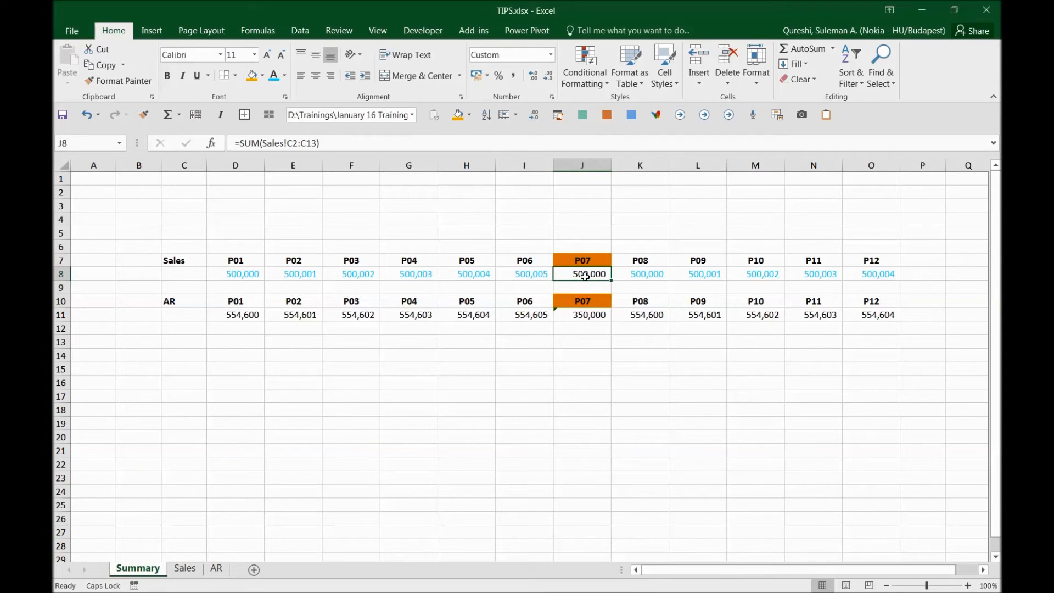
pyautogui.click(511, 311)
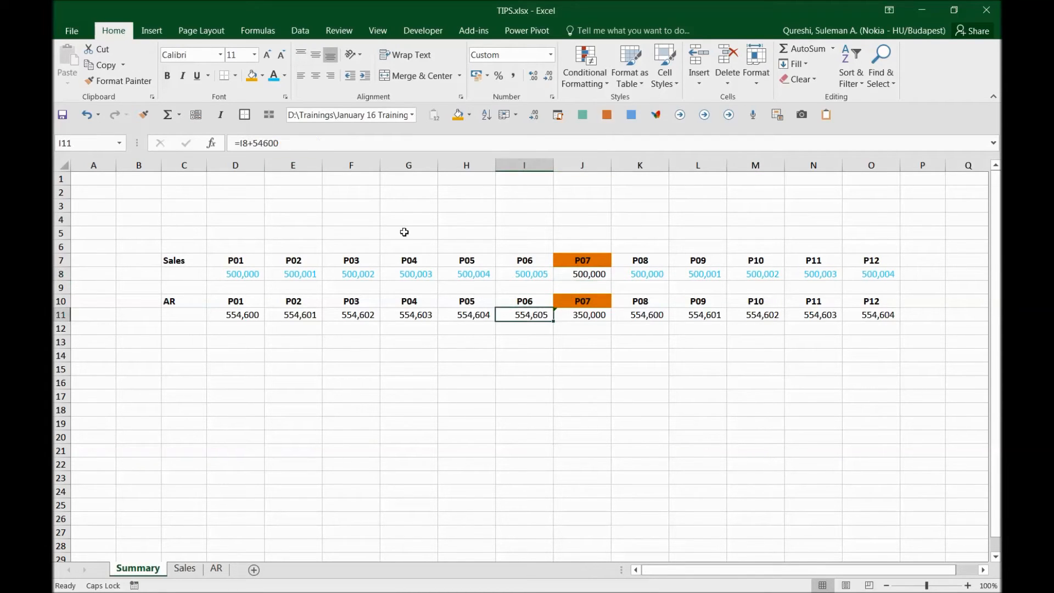
# - Check the formula in the P04 AR cell against the constants in the P08 and P09 Sales cells
pyautogui.click(410, 315)
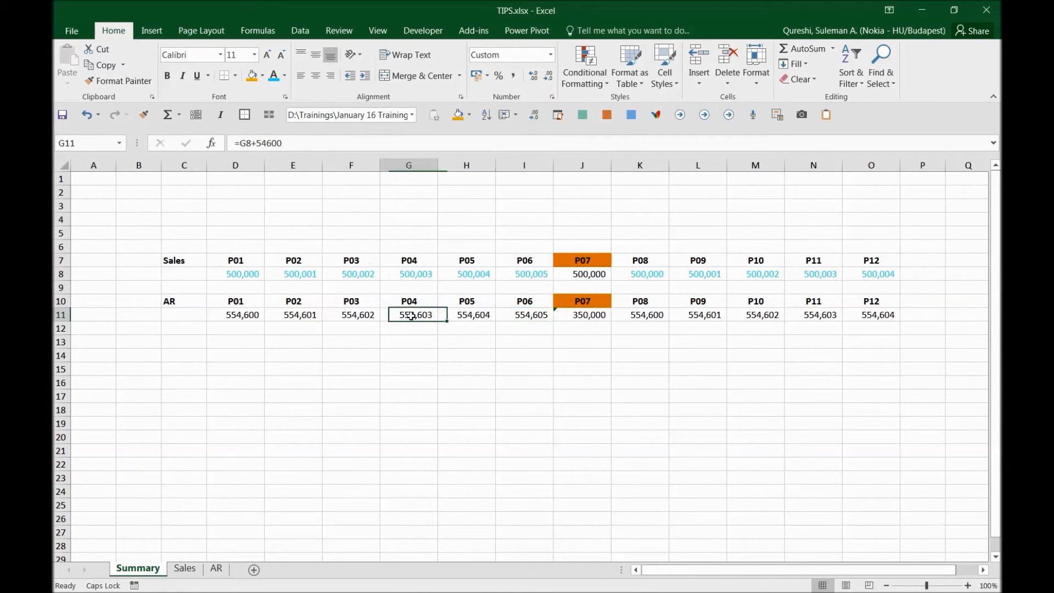
pyautogui.click(273, 142)
pyautogui.press('Escape')
pyautogui.click(247, 143)
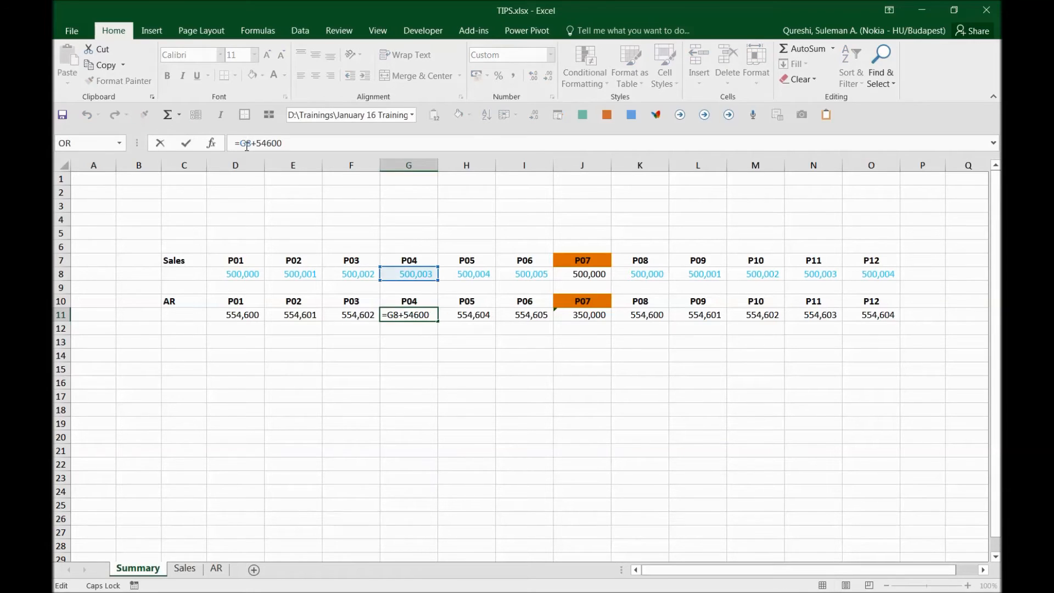
pyautogui.press('Escape')
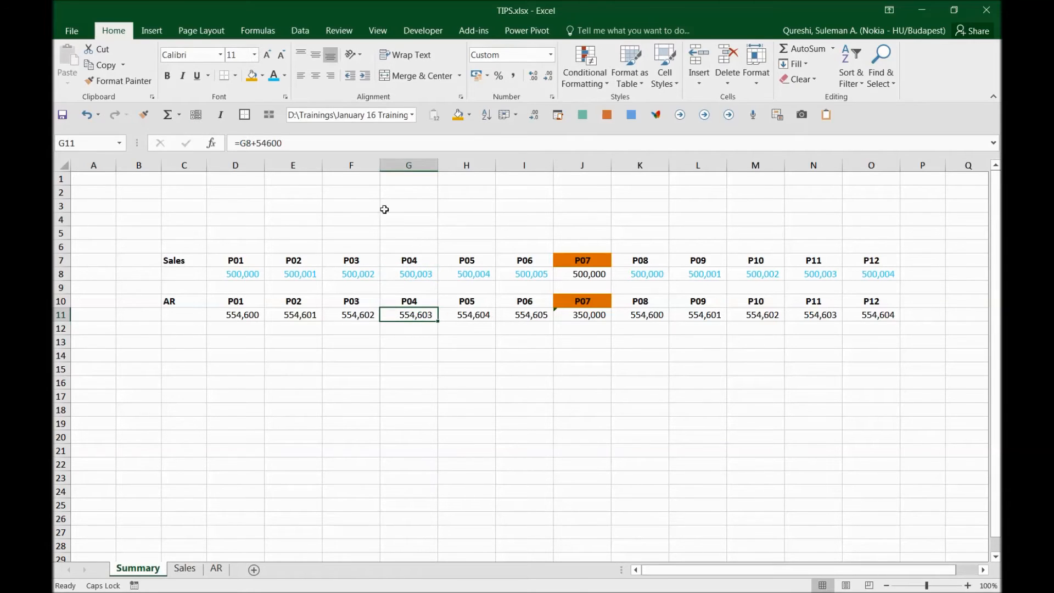
pyautogui.click(499, 270)
pyautogui.moveTo(651, 275); pyautogui.dragTo(714, 275)
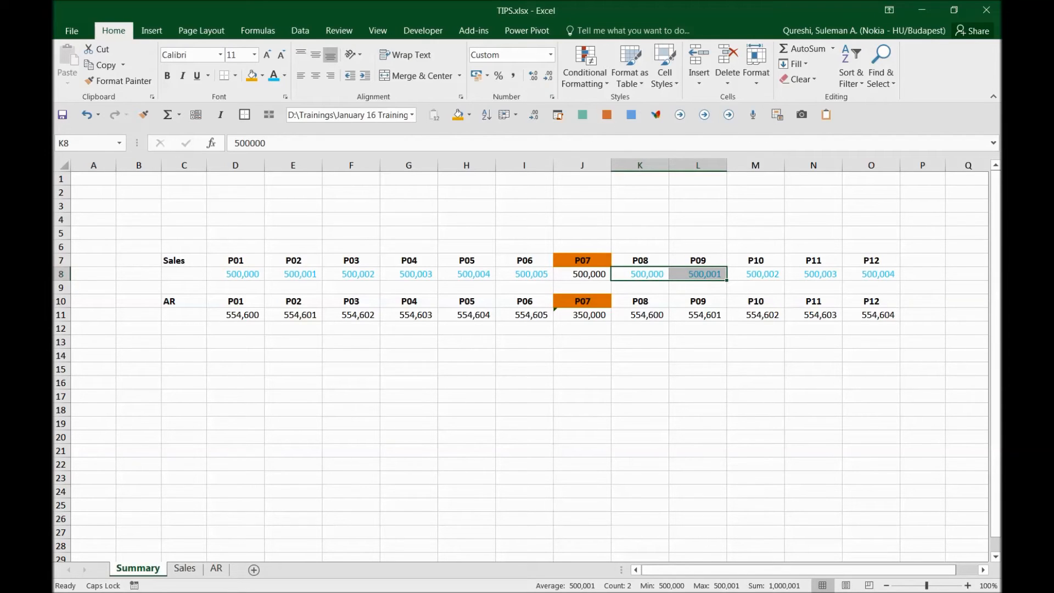
# - Close the TIPS.xlsx and Forecast Methods.xlsx workbooks without saving their changes
pyautogui.hotkey('alt', 'Tab')
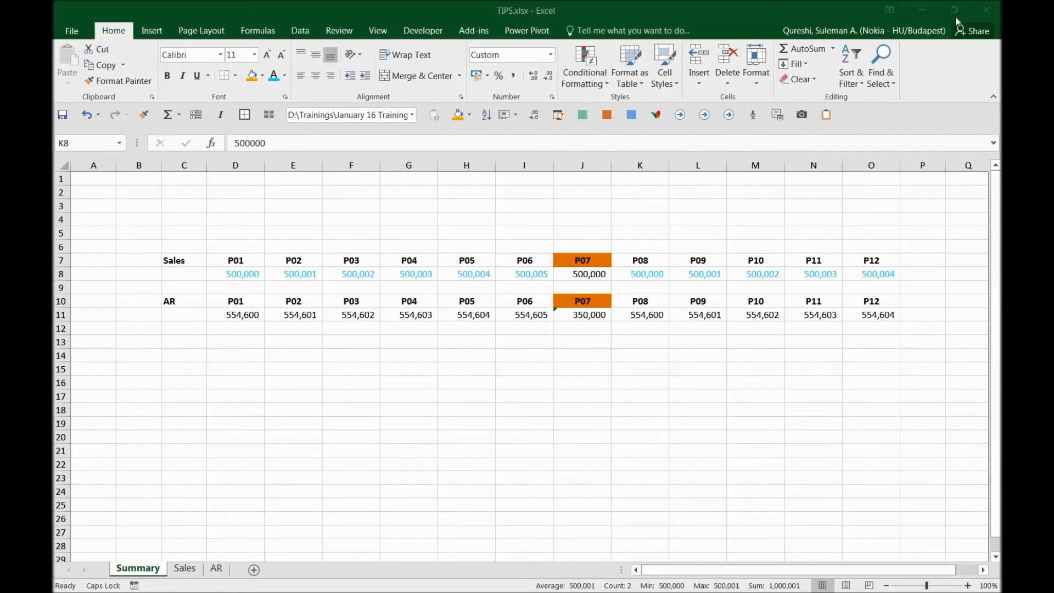
pyautogui.click(989, 10)
pyautogui.click(551, 319)
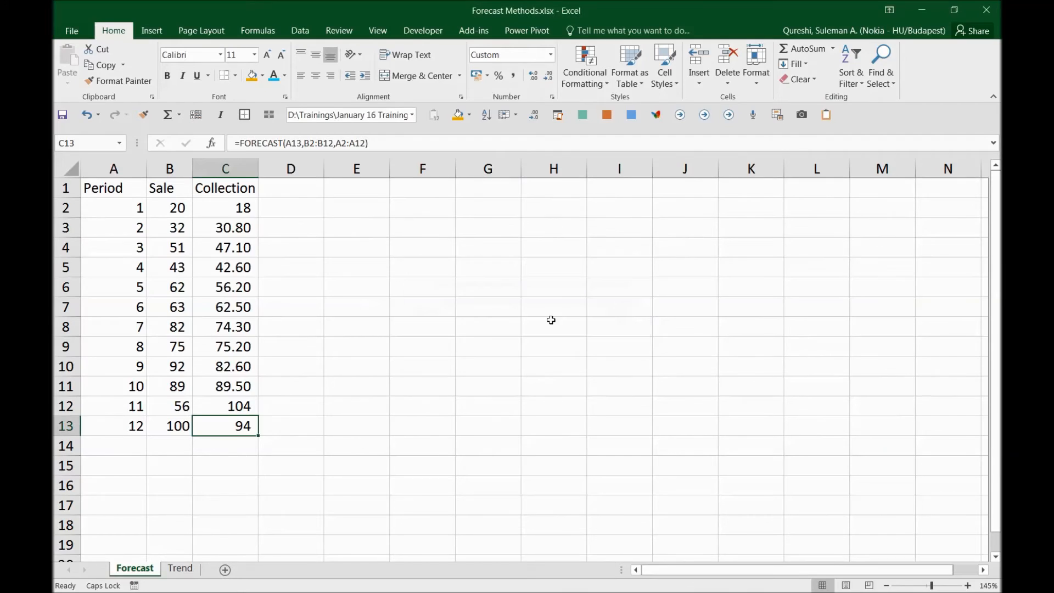
pyautogui.click(987, 10)
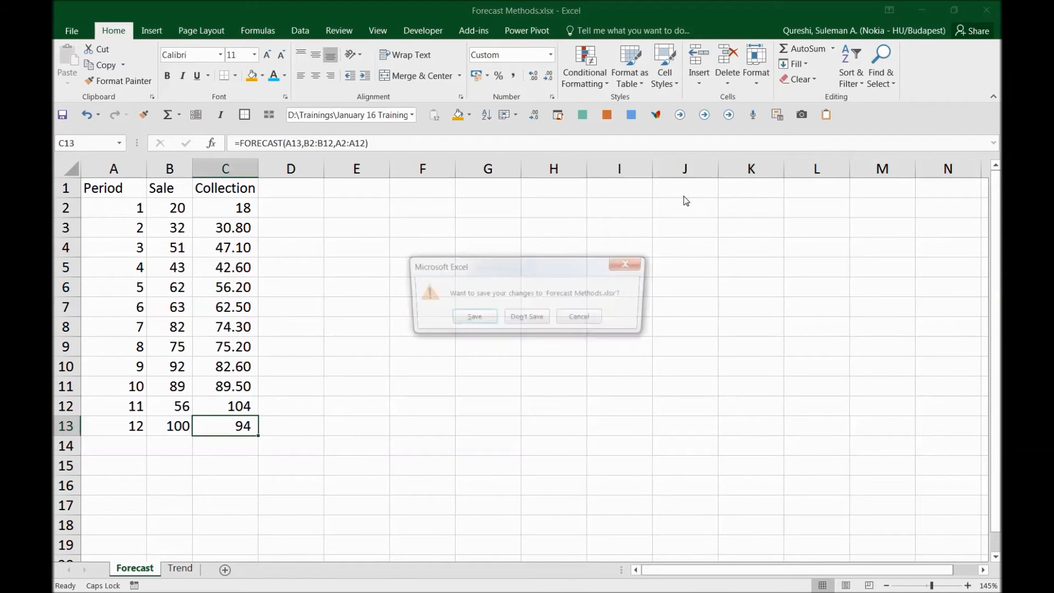
pyautogui.click(541, 318)
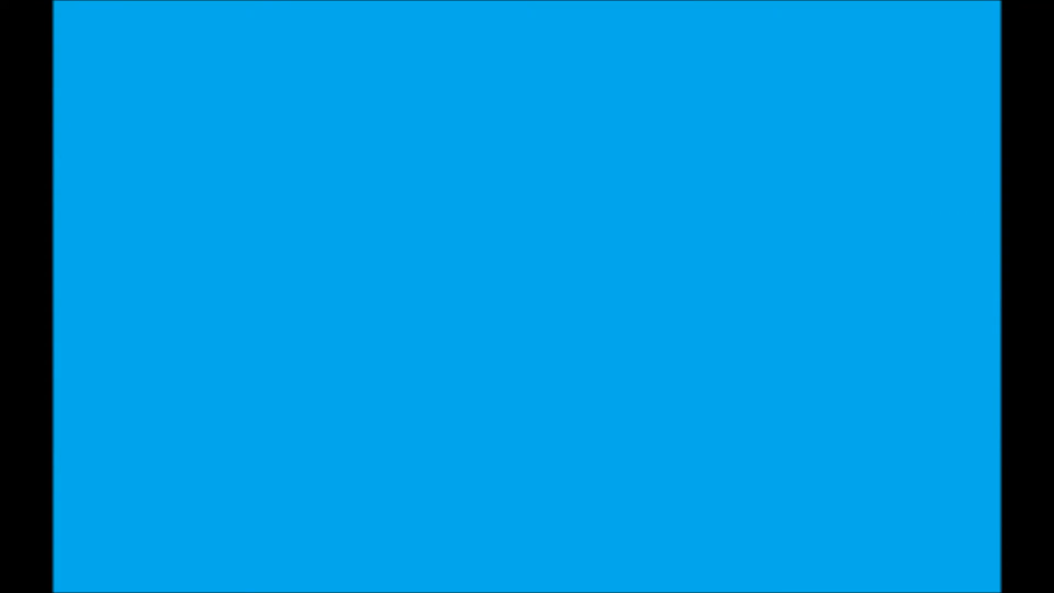
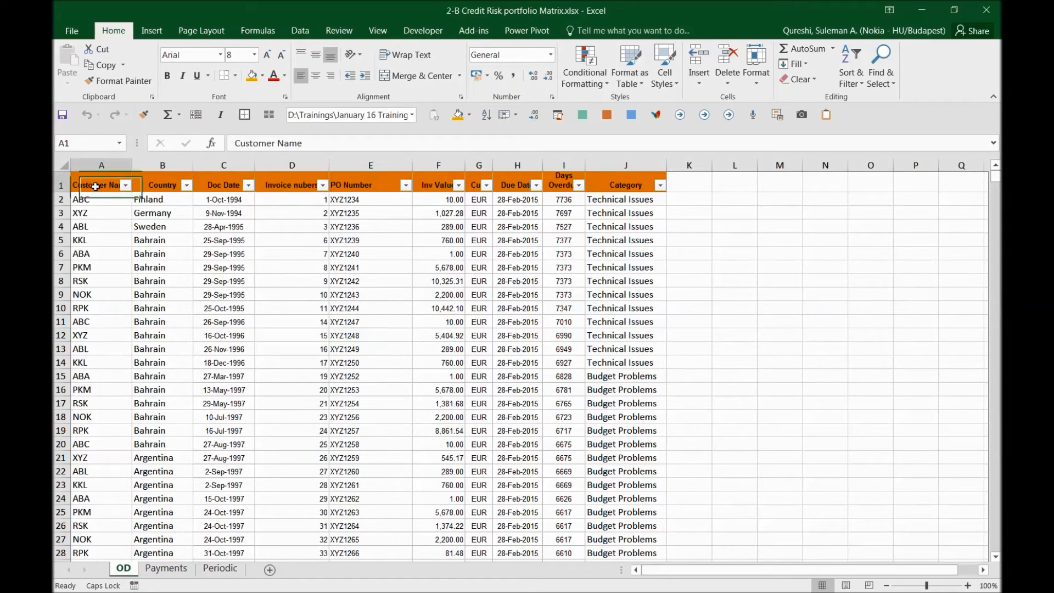
# - Create a PivotTable on a new worksheet from the entire data range of the OD sheet
pyautogui.hotkey('ctrl', 'shift', 'Right')
pyautogui.hotkey('ctrl', 'shift', 'Down')
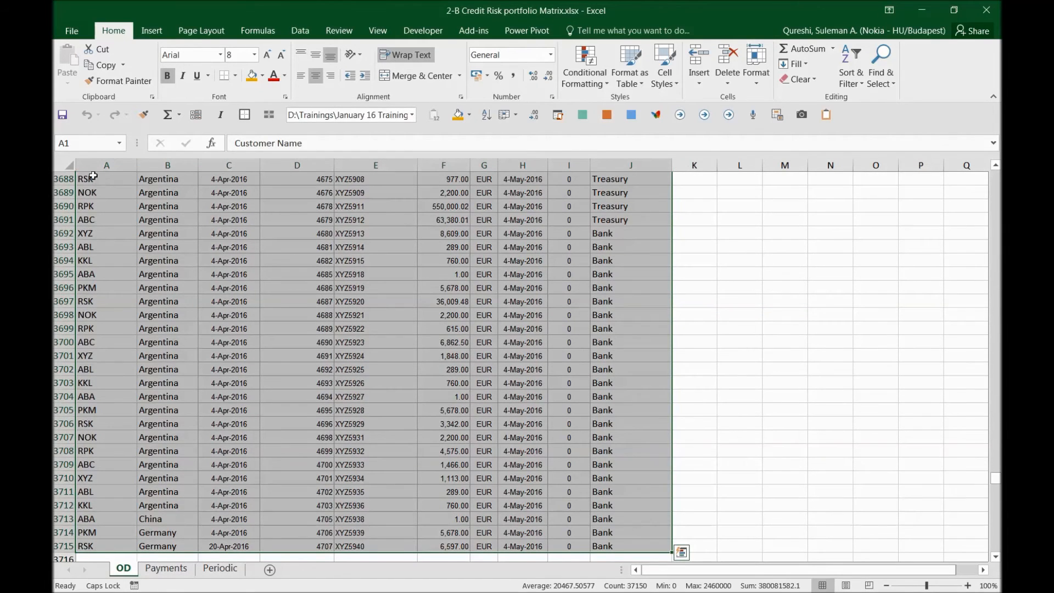
pyautogui.click(151, 31)
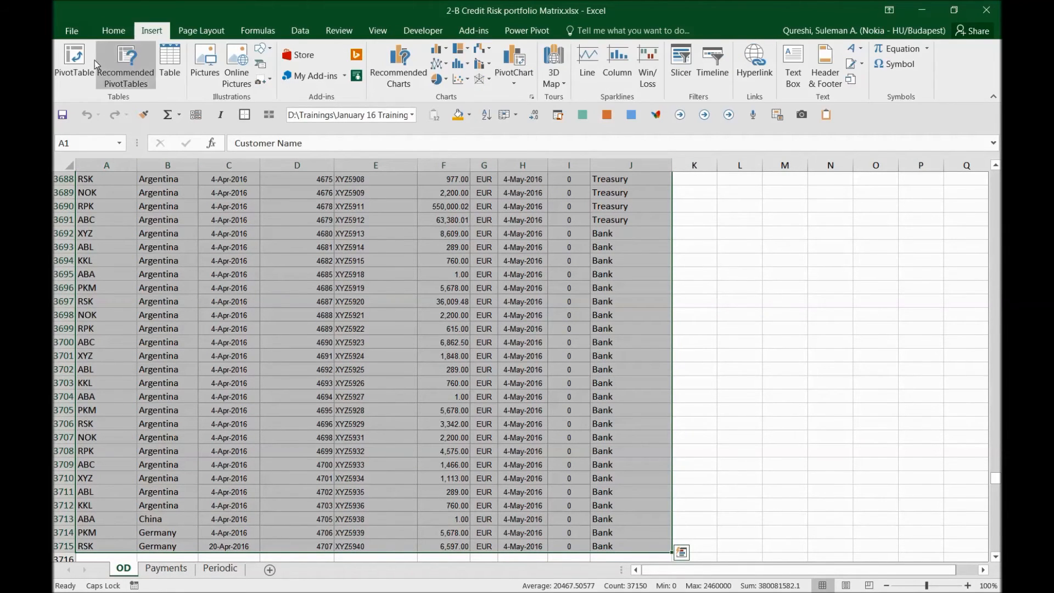
pyautogui.click(74, 63)
pyautogui.press('Return')
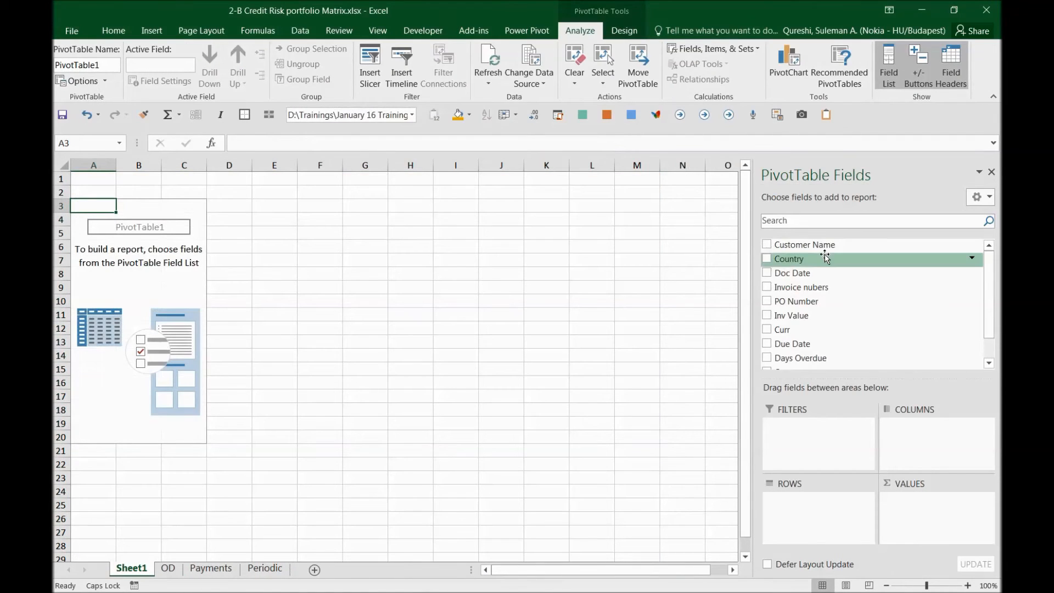
# - Add Customer Name to the PivotTable rows, with Country nested beneath it
pyautogui.moveTo(805, 244); pyautogui.dragTo(788, 504)
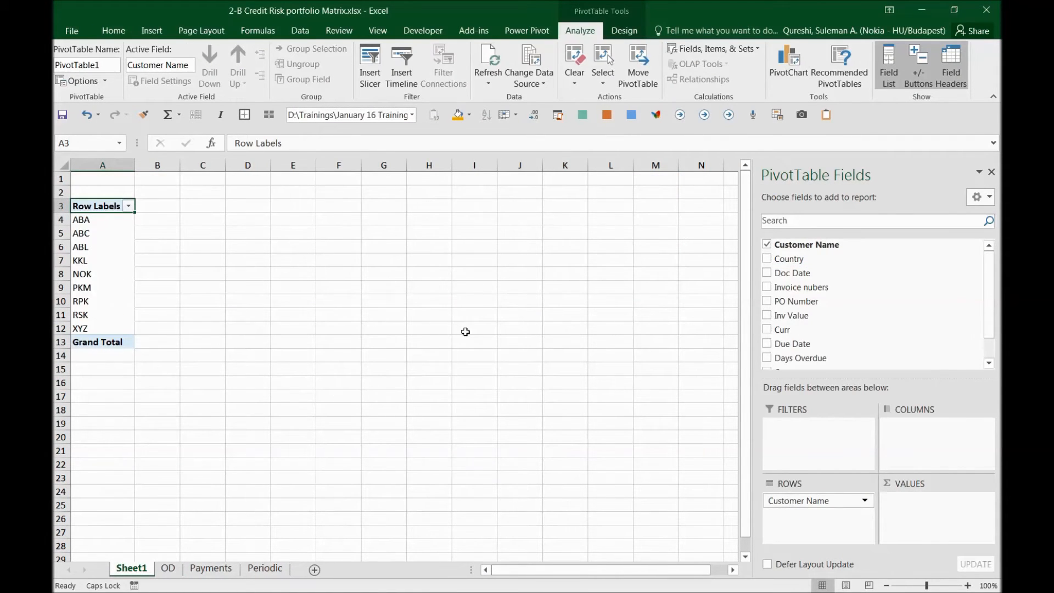
pyautogui.moveTo(788, 263); pyautogui.dragTo(826, 519)
pyautogui.click(104, 235)
pyautogui.click(98, 219)
pyautogui.click(105, 241)
pyautogui.click(120, 263)
# - Enable the classic PivotTable layout in the PivotTable's display options
pyautogui.rightClick(110, 242)
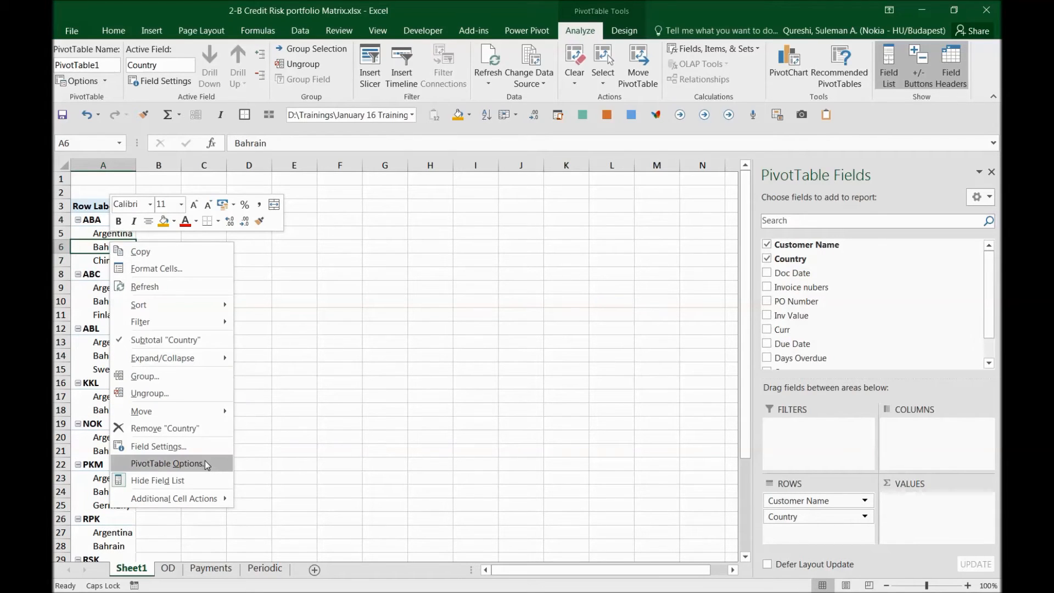
pyautogui.click(205, 463)
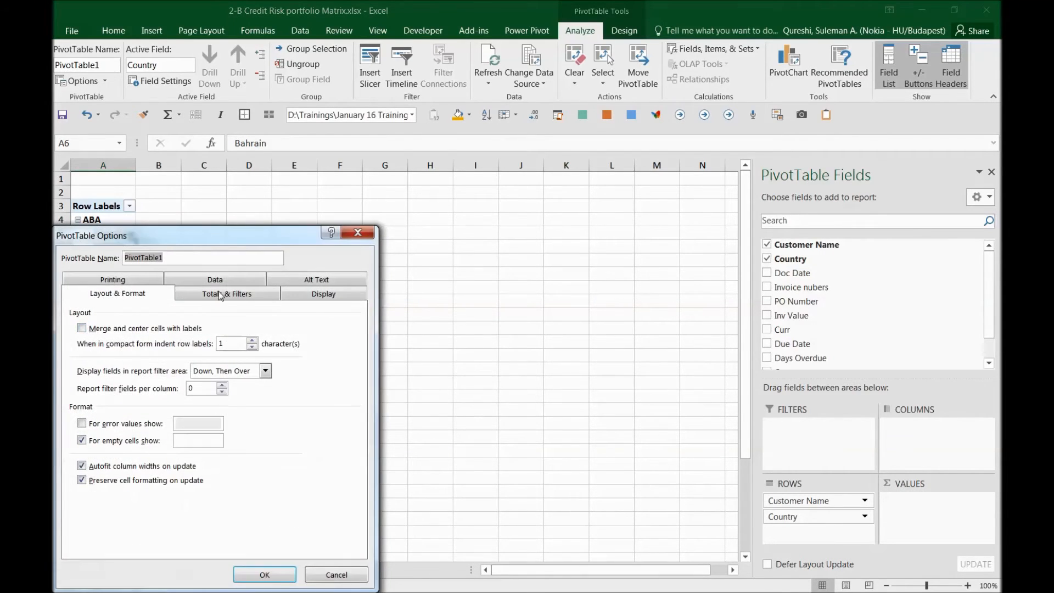
pyautogui.click(247, 294)
pyautogui.click(305, 297)
pyautogui.click(107, 404)
pyautogui.click(105, 392)
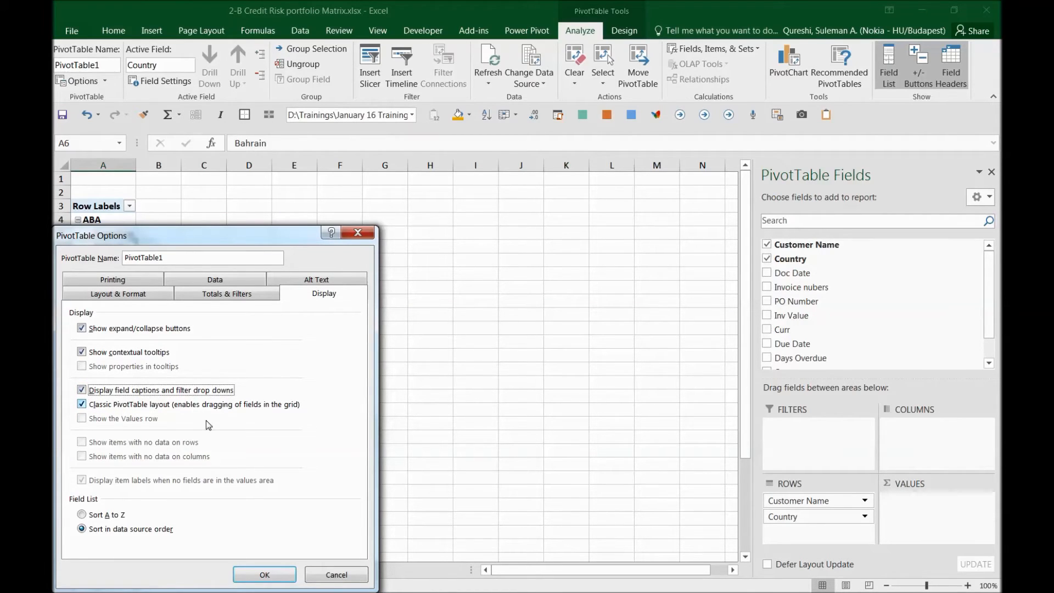
pyautogui.click(271, 574)
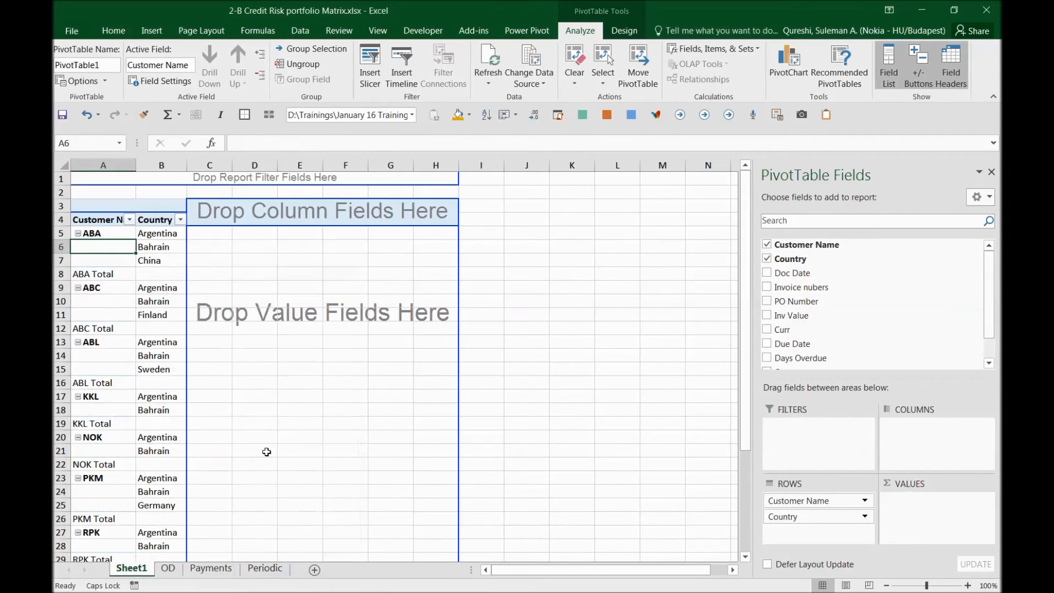
# - Add Inv Value to the PivotTable values as a sum for each customer and country
pyautogui.click(148, 242)
pyautogui.click(146, 247)
pyautogui.click(148, 250)
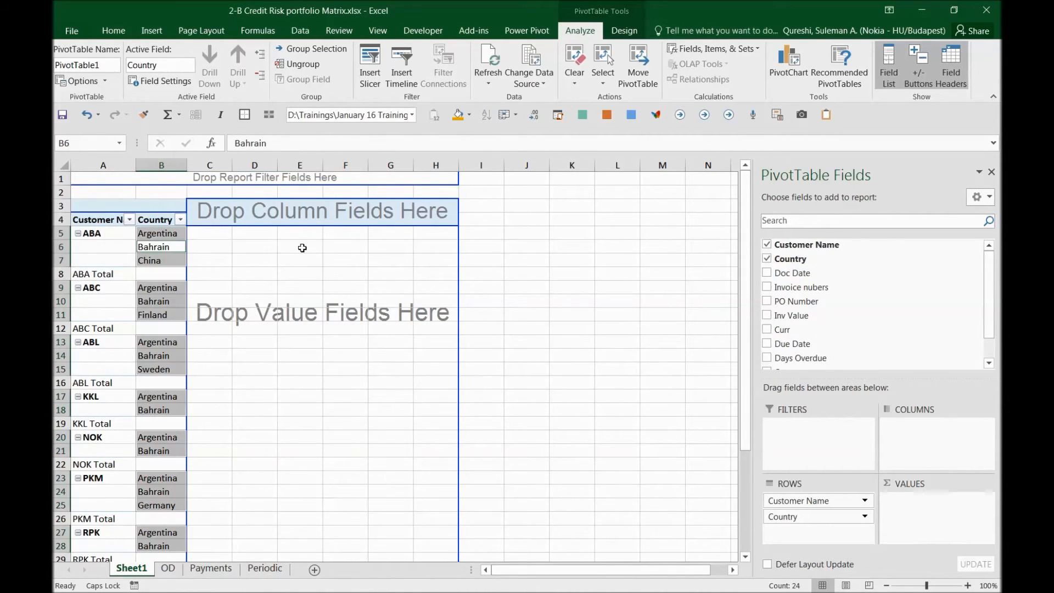
pyautogui.click(267, 269)
pyautogui.scroll(1, 240, 288)
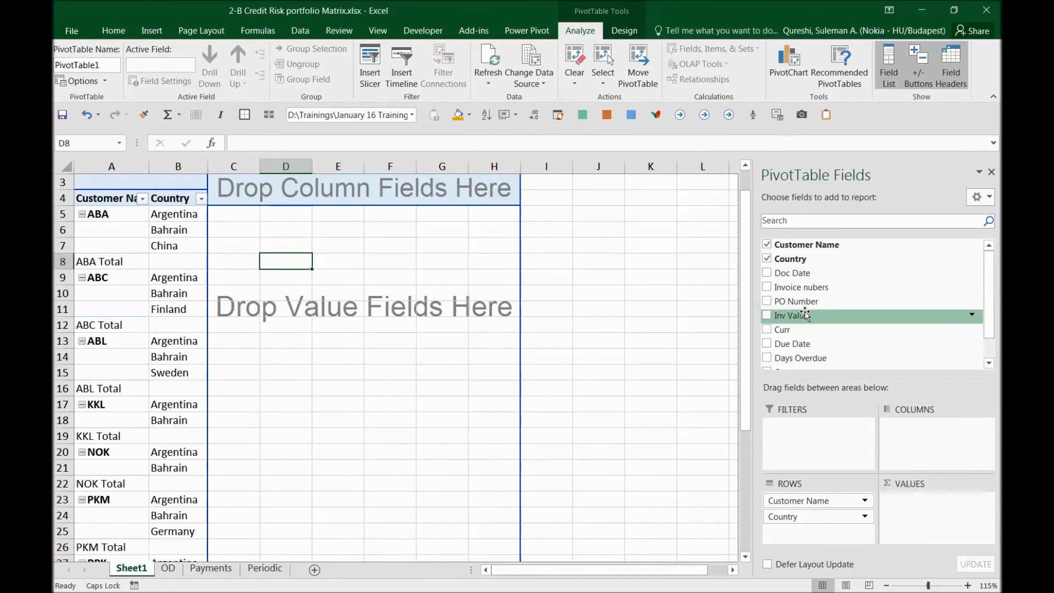
pyautogui.moveTo(803, 316); pyautogui.dragTo(935, 522)
pyautogui.click(252, 261)
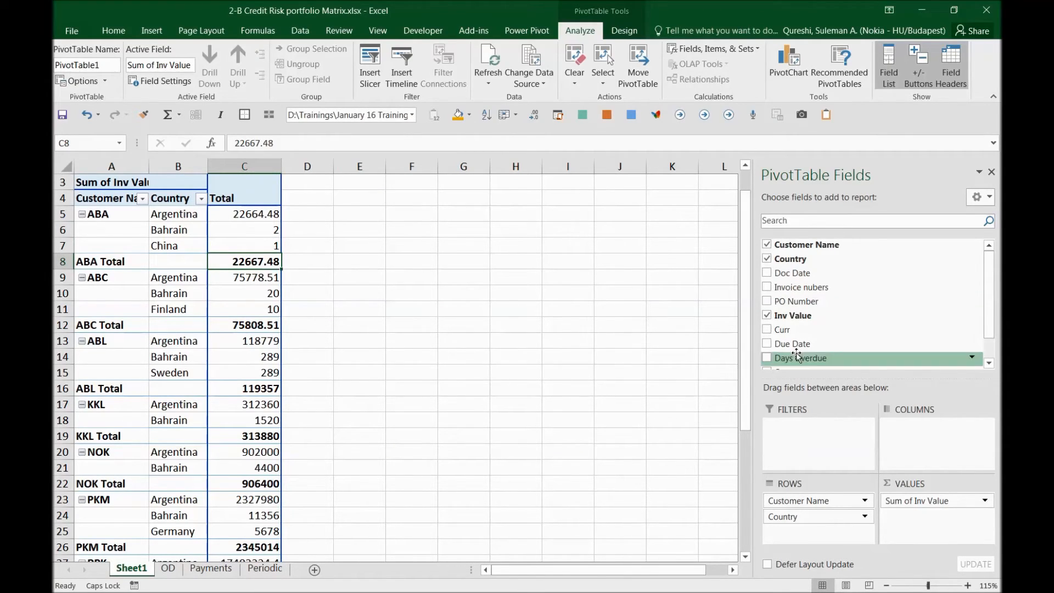
# - Add the Due Date field to the PivotTable columns
pyautogui.moveTo(796, 344); pyautogui.dragTo(794, 317)
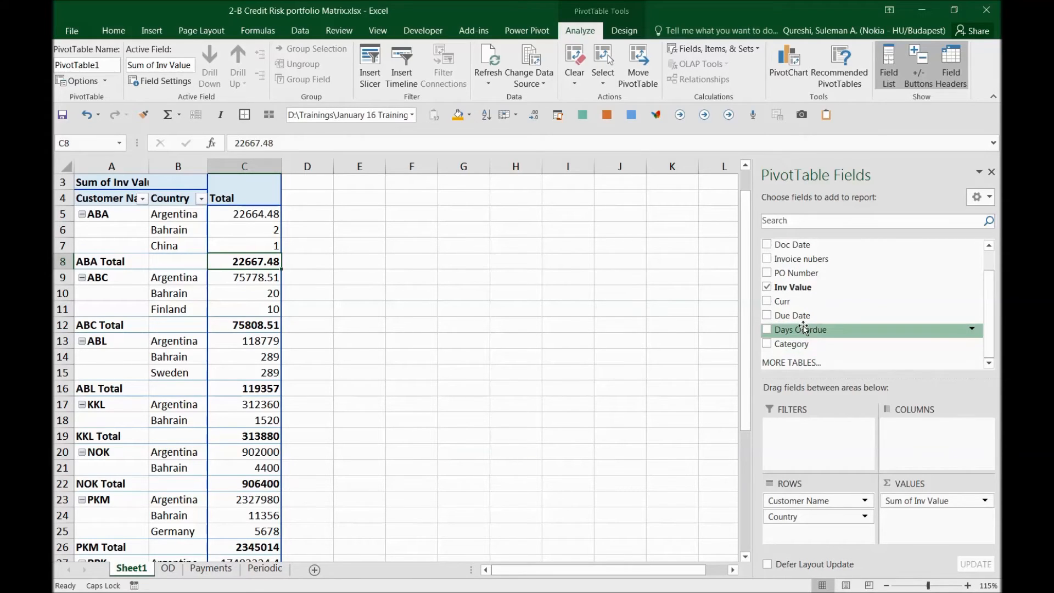
pyautogui.moveTo(799, 316); pyautogui.dragTo(926, 427)
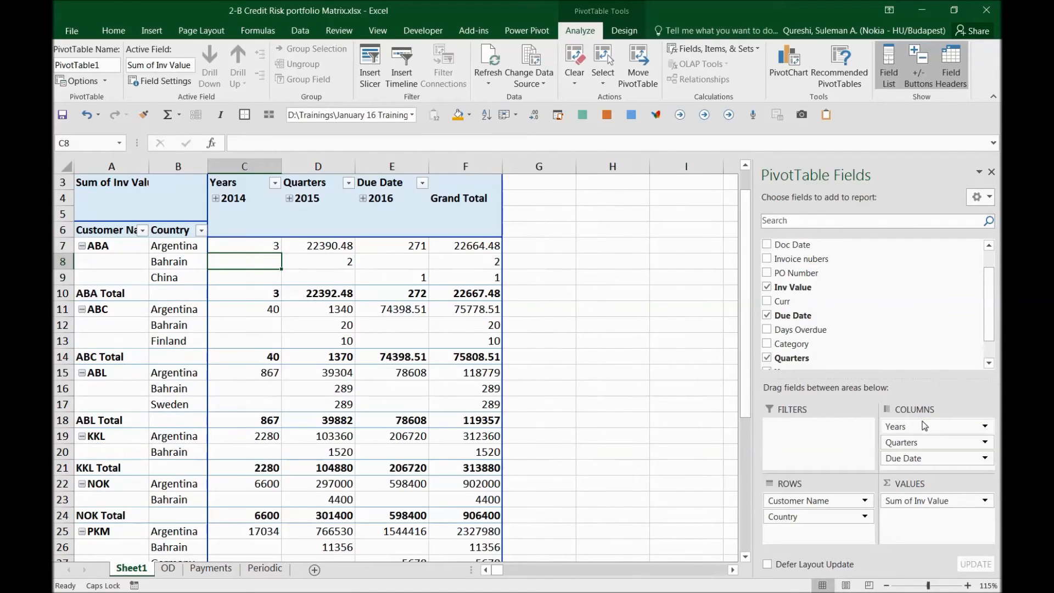
pyautogui.click(397, 213)
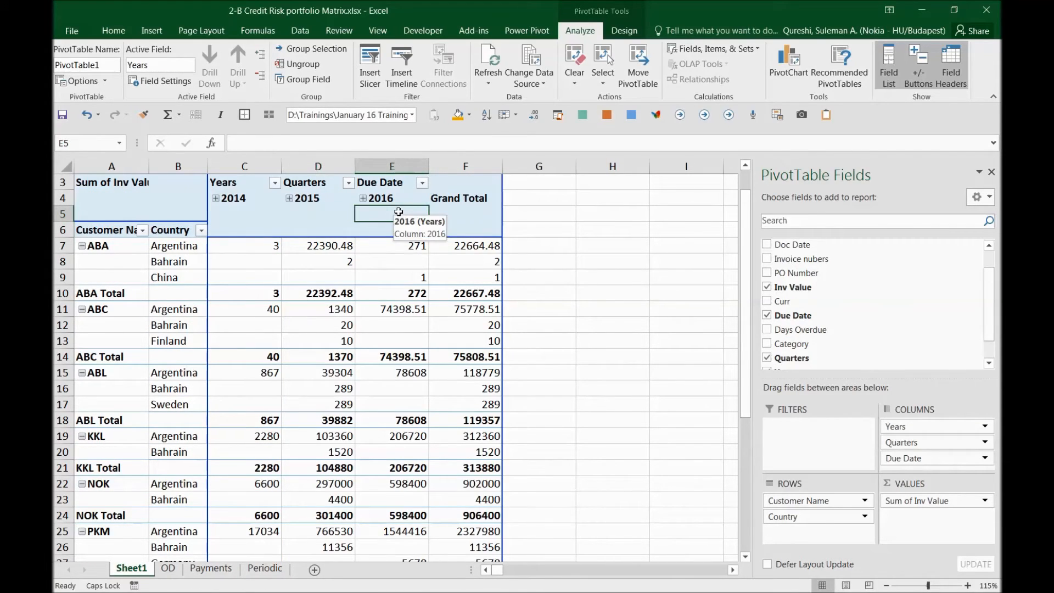
# - Group the due dates by years only, removing the months and quarters grouping
pyautogui.click(227, 202)
pyautogui.rightClick(226, 202)
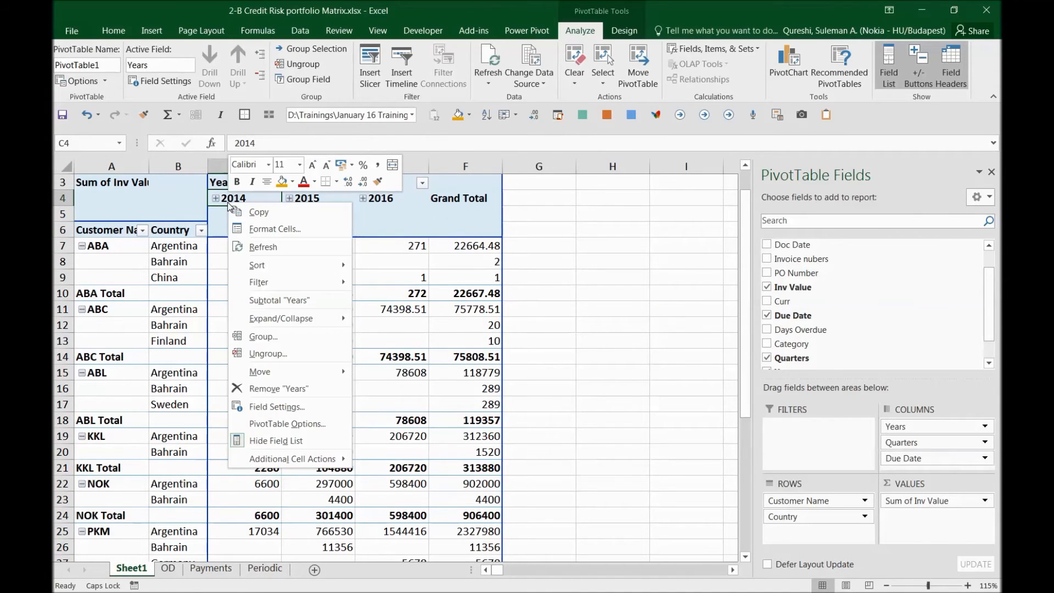
pyautogui.click(264, 338)
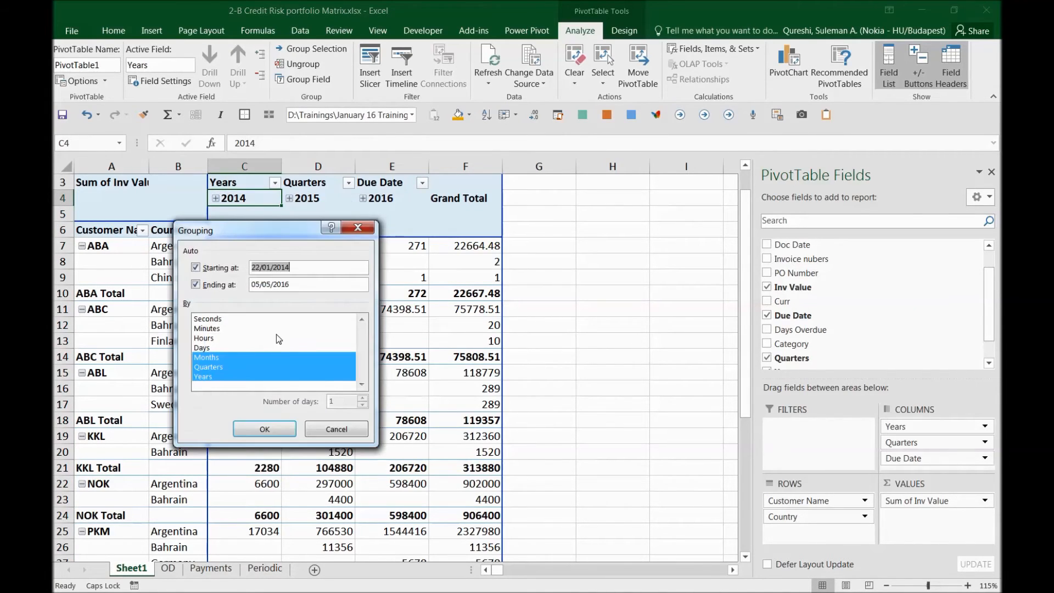
pyautogui.click(239, 358)
pyautogui.click(239, 366)
pyautogui.click(258, 427)
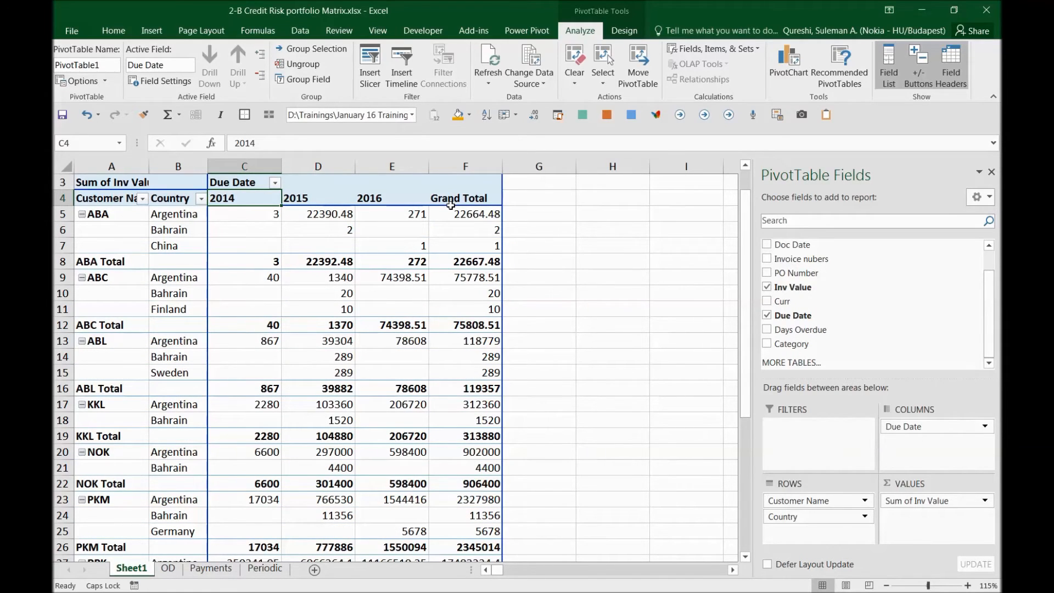
# - Enter the heading Bucket in cell G4, beside the PivotTable's Grand Total column
pyautogui.click(540, 260)
pyautogui.click(532, 200)
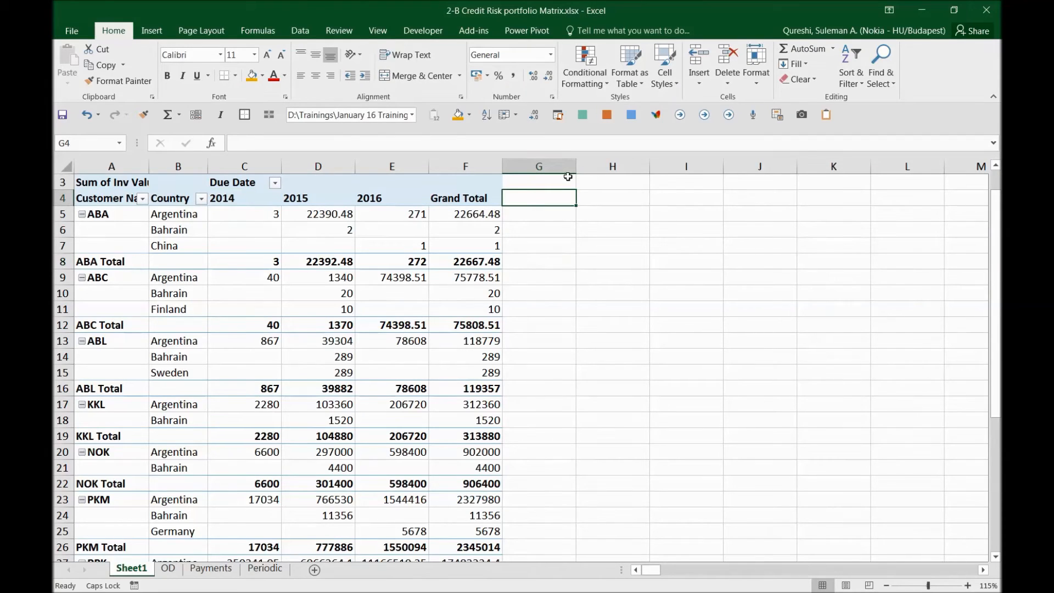
pyautogui.write('bUCKET')
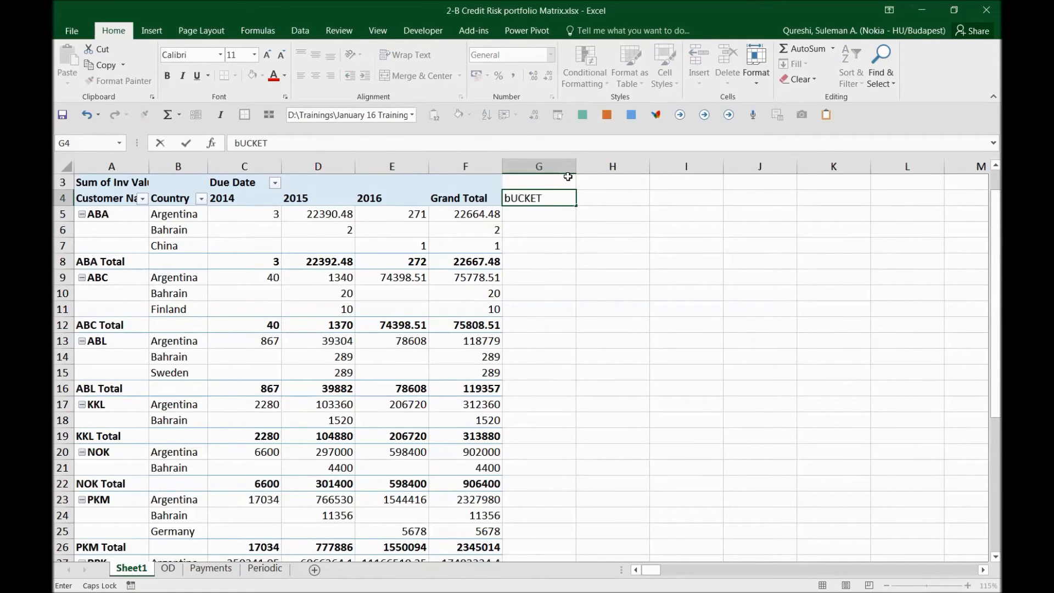
pyautogui.press('Return')
pyautogui.press('Up')
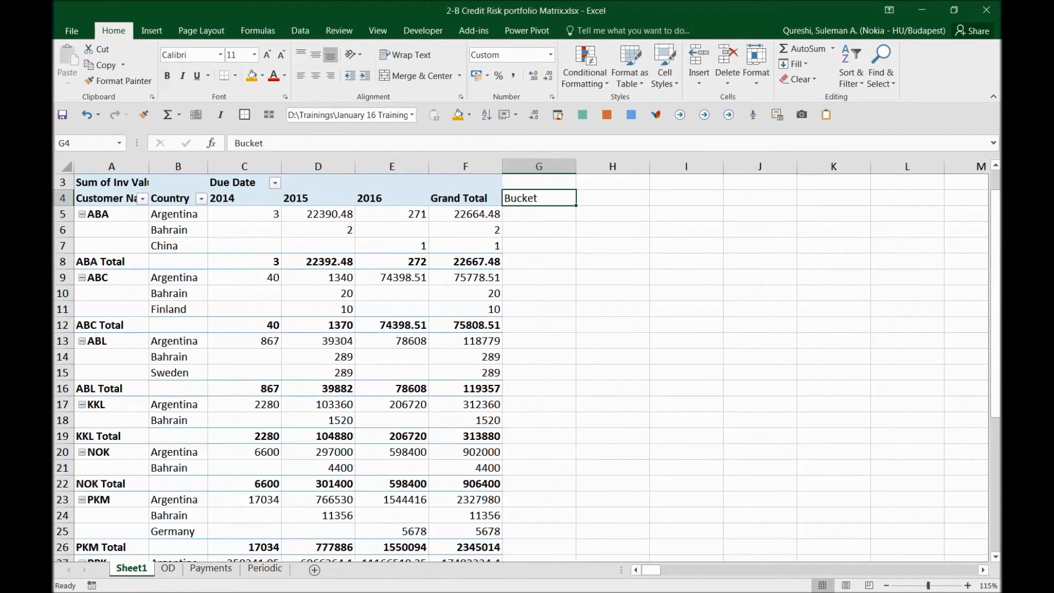
# - Insert an empty column before the PivotTable's Customer Name column and select the first cell under the Bucket heading
pyautogui.hotkey('alt', 'Tab')
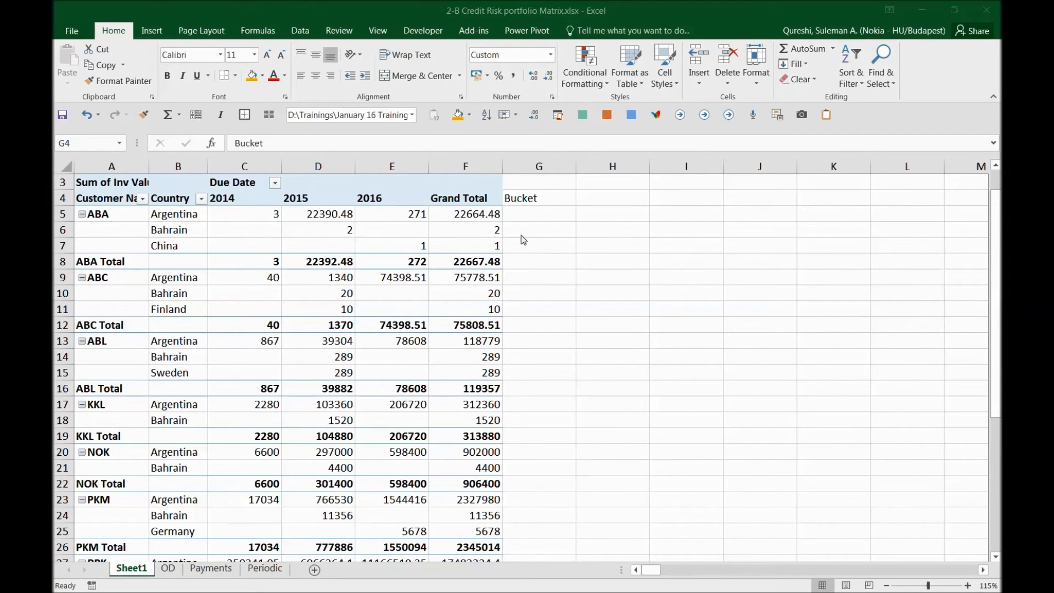
pyautogui.click(516, 202)
pyautogui.click(518, 211)
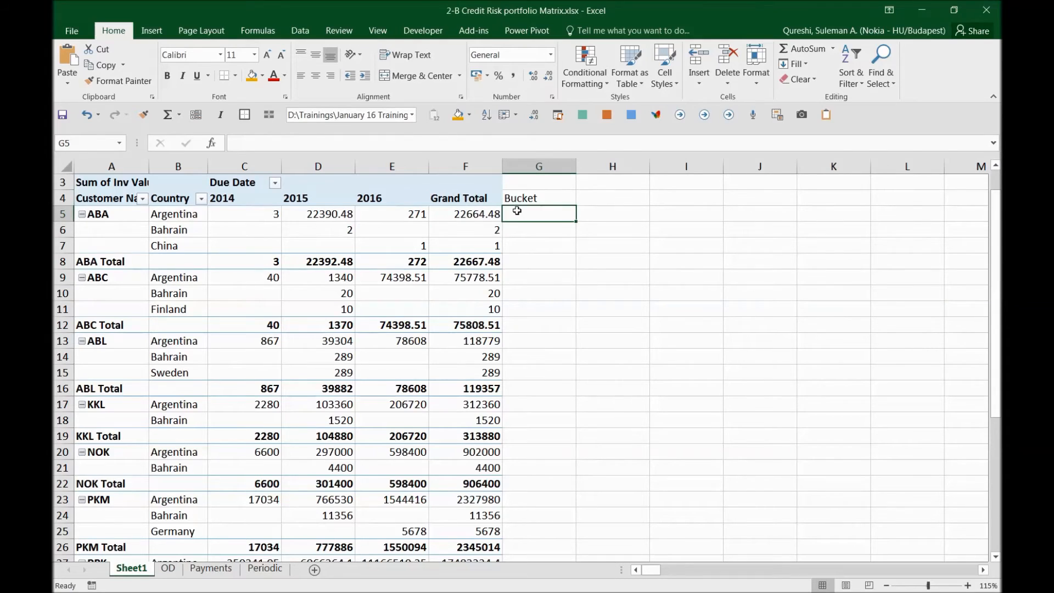
pyautogui.scroll(1, 518, 211)
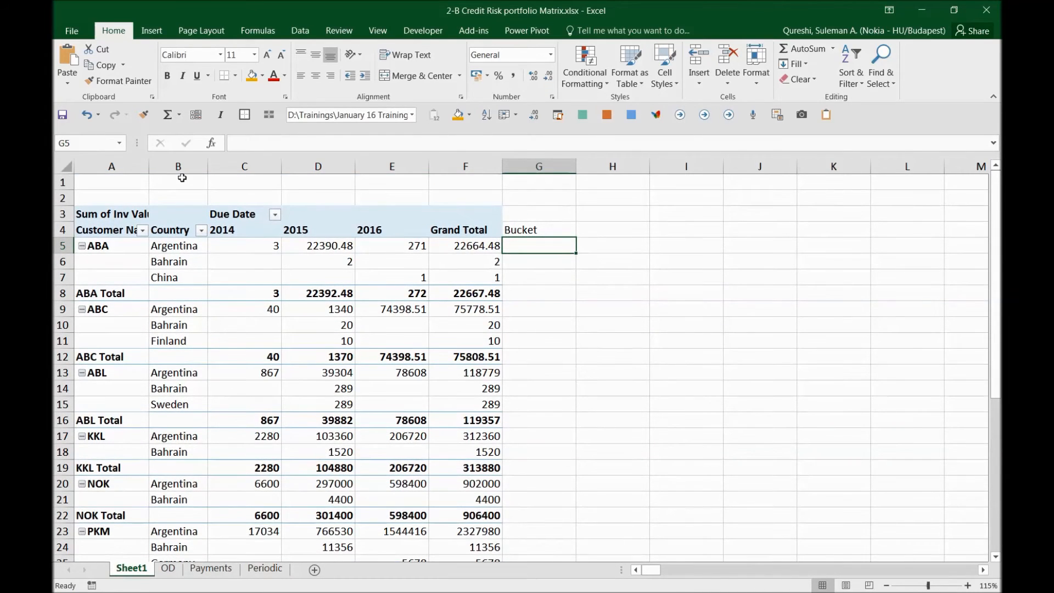
pyautogui.click(112, 166)
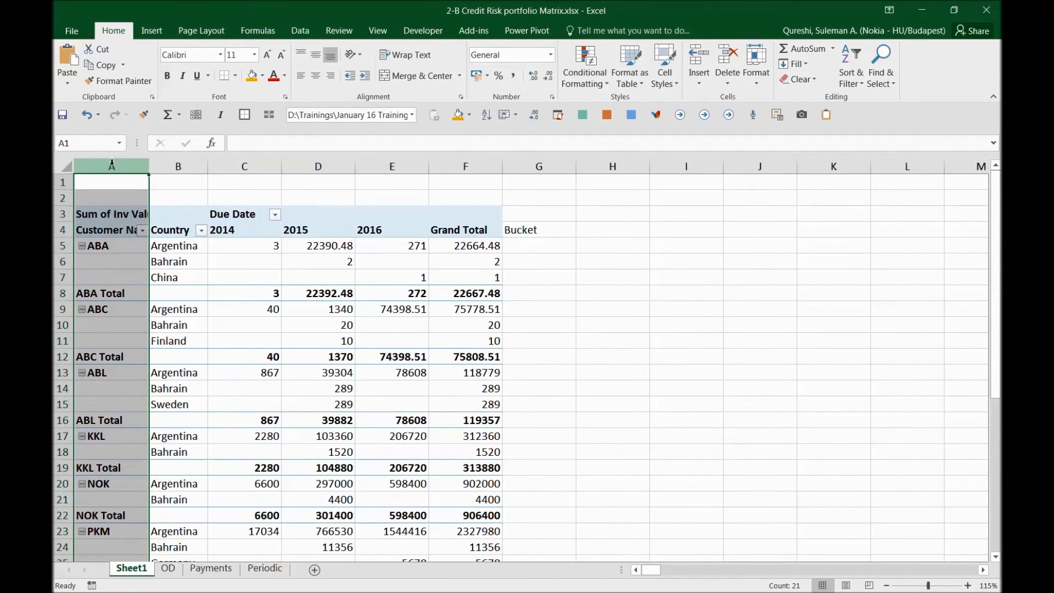
pyautogui.hotkey('ctrl', 'shift', '+')
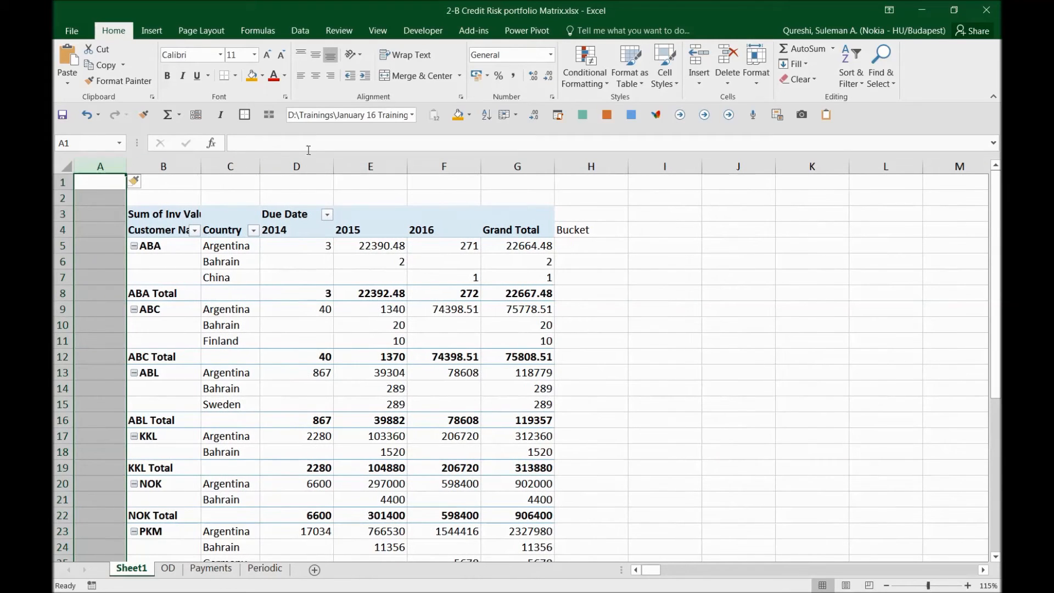
pyautogui.click(584, 247)
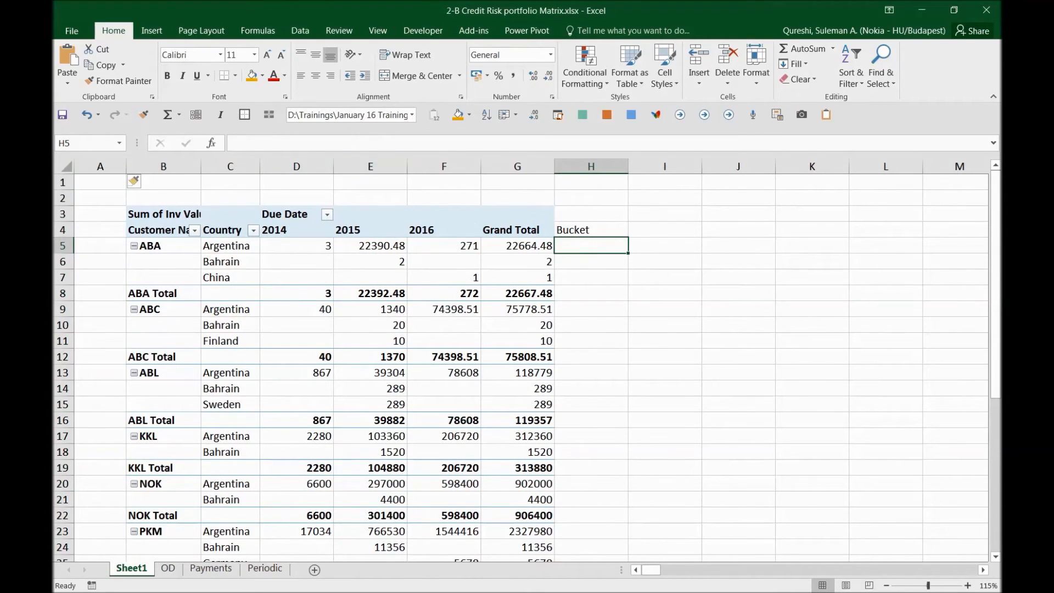
pyautogui.hotkey('alt', 'Tab')
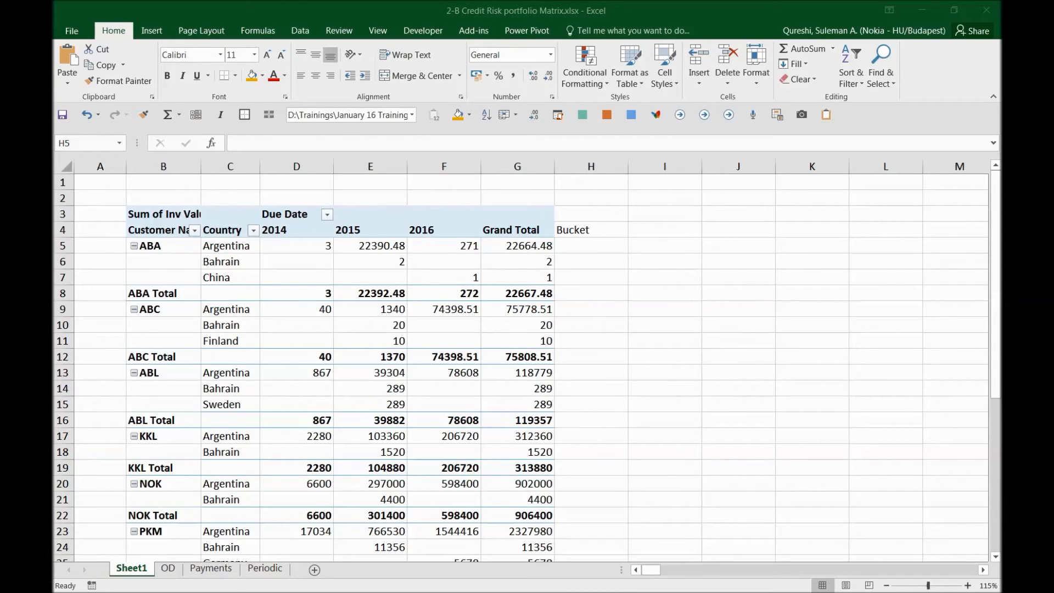
pyautogui.click(600, 246)
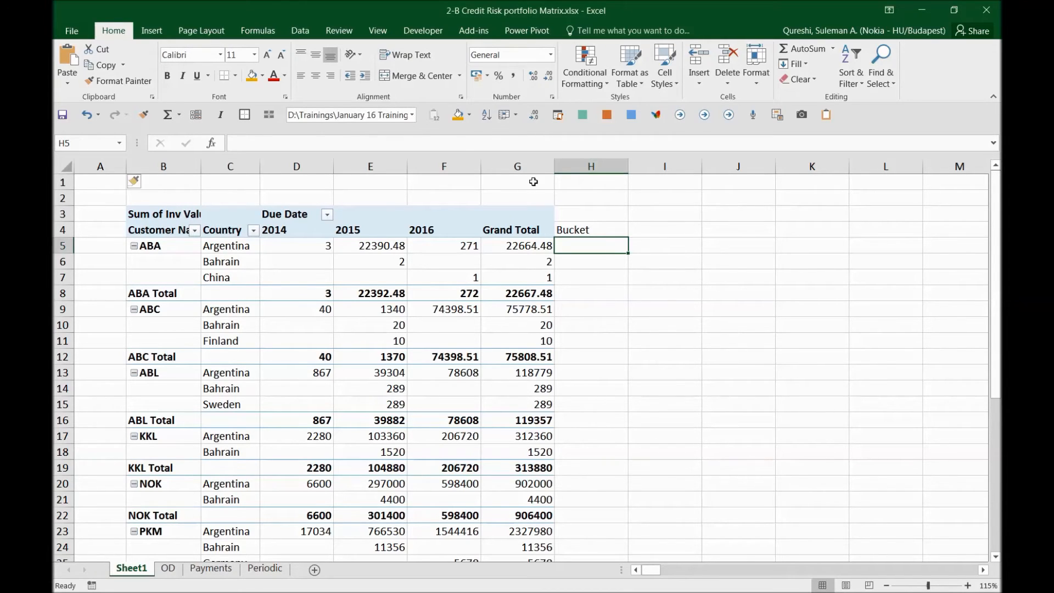
pyautogui.click(464, 144)
pyautogui.write('=')
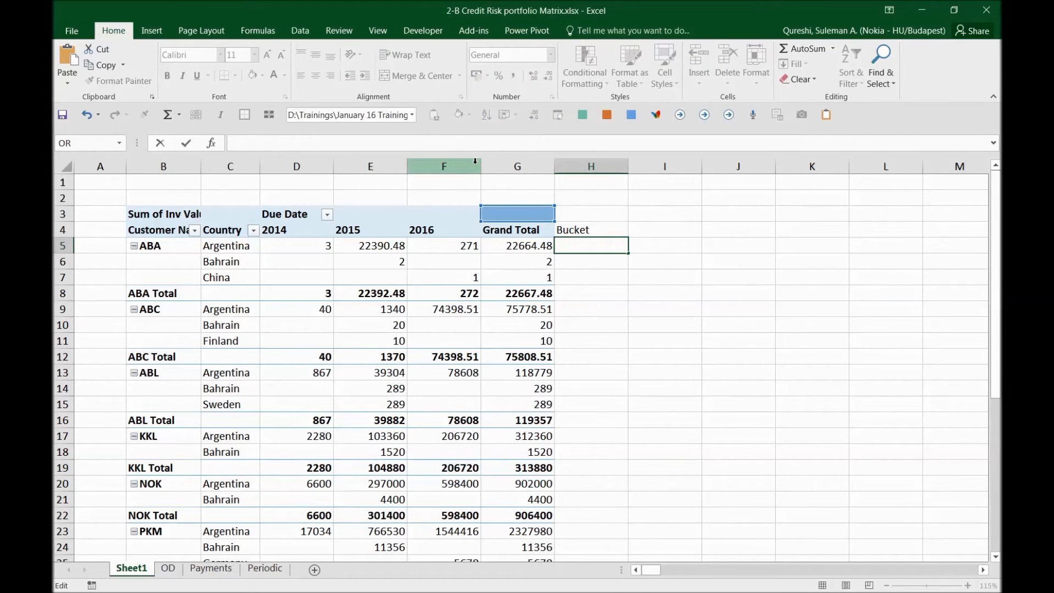
pyautogui.press('Escape')
# - Delete the two empty rows above the PivotTable
pyautogui.moveTo(63, 182)
pyautogui.mouseDown()
pyautogui.moveTo(63, 214)
pyautogui.moveTo(62, 198)
pyautogui.mouseUp()
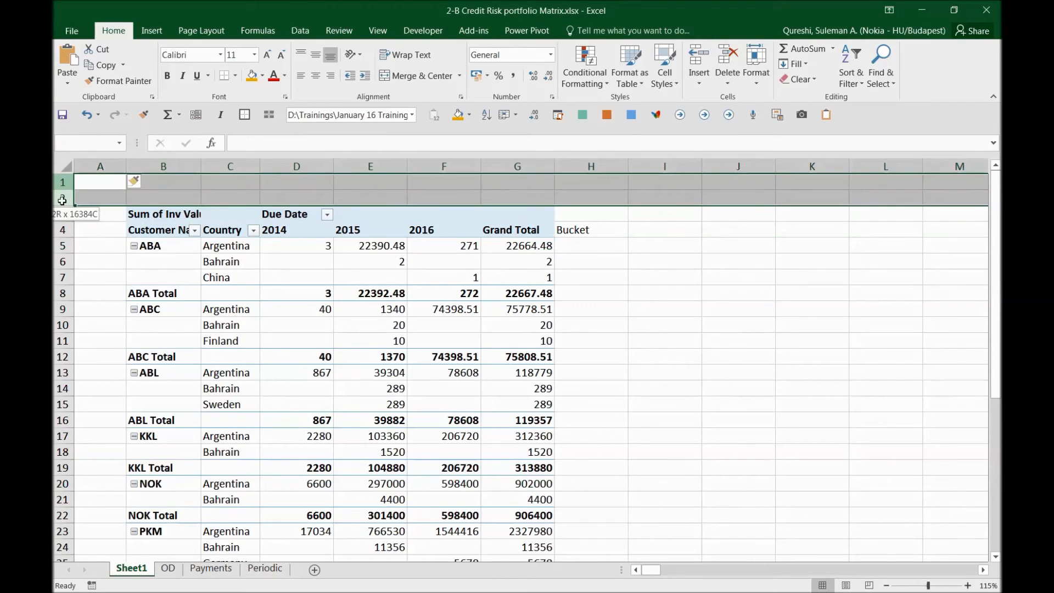
pyautogui.rightClick(218, 206)
pyautogui.click(258, 301)
pyautogui.click(631, 273)
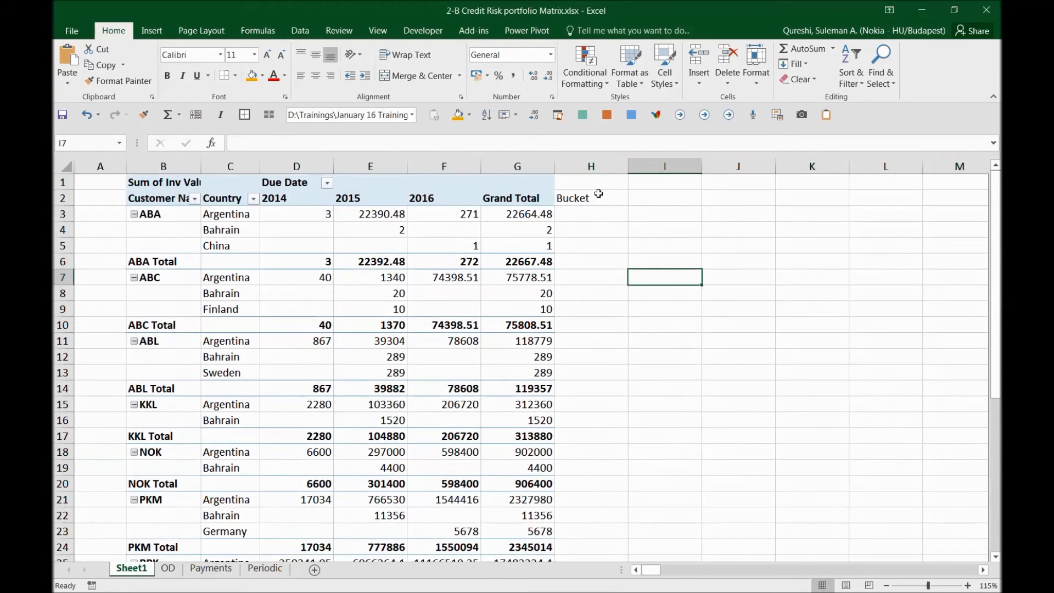
# - In H3, enter a nested IF classifying G3: >1000000 "1M+", >500000 "500K-1M", >250000 "250-500K", >100000 "100-250K", >50000 "50-100K", >10000 "10-50K", else "1-10K"
pyautogui.click(583, 214)
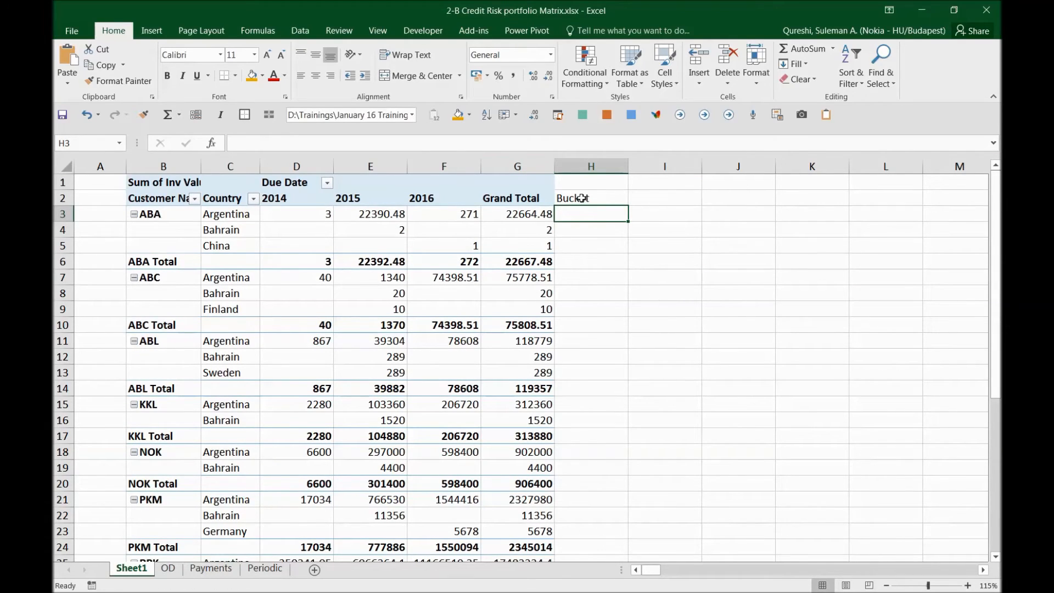
pyautogui.hotkey('alt', 'Tab')
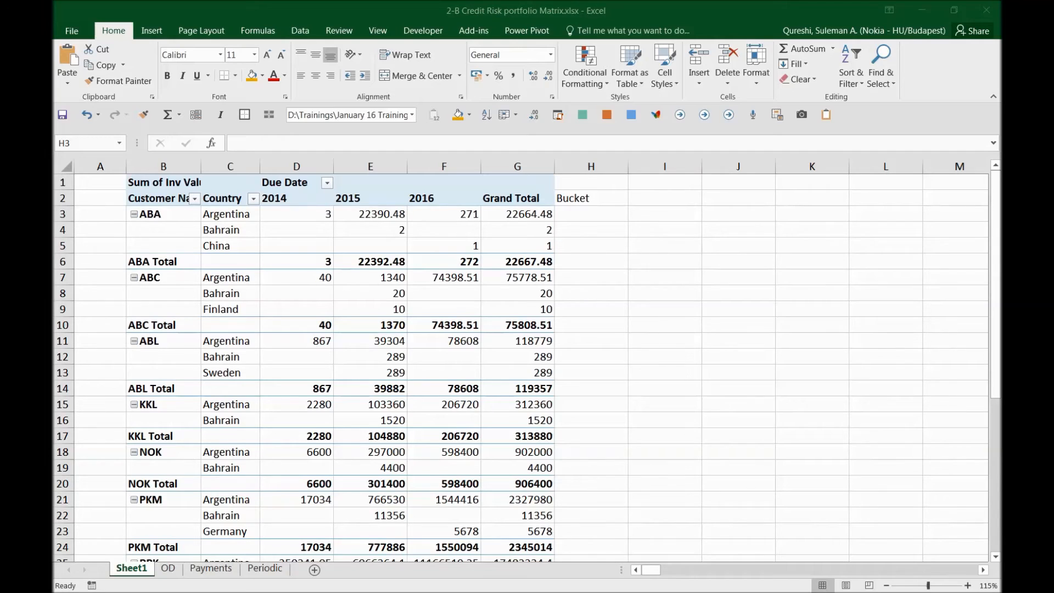
pyautogui.hotkey('alt', 'Tab')
pyautogui.click(374, 147)
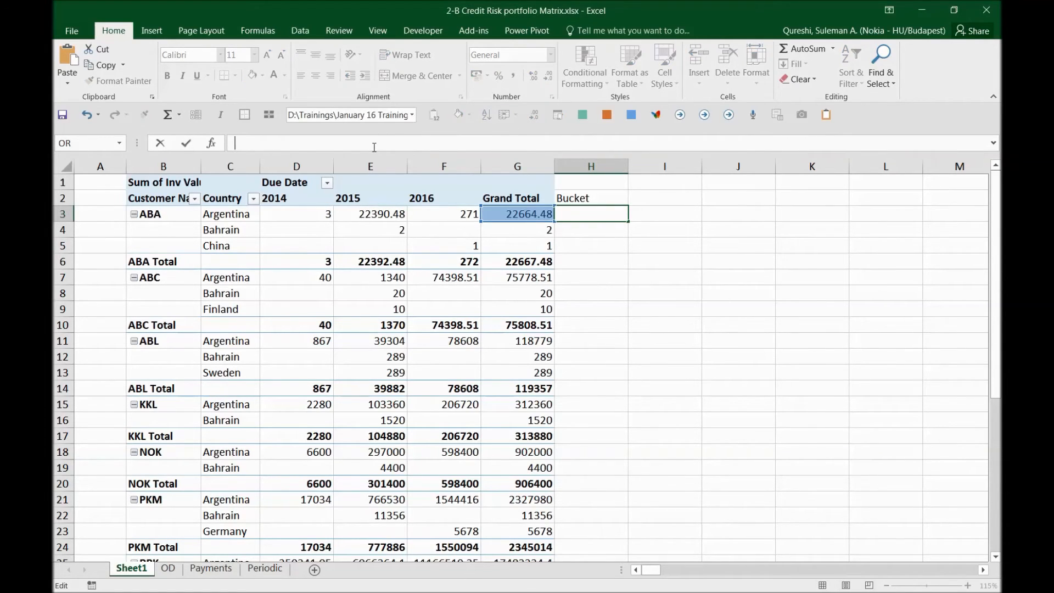
pyautogui.hotkey('ctrl', 'Return')
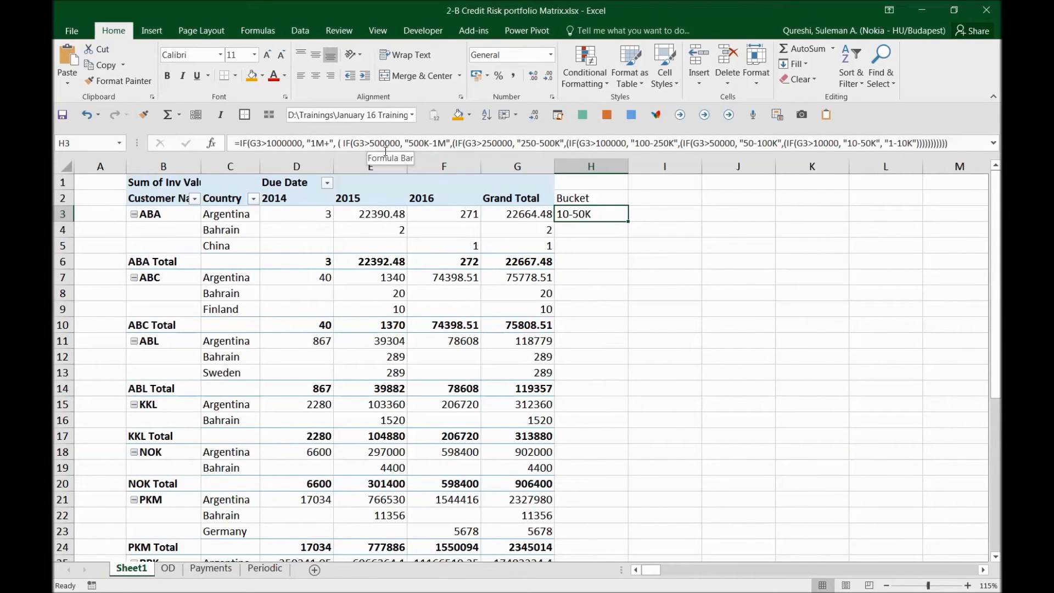
# - Enlarge the formula display and examine each threshold and bucket label in the nested IF formula of H3
pyautogui.moveTo(384, 152); pyautogui.dragTo(387, 184)
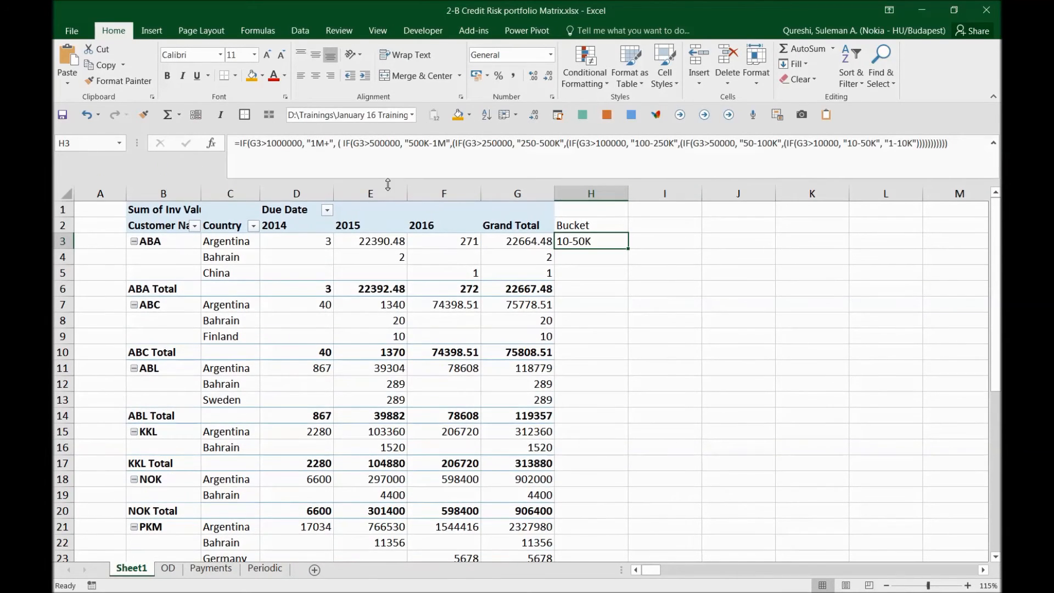
pyautogui.moveTo(251, 143); pyautogui.dragTo(513, 145)
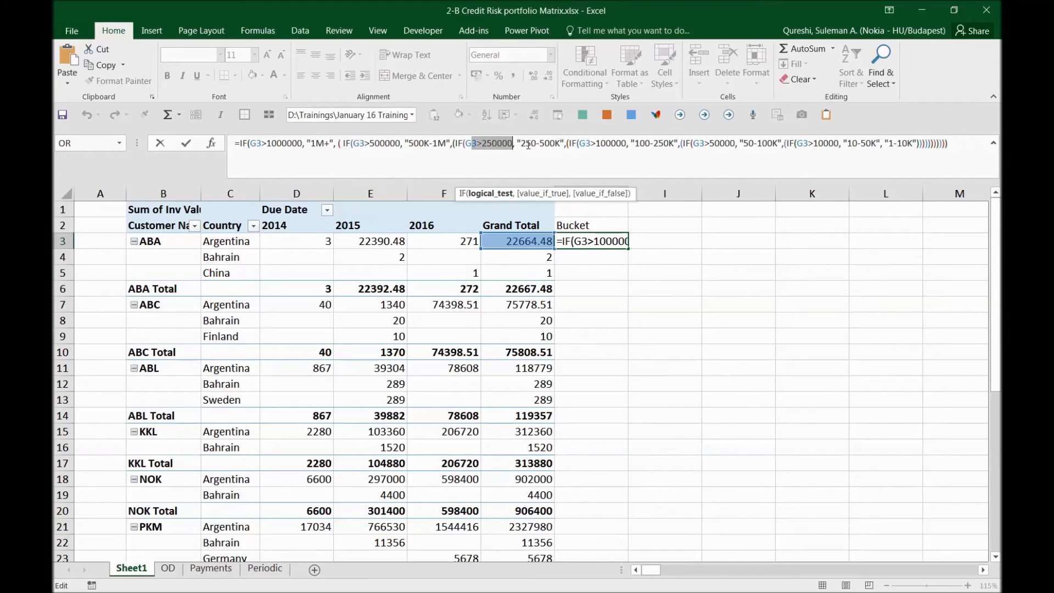
pyautogui.moveTo(526, 143); pyautogui.dragTo(572, 143)
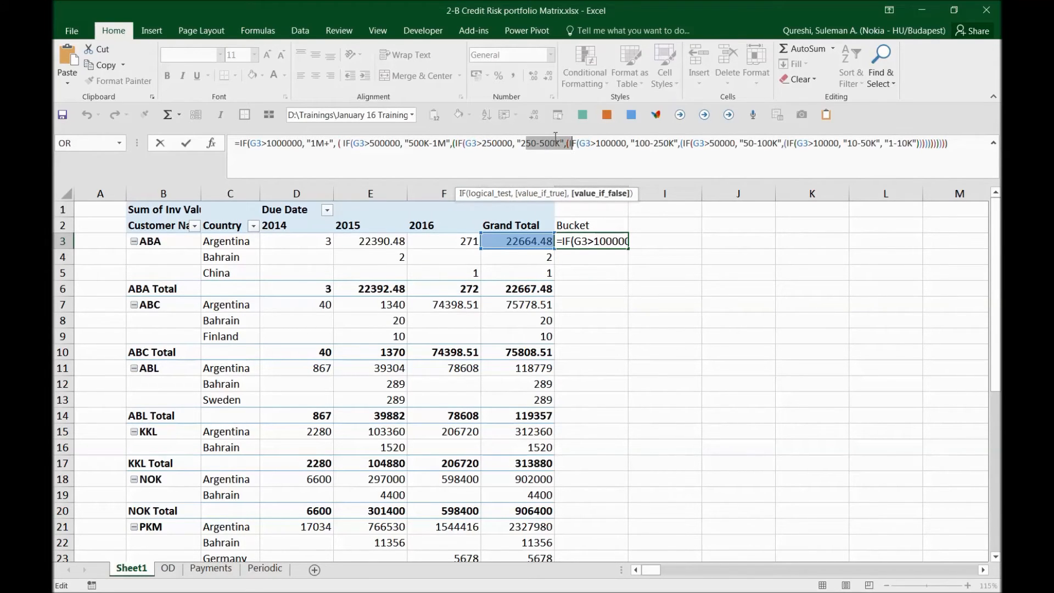
pyautogui.moveTo(601, 144); pyautogui.dragTo(623, 143)
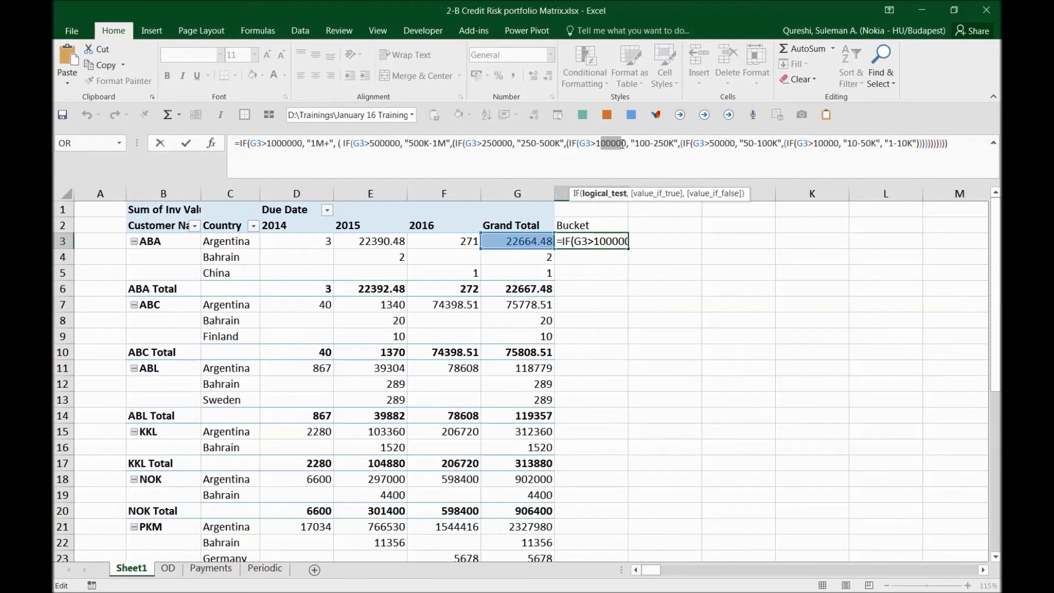
pyautogui.moveTo(649, 143); pyautogui.dragTo(872, 143)
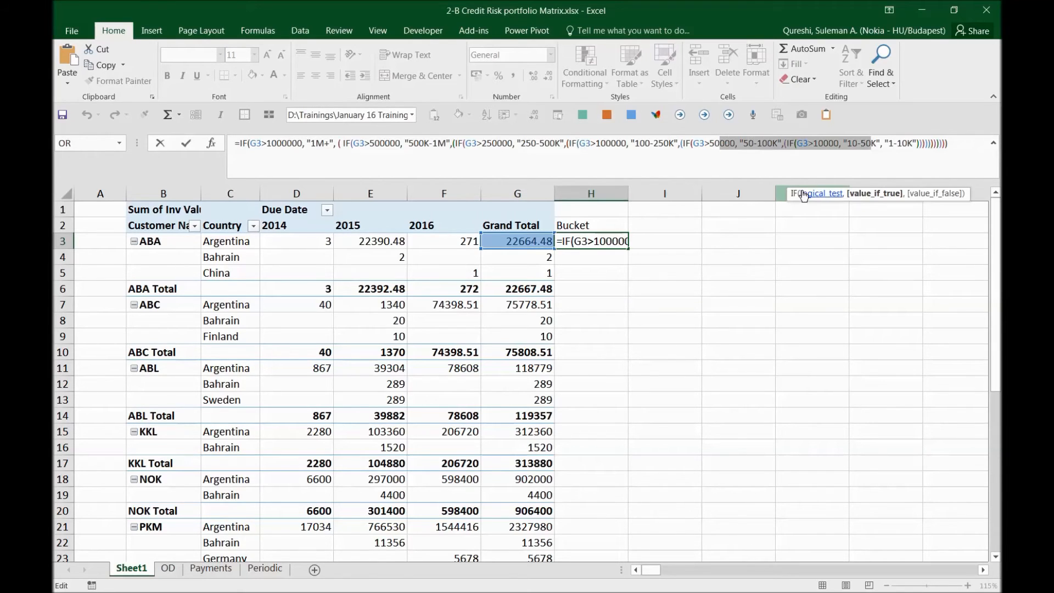
pyautogui.press('Return')
pyautogui.press('Up')
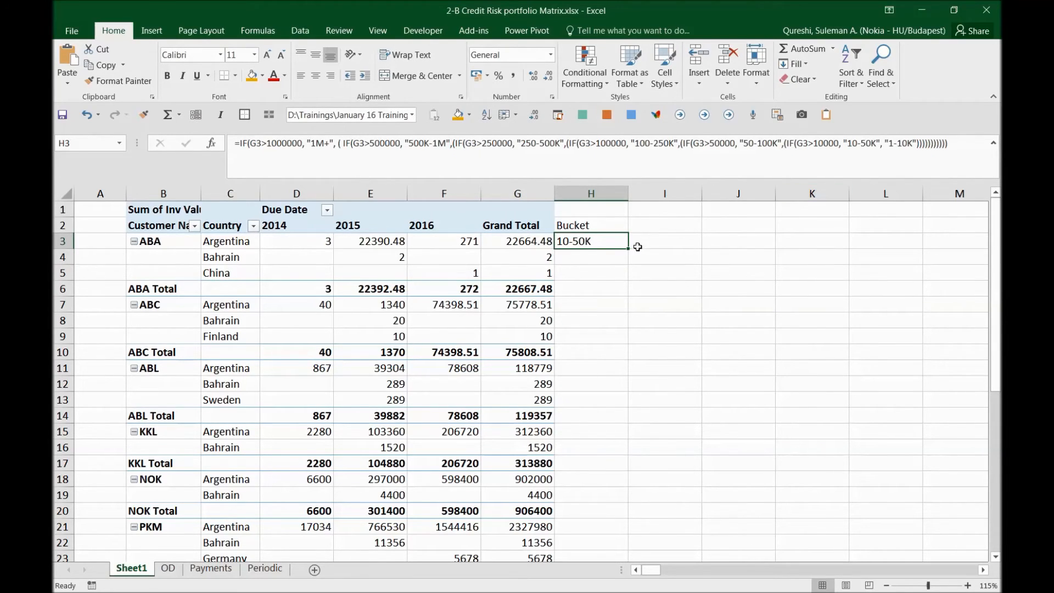
# - Fill the Bucket formula from H3 down column H alongside the PivotTable rows
pyautogui.moveTo(630, 246); pyautogui.dragTo(609, 539)
pyautogui.click(601, 331)
pyautogui.scroll(5, 600, 330)
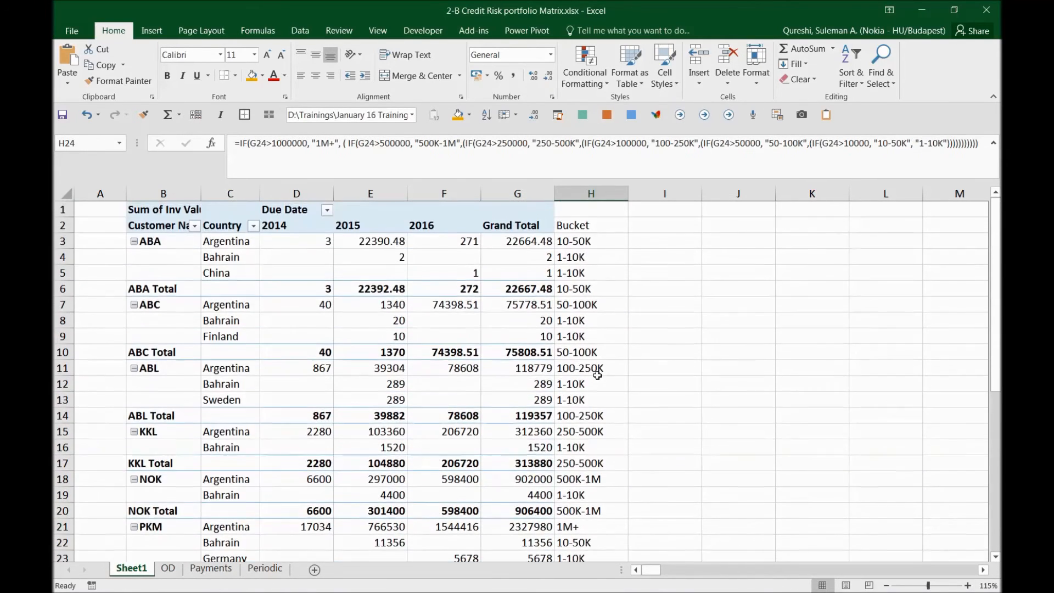
pyautogui.click(590, 236)
pyautogui.click(598, 225)
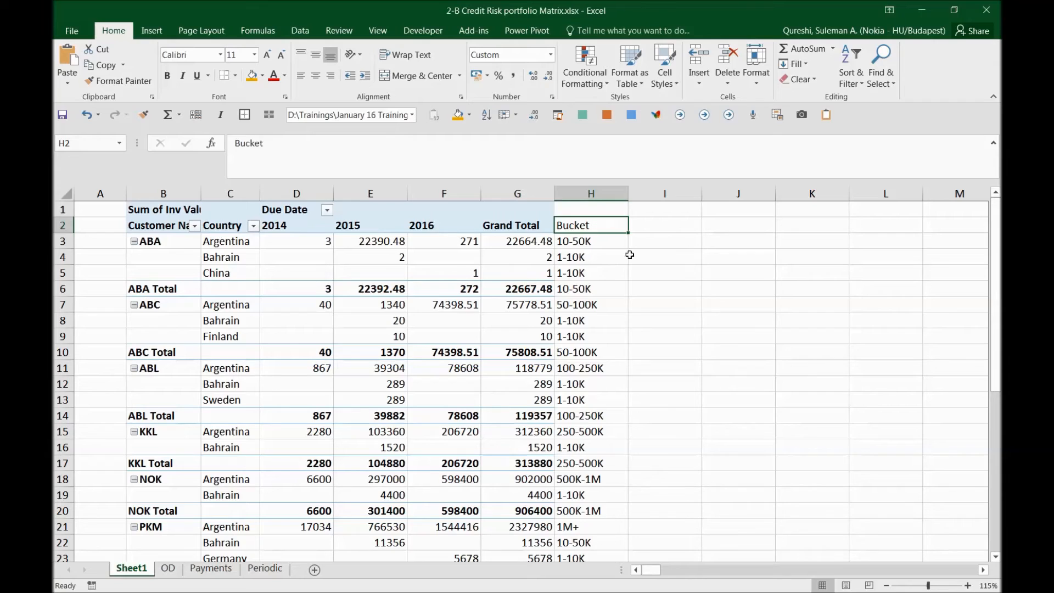
pyautogui.click(646, 246)
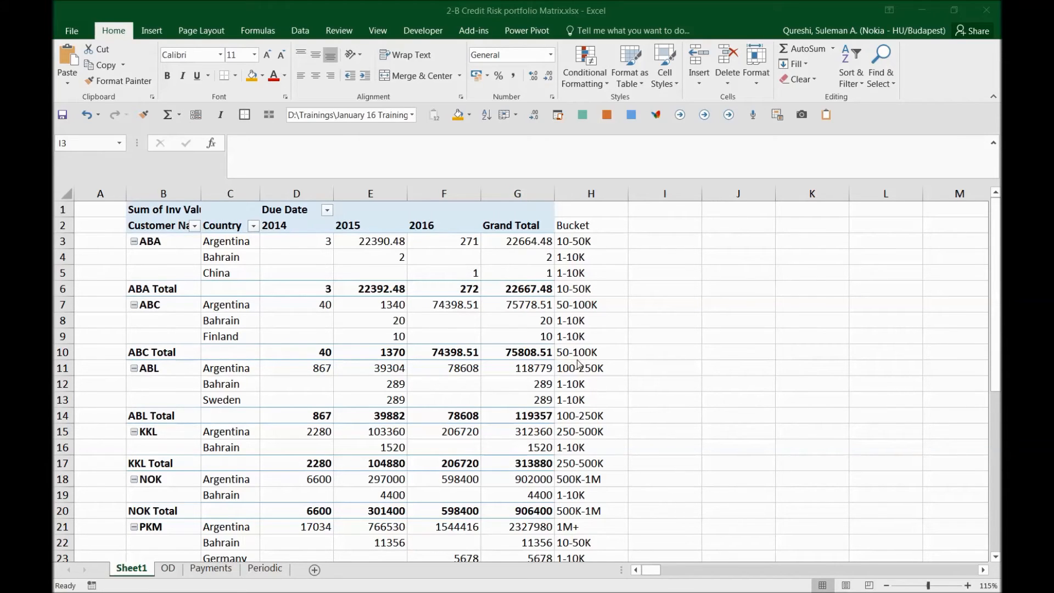
pyautogui.click(201, 242)
pyautogui.click(201, 257)
pyautogui.click(667, 242)
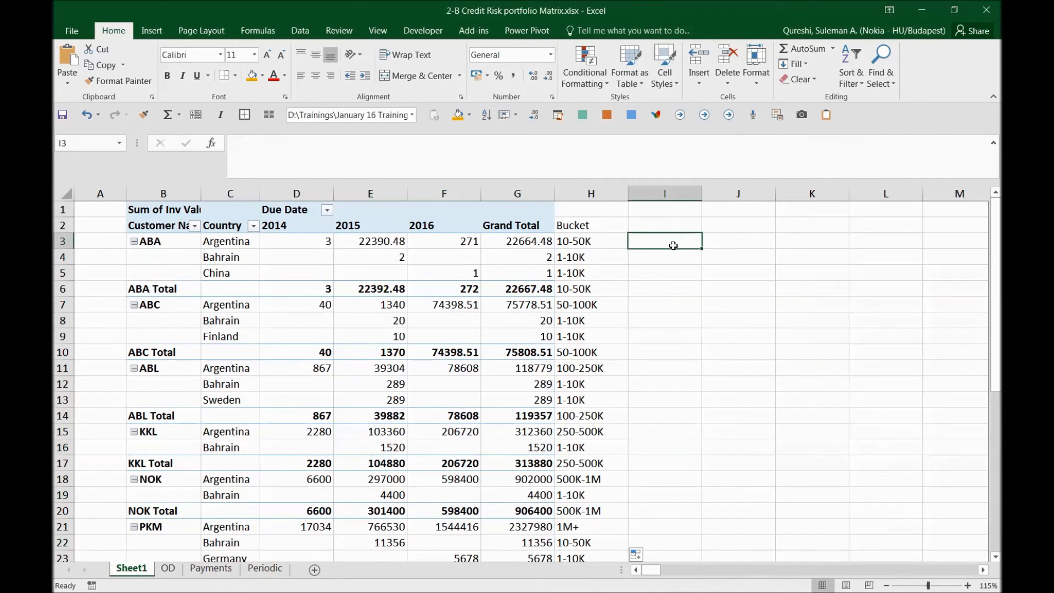
pyautogui.click(301, 32)
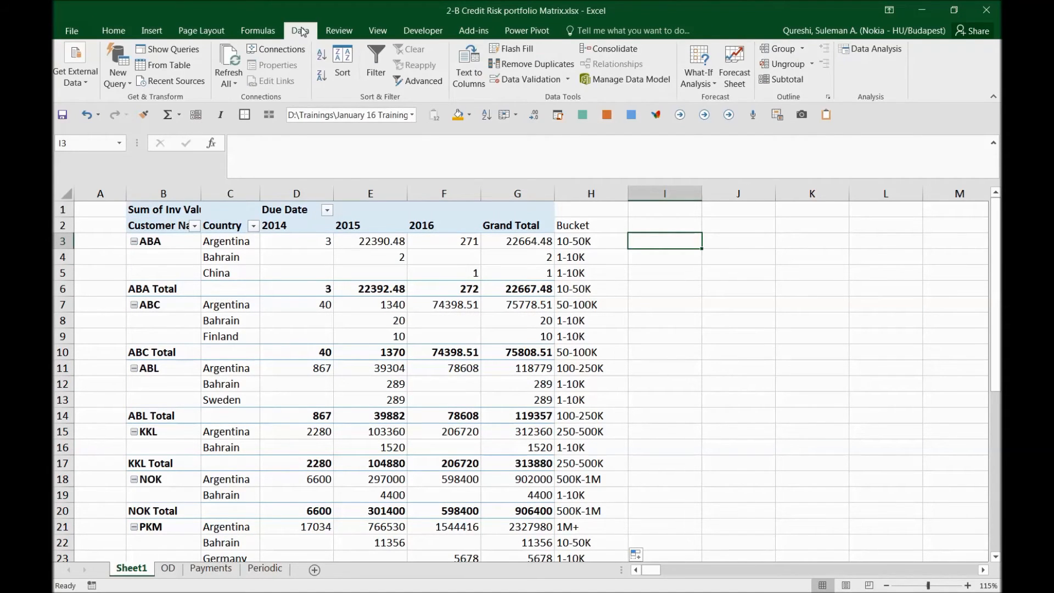
pyautogui.click(117, 78)
pyautogui.moveTo(122, 110)
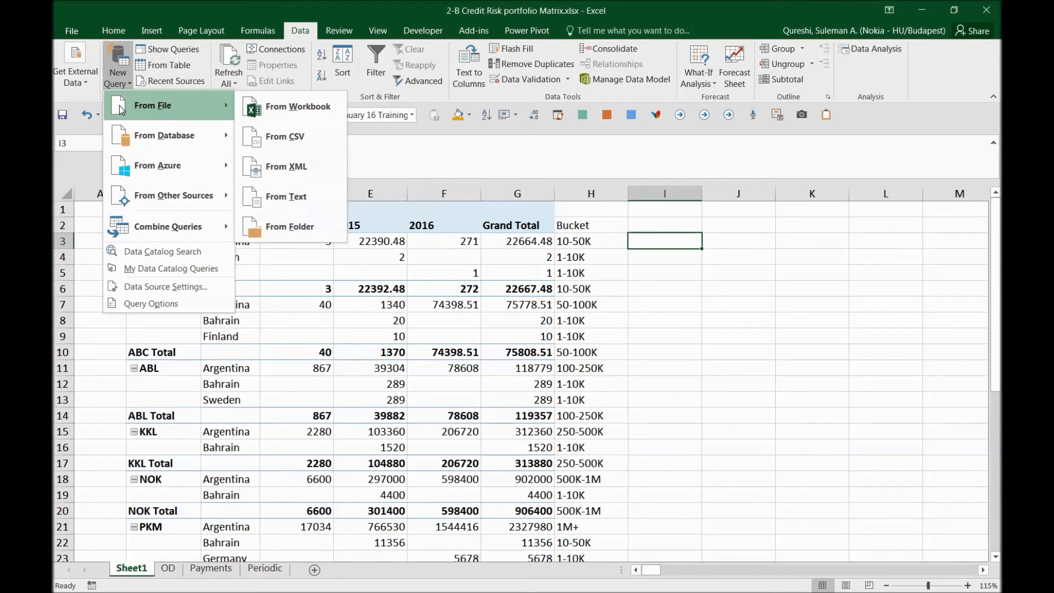
pyautogui.moveTo(175, 206)
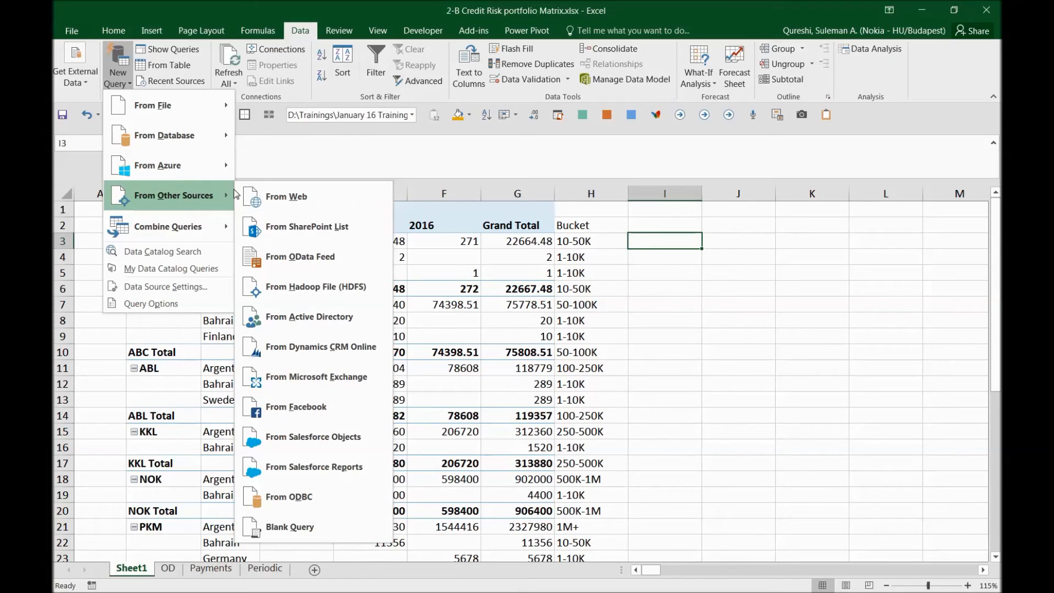
pyautogui.click(297, 196)
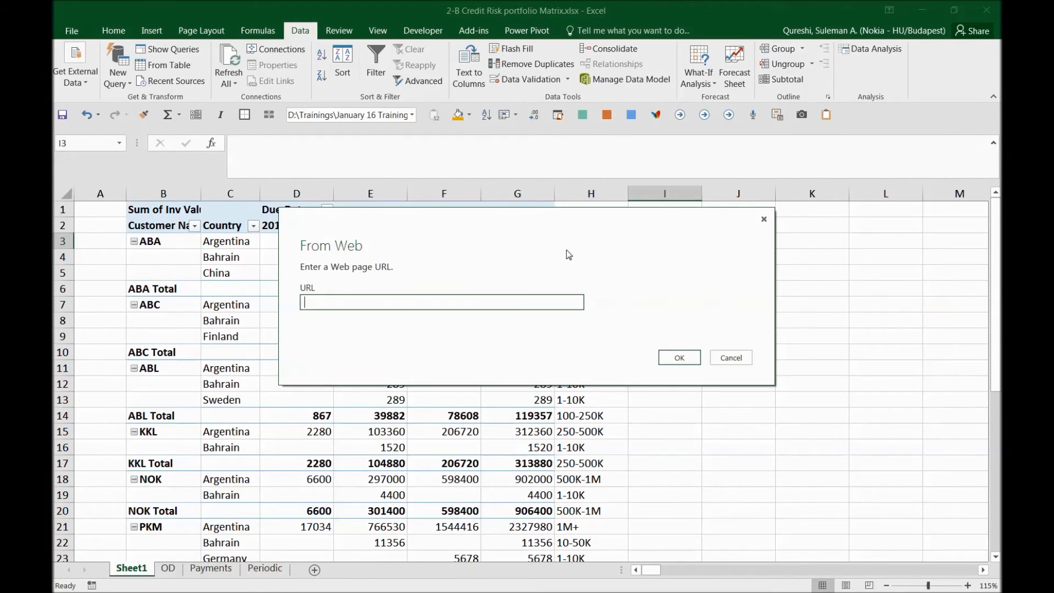
pyautogui.write('http://www.tradingeconomics.com/forecast/rating')
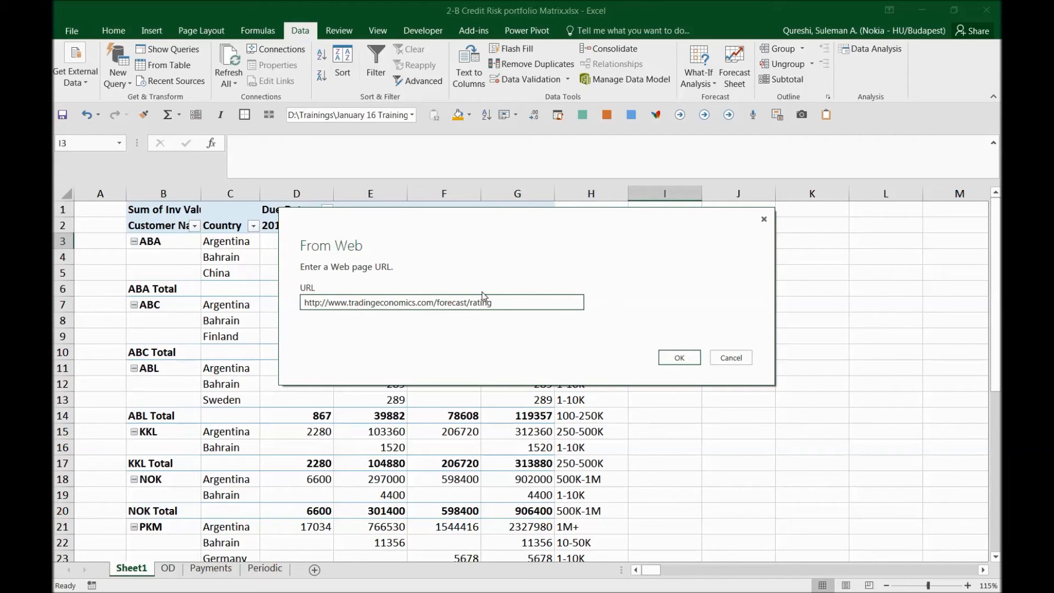
# - Connect to the entered web page and load its Table 0 of country credit ratings into a new worksheet
pyautogui.moveTo(516, 299); pyautogui.dragTo(291, 278)
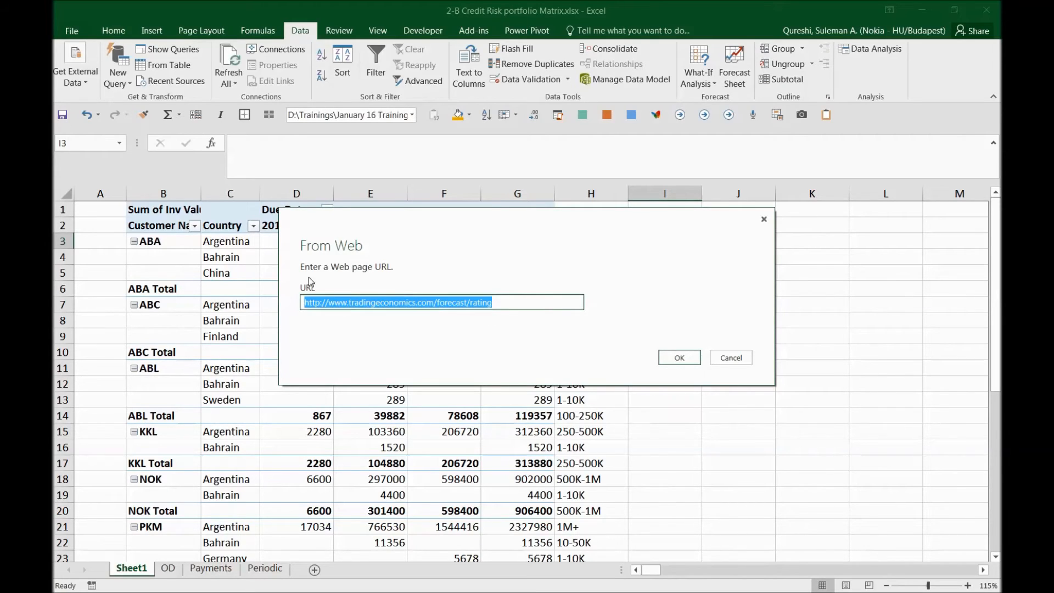
pyautogui.click(372, 307)
pyautogui.moveTo(367, 303); pyautogui.dragTo(400, 299)
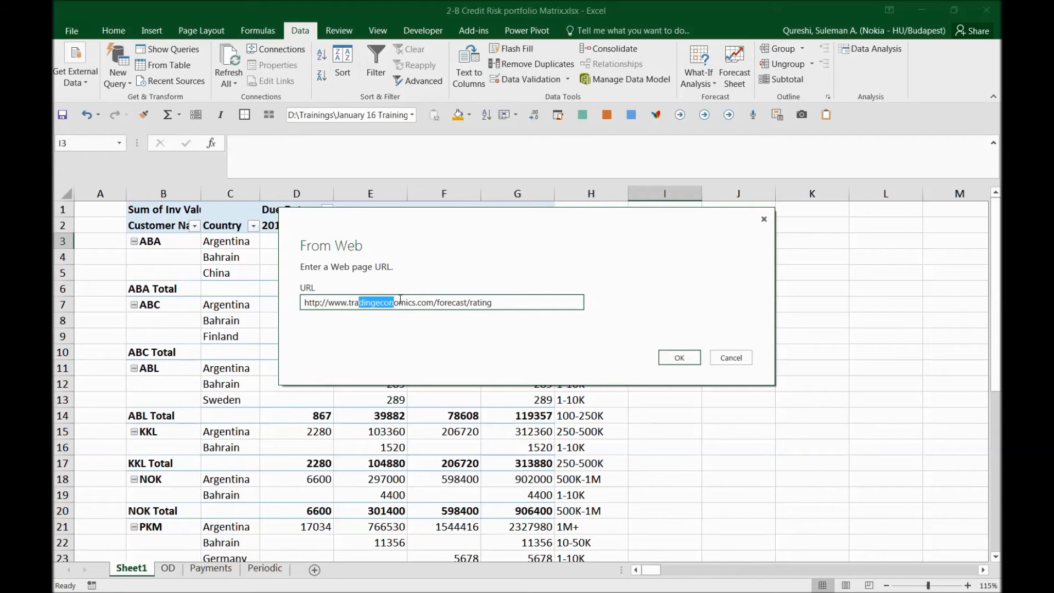
pyautogui.doubleClick(454, 302)
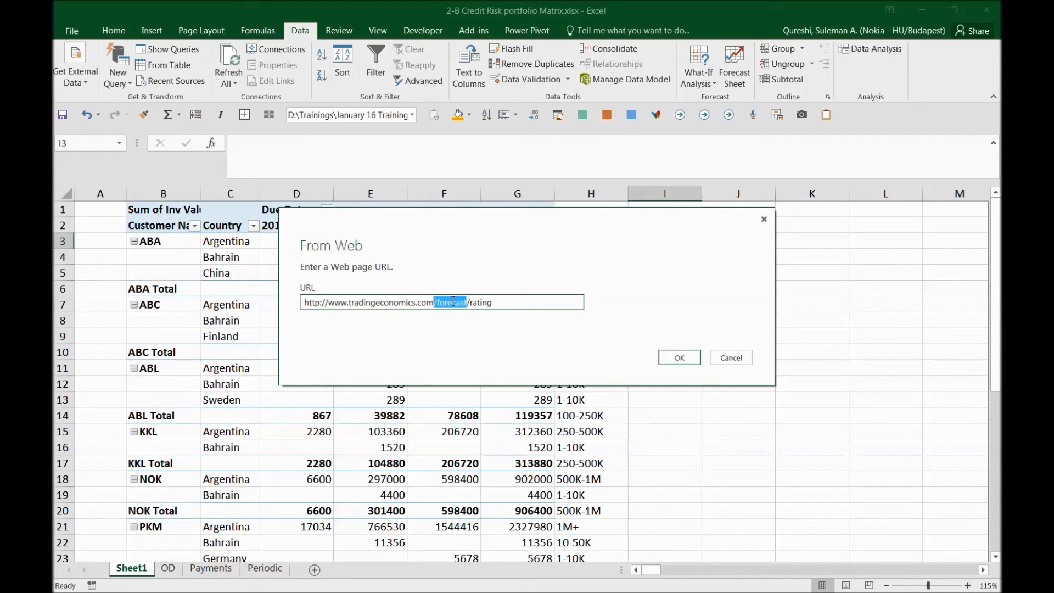
pyautogui.click(561, 299)
pyautogui.click(670, 361)
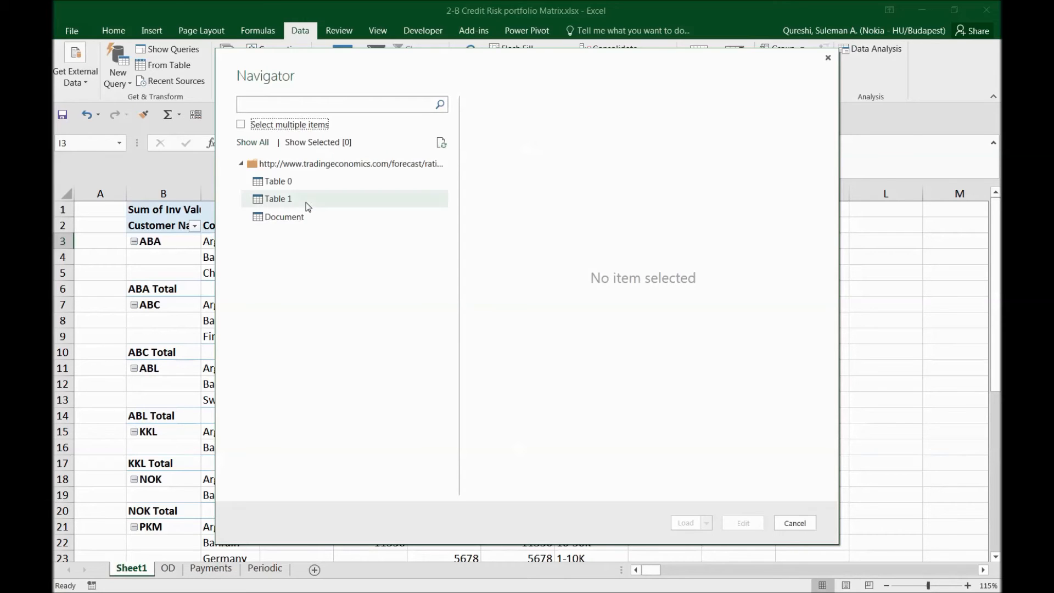
pyautogui.click(308, 183)
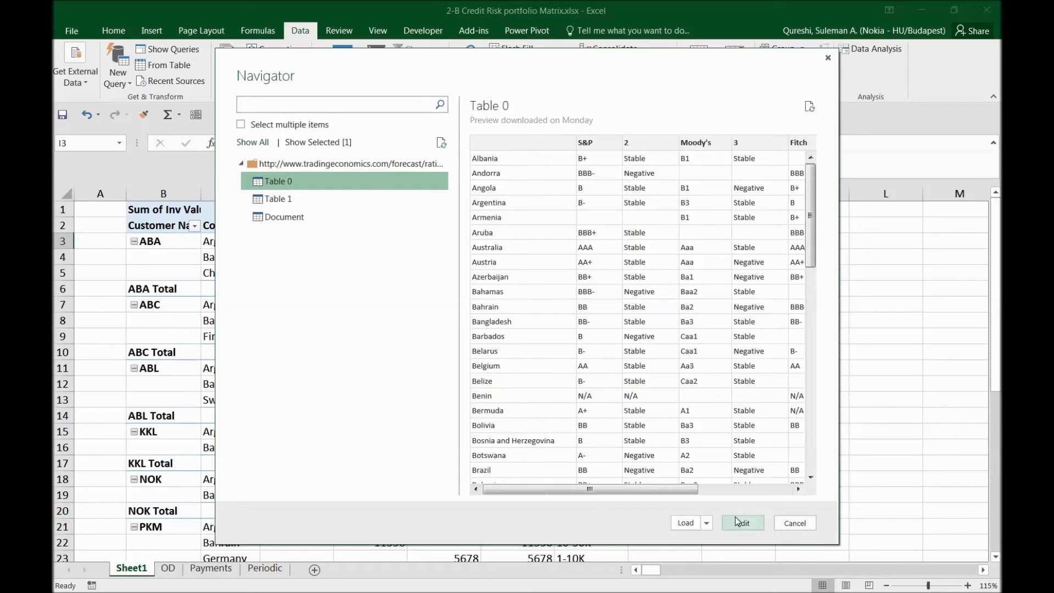
pyautogui.click(685, 522)
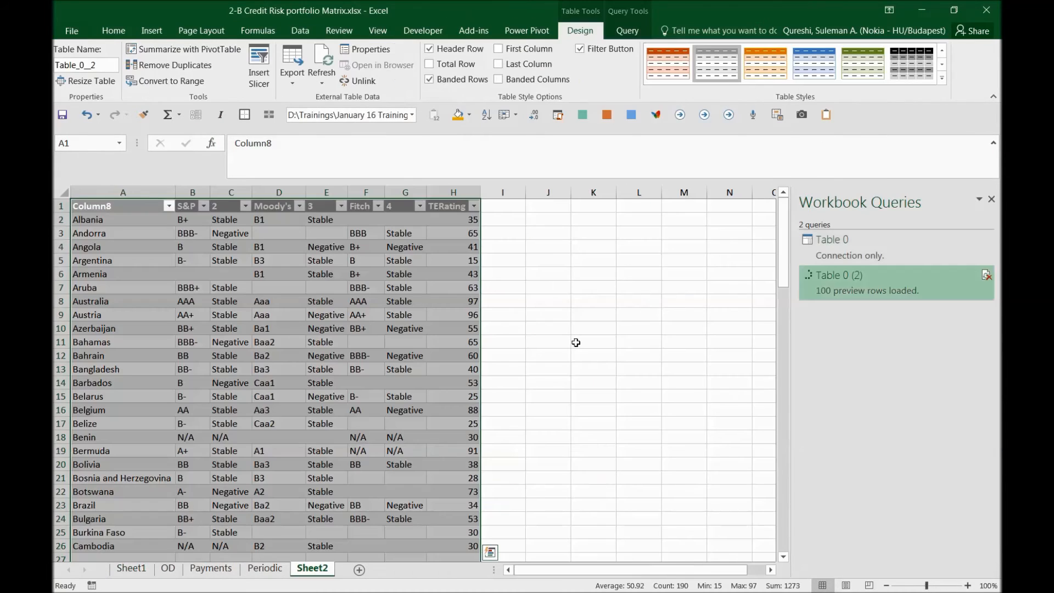
pyautogui.click(414, 206)
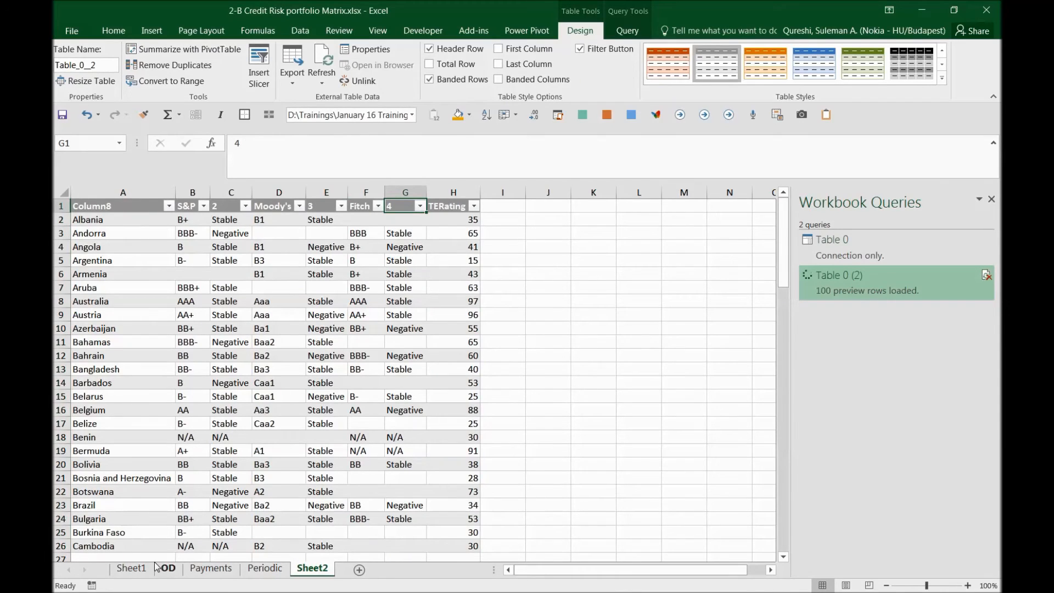
# - Enter the heading Ratin in cell I2 of Sheet1, beside the Bucket heading, and return to Sheet1
pyautogui.click(131, 569)
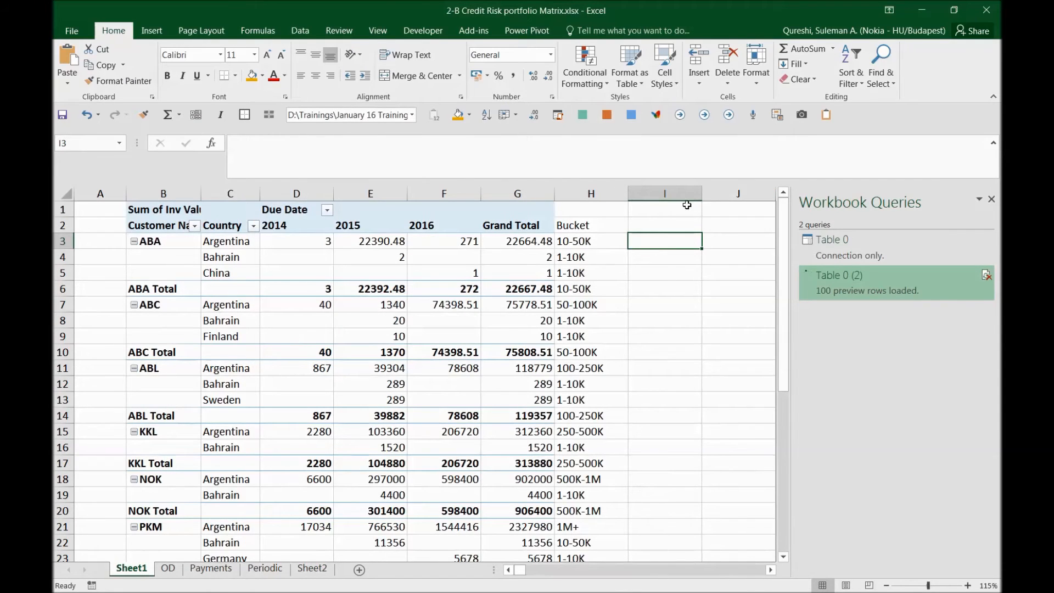
pyautogui.press('Up')
pyautogui.write('Ratin')
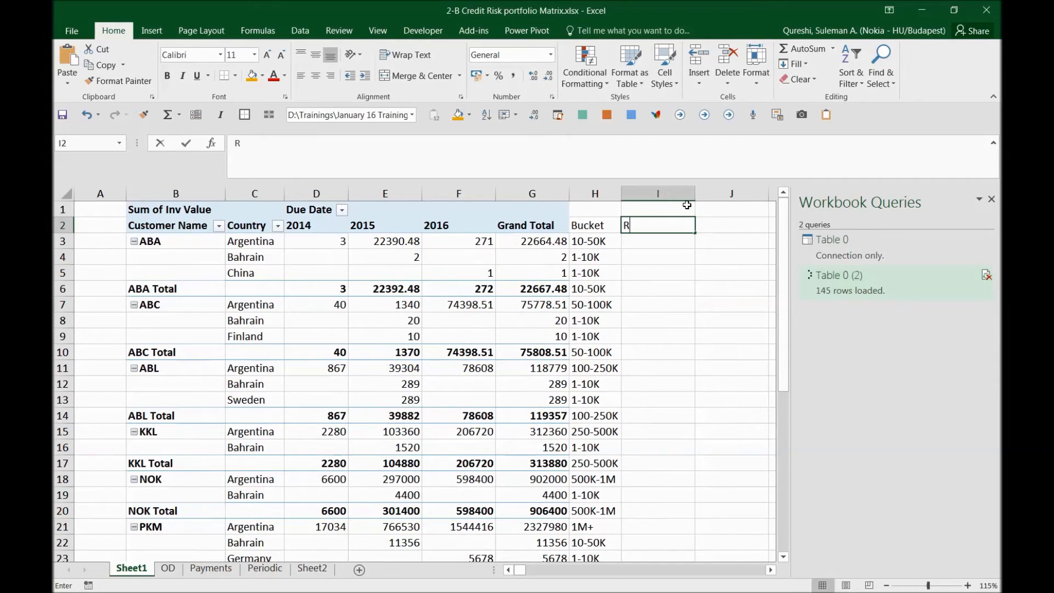
pyautogui.press('Return')
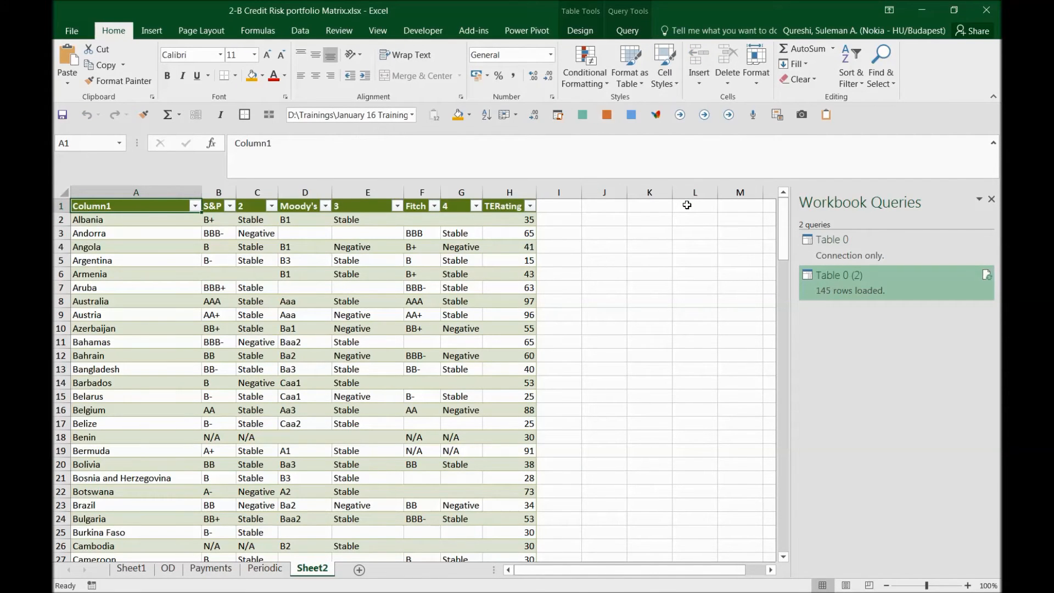
pyautogui.click(131, 568)
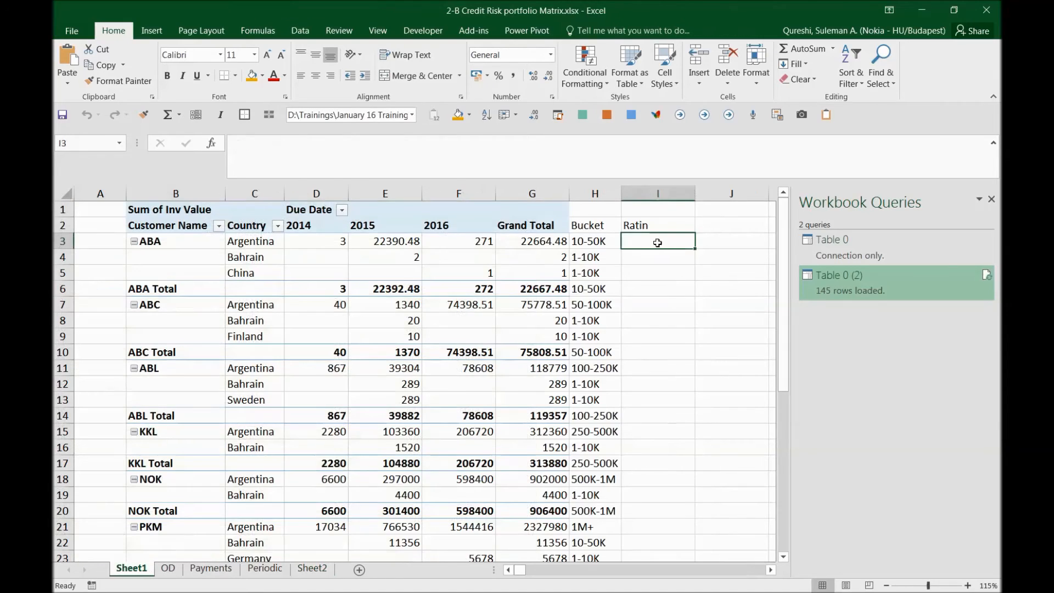
# - Correct the heading in cell I2, beside the Bucket heading, to Rating
pyautogui.click(659, 224)
pyautogui.write('Rating')
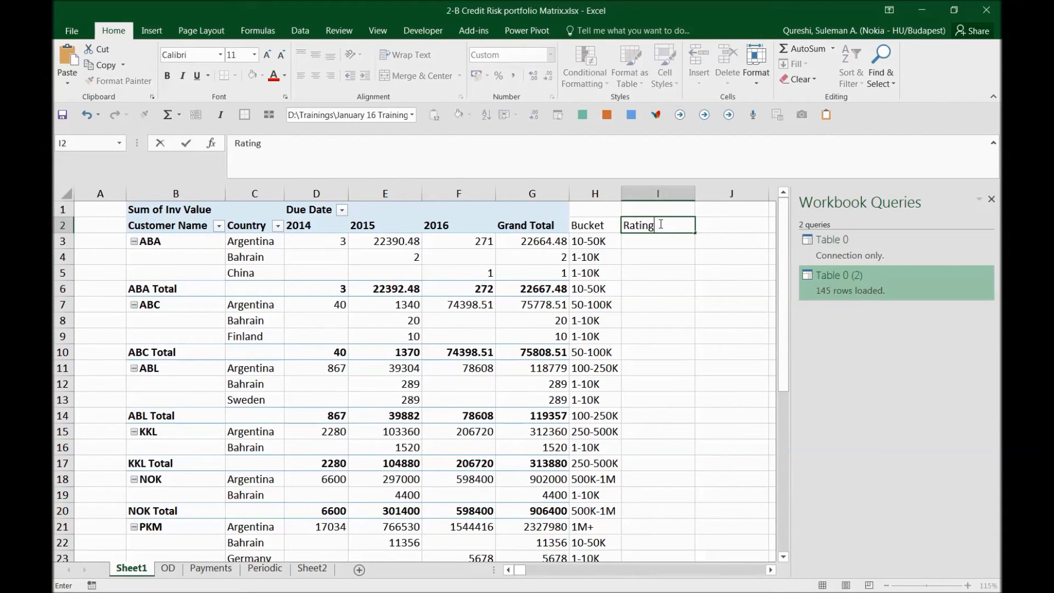
pyautogui.press('Return')
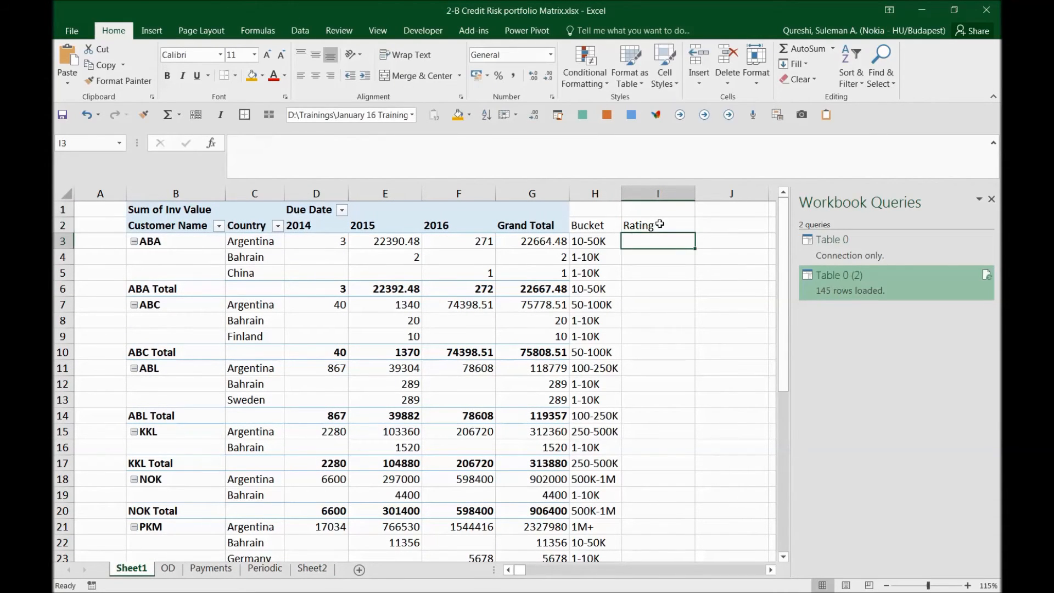
# - Enter =VLOOKUP(C3,Sheet2!A:B,2,FALSE) in cell I3 to look up the country's S&P rating, and fill it down column I
pyautogui.write('=')
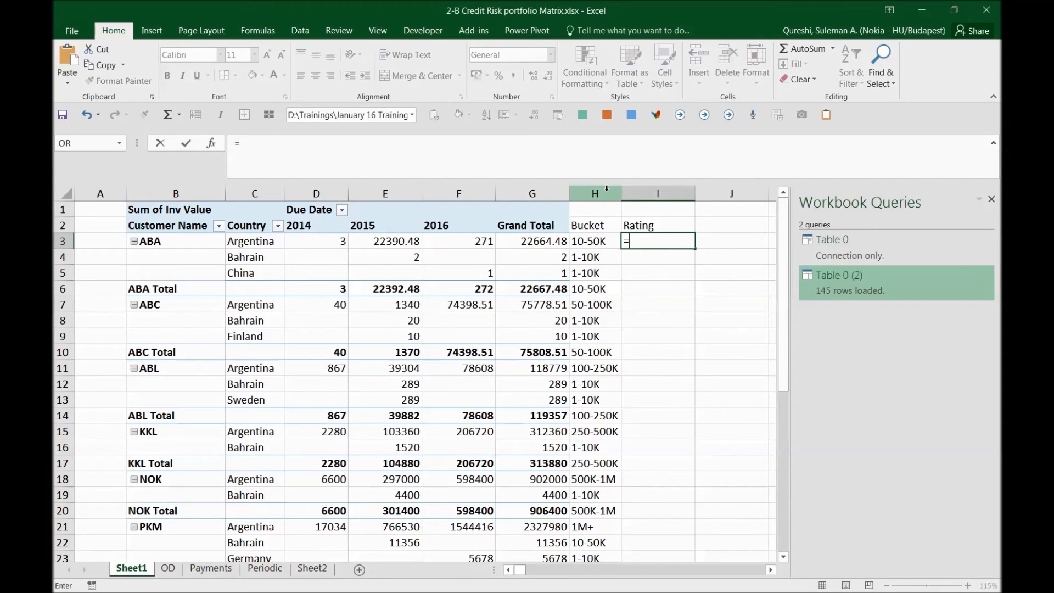
pyautogui.write('vlookup')
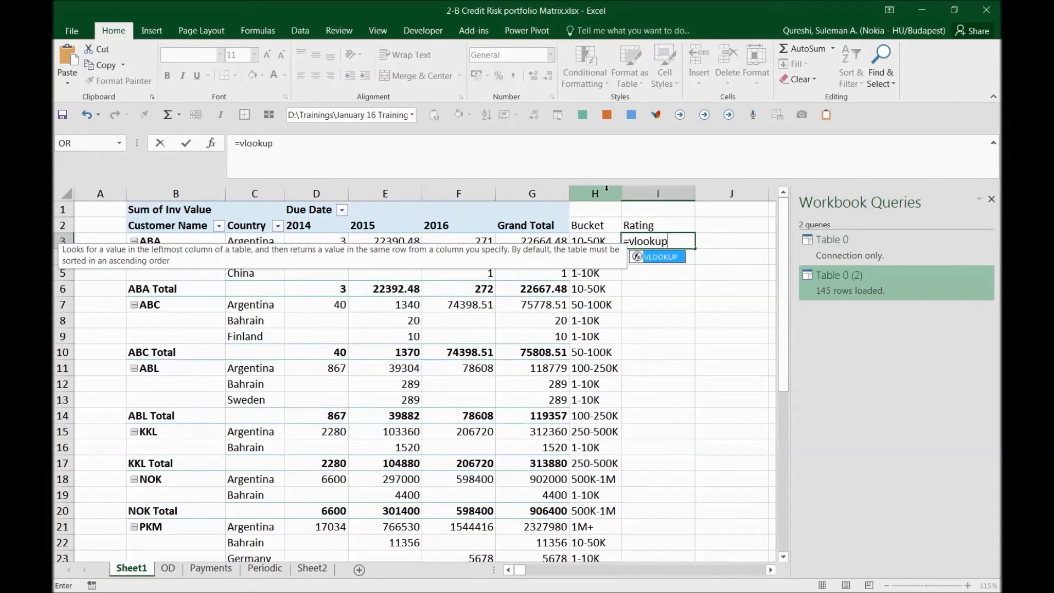
pyautogui.write('(')
pyautogui.click(259, 241)
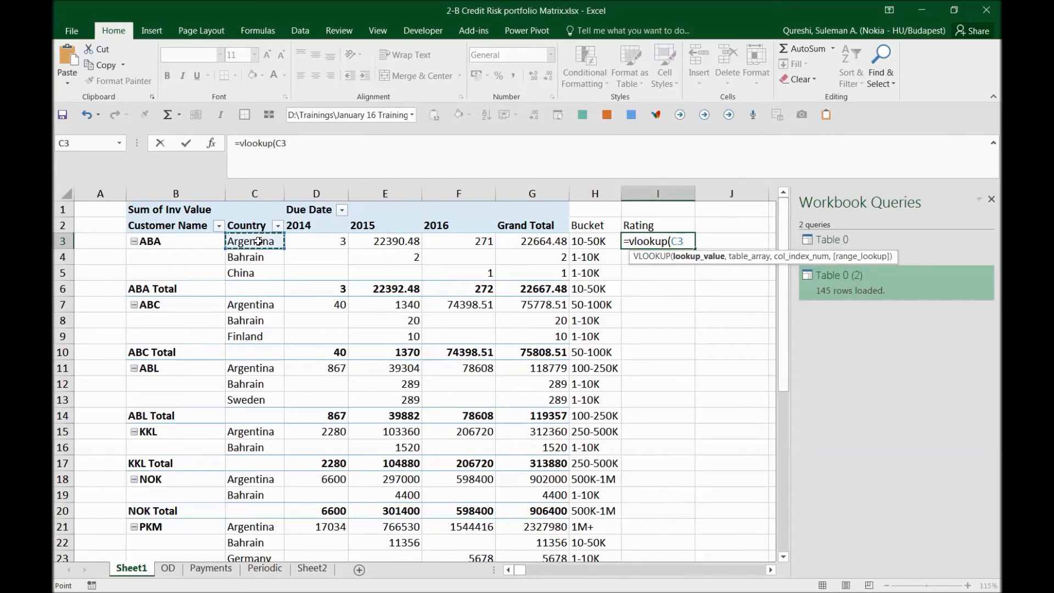
pyautogui.write(',')
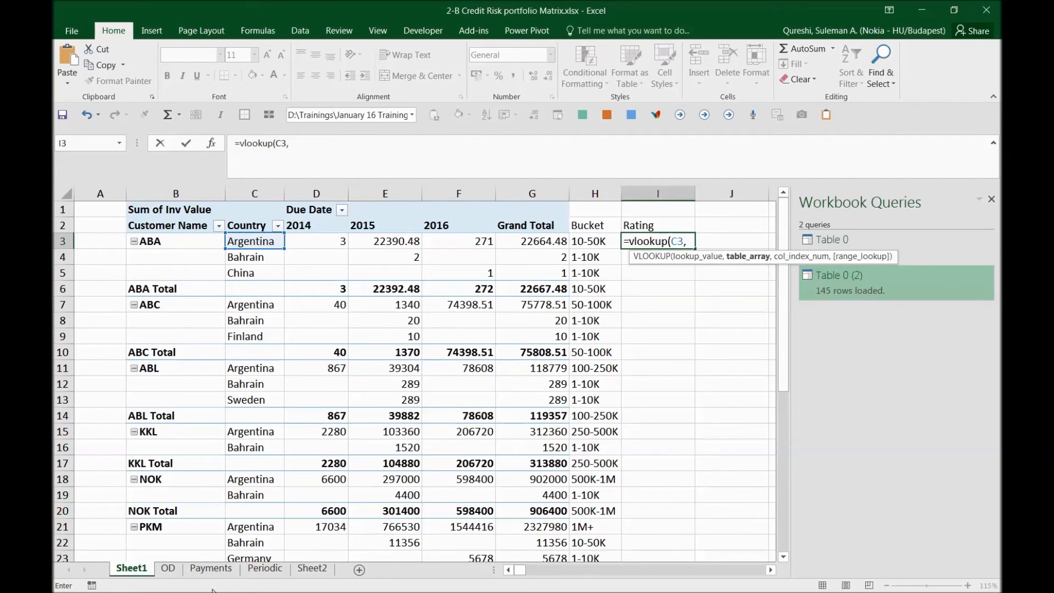
pyautogui.click(311, 569)
pyautogui.click(146, 192)
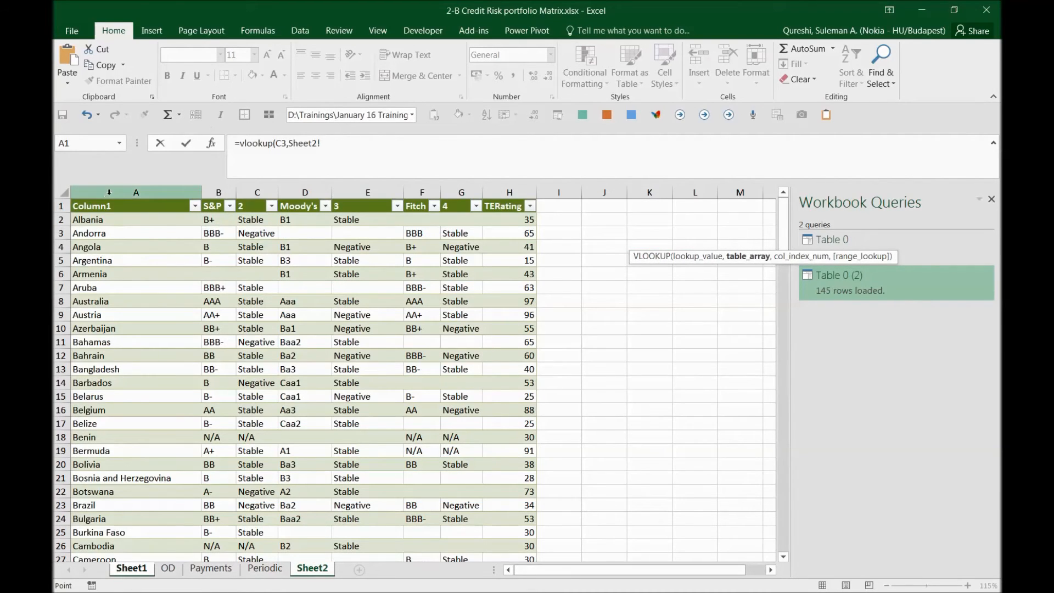
pyautogui.moveTo(146, 192); pyautogui.dragTo(227, 192)
pyautogui.write(',')
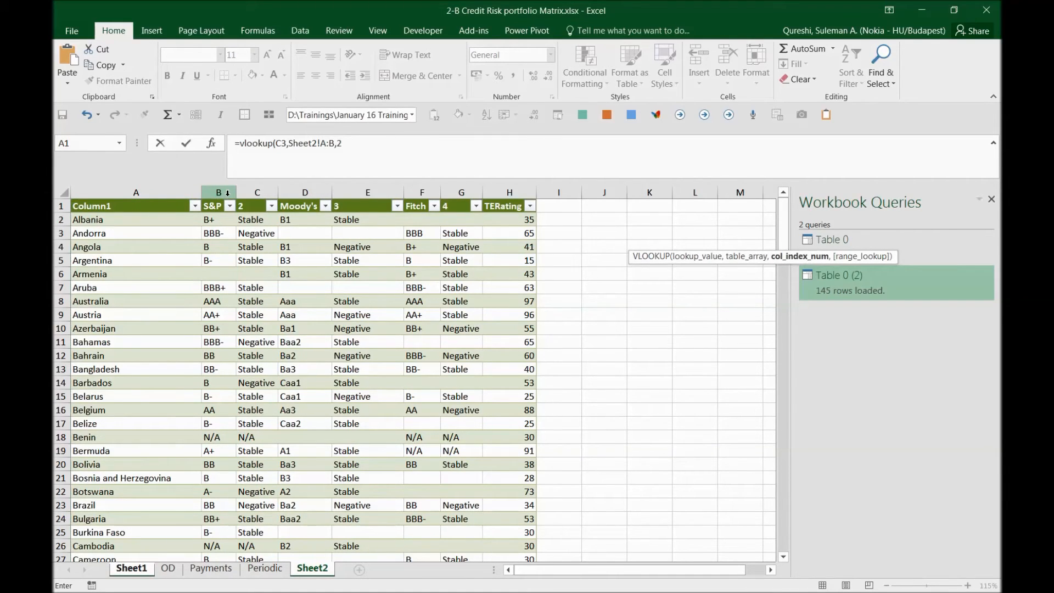
pyautogui.write('2,false')
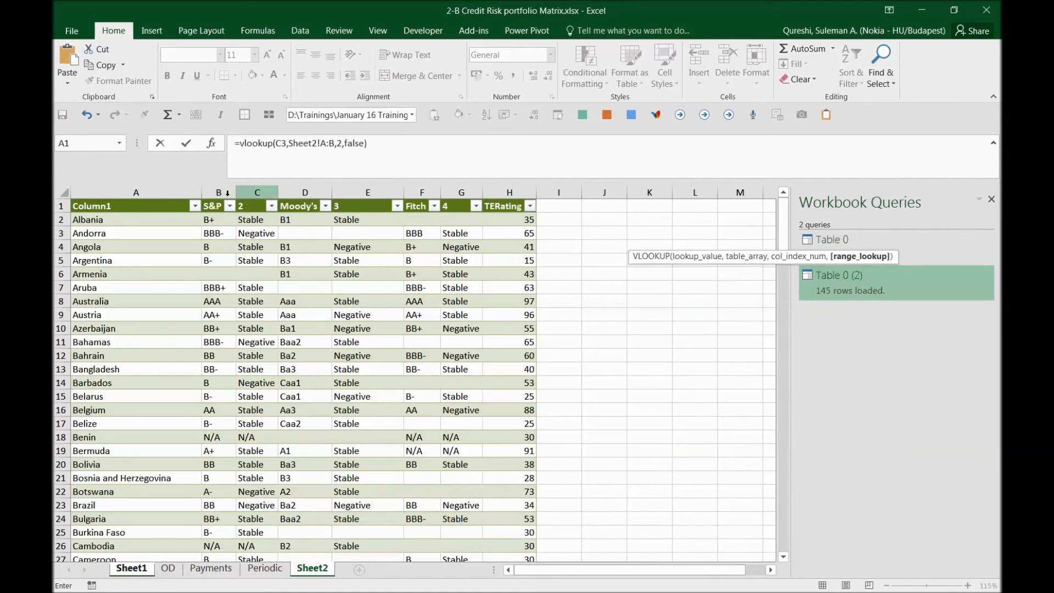
pyautogui.press('Return')
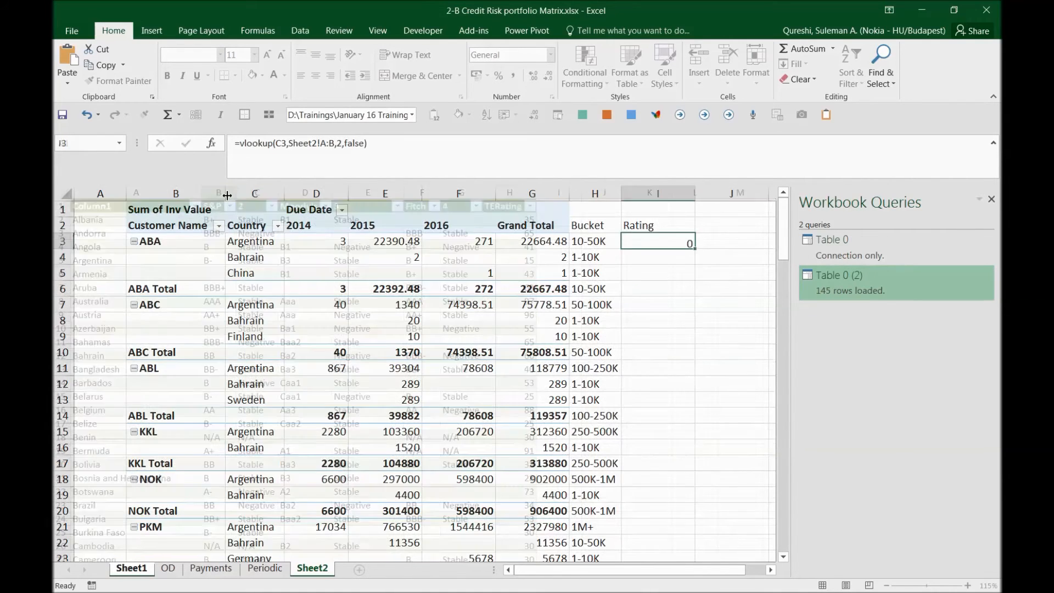
pyautogui.click(676, 243)
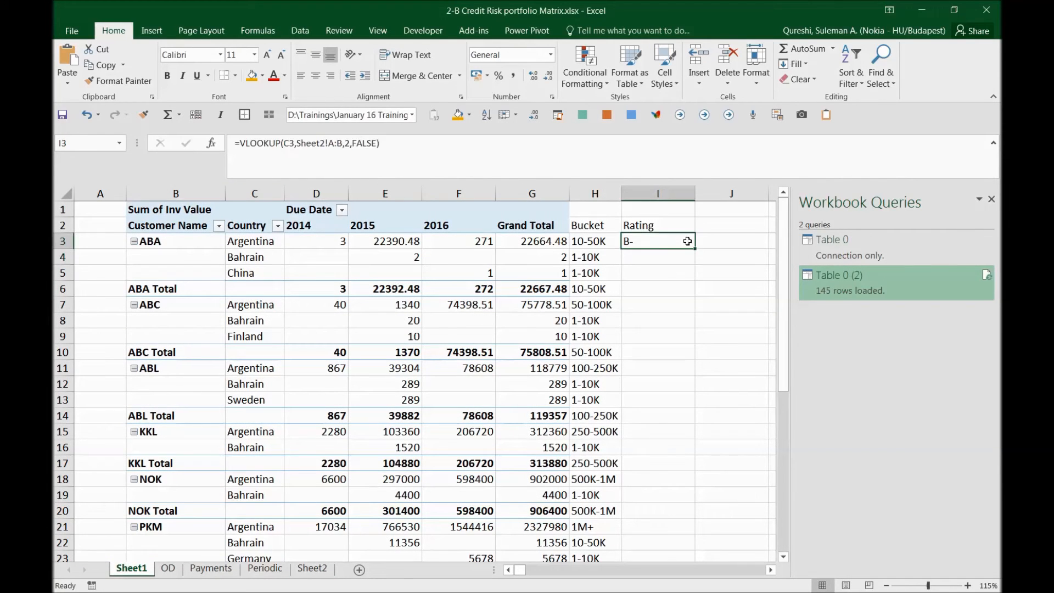
pyautogui.doubleClick(695, 249)
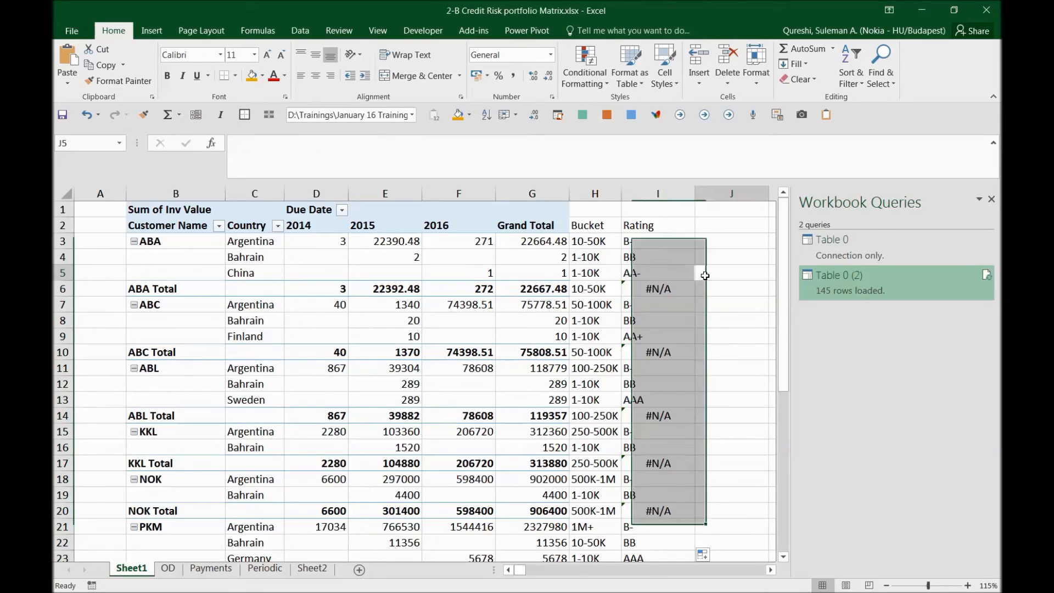
# - Clear the Rating formulas from the ABA, ABC, ABL, KKL and NOK total rows in column I
pyautogui.click(667, 289)
pyautogui.press('Delete')
pyautogui.click(661, 354)
pyautogui.press('Delete')
pyautogui.scroll(-1, 660, 362)
pyautogui.click(661, 366)
pyautogui.press('Delete')
pyautogui.scroll(-3, 659, 366)
pyautogui.click(660, 264)
pyautogui.click(660, 269)
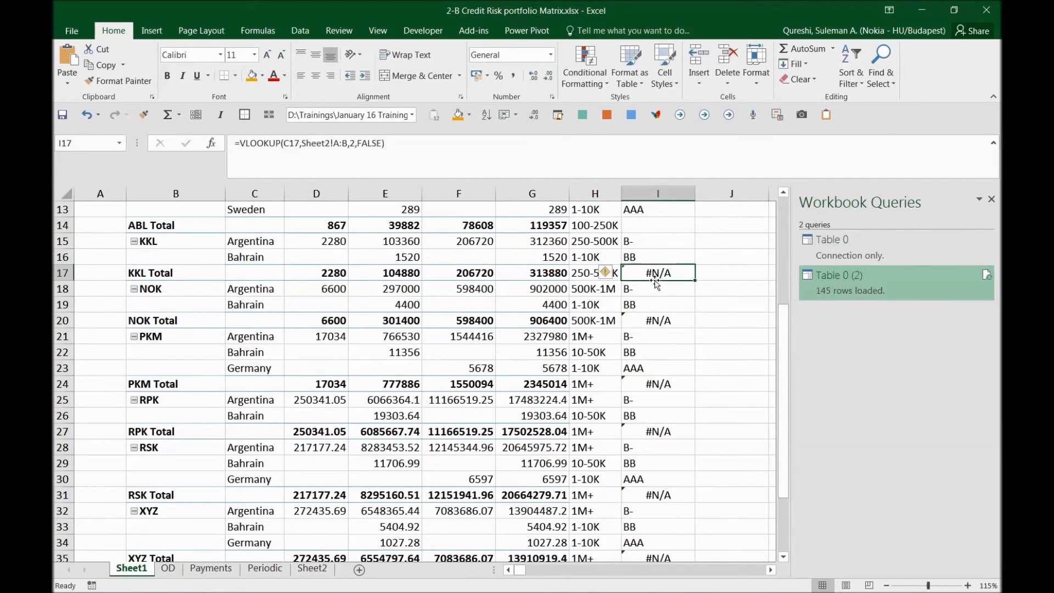
pyautogui.press('Delete')
pyautogui.click(659, 321)
pyautogui.press('BackSpace')
# - Clear the Rating formulas from the PKM, RPK, RSK, XYZ and Grand Total rows in column I
pyautogui.scroll(-1, 662, 329)
pyautogui.click(665, 336)
pyautogui.press('Delete')
pyautogui.scroll(-2, 665, 336)
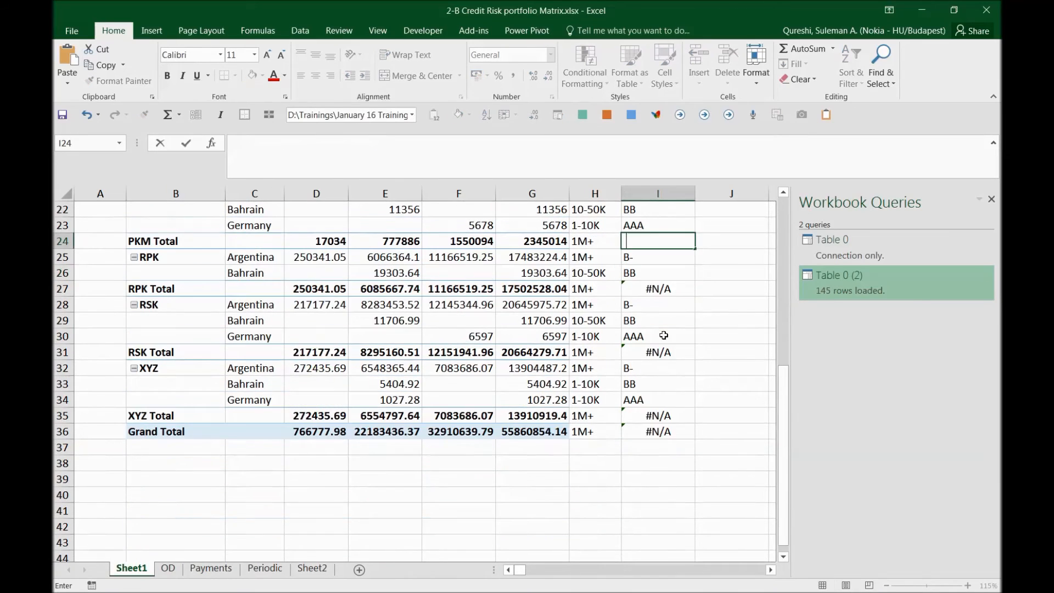
pyautogui.click(665, 289)
pyautogui.press('BackSpace')
pyautogui.scroll(-1, 663, 301)
pyautogui.click(663, 300)
pyautogui.press('Delete')
pyautogui.scroll(-2, 663, 301)
pyautogui.click(657, 283)
pyautogui.press('Delete')
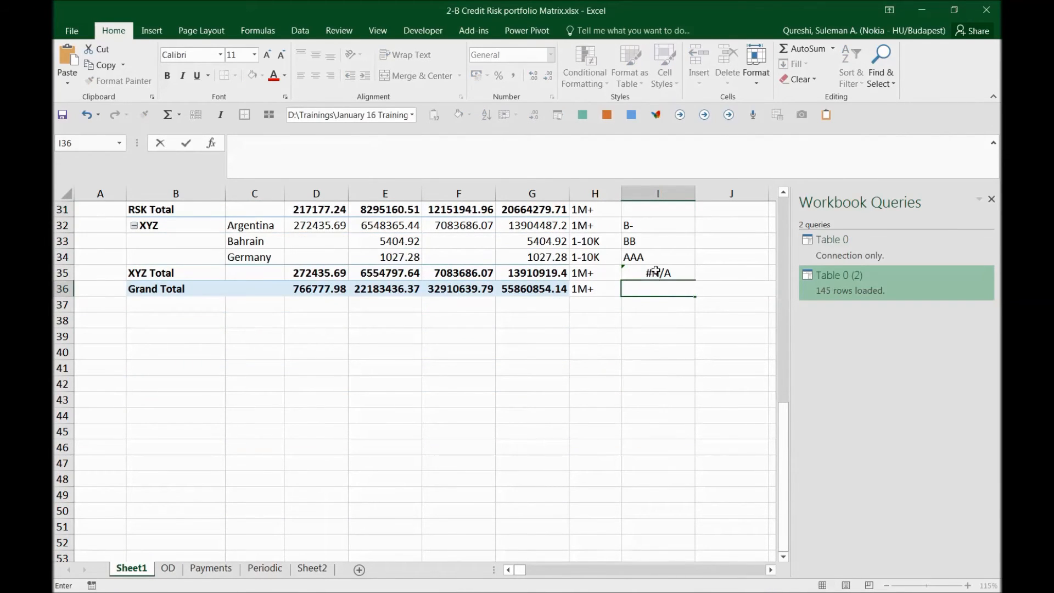
pyautogui.click(659, 273)
pyautogui.press('Delete')
pyautogui.click(661, 304)
pyautogui.scroll(9, 666, 288)
pyautogui.scroll(1, 732, 263)
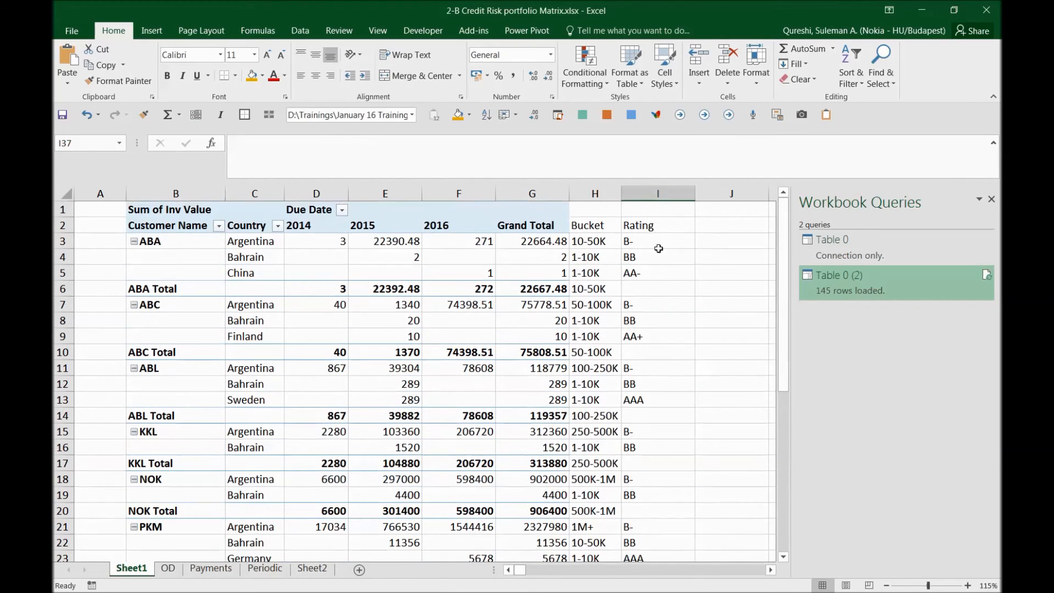
# - Refresh the imported country ratings table on Sheet2 and return to Sheet1
pyautogui.click(659, 242)
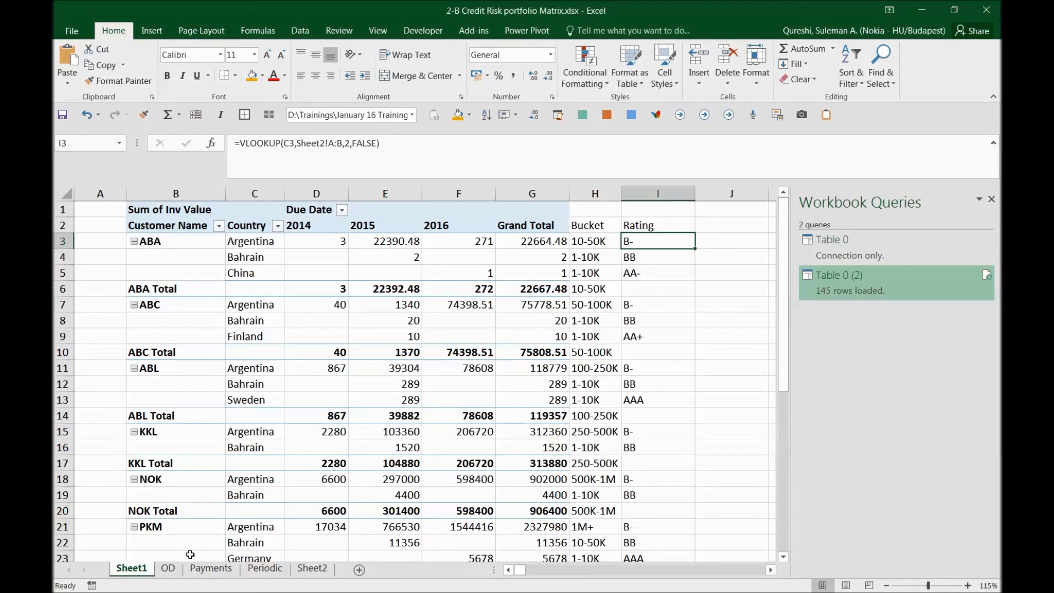
pyautogui.click(313, 569)
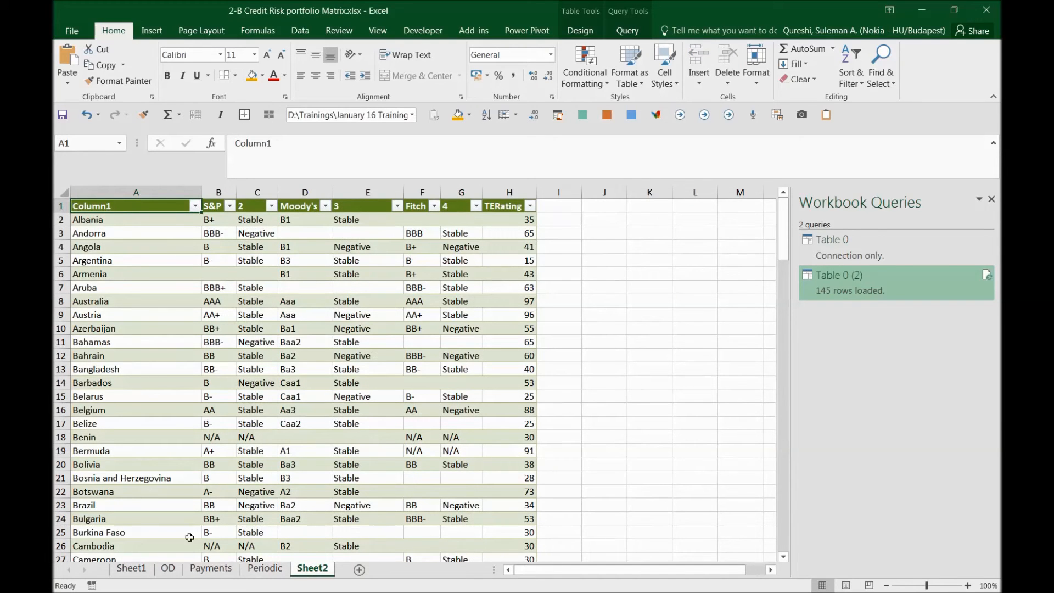
pyautogui.click(131, 569)
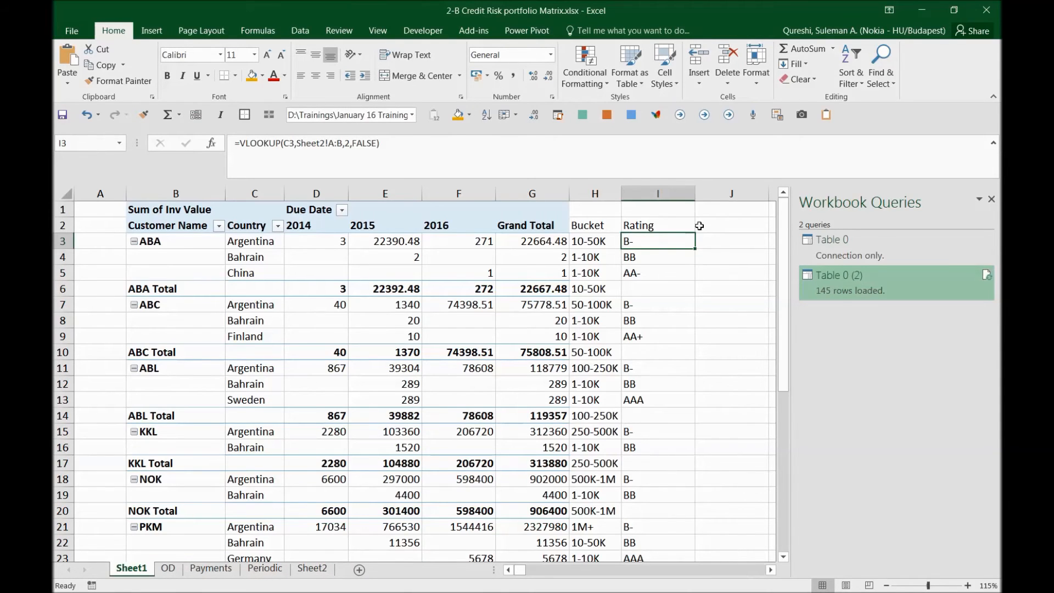
pyautogui.click(312, 569)
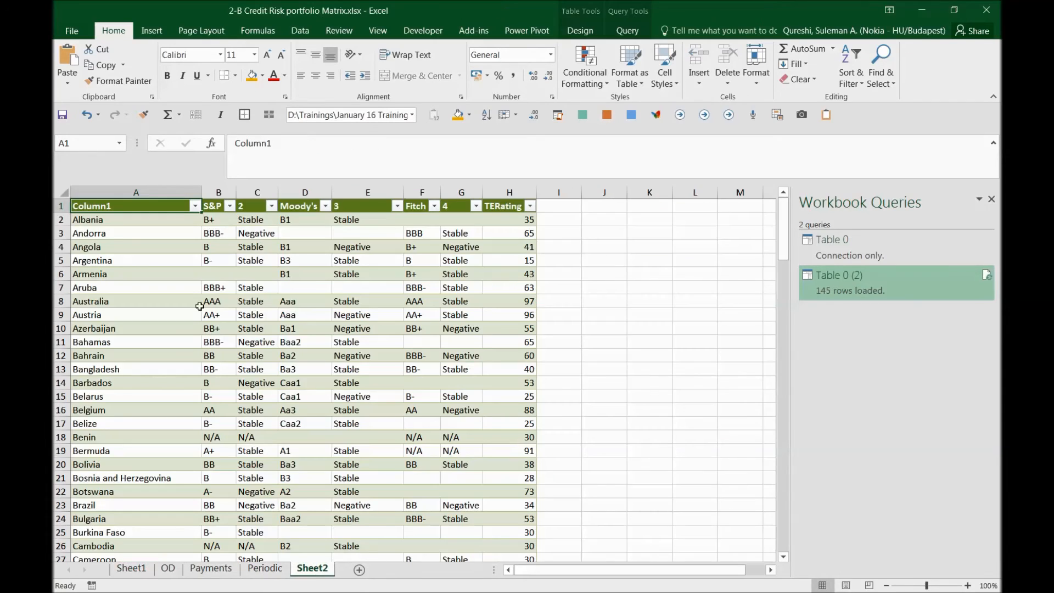
pyautogui.rightClick(222, 287)
pyautogui.click(266, 356)
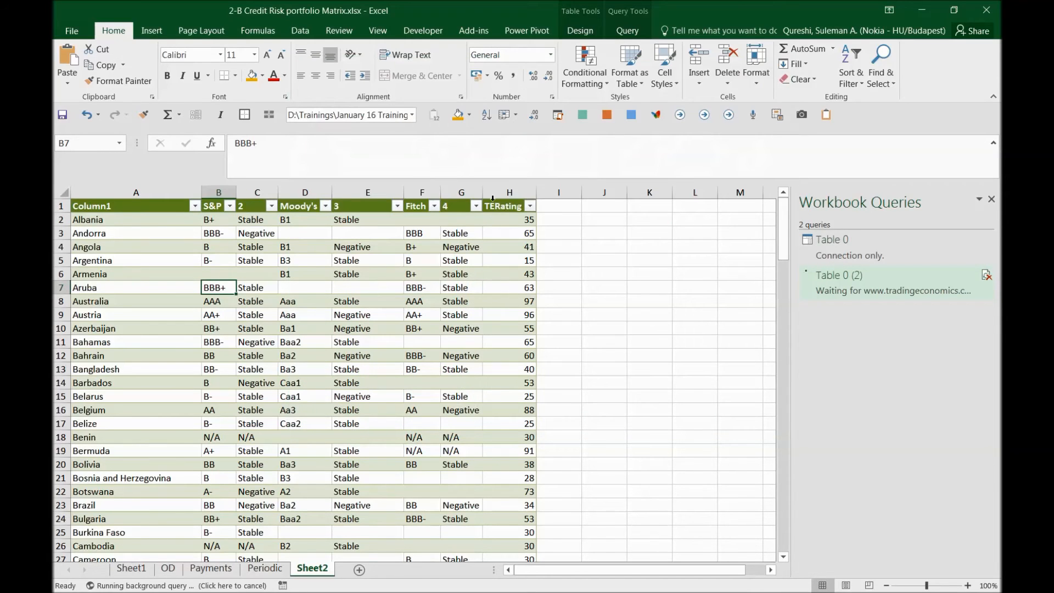
pyautogui.click(132, 570)
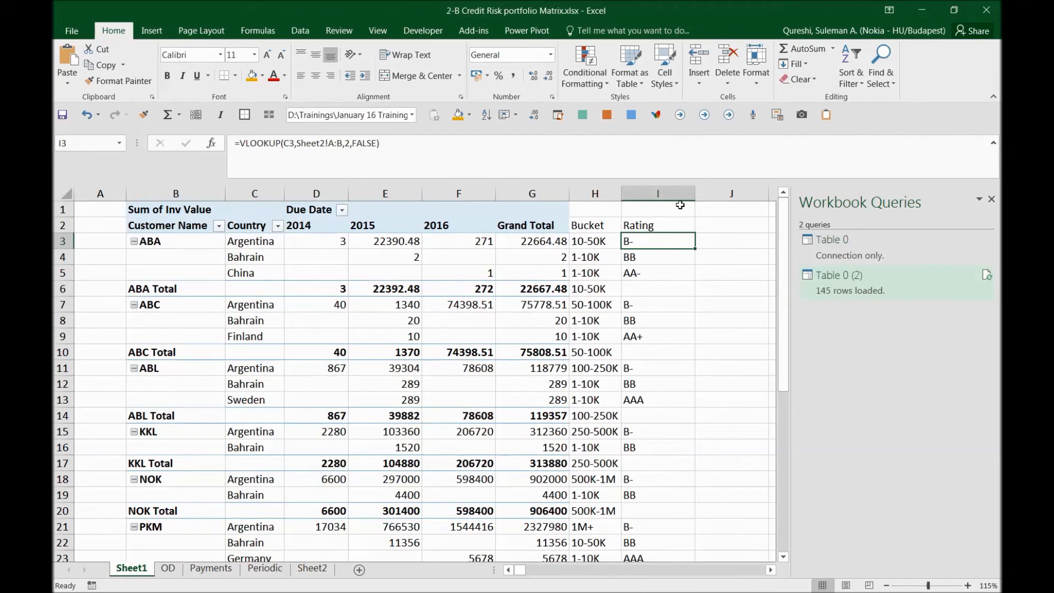
# - Close the Workbook Queries and PivotTable Fields panes to free space beside the Bucket and Rating columns
pyautogui.click(659, 227)
pyautogui.click(641, 255)
pyautogui.click(632, 267)
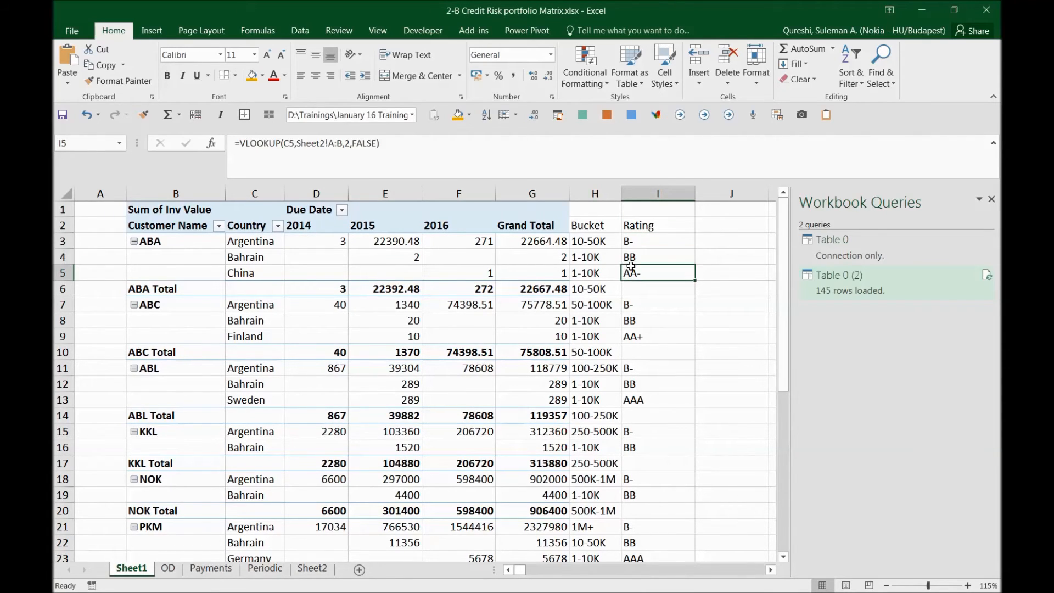
pyautogui.click(566, 272)
pyautogui.moveTo(582, 242)
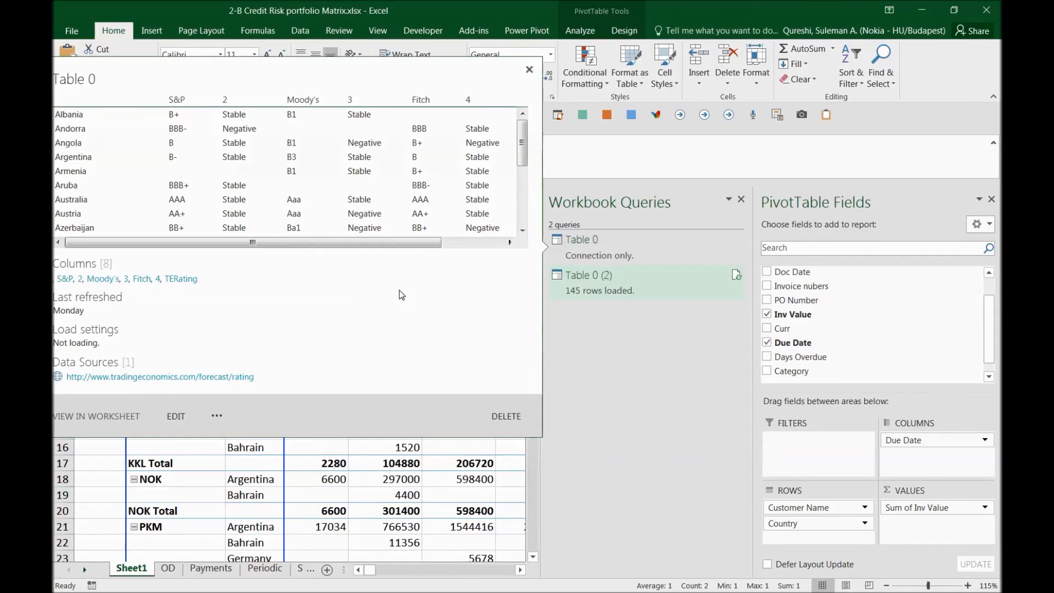
pyautogui.click(490, 463)
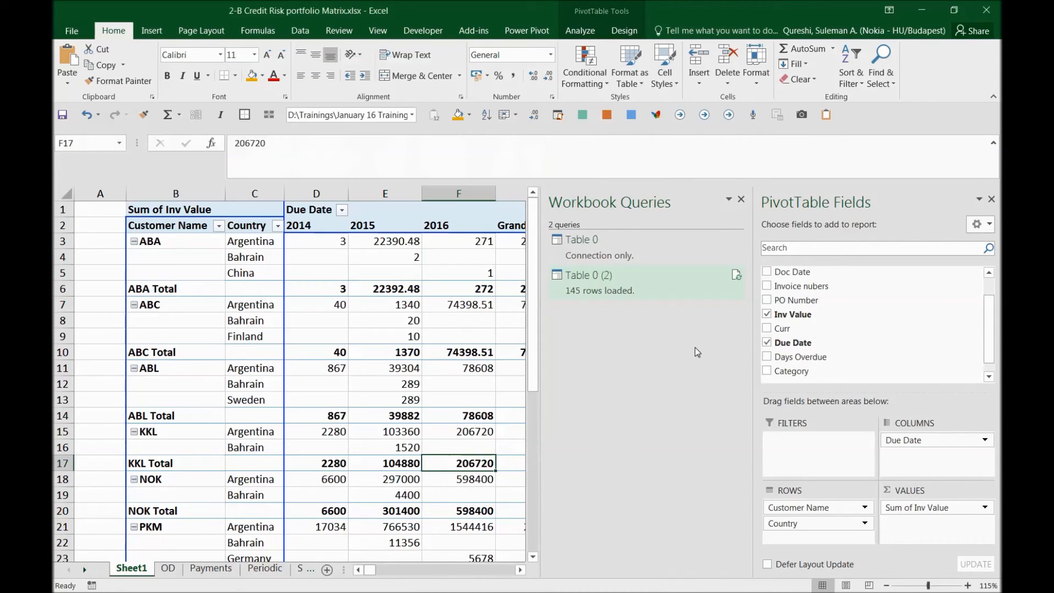
pyautogui.click(741, 200)
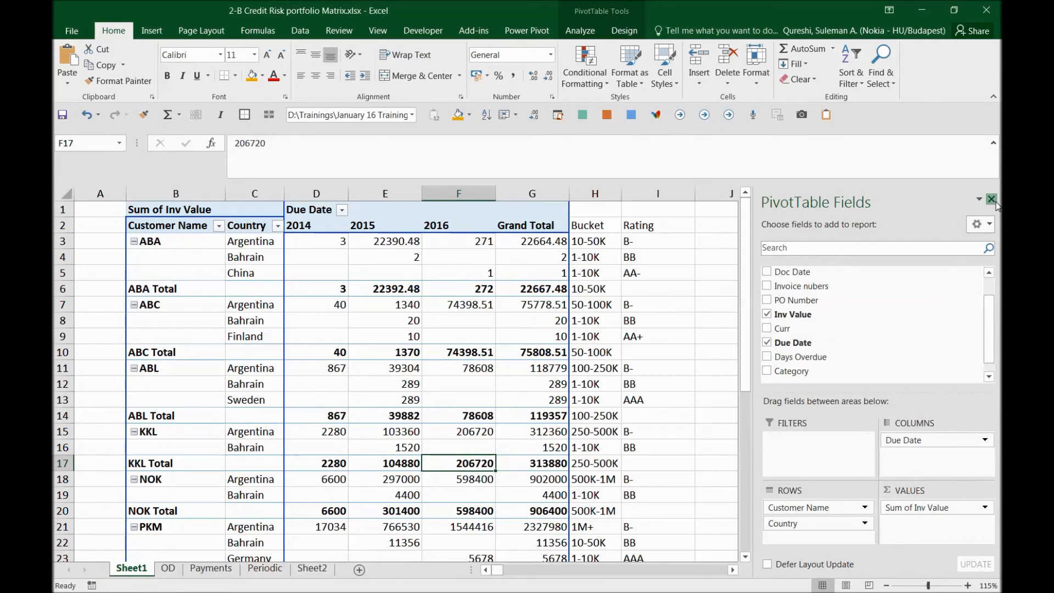
pyautogui.click(991, 199)
pyautogui.click(733, 367)
pyautogui.moveTo(597, 239); pyautogui.dragTo(645, 257)
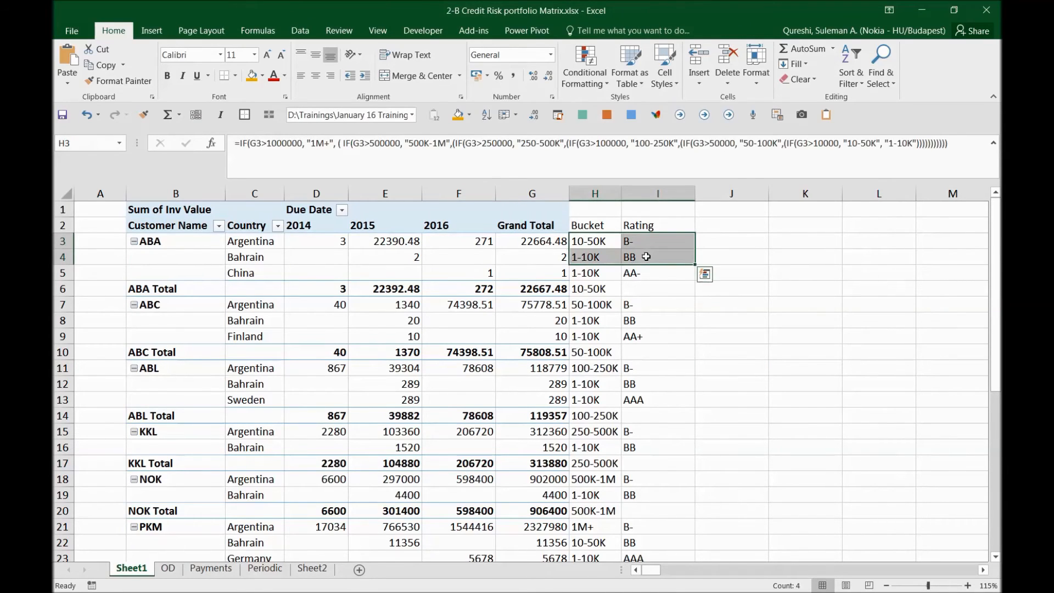
pyautogui.hotkey('alt', 'Tab')
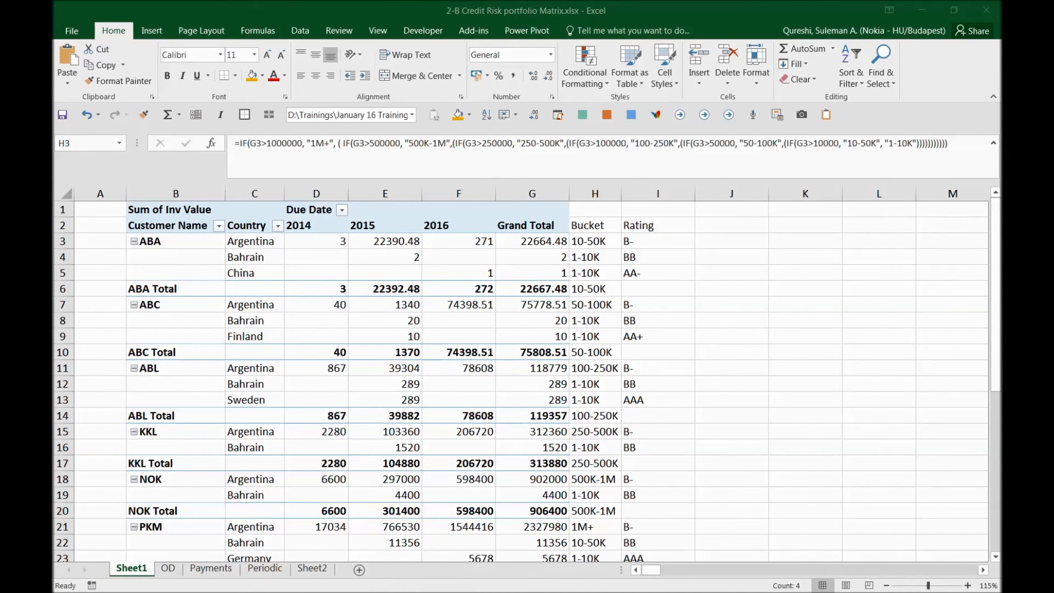
pyautogui.hotkey('alt', 'Tab')
# - Reduce the formula bar to a single line, leaving the Bucket formula in H5 unedited
pyautogui.click(598, 273)
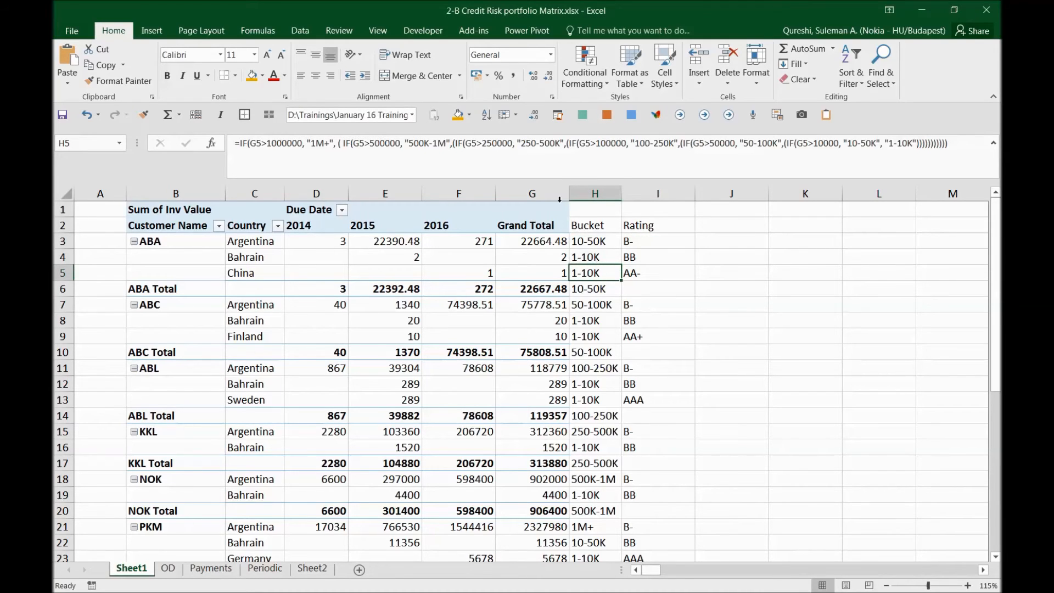
pyautogui.click(563, 176)
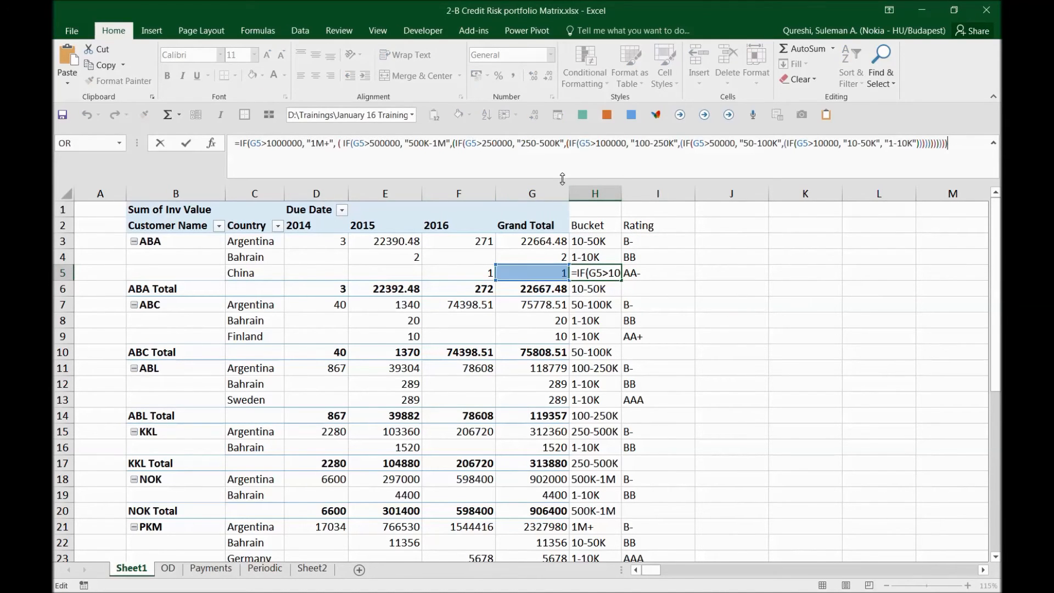
pyautogui.moveTo(565, 170); pyautogui.dragTo(568, 156)
pyautogui.press('Escape')
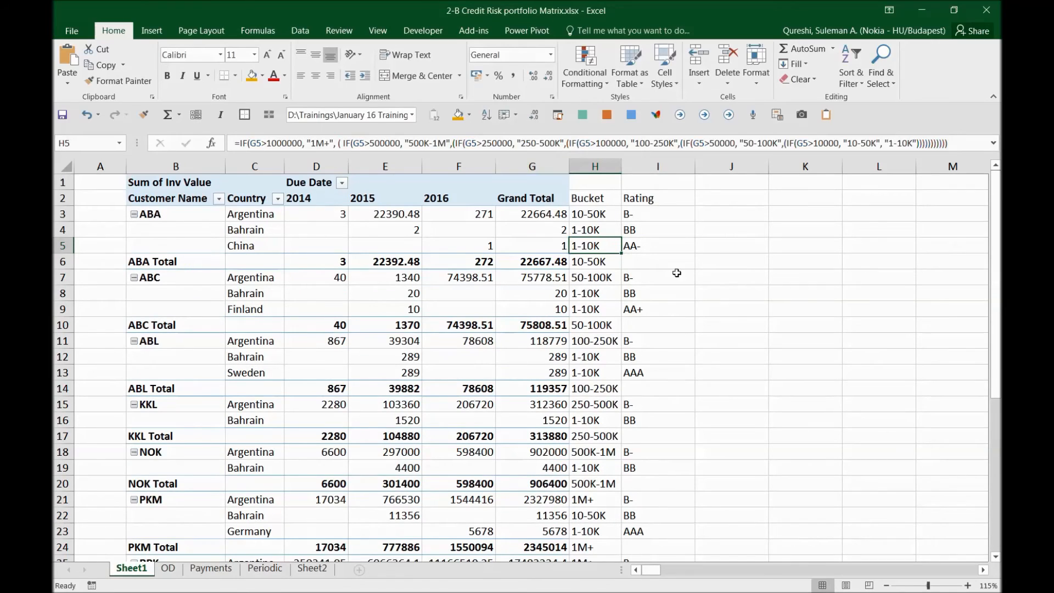
pyautogui.click(677, 273)
pyautogui.click(568, 248)
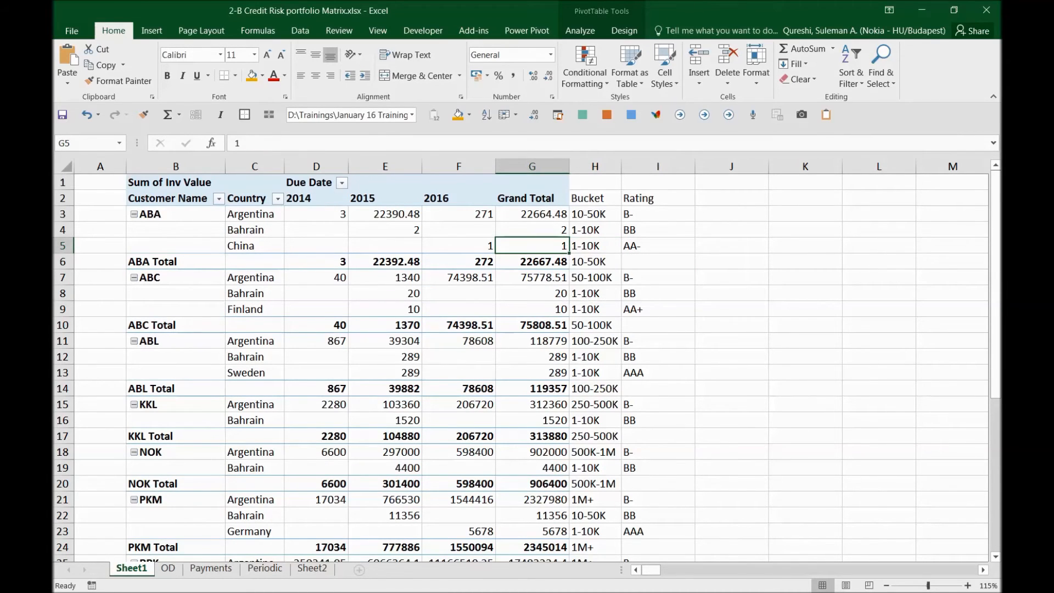
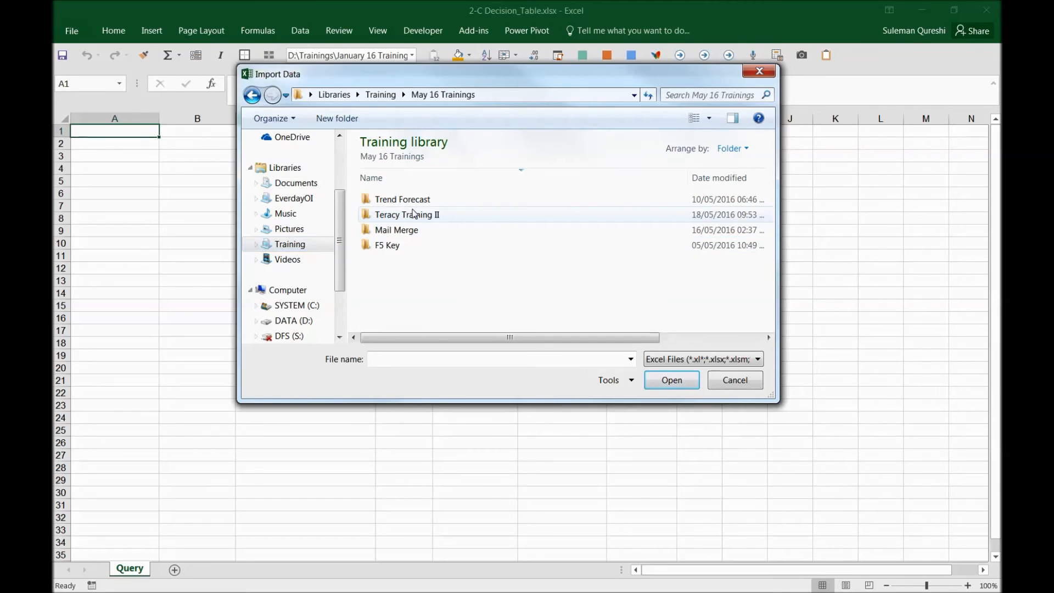
# - Import 2-C Customer_Data.xlsx from the Teracy Training II sample files folder and open its OD list table for query editing
pyautogui.click(414, 215)
pyautogui.doubleClick(404, 214)
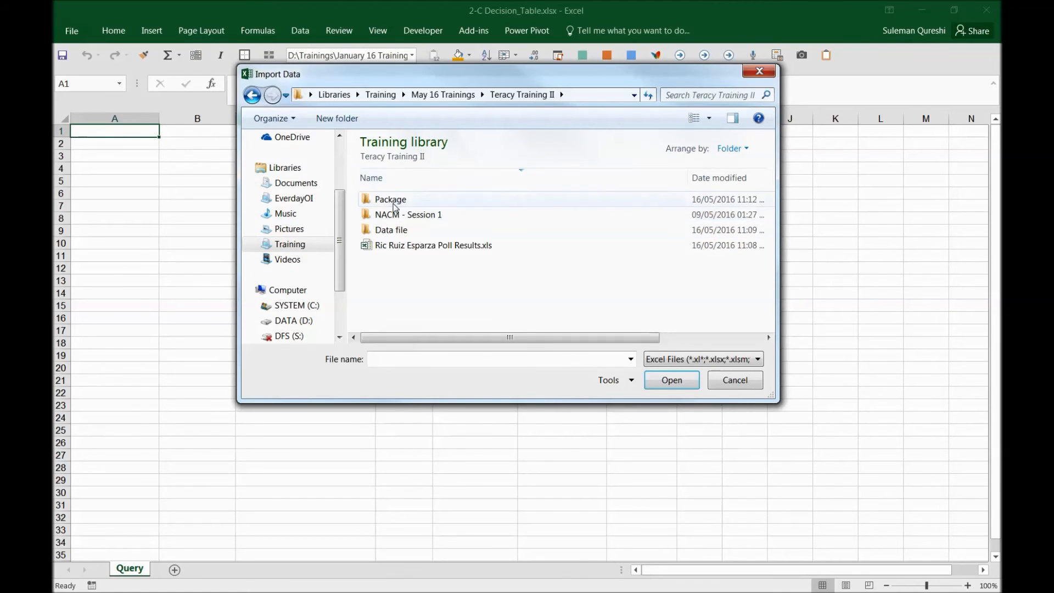
pyautogui.click(382, 232)
pyautogui.doubleClick(381, 231)
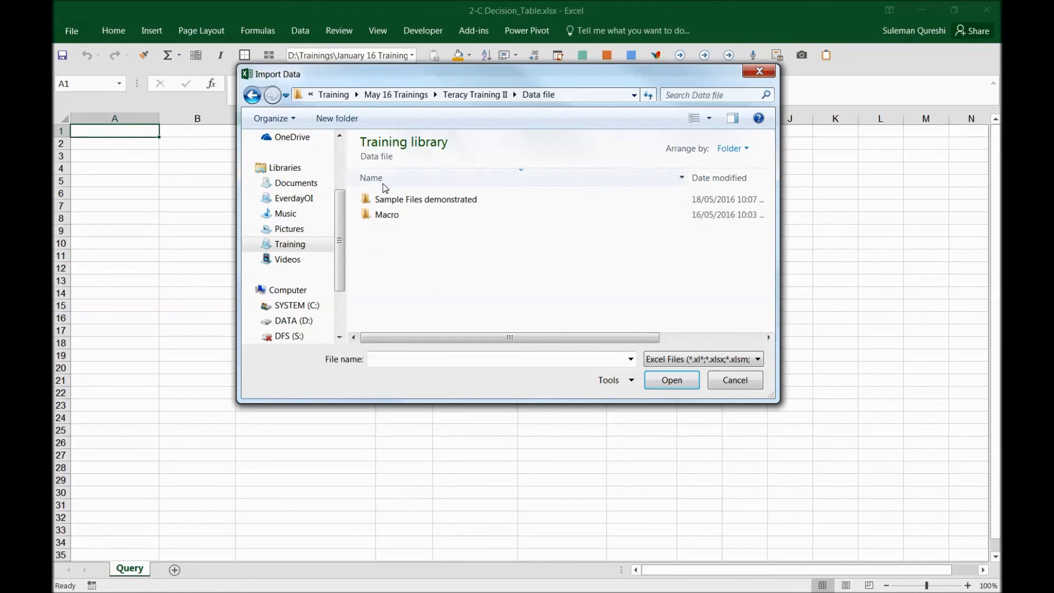
pyautogui.doubleClick(393, 201)
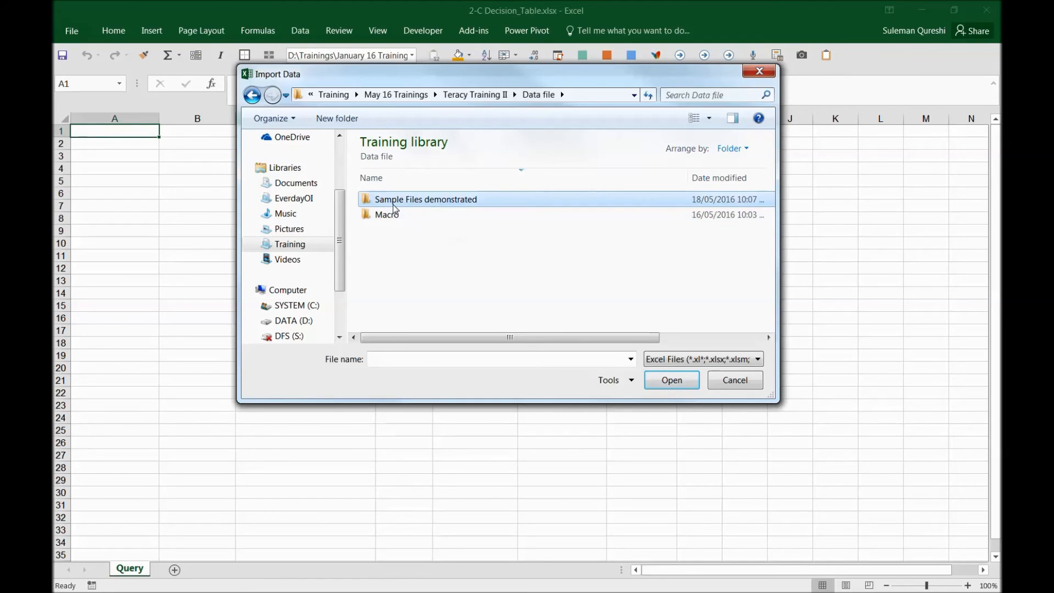
pyautogui.click(417, 291)
pyautogui.doubleClick(417, 290)
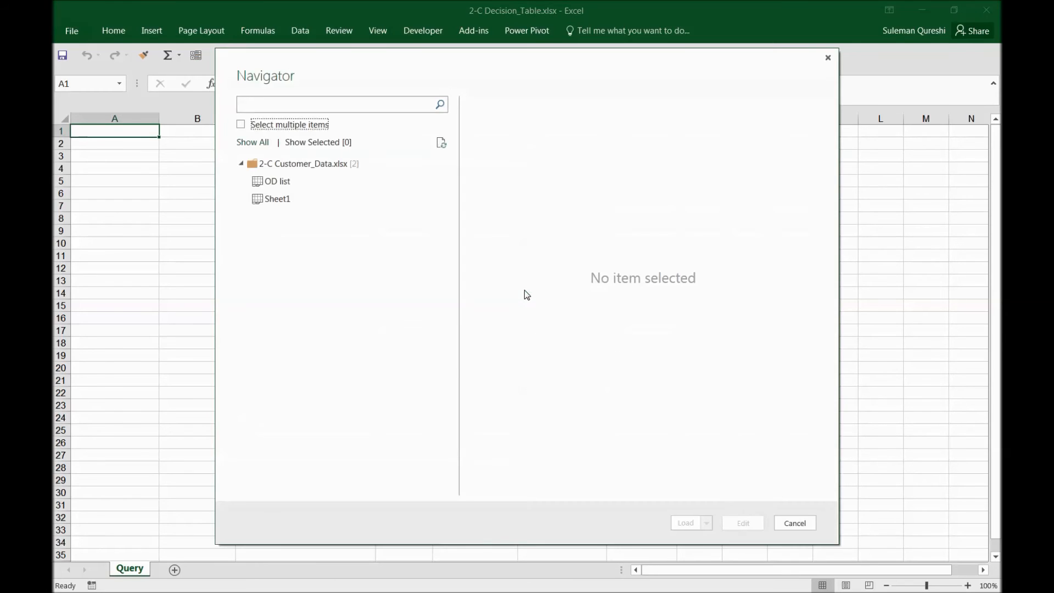
pyautogui.click(269, 180)
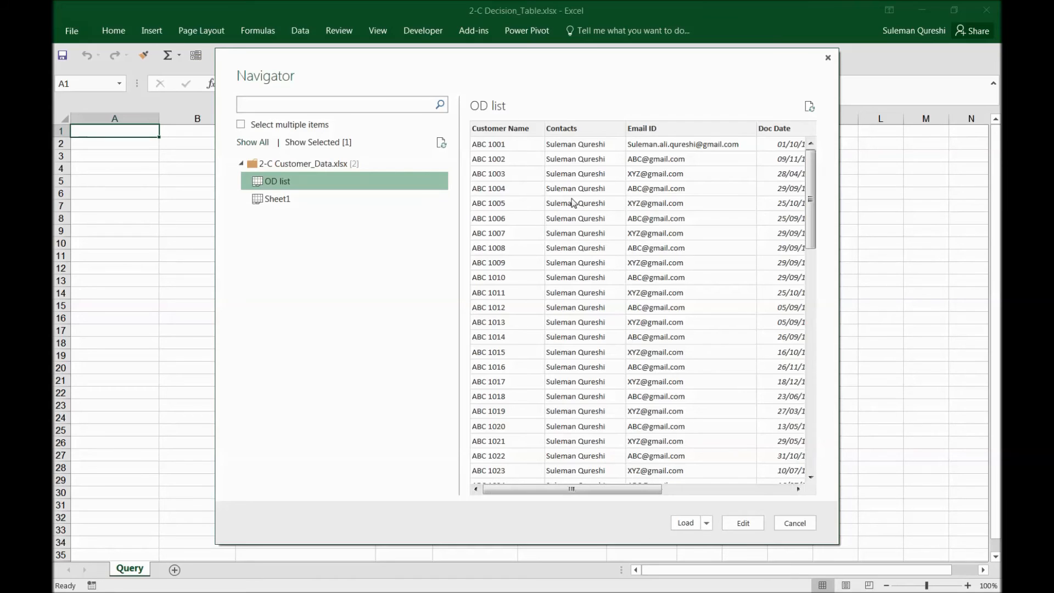
pyautogui.click(734, 523)
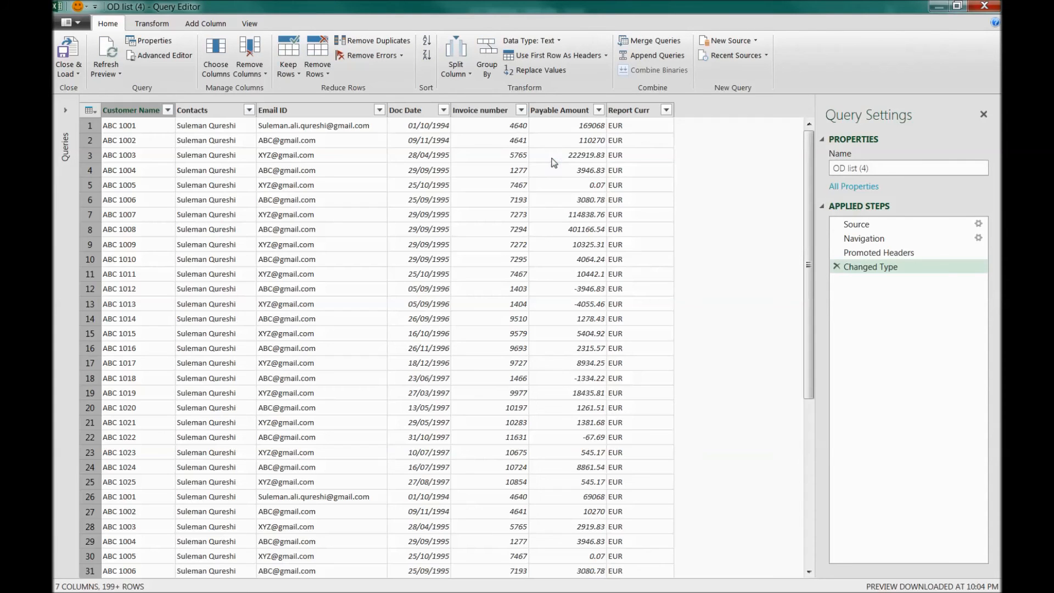
# - Filter the OD list query to rows whose Payable Amount is greater than 100000
pyautogui.click(600, 110)
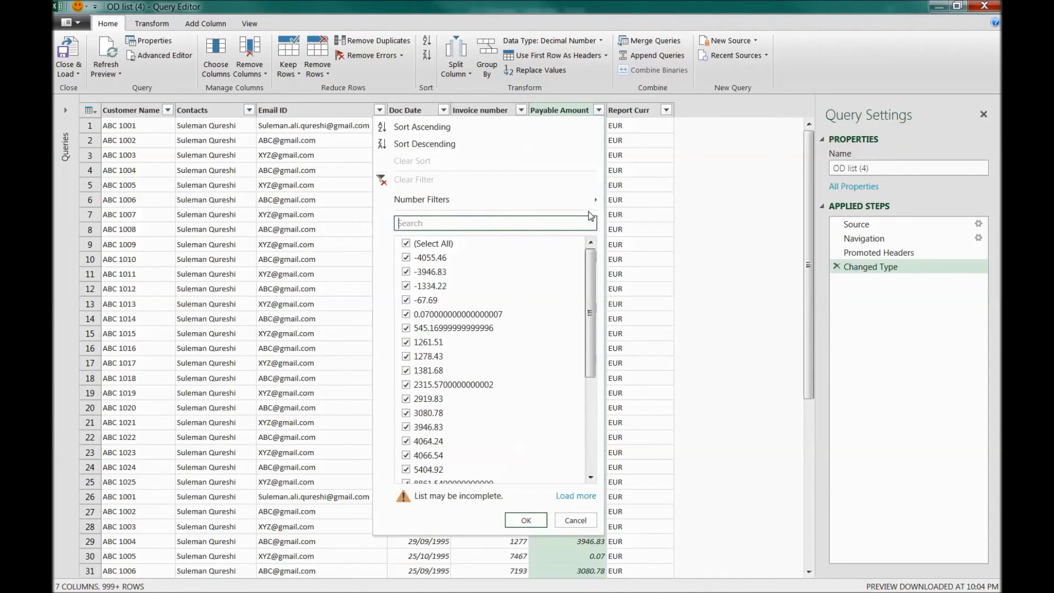
pyautogui.moveTo(594, 203)
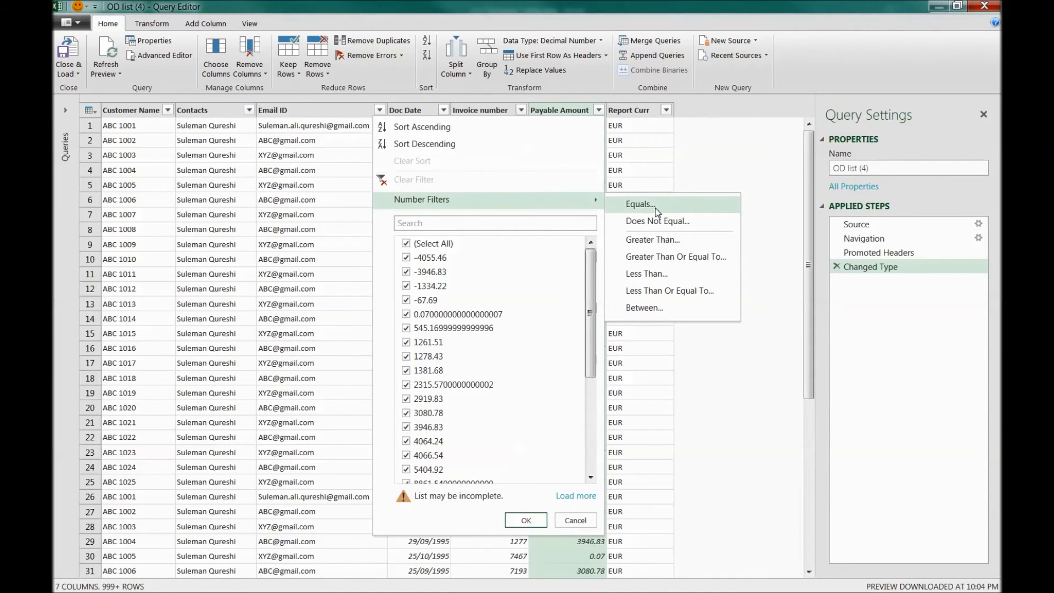
pyautogui.click(661, 242)
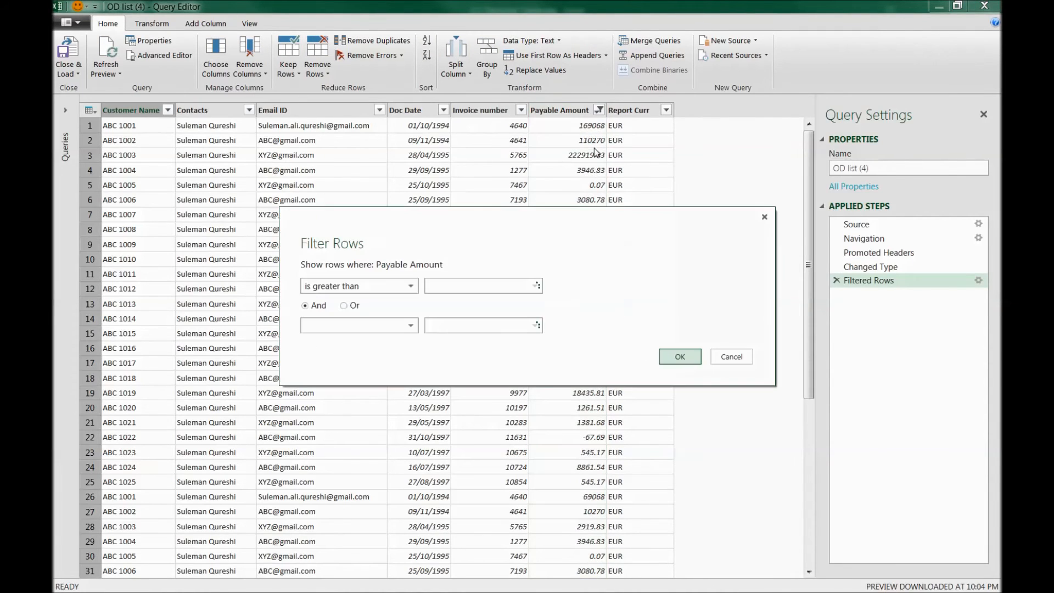
pyautogui.click(460, 286)
pyautogui.write('100000')
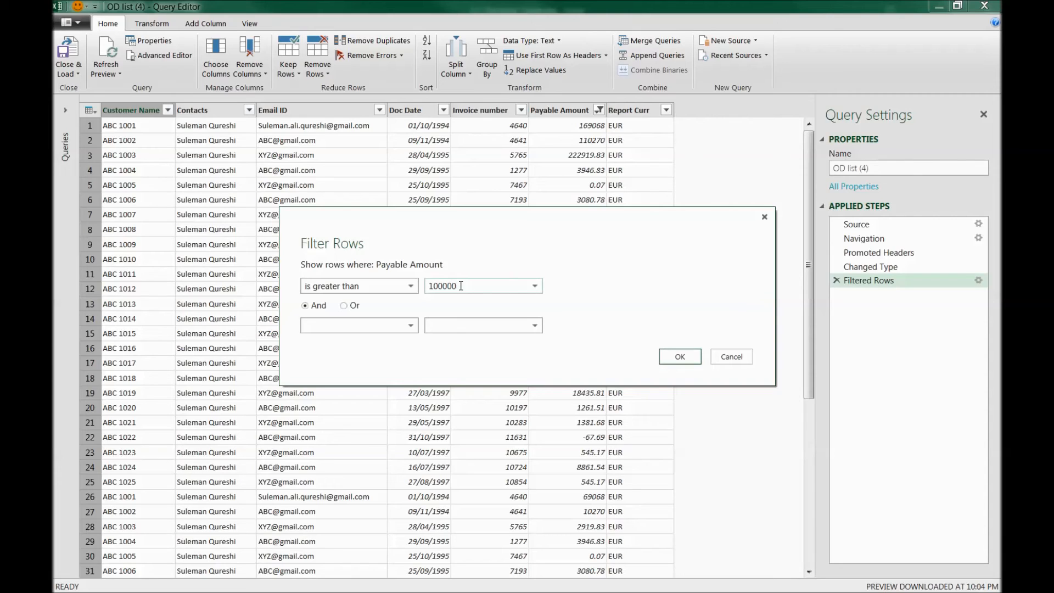
pyautogui.click(688, 357)
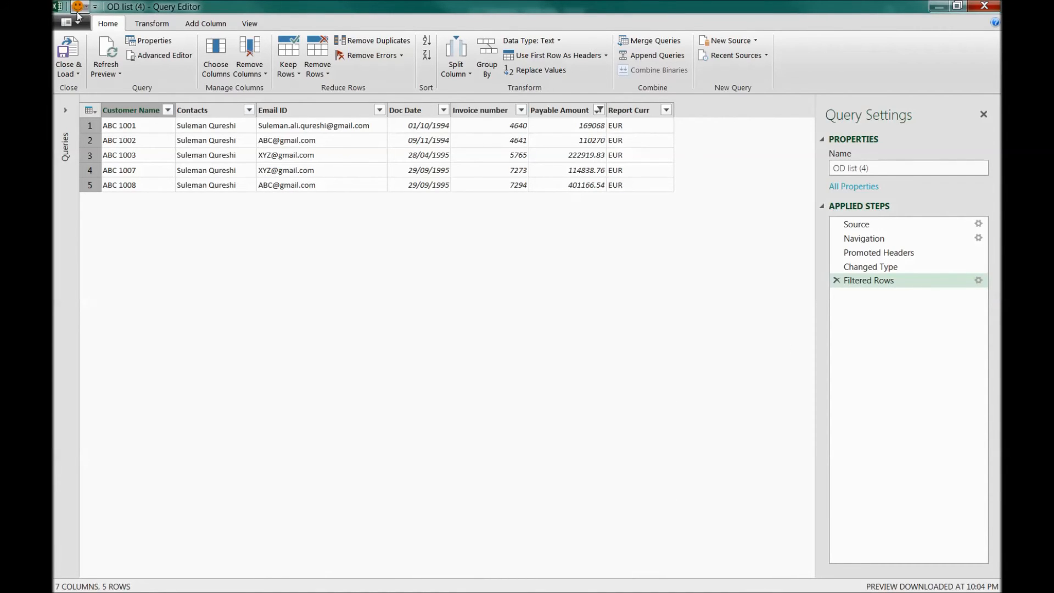
# - Load the filtered OD list query into the workbook and close 2-C Decision_Table.xlsx with its changes saved
pyautogui.click(68, 60)
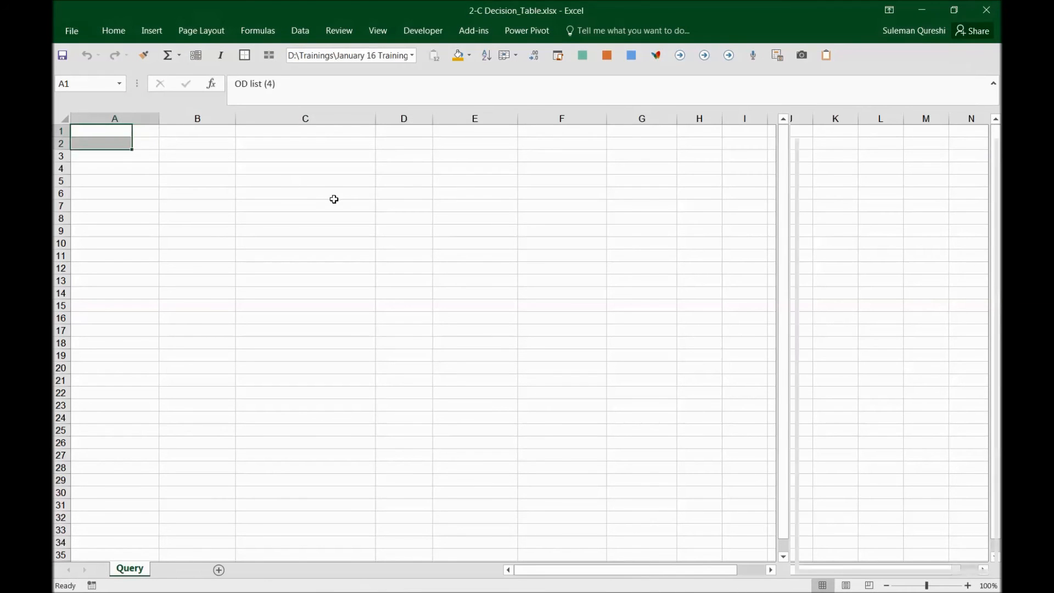
pyautogui.click(409, 256)
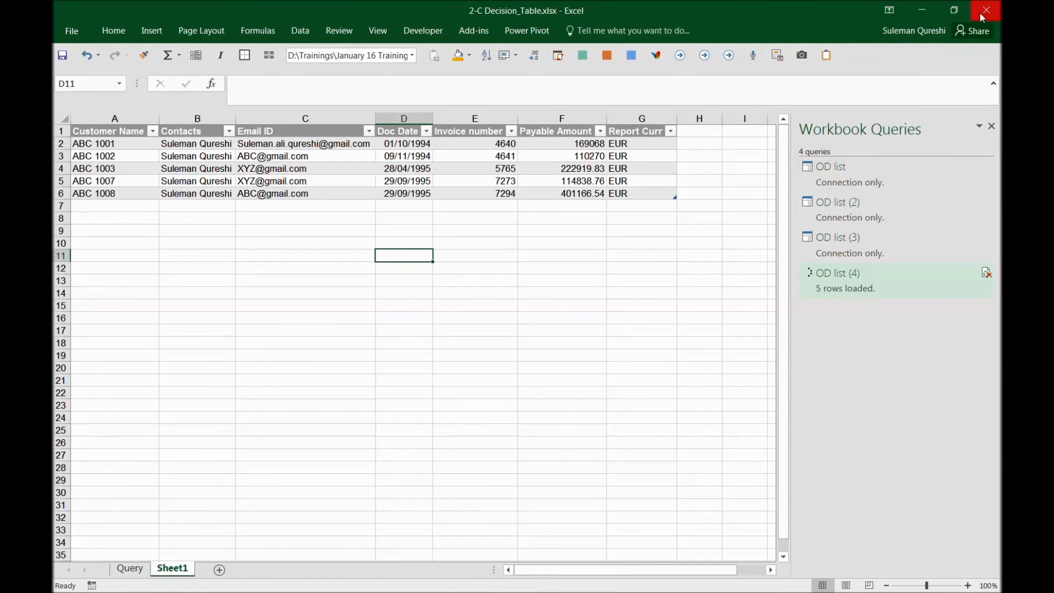
pyautogui.click(981, 12)
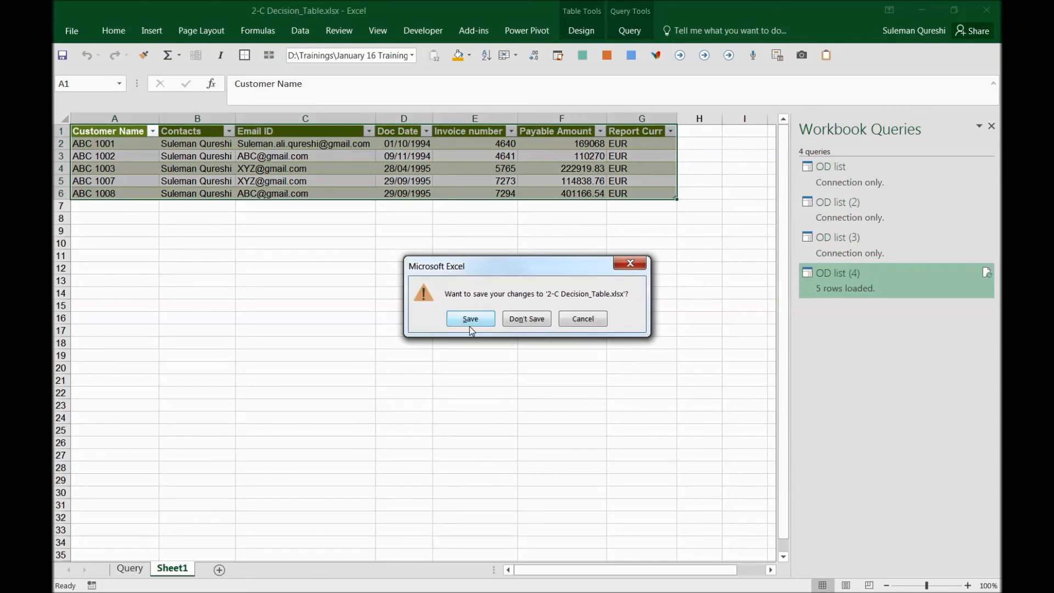
pyautogui.click(468, 318)
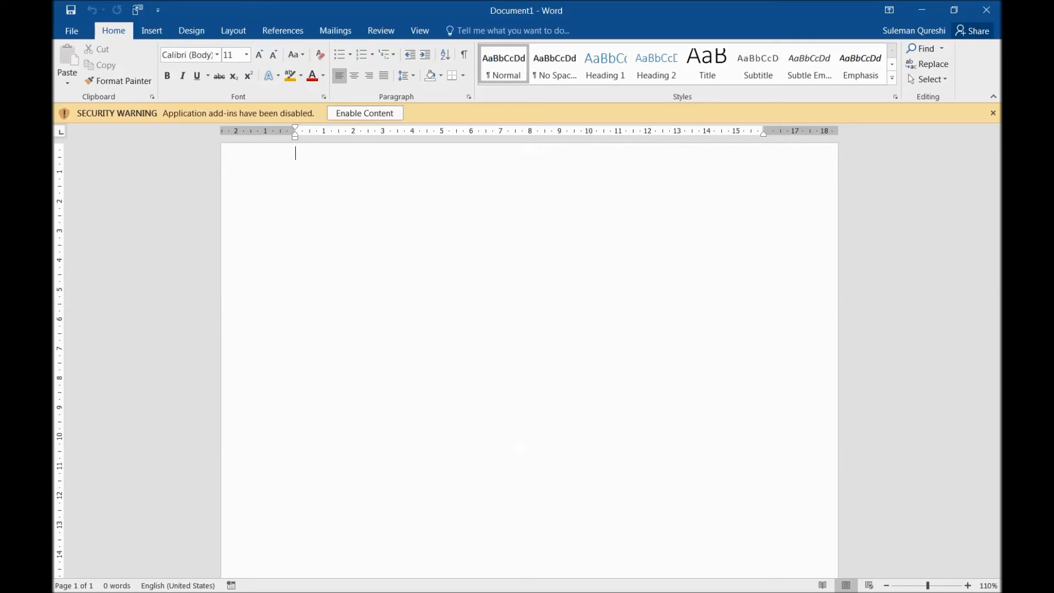
# - In the blank Word document, enable the disabled application add-ins and start a mail merge for e-mail messages
pyautogui.click(361, 112)
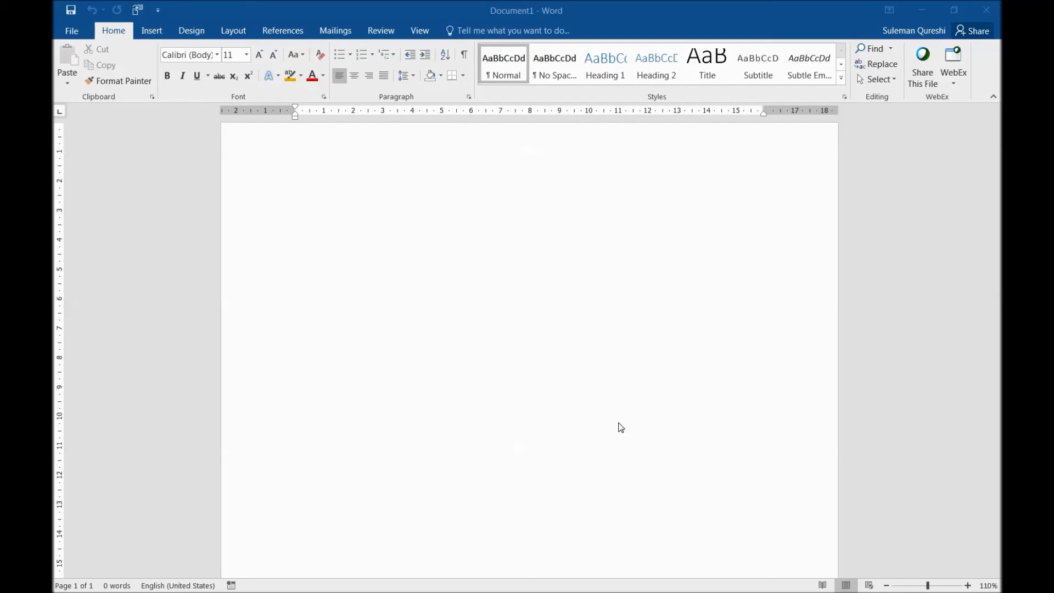
pyautogui.click(412, 151)
pyautogui.click(346, 35)
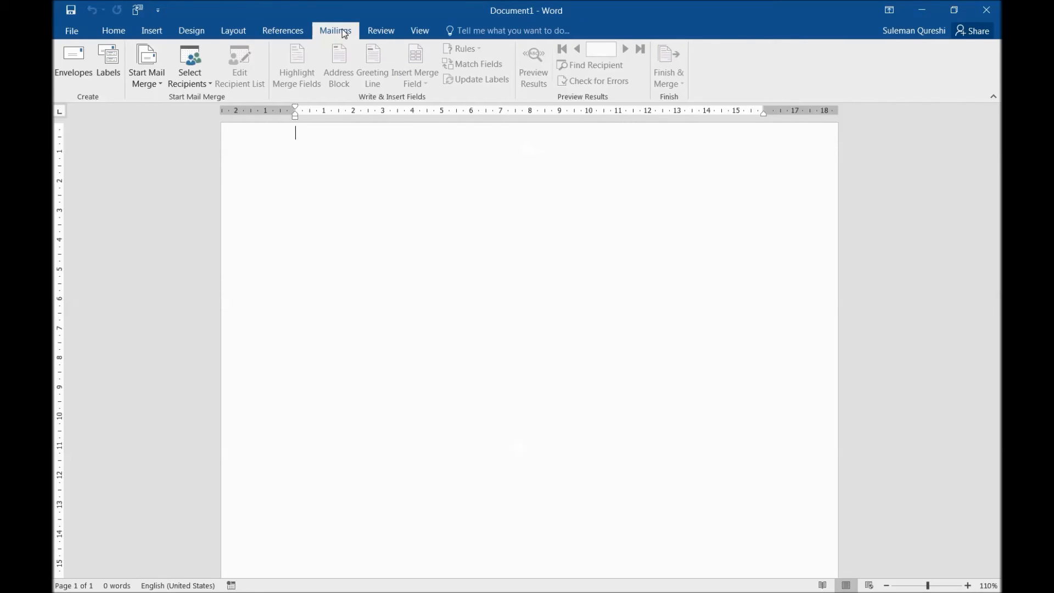
pyautogui.click(149, 74)
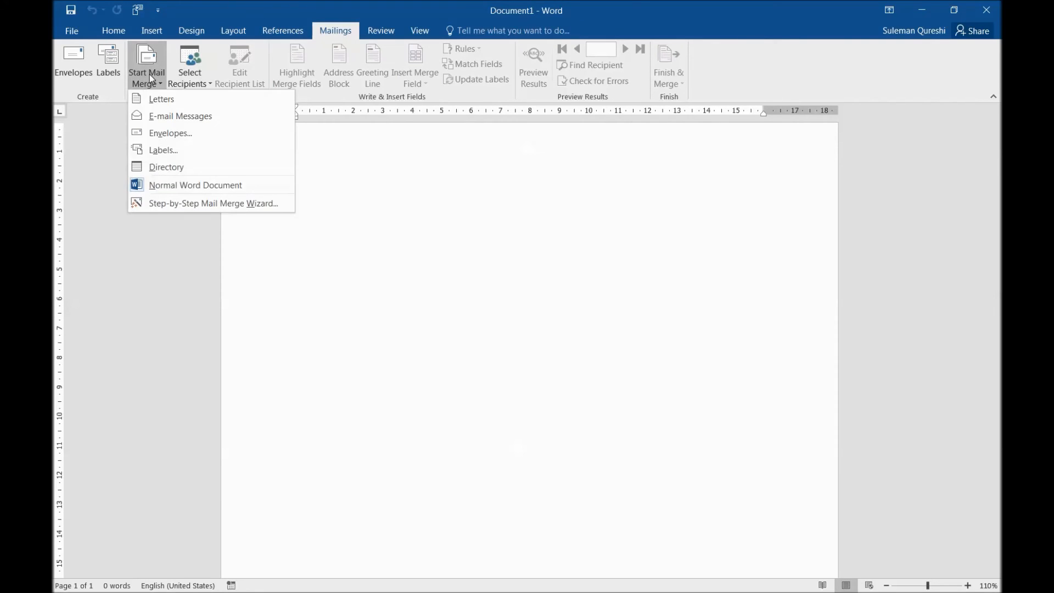
pyautogui.click(178, 117)
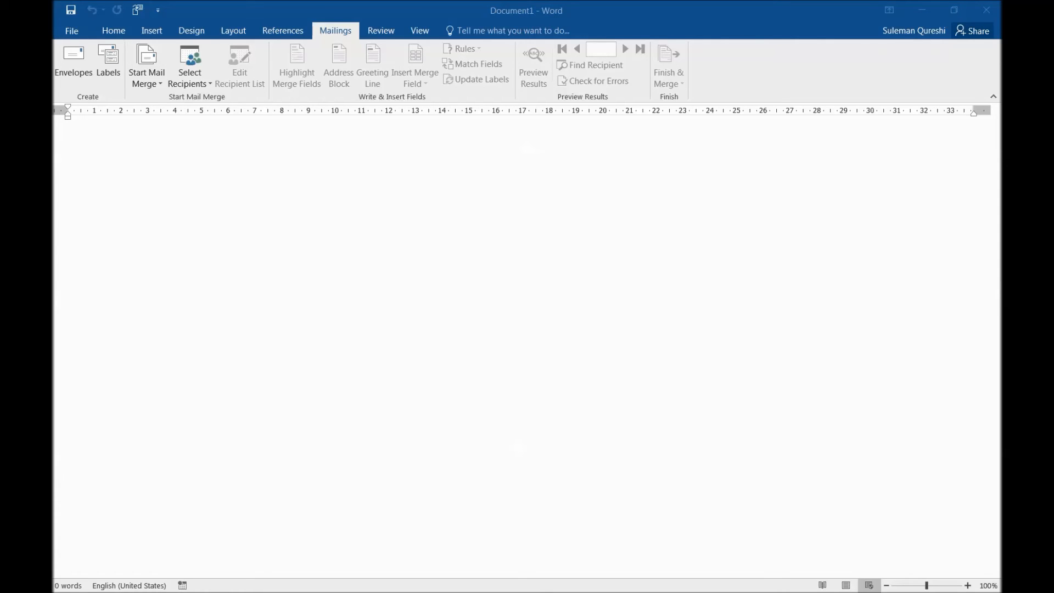
# - Try to use the Query$ table of 2-C Decision_Table.xlsx in the sample files folder as the existing recipient list
pyautogui.click(188, 82)
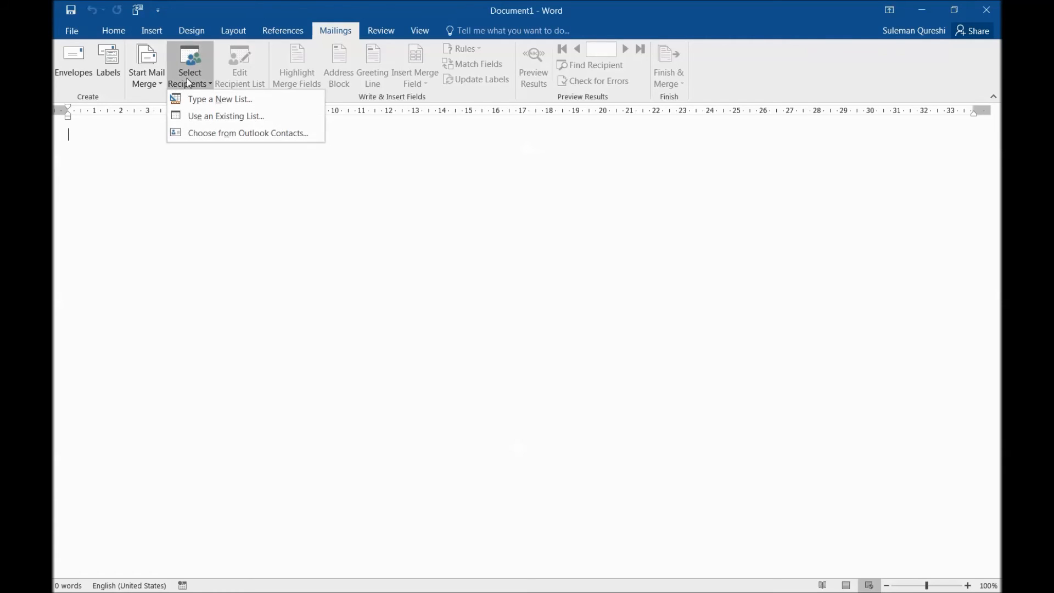
pyautogui.click(237, 117)
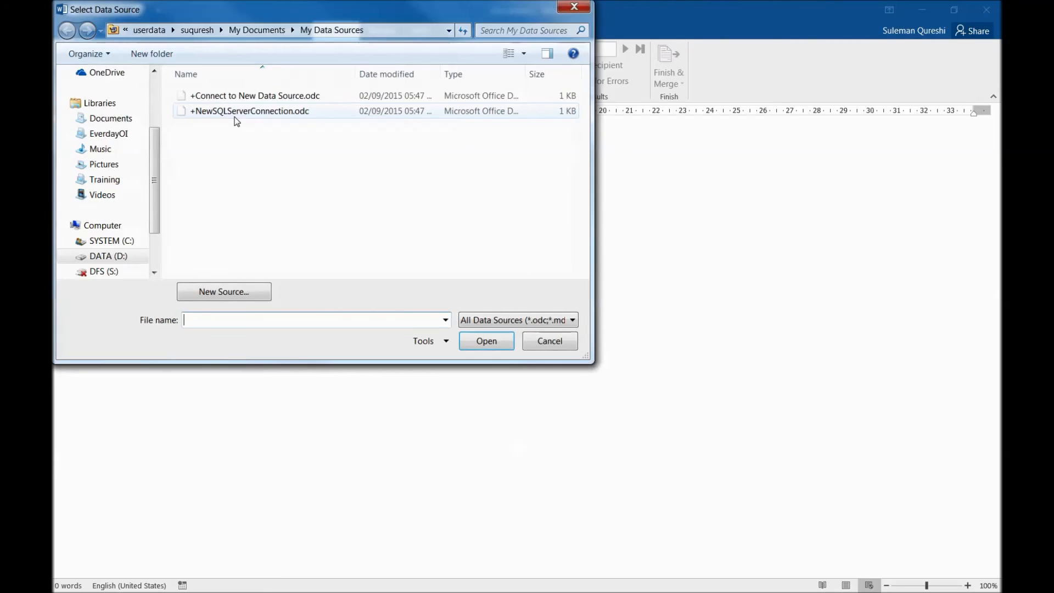
pyautogui.click(105, 180)
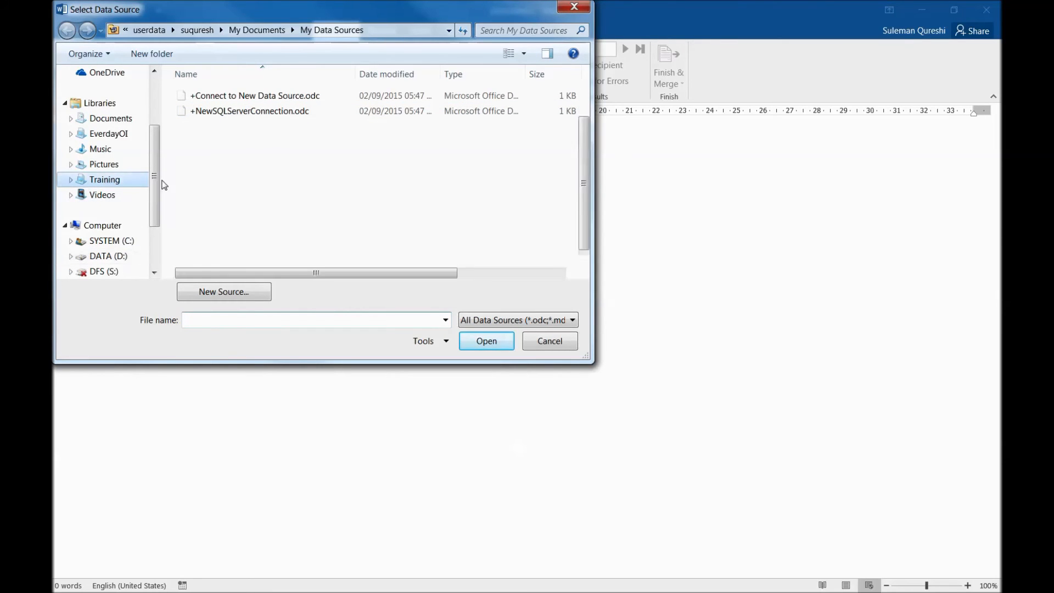
pyautogui.doubleClick(223, 183)
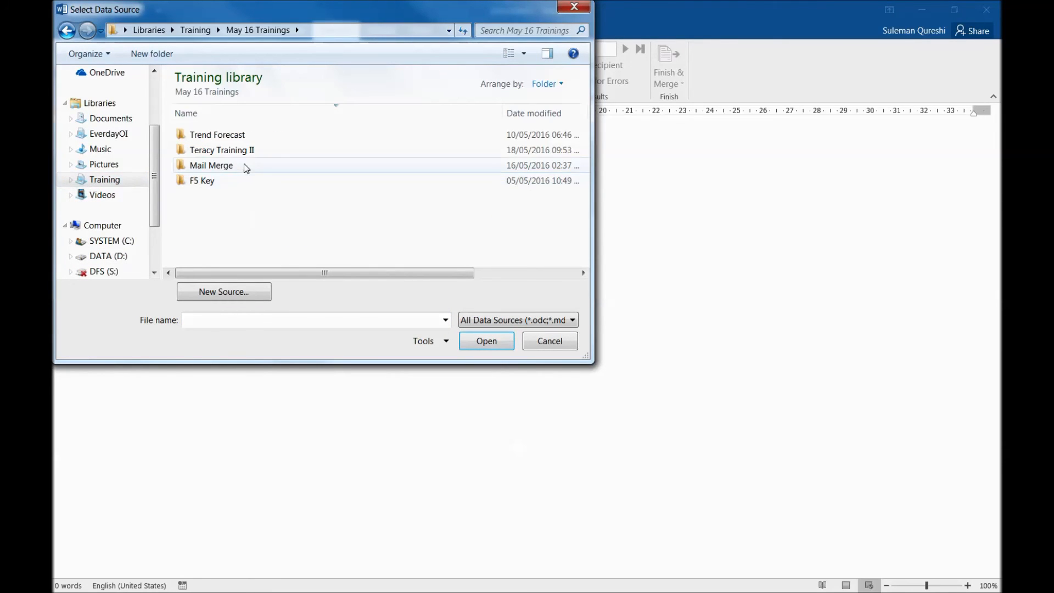
pyautogui.doubleClick(229, 157)
pyautogui.click(222, 165)
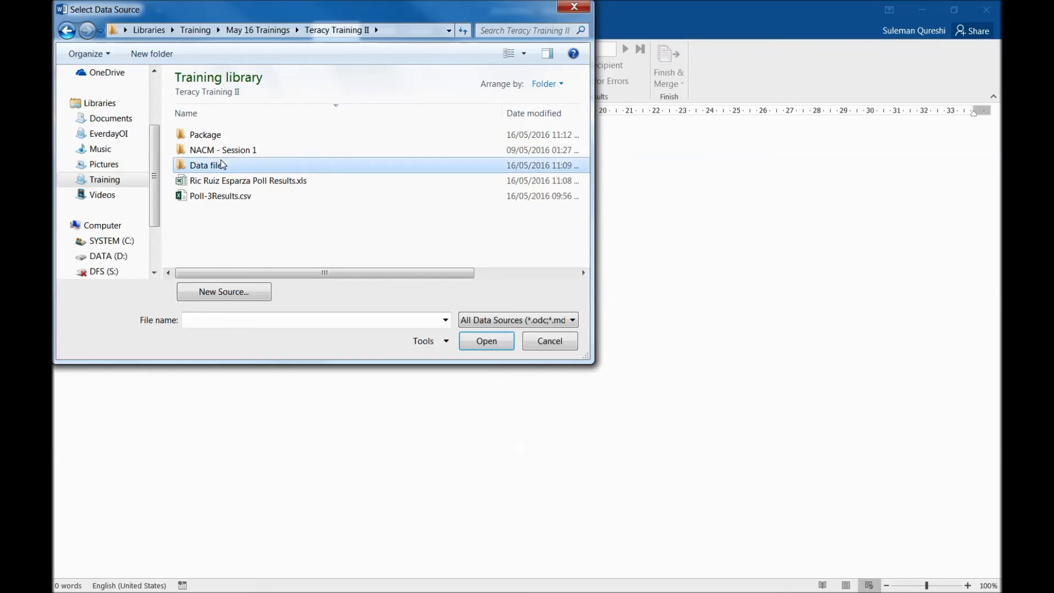
pyautogui.doubleClick(223, 165)
pyautogui.doubleClick(219, 137)
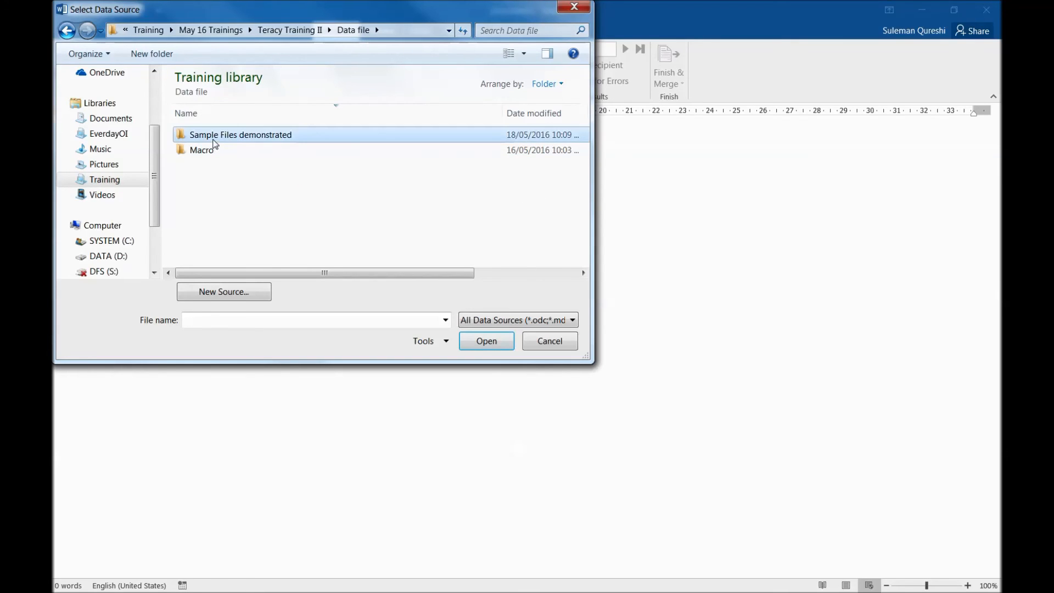
pyautogui.click(215, 226)
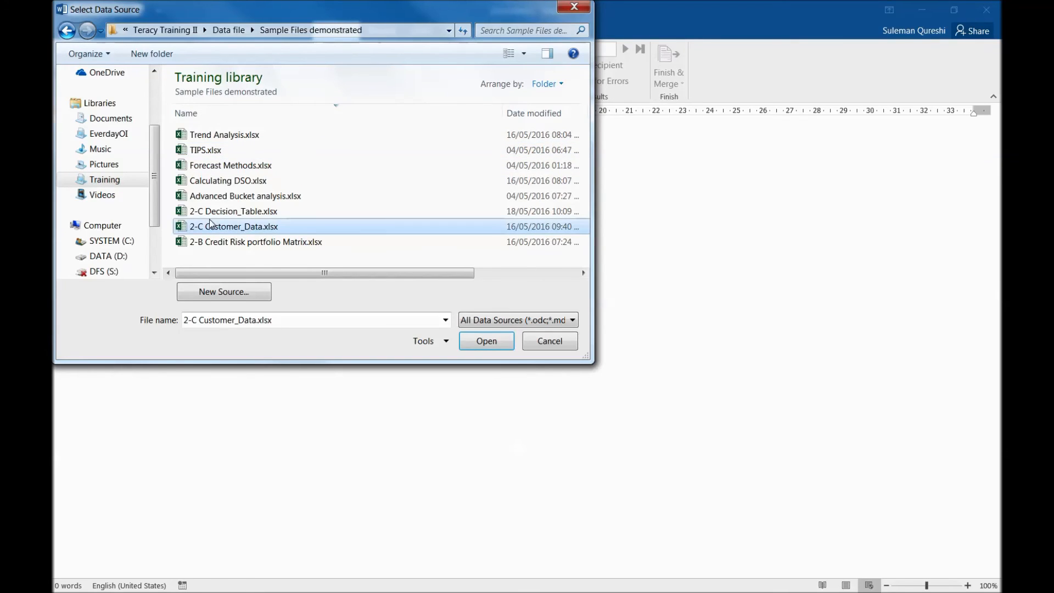
pyautogui.click(217, 214)
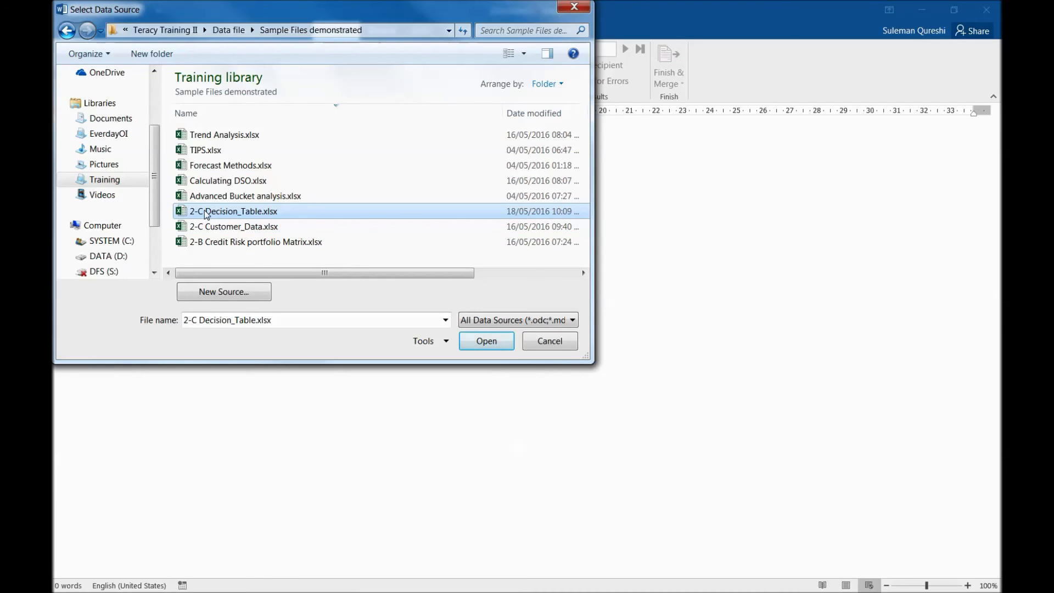
pyautogui.doubleClick(207, 215)
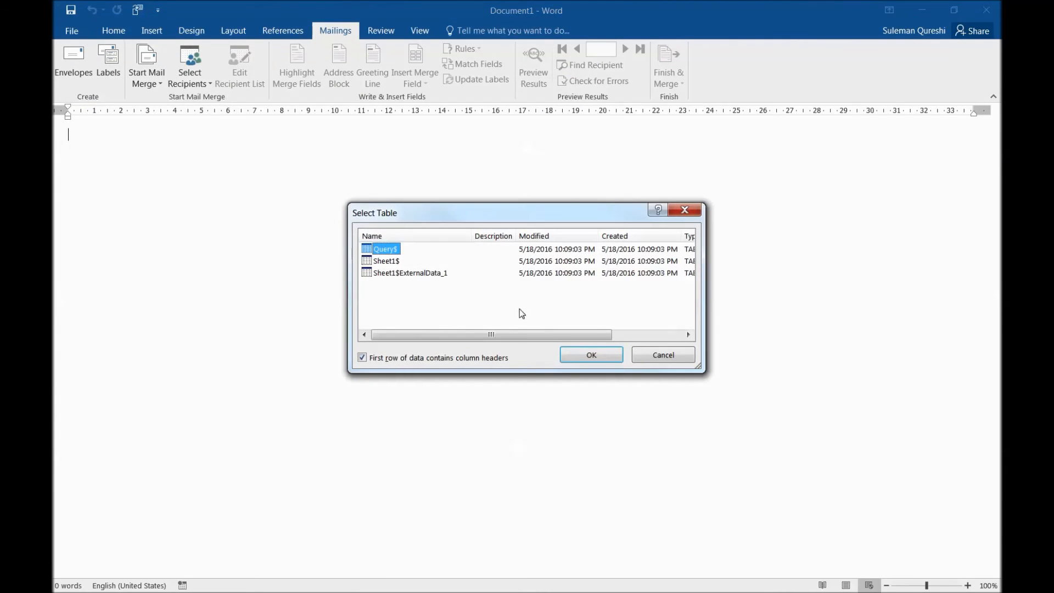
pyautogui.click(593, 354)
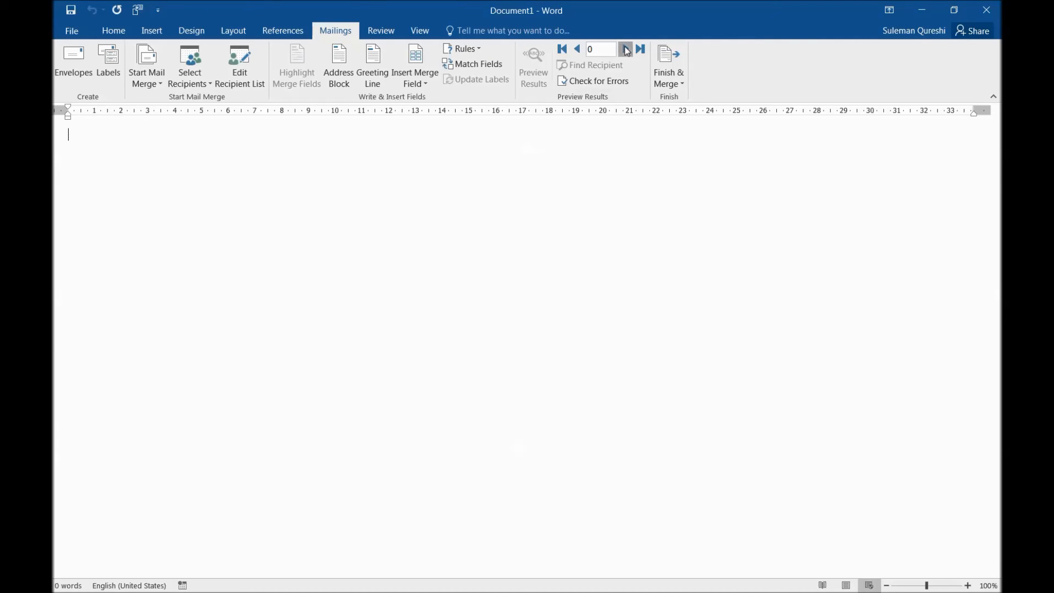
# - Open 2-C Decision_Table.xlsx from the Sample Files demonstrated folder in the Teracy Training II data files as the existing recipient list
pyautogui.click(196, 71)
pyautogui.click(197, 116)
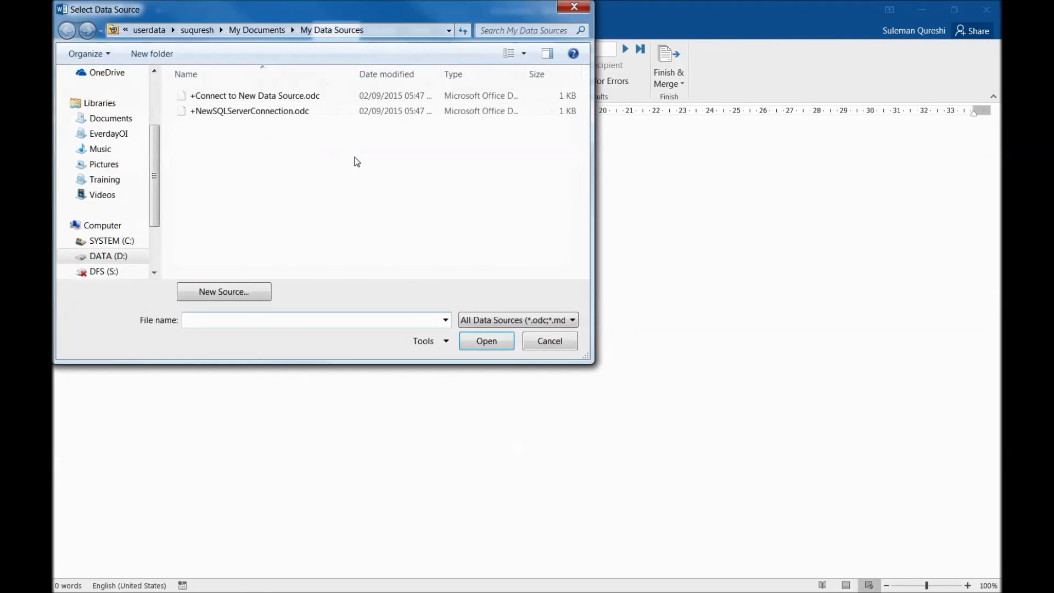
pyautogui.click(102, 180)
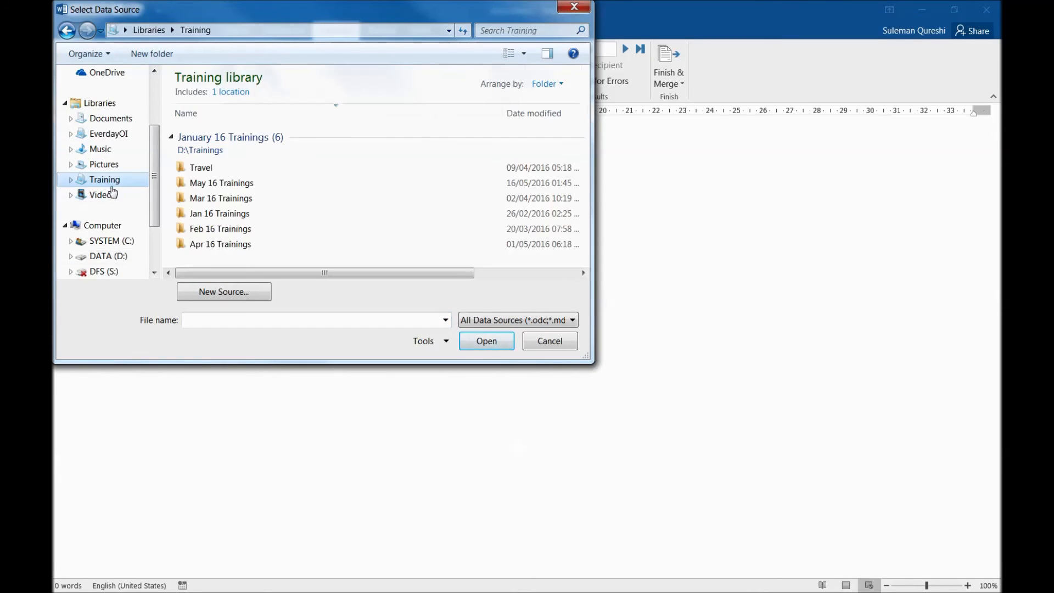
pyautogui.doubleClick(210, 189)
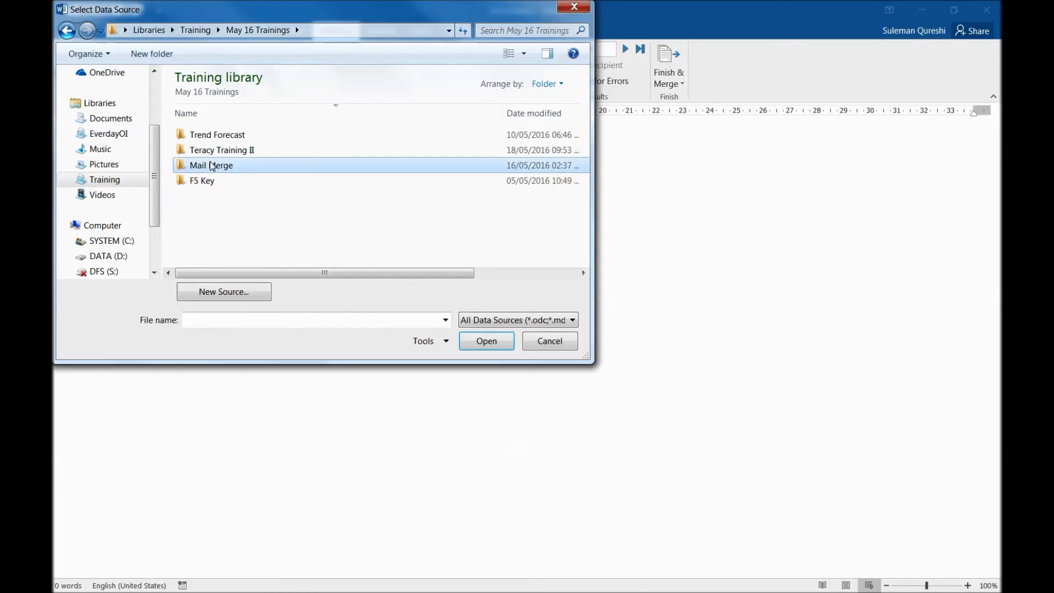
pyautogui.doubleClick(212, 166)
pyautogui.press('BackSpace')
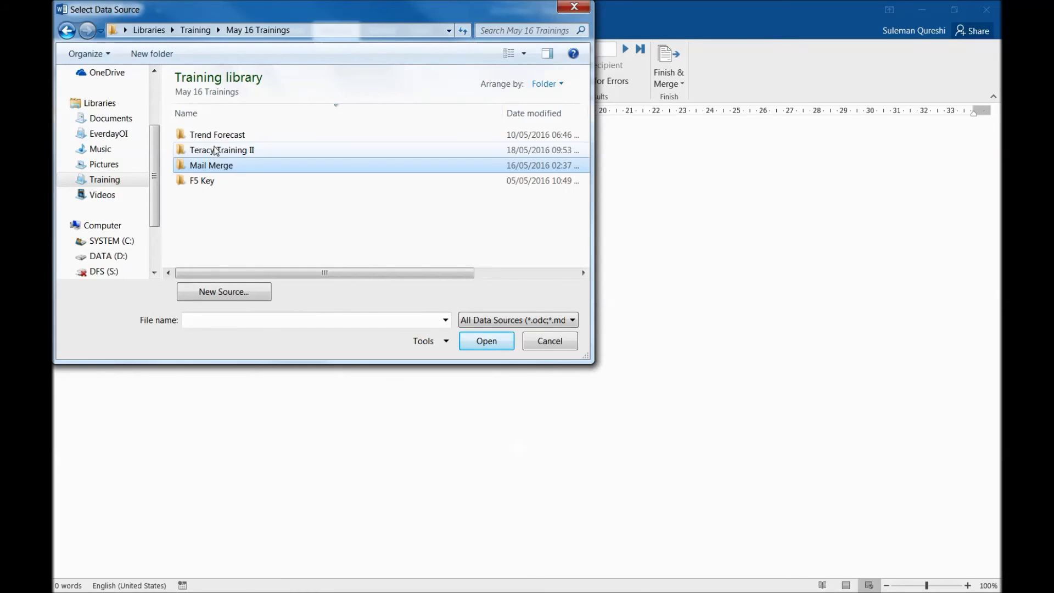
pyautogui.doubleClick(215, 151)
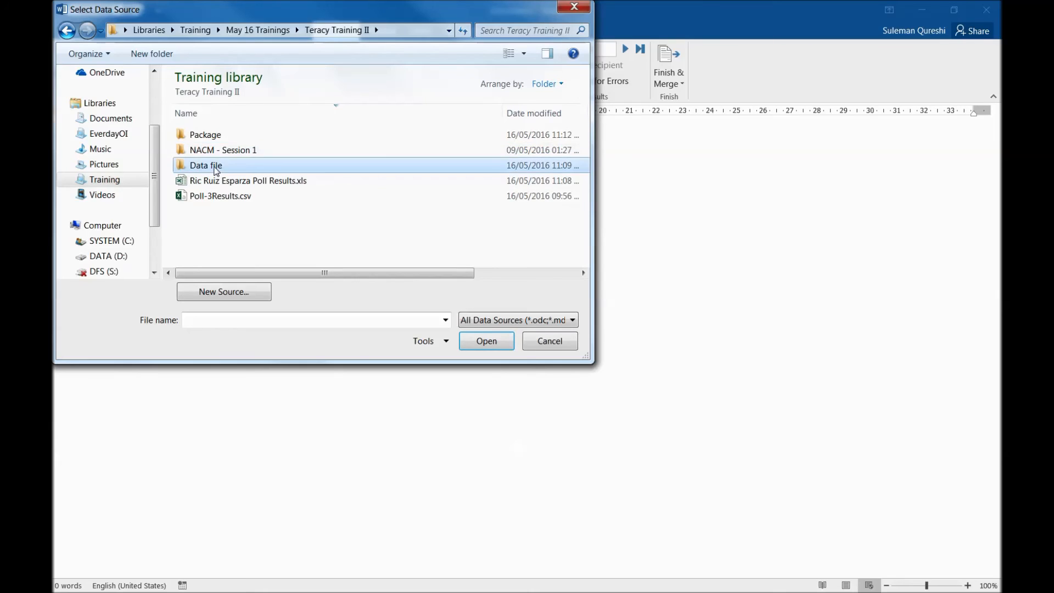
pyautogui.doubleClick(214, 165)
pyautogui.doubleClick(237, 135)
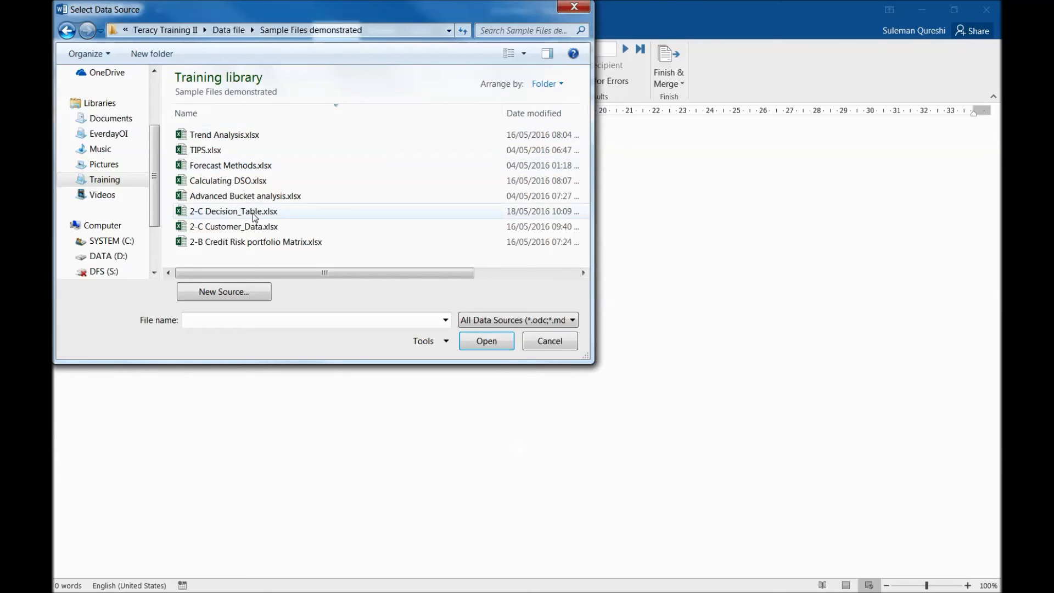
pyautogui.click(253, 213)
pyautogui.doubleClick(252, 214)
# - Use the Sheet1$ table, with its first row as column headers, as the recipient data and advance to the first record
pyautogui.click(391, 263)
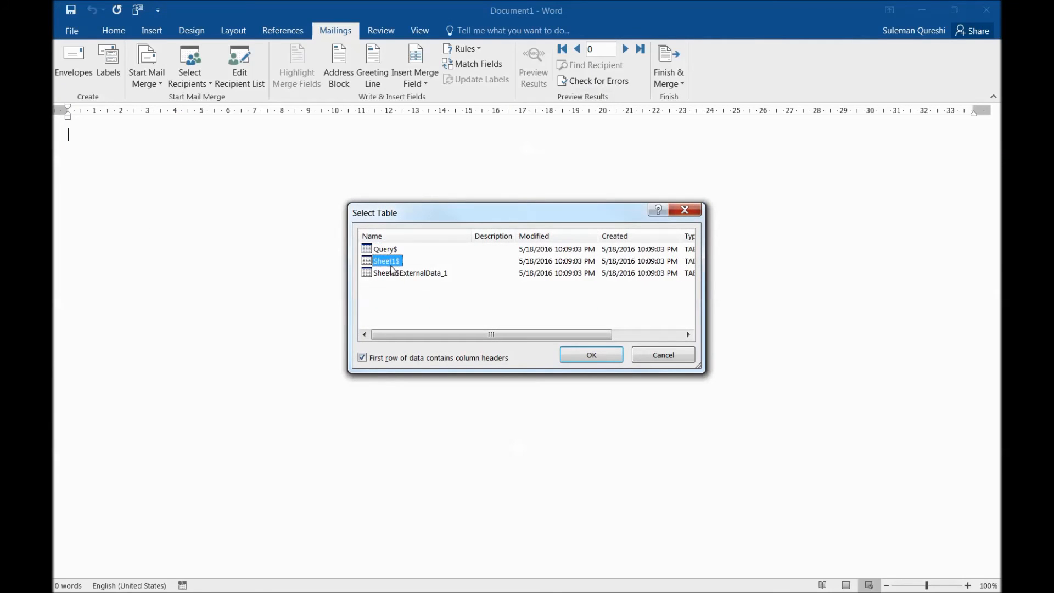
pyautogui.click(393, 274)
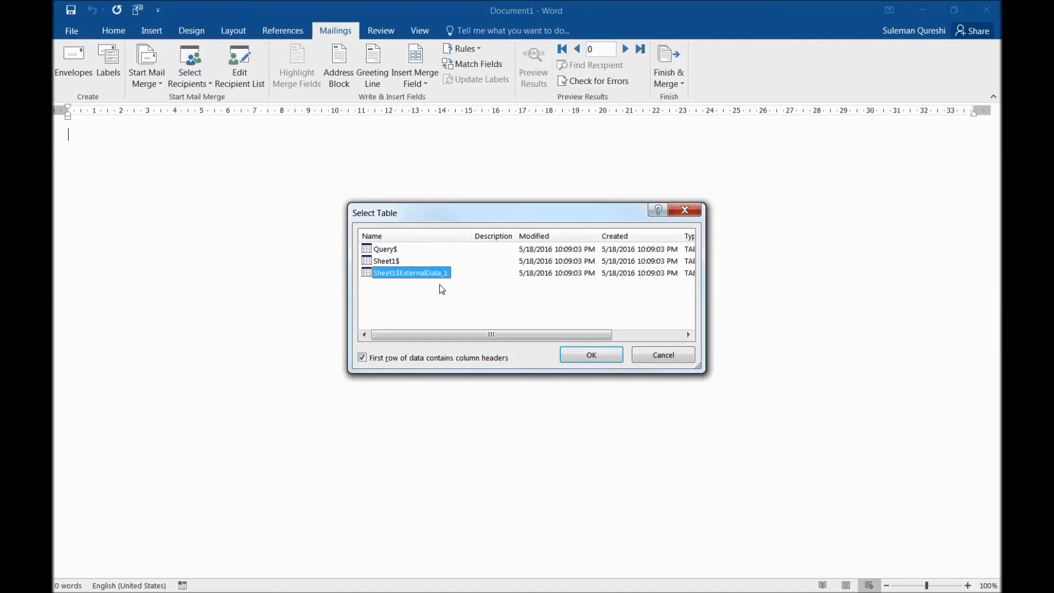
pyautogui.click(386, 261)
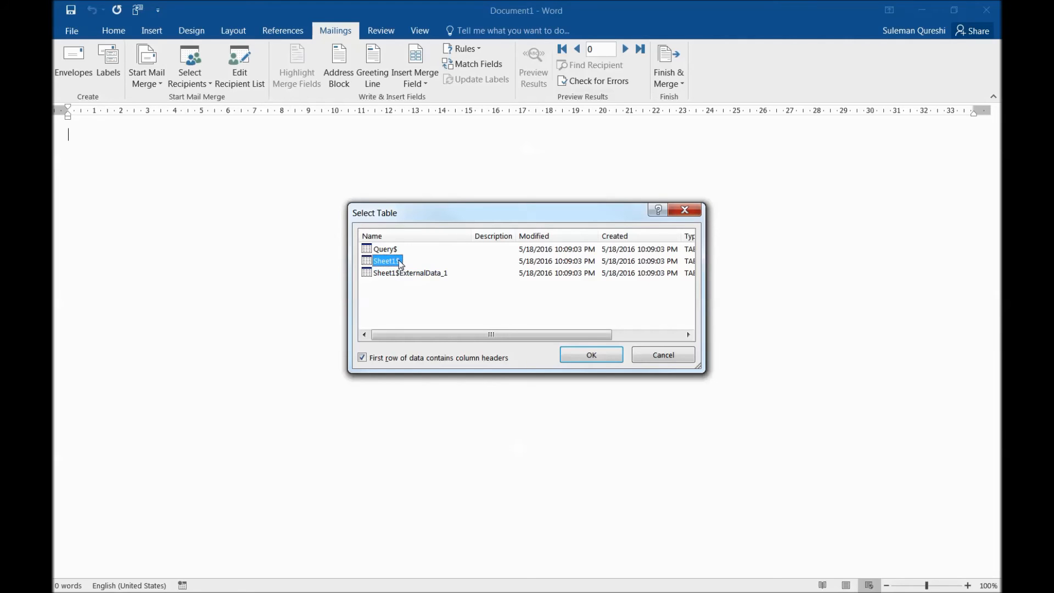
pyautogui.click(592, 355)
pyautogui.click(626, 50)
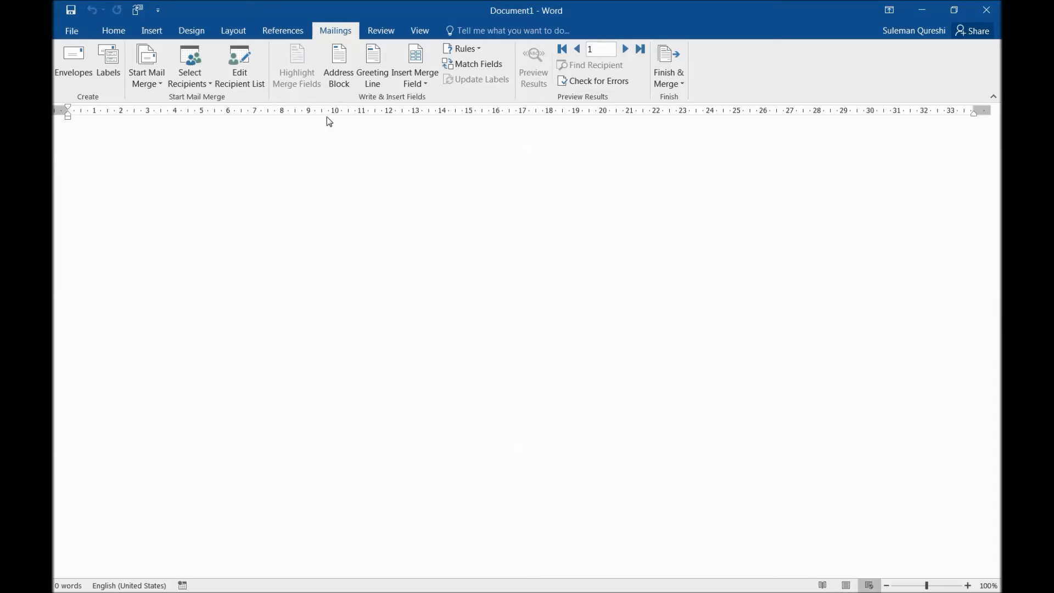
# - Write the addressee line as "To" followed by the Customer_Name merge field and a comma, leaving a blank line below it
pyautogui.write('To,')
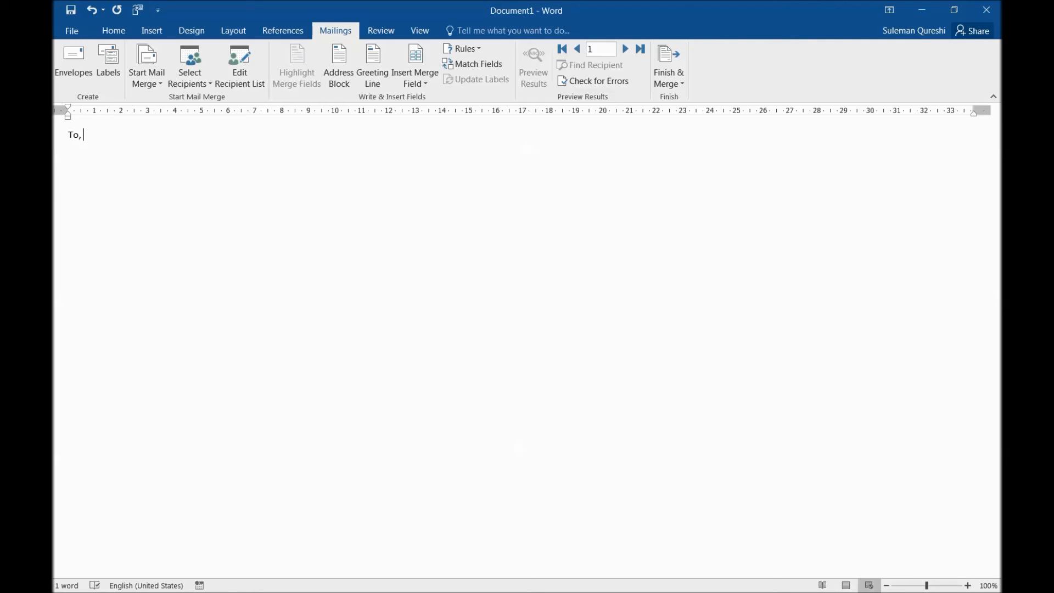
pyautogui.press('BackSpace')
pyautogui.press('BackSpace')
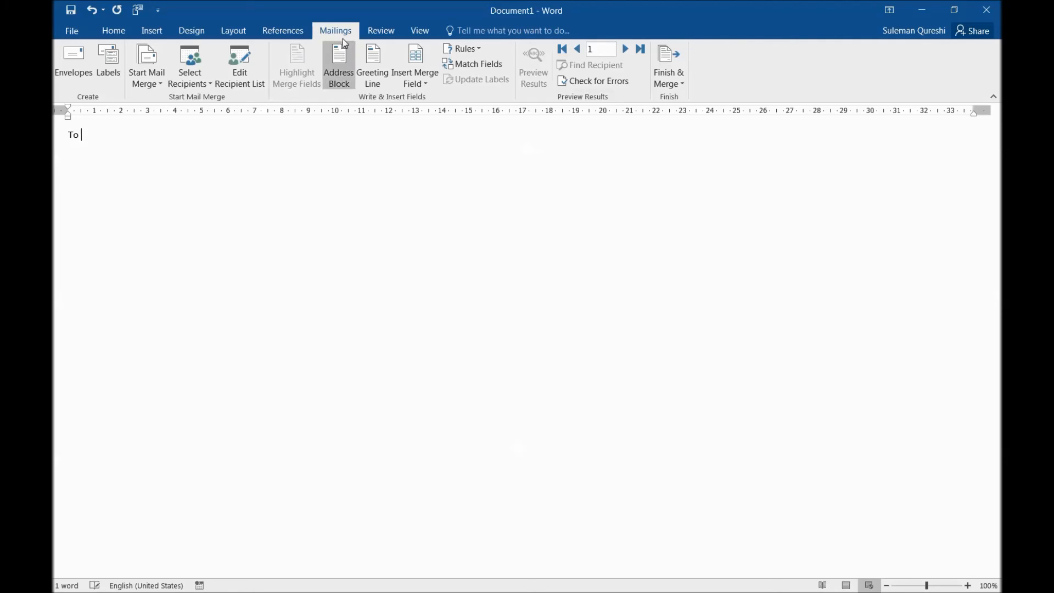
pyautogui.click(421, 77)
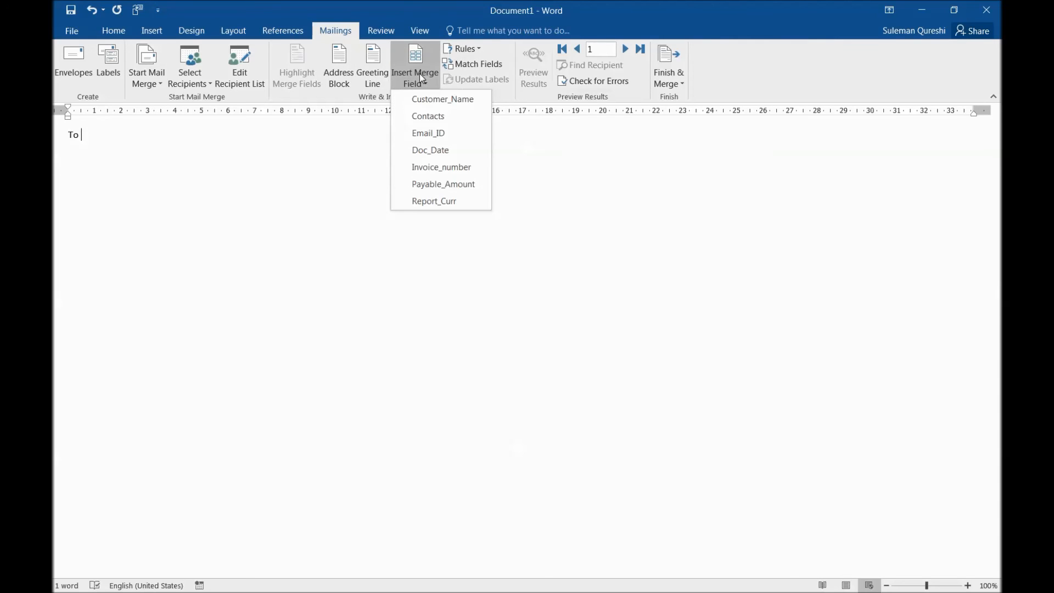
pyautogui.click(433, 99)
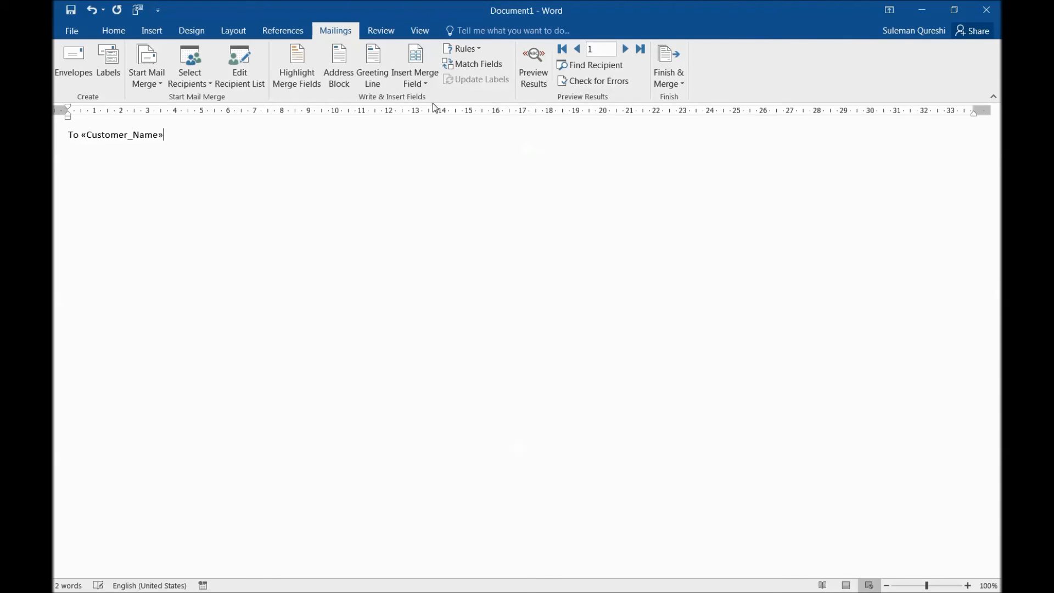
pyautogui.write(',')
pyautogui.press('Return')
pyautogui.press('Return')
# - Add the greeting "Dear Mr." followed by the Contacts merge field and a comma
pyautogui.write('Dear Mr.')
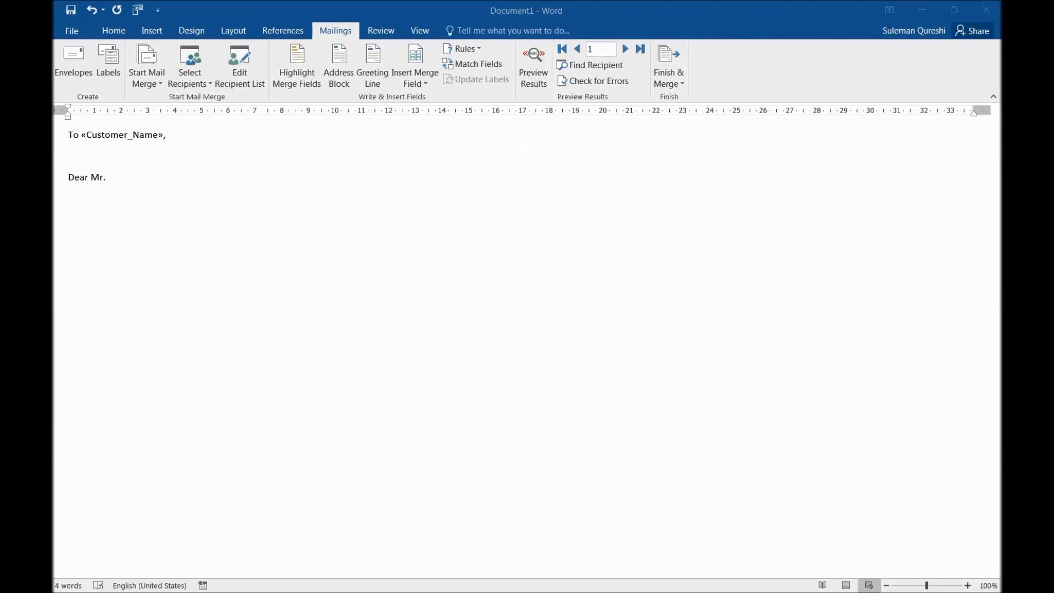
pyautogui.click(144, 179)
pyautogui.click(406, 85)
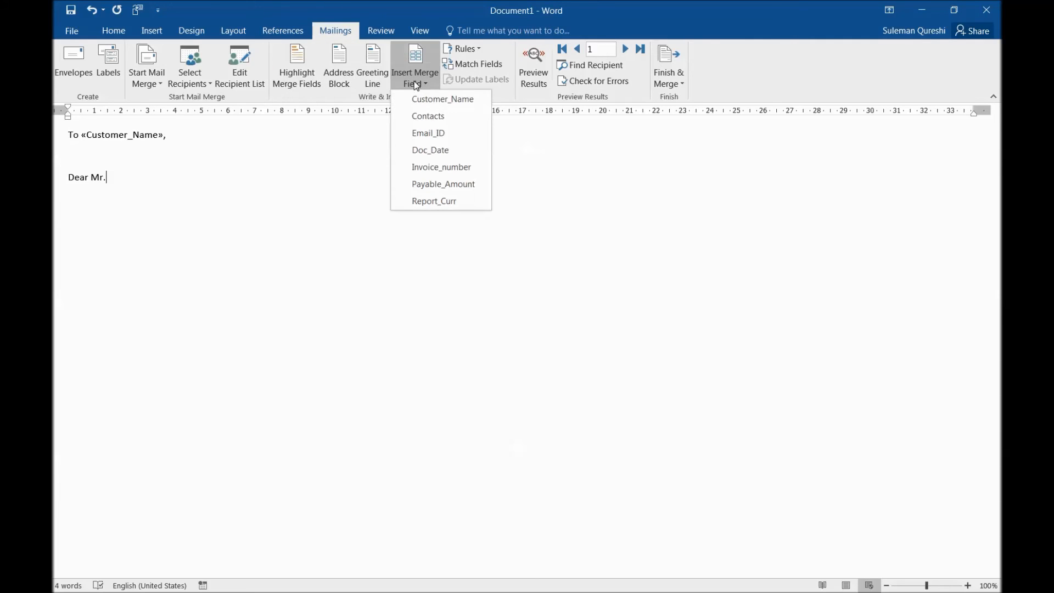
pyautogui.click(432, 117)
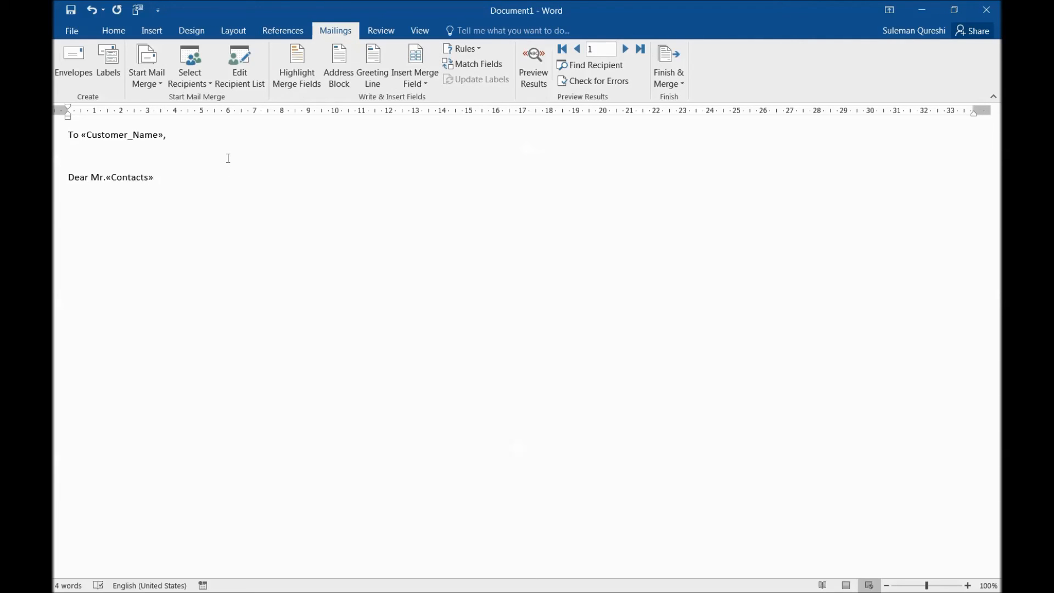
pyautogui.write(', ')
# - Begin the body paragraph with "With reference to my invoice number" in sentence case, followed by the Invoice_number merge field
pyautogui.write('WITH REFERENC')
pyautogui.write('E')
pyautogui.press('BackSpace')
pyautogui.press('BackSpace')
pyautogui.press('BackSpace')
pyautogui.press('BackSpace')
pyautogui.press('BackSpace')
pyautogui.press('BackSpace')
pyautogui.press('BackSpace')
pyautogui.press('BackSpace')
pyautogui.press('BackSpace')
pyautogui.press('BackSpace')
pyautogui.press('BackSpace')
pyautogui.press('BackSpace')
pyautogui.press('BackSpace')
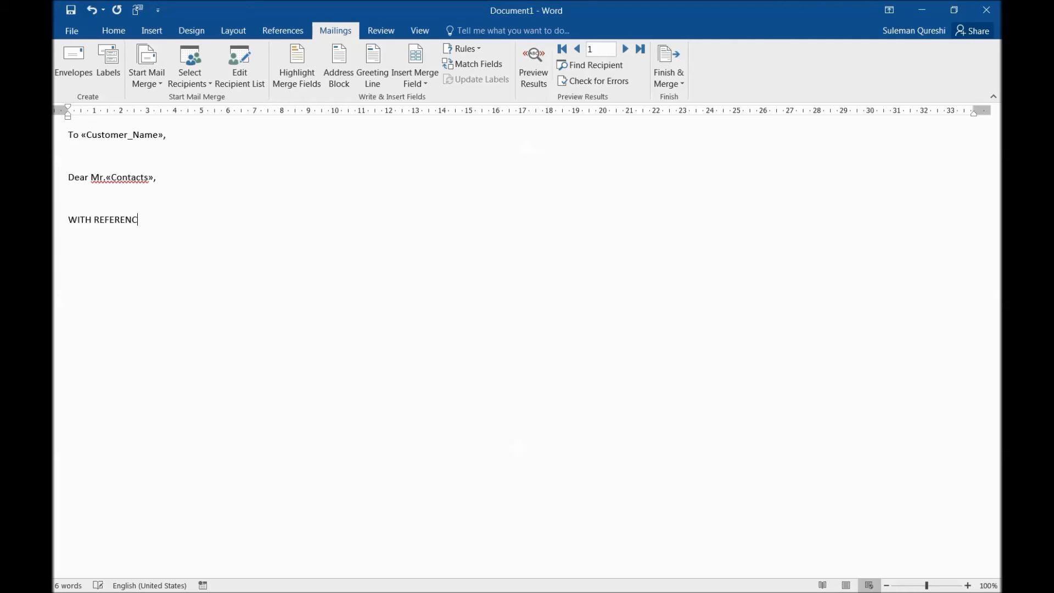
pyautogui.write('ith reference to my invoice number')
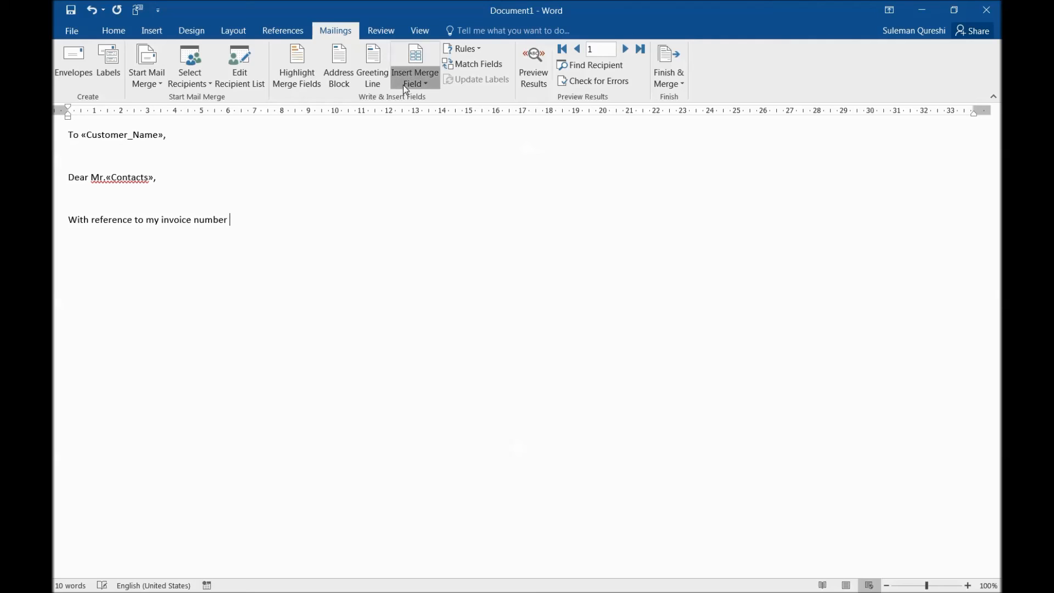
pyautogui.click(404, 85)
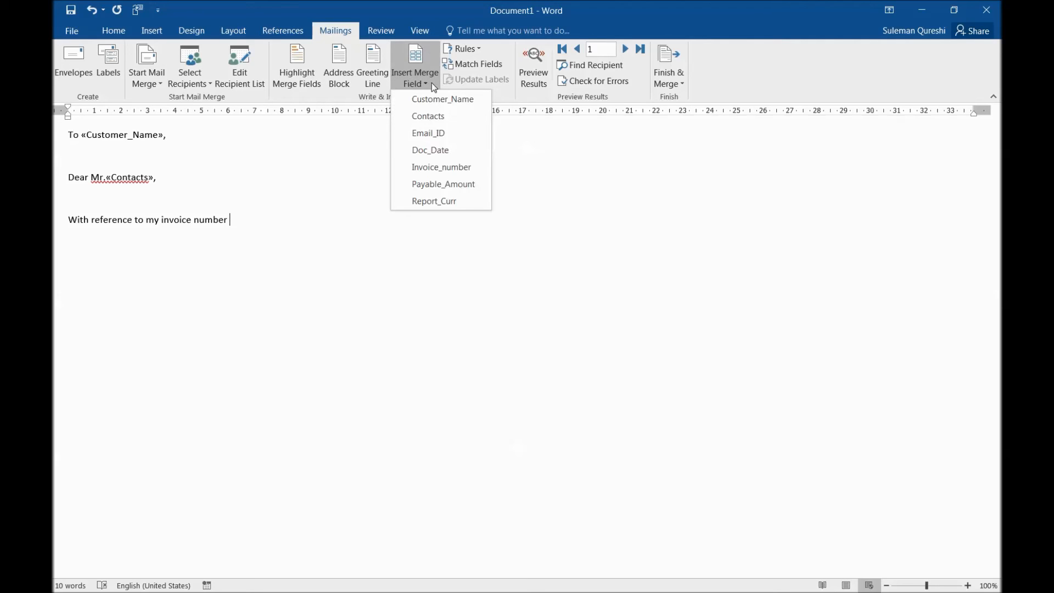
pyautogui.click(467, 174)
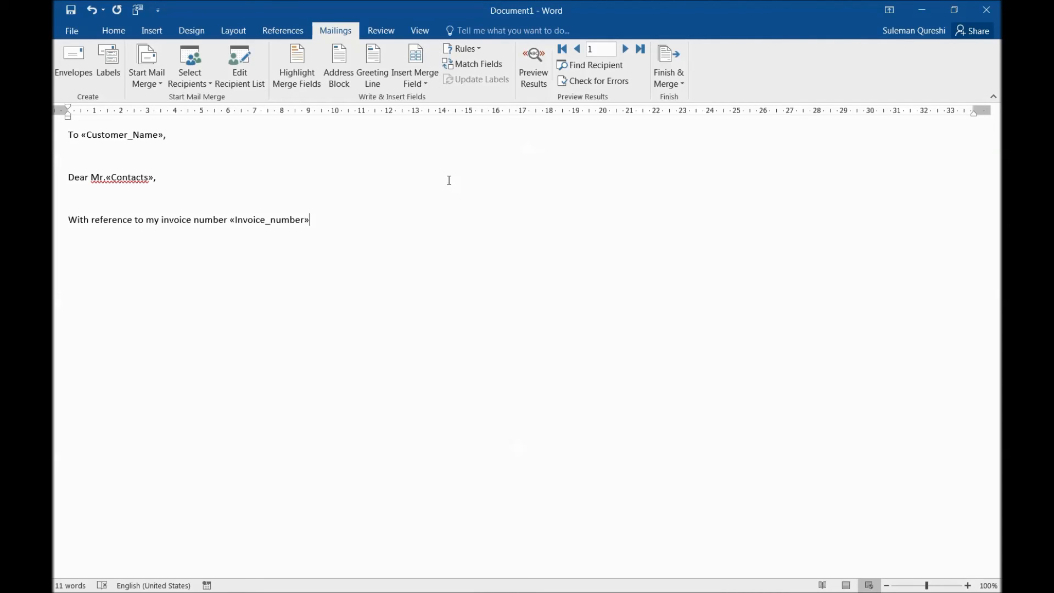
# - Continue the body sentence with "worth" followed by the Payable_Amount and Report_Curr merge fields
pyautogui.write('with')
pyautogui.press('BackSpace')
pyautogui.press('BackSpace')
pyautogui.press('BackSpace')
pyautogui.write('orth')
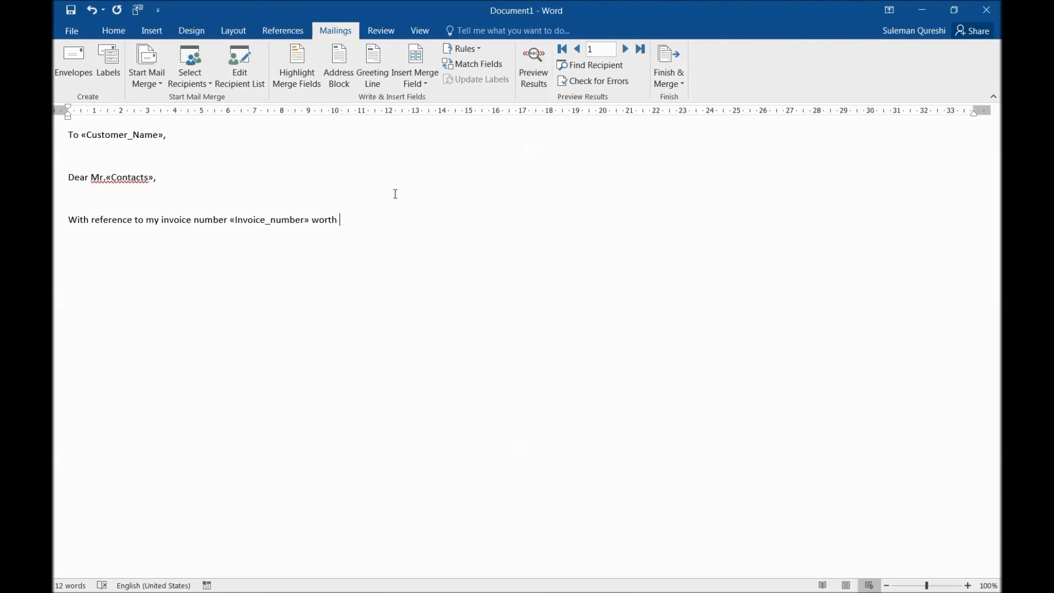
pyautogui.click(416, 79)
pyautogui.click(456, 186)
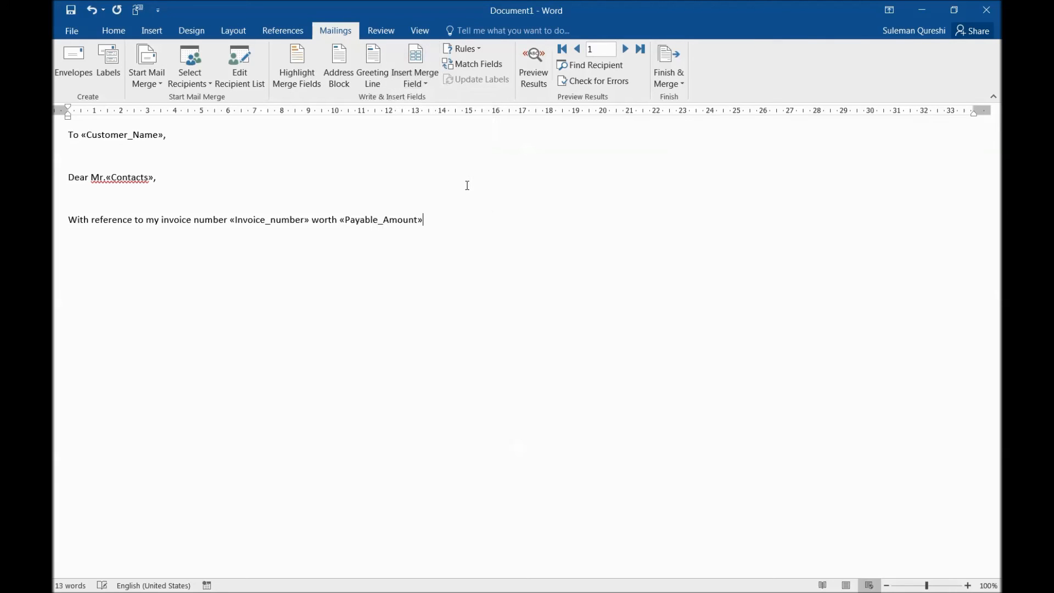
pyautogui.click(415, 79)
pyautogui.click(430, 201)
# - Extend the body sentence with "submitted on" followed by the Doc_Date merge field
pyautogui.write('submitted on')
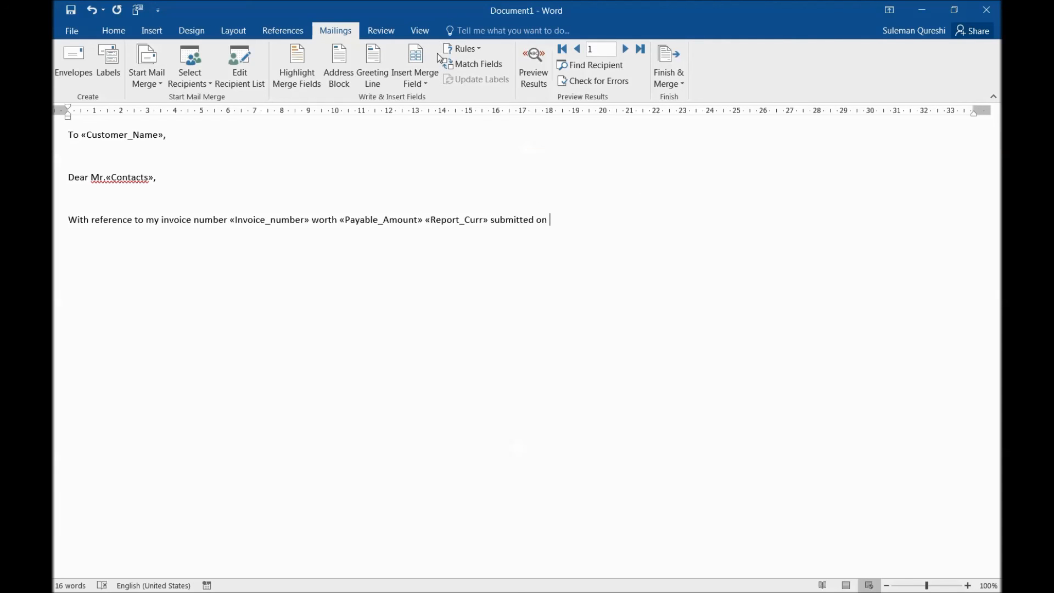
pyautogui.click(420, 76)
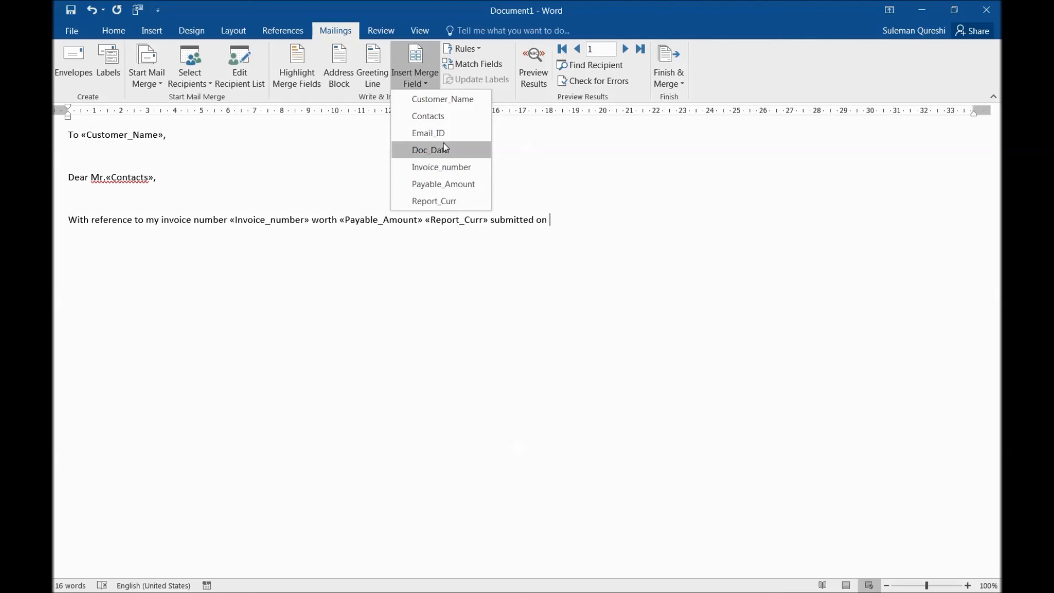
pyautogui.click(445, 148)
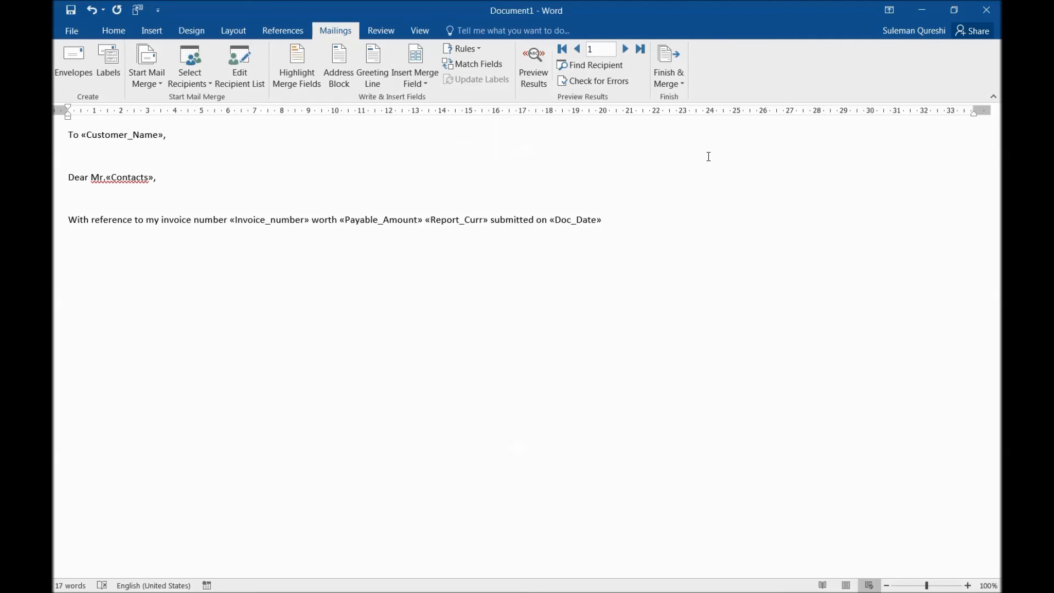
# - Continue the body with "I would like to remind you that payment is due for this invoice hence I would appreciate if you could confirm the payment date."
pyautogui.write('. I would like to remind you th')
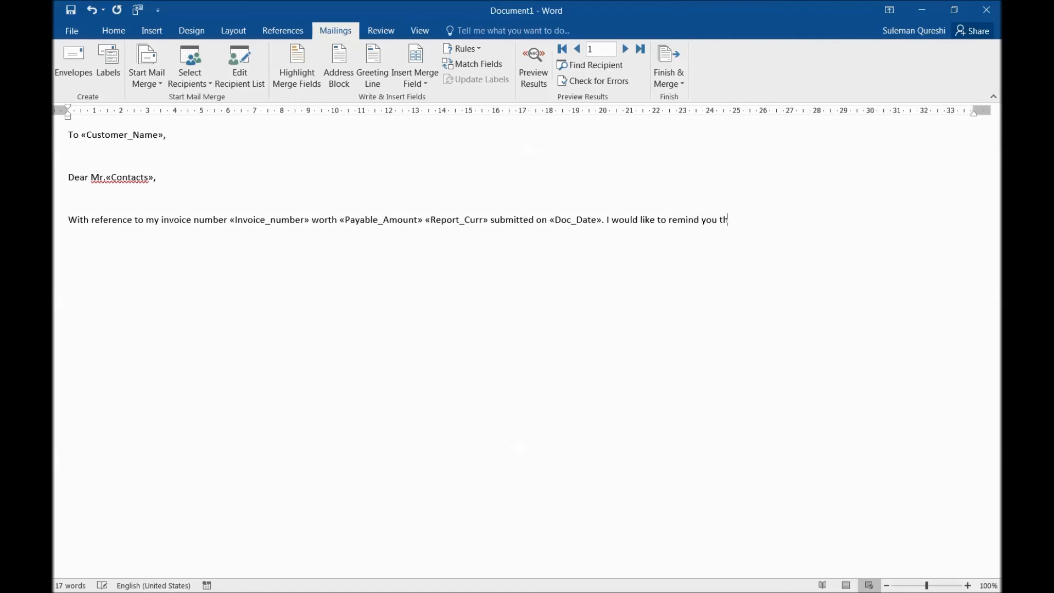
pyautogui.write('at payment is due for this invoic')
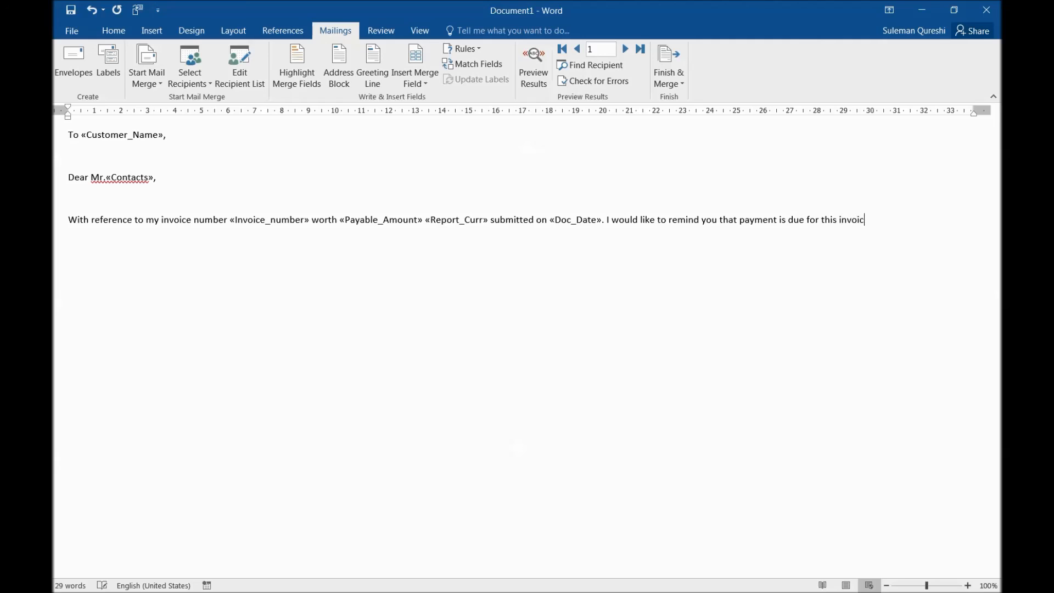
pyautogui.write('e hence I would appreciate if')
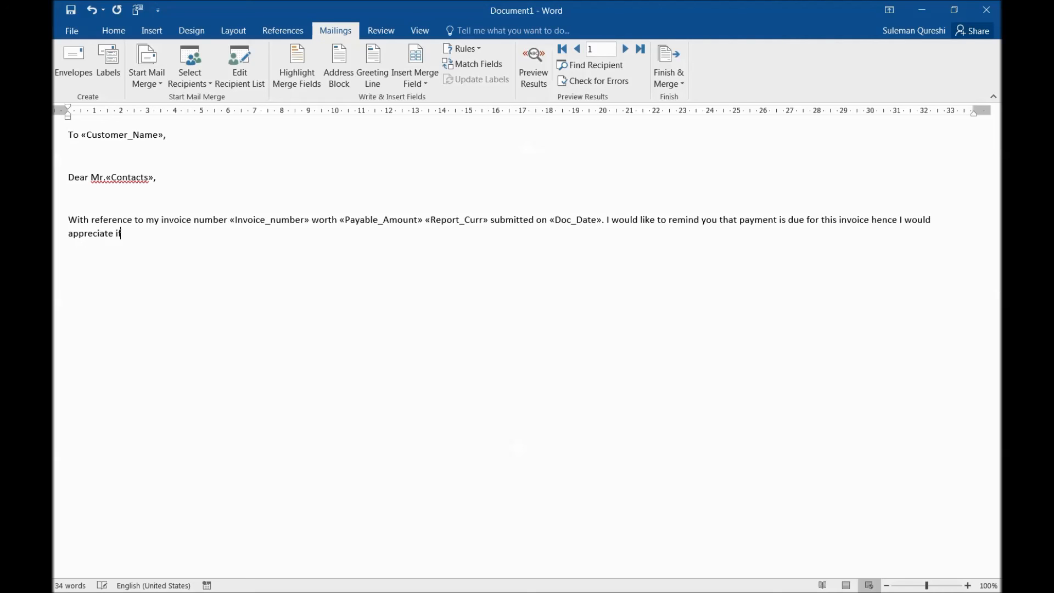
pyautogui.write(' you could confirm the payment ')
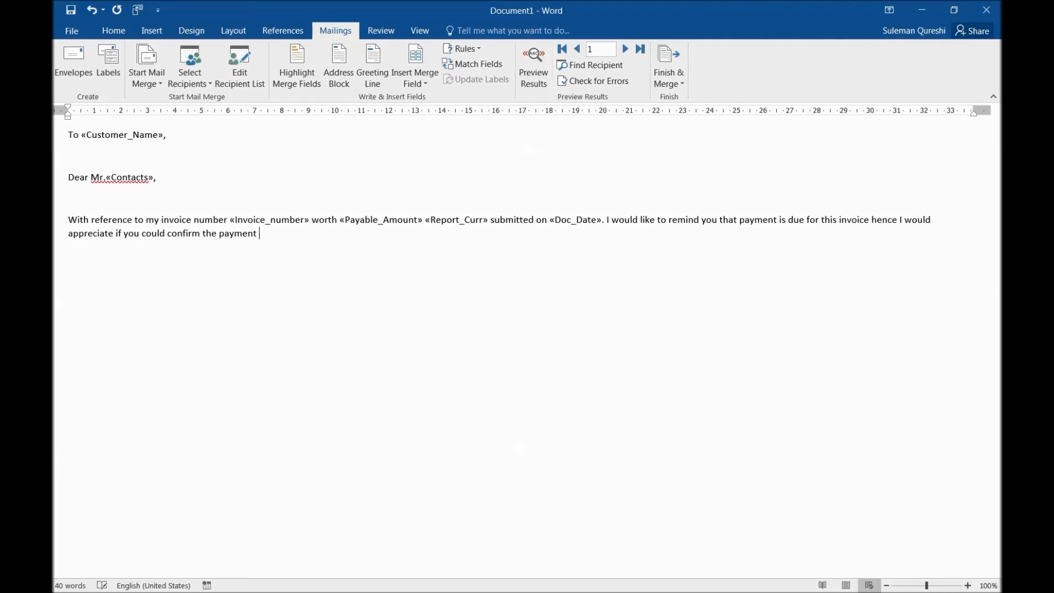
pyautogui.write('date.')
# - Close the message with "Thank you", "Best regards," and "Vendor III" on separate lines
pyautogui.write('thank')
pyautogui.write(' you')
pyautogui.write('Best regards')
pyautogui.write(',')
pyautogui.press('Return')
pyautogui.write('vendor III')
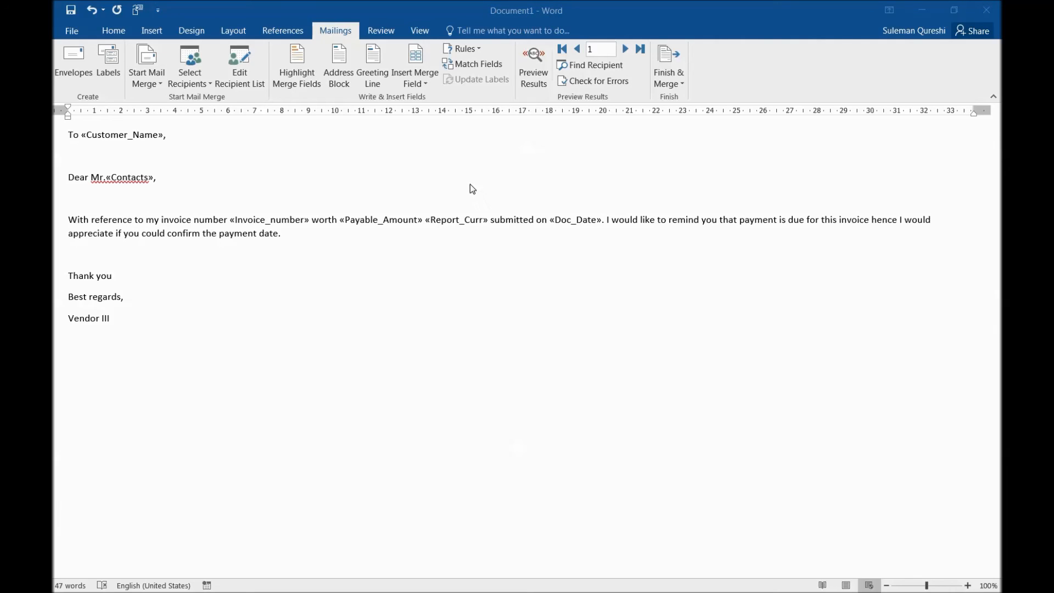
# - Start finishing the merge as e-mail messages and choose Email_ID as the recipient field
pyautogui.click(667, 65)
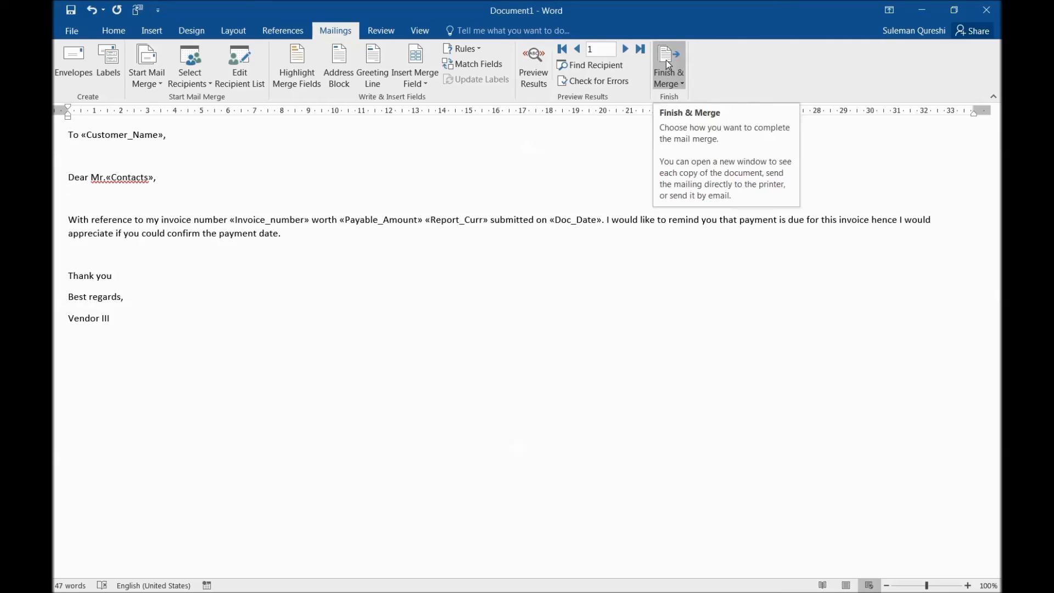
pyautogui.click(669, 65)
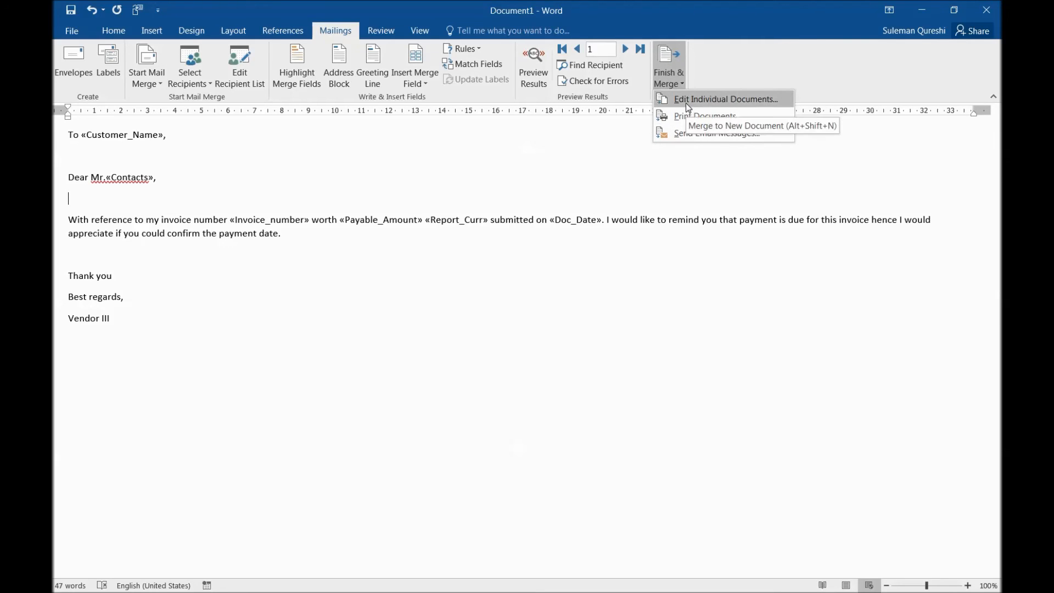
pyautogui.click(696, 134)
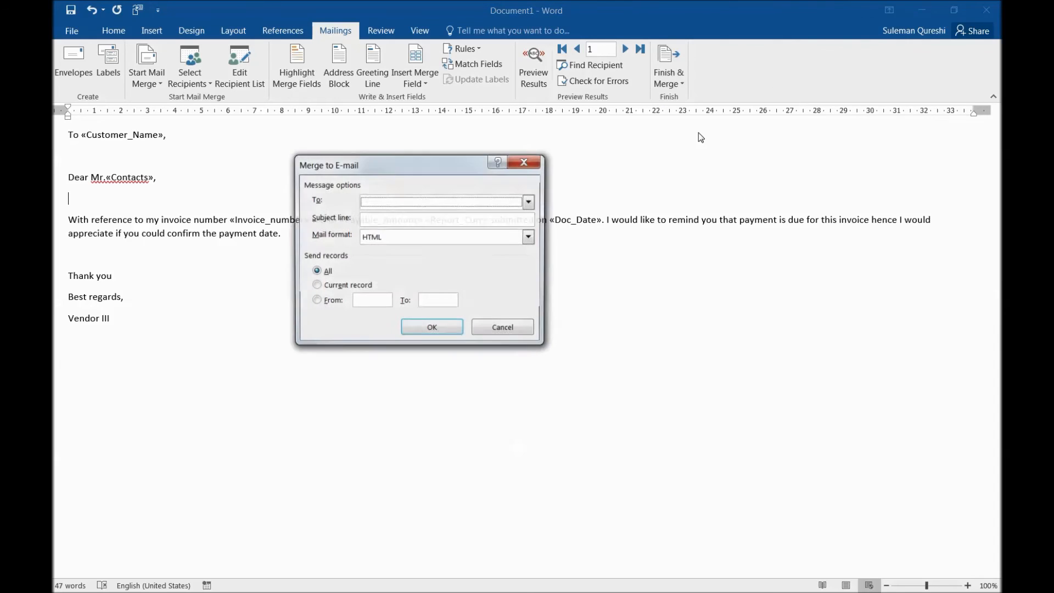
pyautogui.click(502, 204)
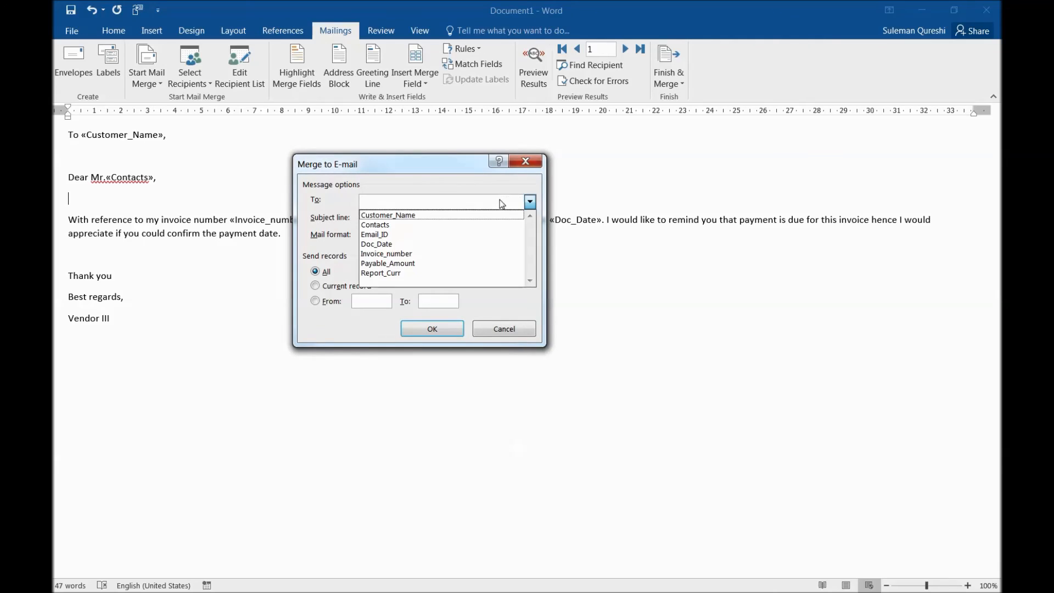
pyautogui.click(453, 233)
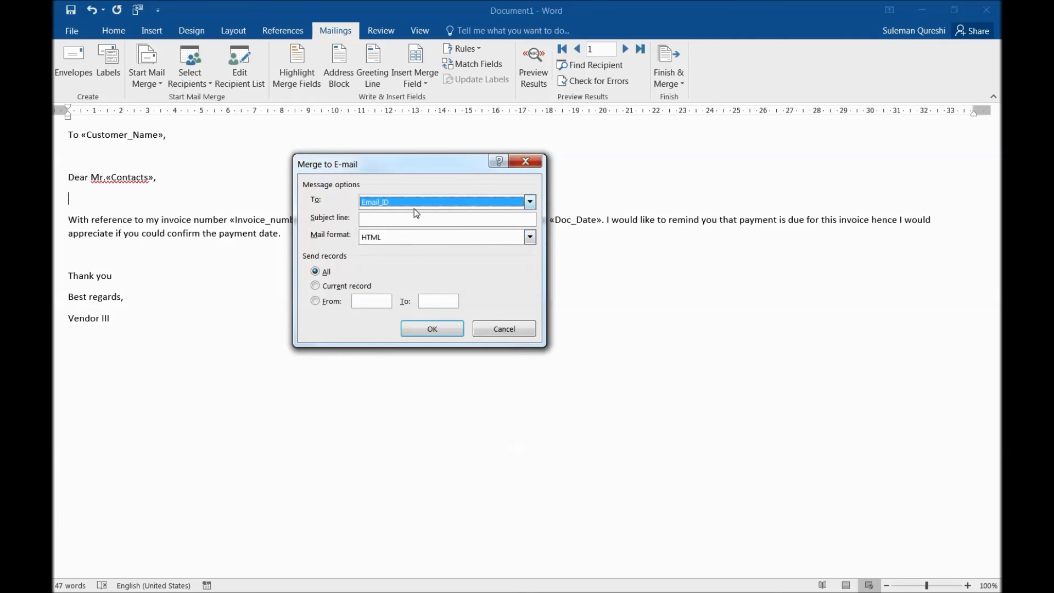
# - Set the merged message's subject line to "Payment Reminder" and keep HTML as the mail format
pyautogui.click(399, 219)
pyautogui.write('Pa')
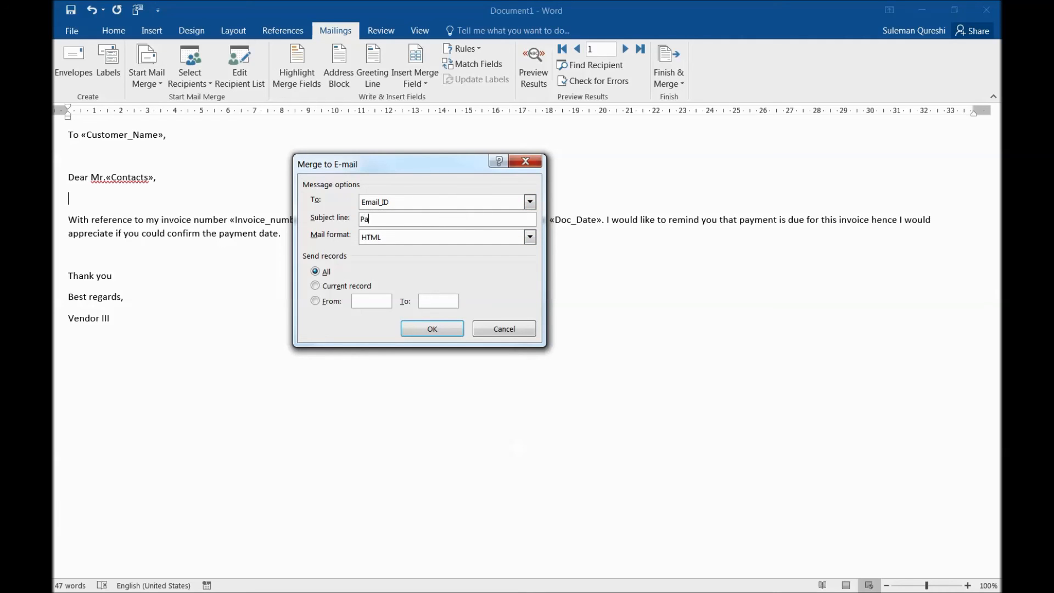
pyautogui.write('yment Reminder')
pyautogui.click(457, 242)
pyautogui.click(434, 270)
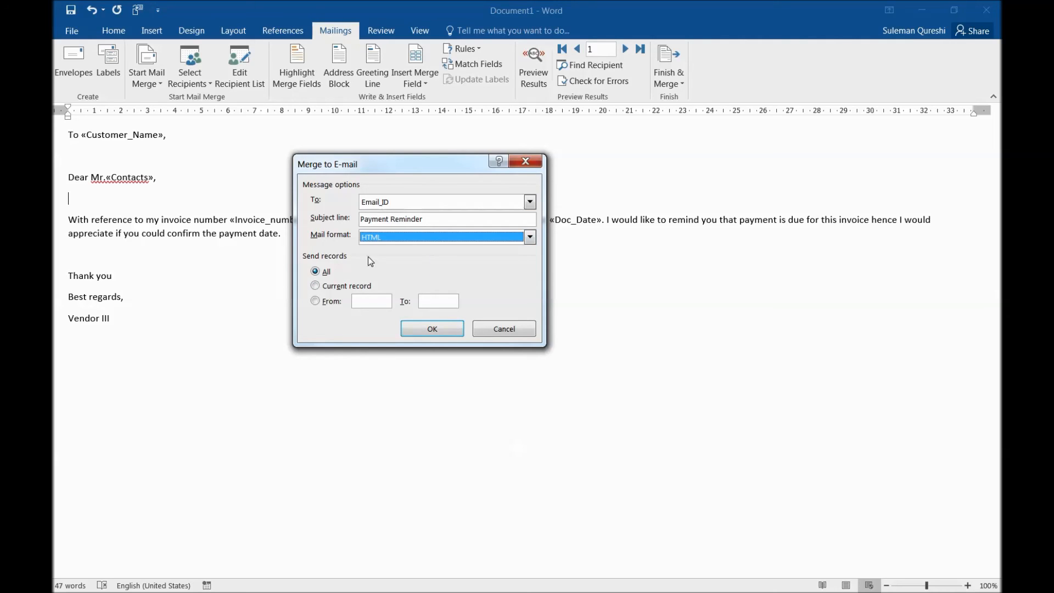
pyautogui.click(379, 237)
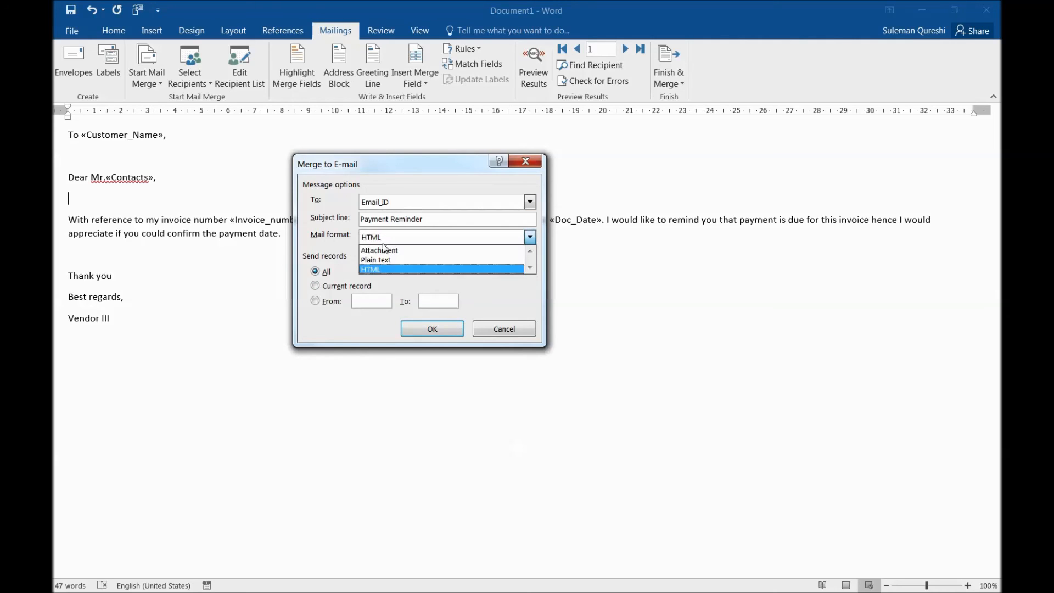
pyautogui.click(390, 286)
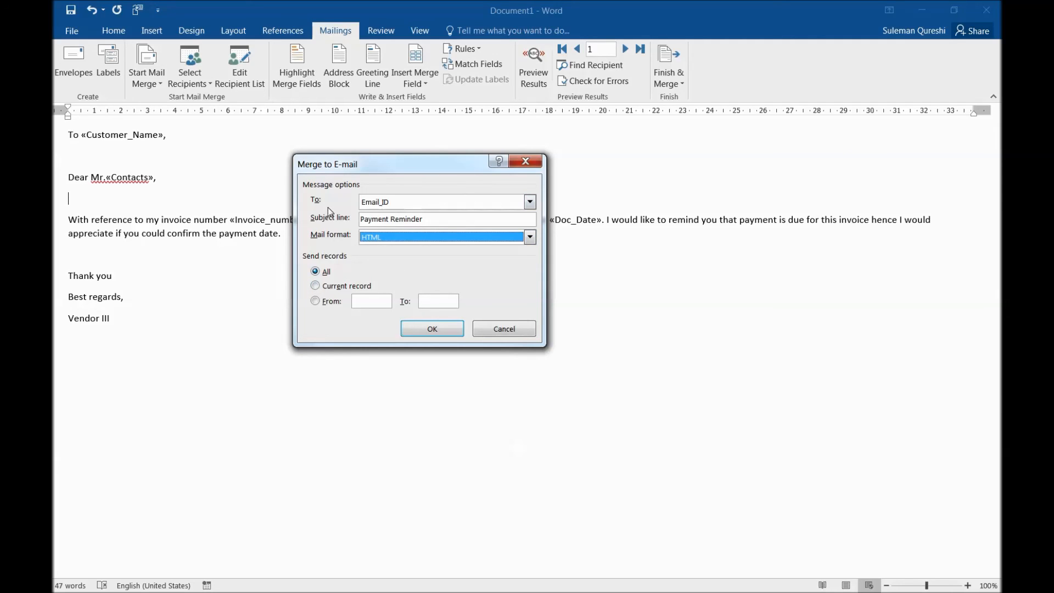
# - Limit the e-mail merge to the current record and send the message
pyautogui.click(324, 286)
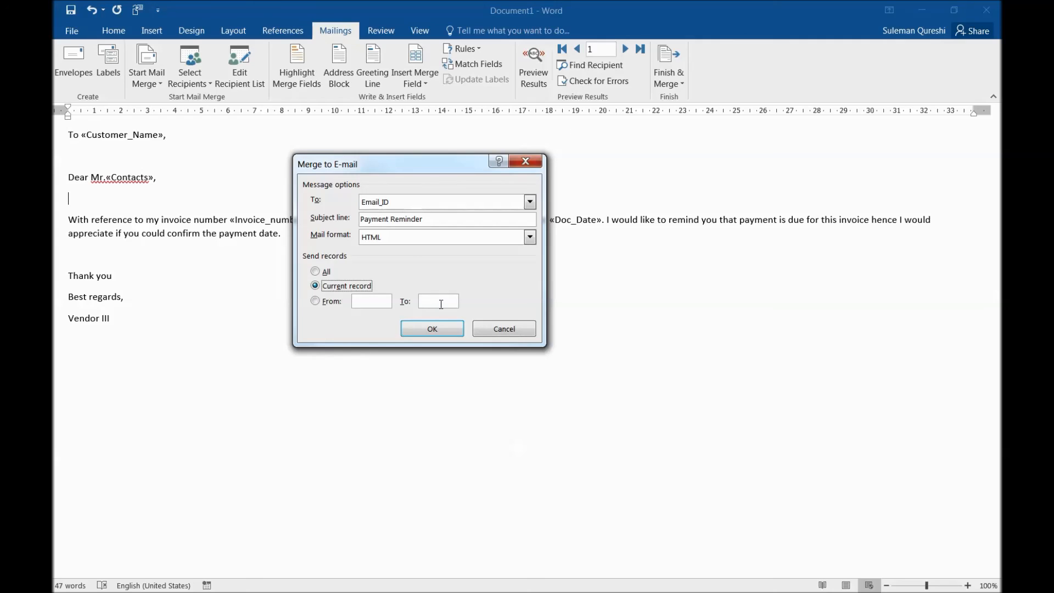
pyautogui.click(327, 272)
pyautogui.click(350, 287)
pyautogui.click(440, 330)
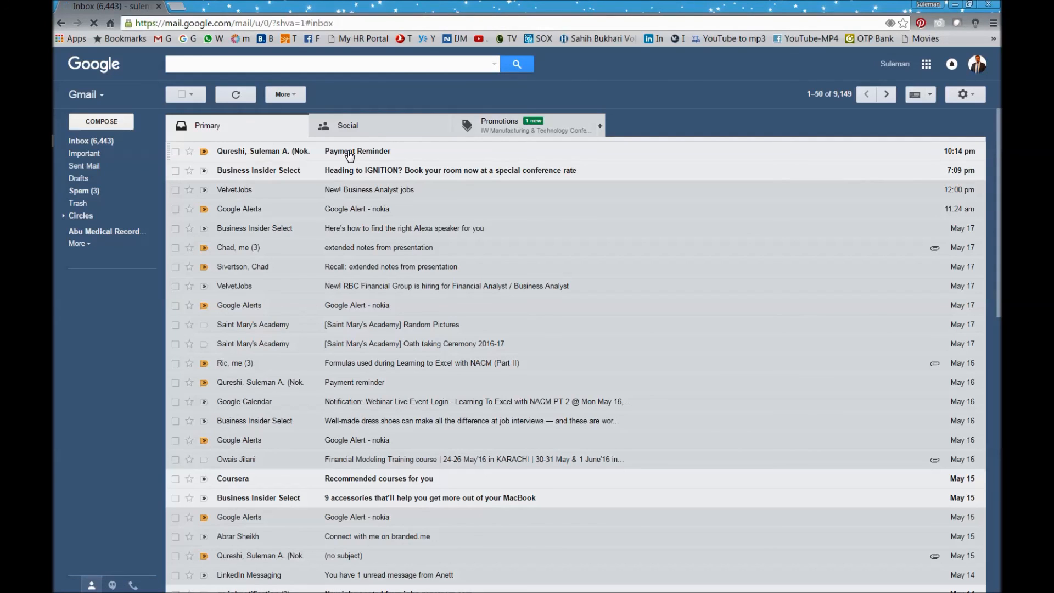
# - In the Gmail inbox, open the received Payment Reminder e-mail, check its merged customer and invoice details, and return to the Word document
pyautogui.click(351, 154)
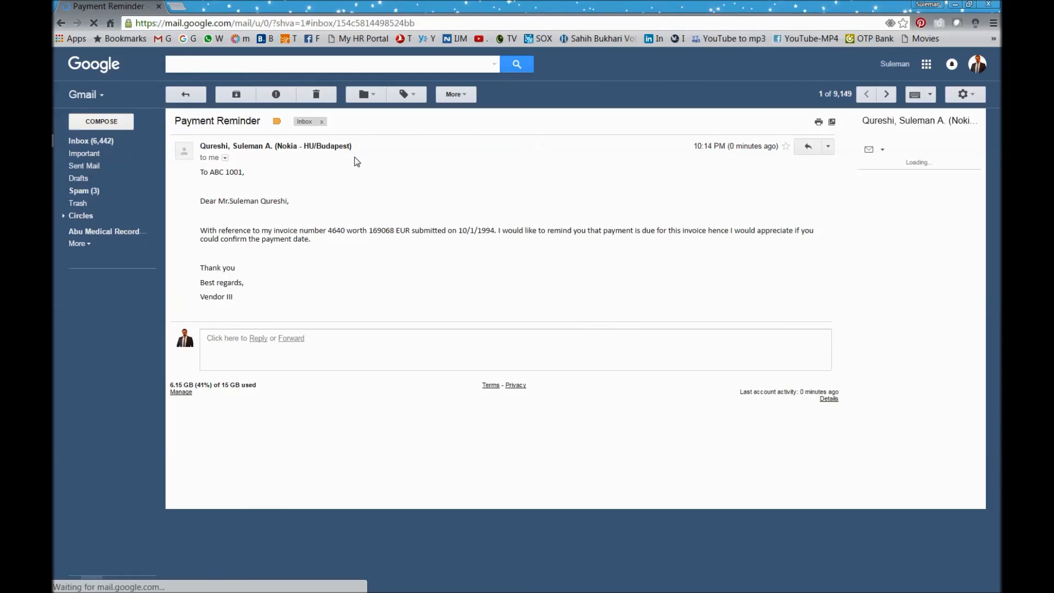
pyautogui.moveTo(227, 195); pyautogui.dragTo(279, 197)
pyautogui.moveTo(218, 173); pyautogui.dragTo(242, 176)
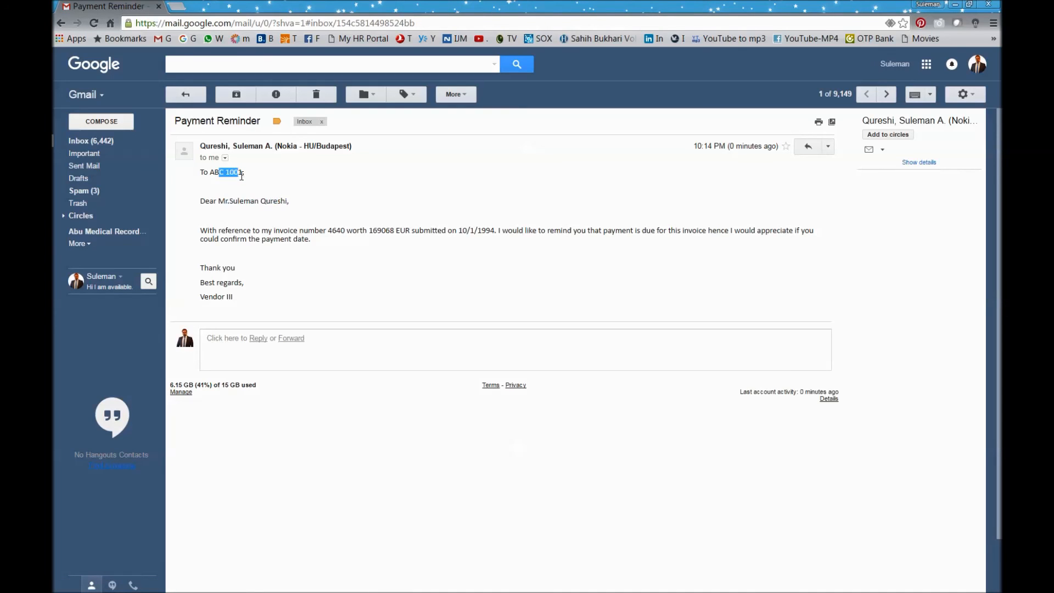
pyautogui.moveTo(217, 231); pyautogui.dragTo(418, 231)
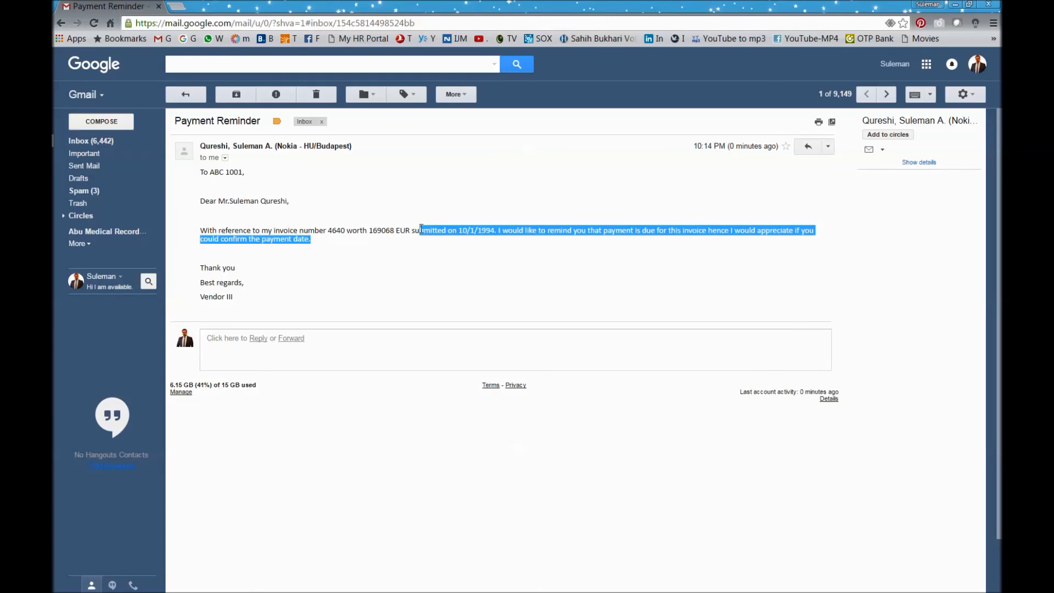
pyautogui.click(531, 232)
pyautogui.moveTo(513, 231); pyautogui.dragTo(783, 232)
pyautogui.click(717, 249)
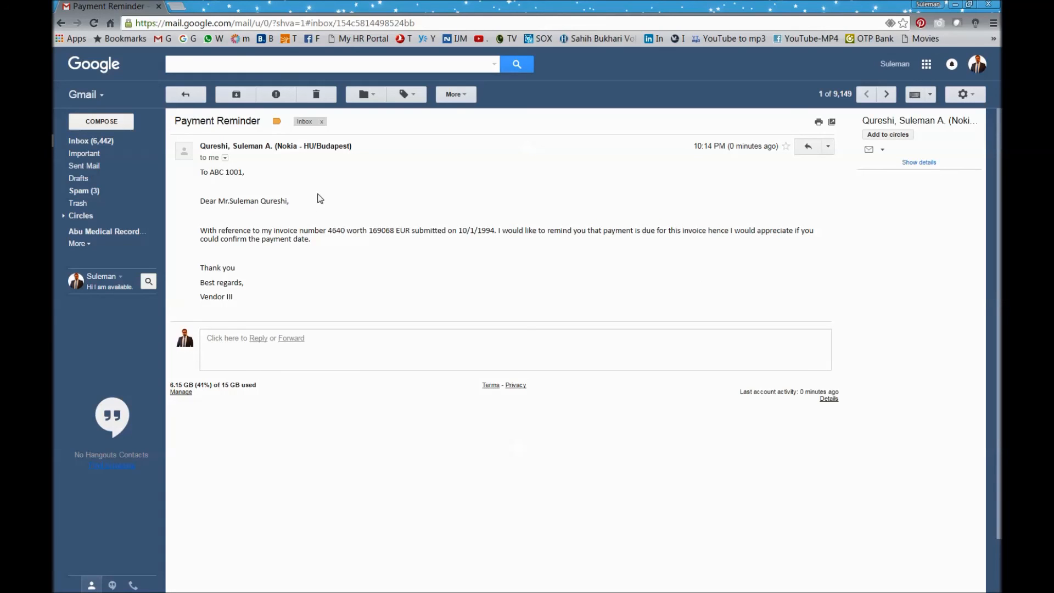
pyautogui.click(130, 141)
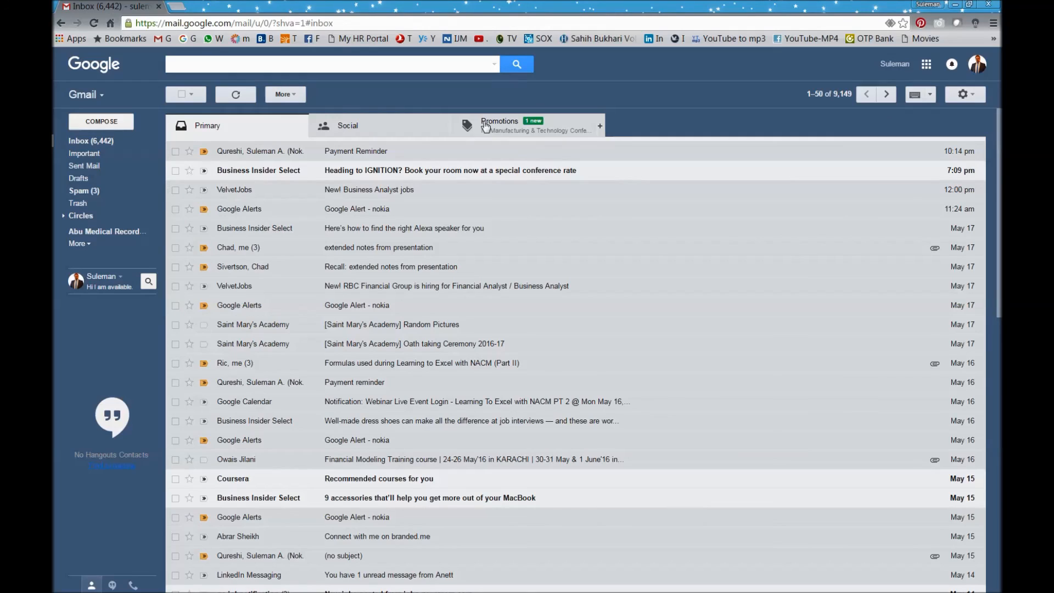
pyautogui.click(957, 4)
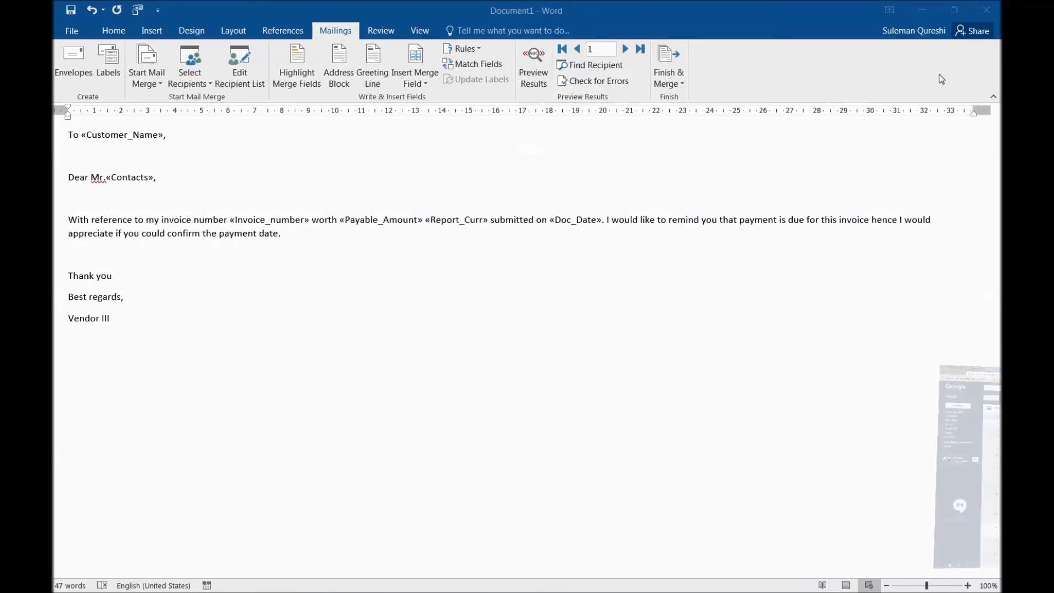